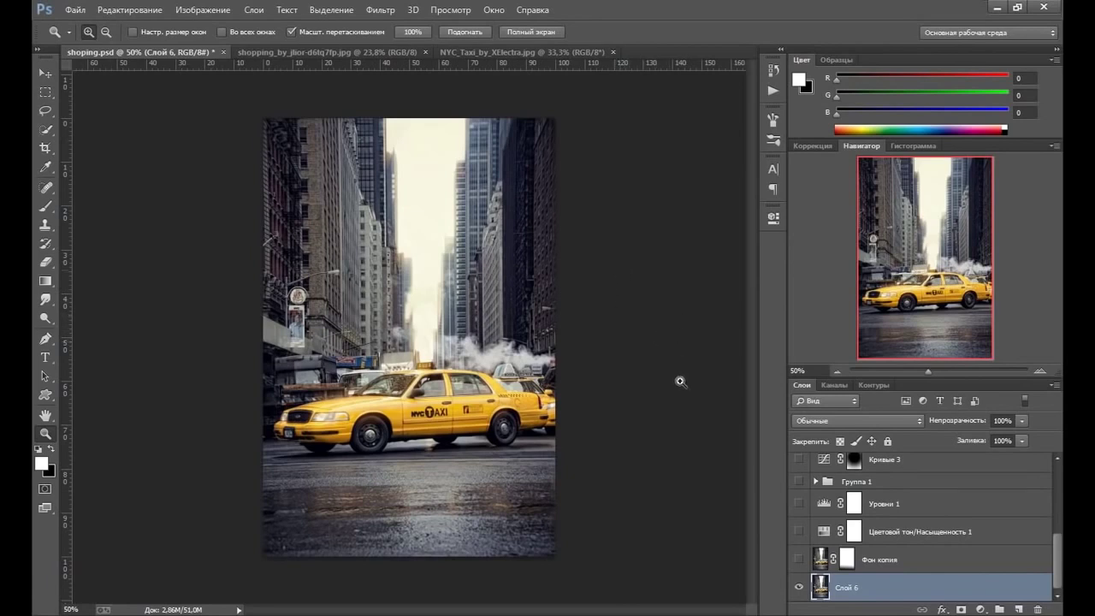
Check the woman layer Слой 5 and review the shopping and night taxi source photos.
{"action": "left_click_drag", "start_coordinate": [1058, 554], "coordinate": [1061, 491]}
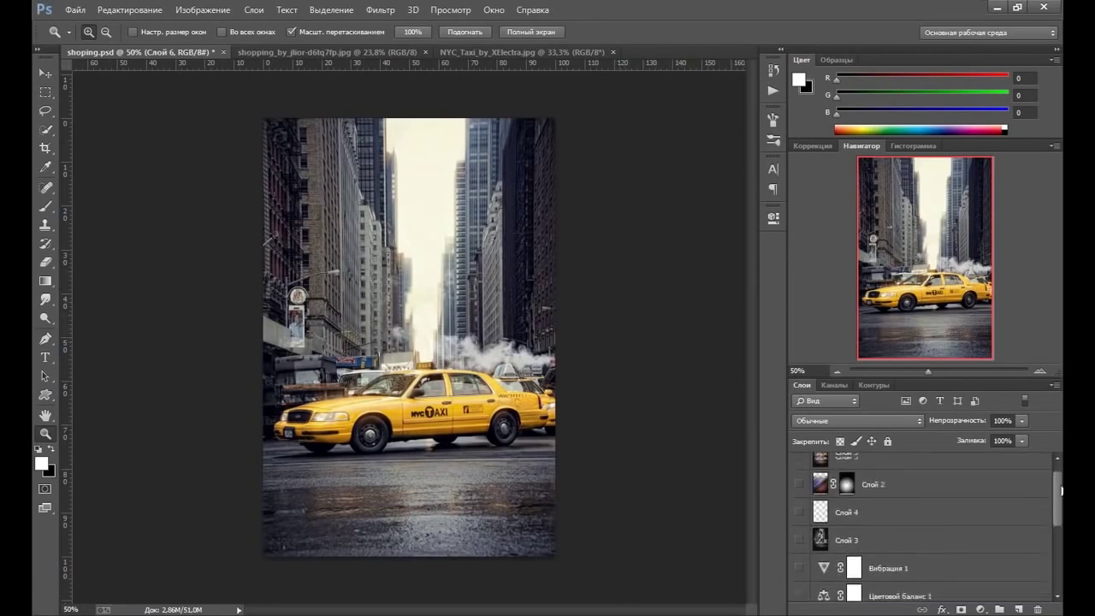
{"action": "left_click", "coordinate": [799, 467]}
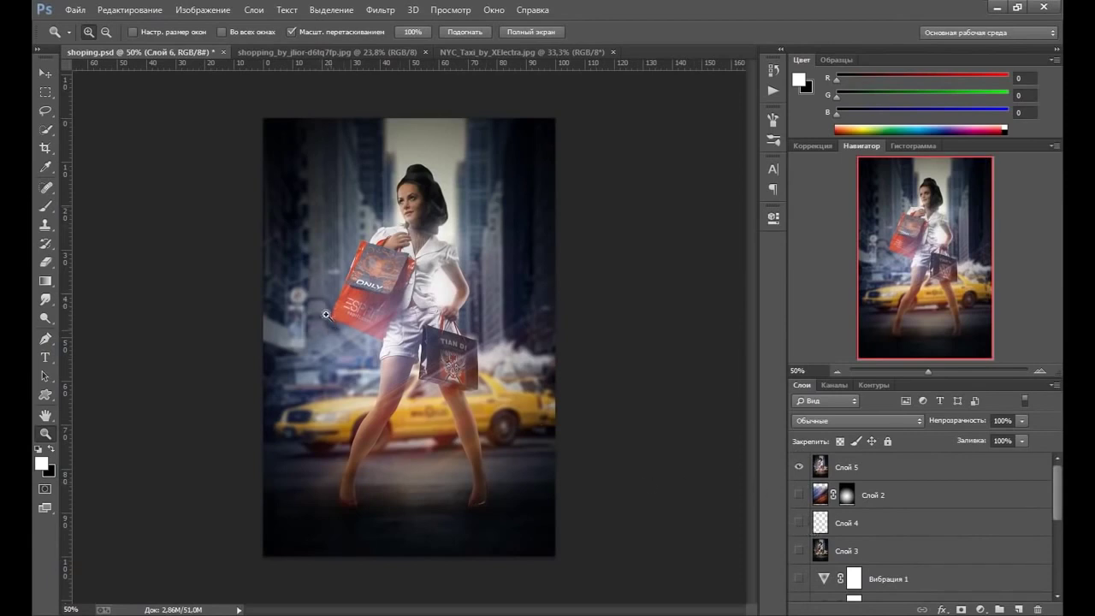
{"action": "left_click", "coordinate": [799, 468]}
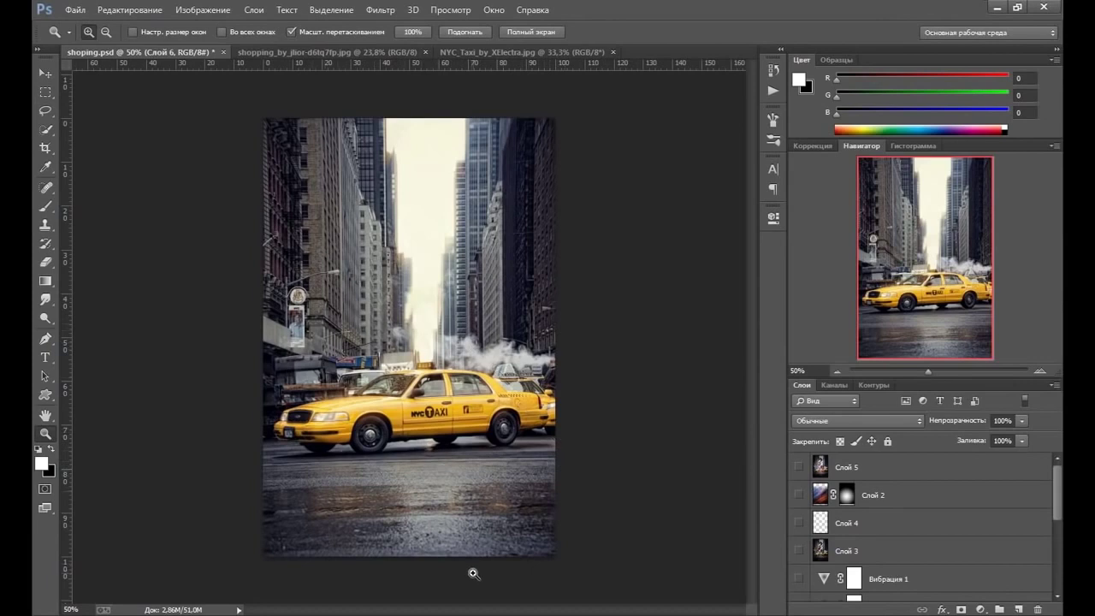
{"action": "left_click", "coordinate": [371, 53]}
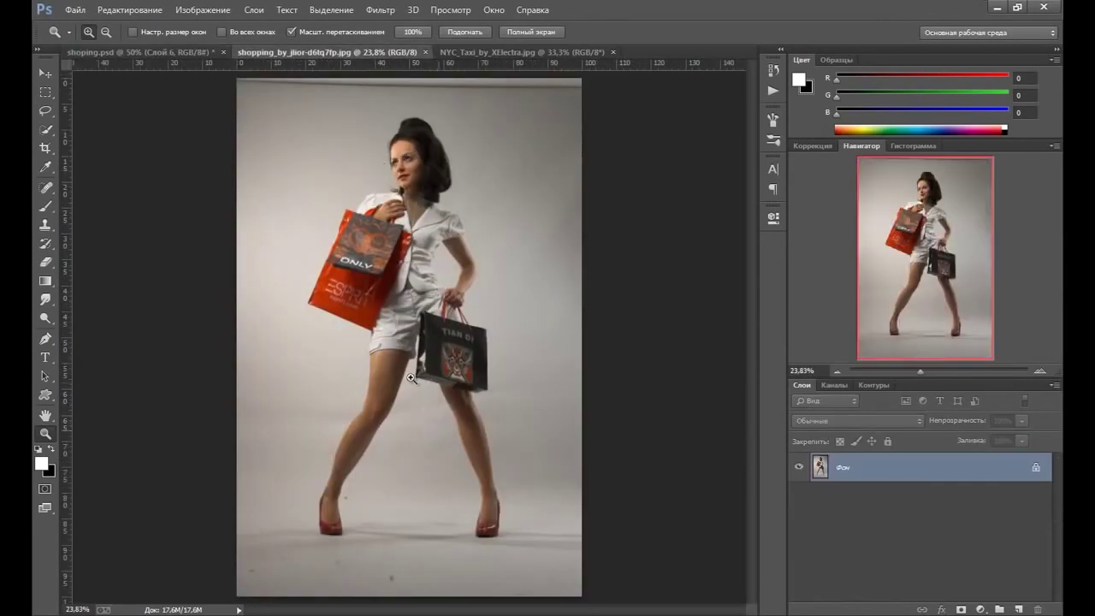
{"action": "left_click", "coordinate": [413, 380]}
{"action": "left_click", "coordinate": [521, 52]}
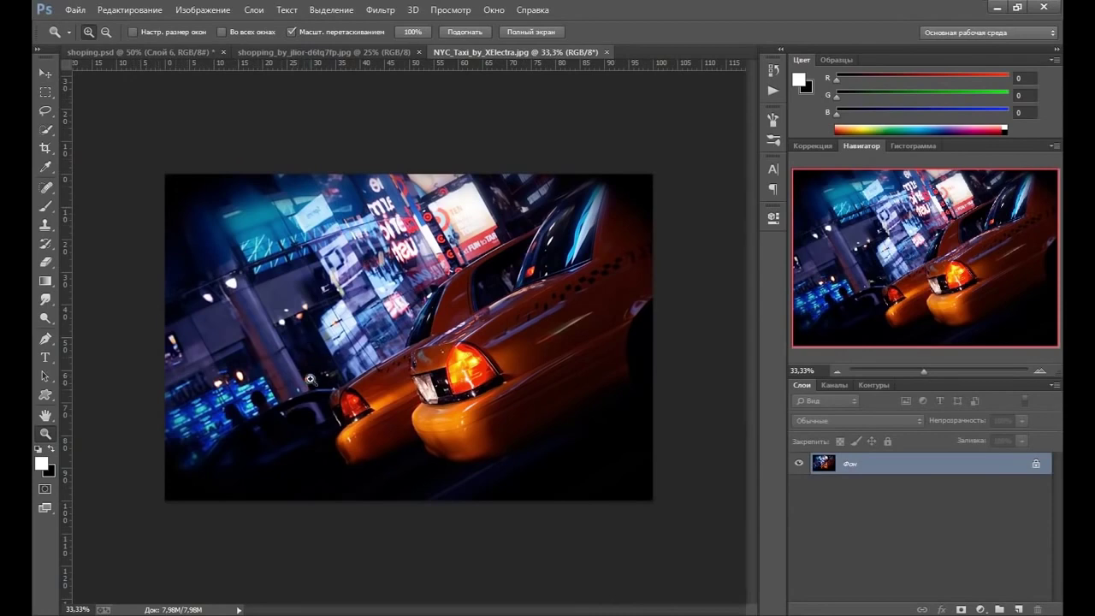
{"action": "left_click", "coordinate": [176, 52]}
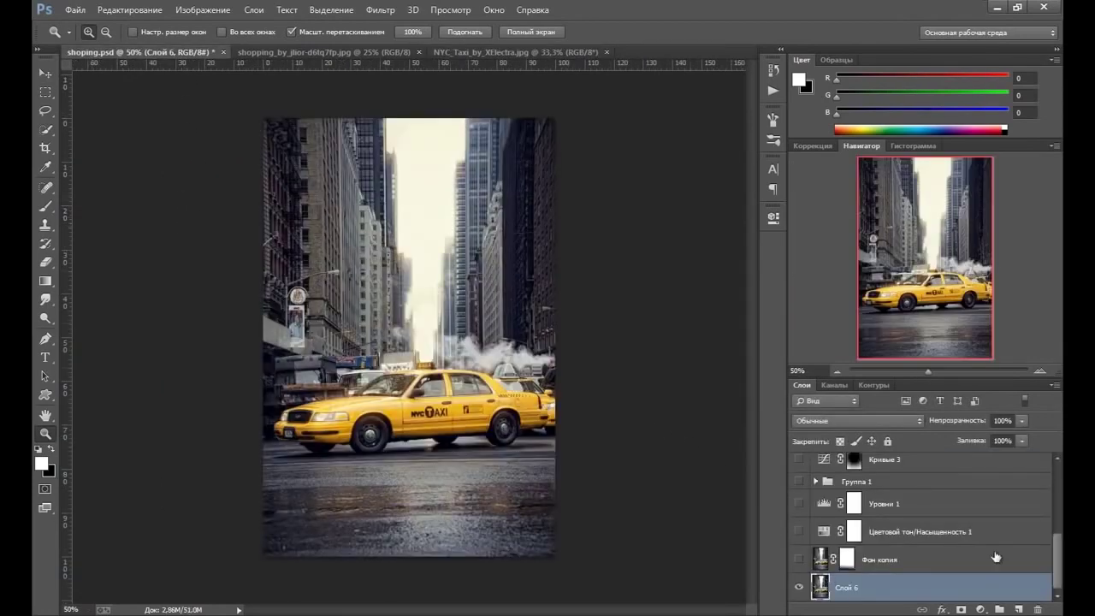
Delete every layer from Слой 5 down to above Слой 6, then duplicate Слой 6.
{"action": "mouse_move", "coordinate": [1059, 564]}
{"action": "left_mouse_down"}
{"action": "mouse_move", "coordinate": [1059, 492]}
{"action": "mouse_move", "coordinate": [1060, 594]}
{"action": "left_mouse_up"}
{"action": "left_click", "coordinate": [855, 468]}
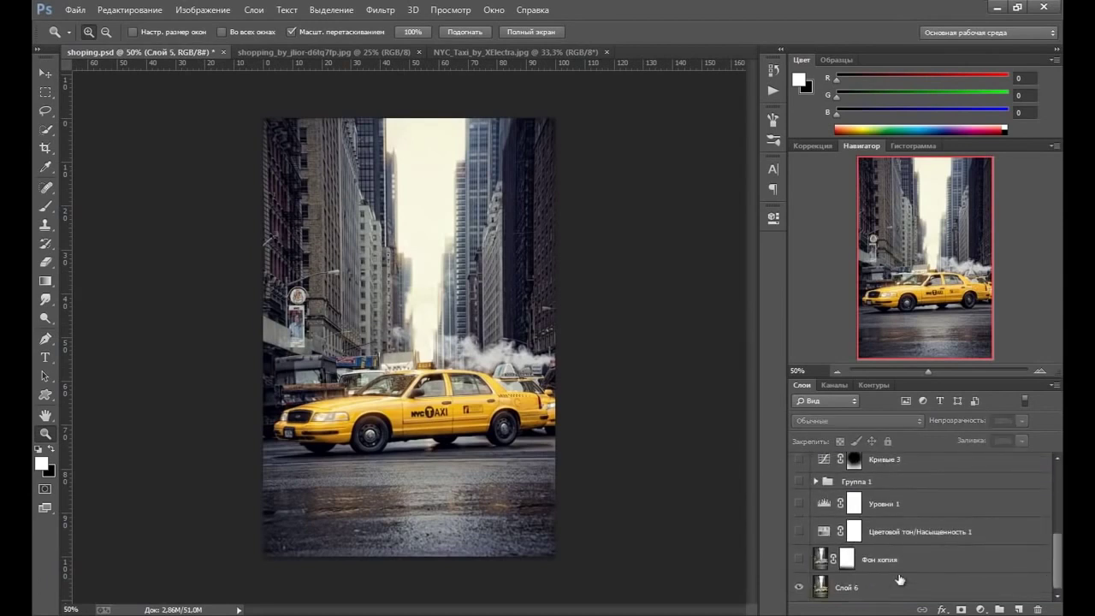
{"action": "left_click", "coordinate": [874, 560], "text": "shift"}
{"action": "key", "text": "Delete"}
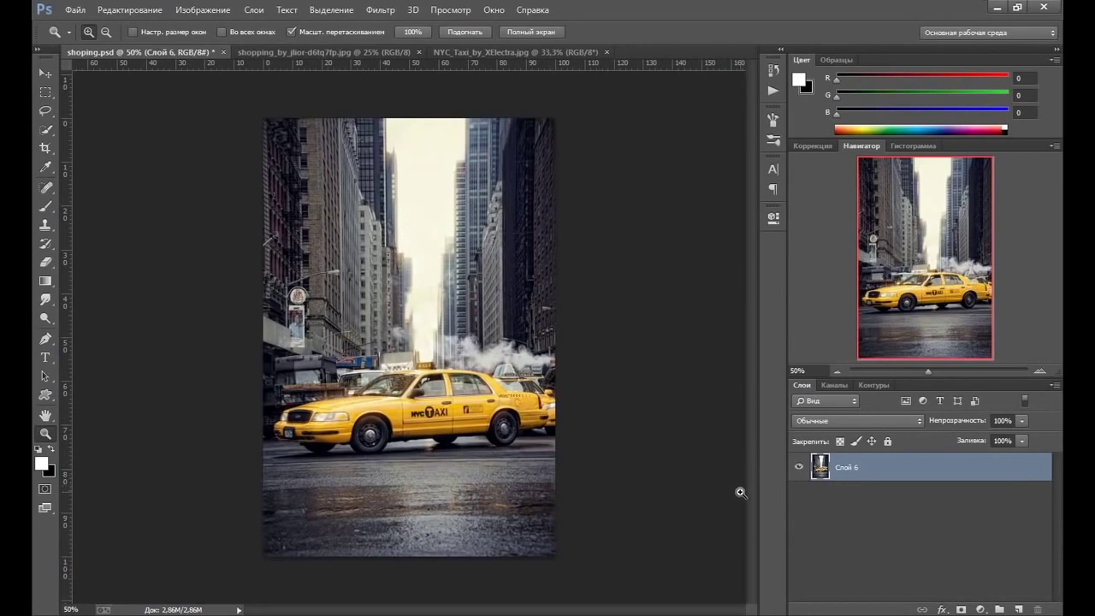
{"action": "left_click_drag", "start_coordinate": [837, 460], "coordinate": [842, 467]}
{"action": "key", "text": "ctrl+j"}
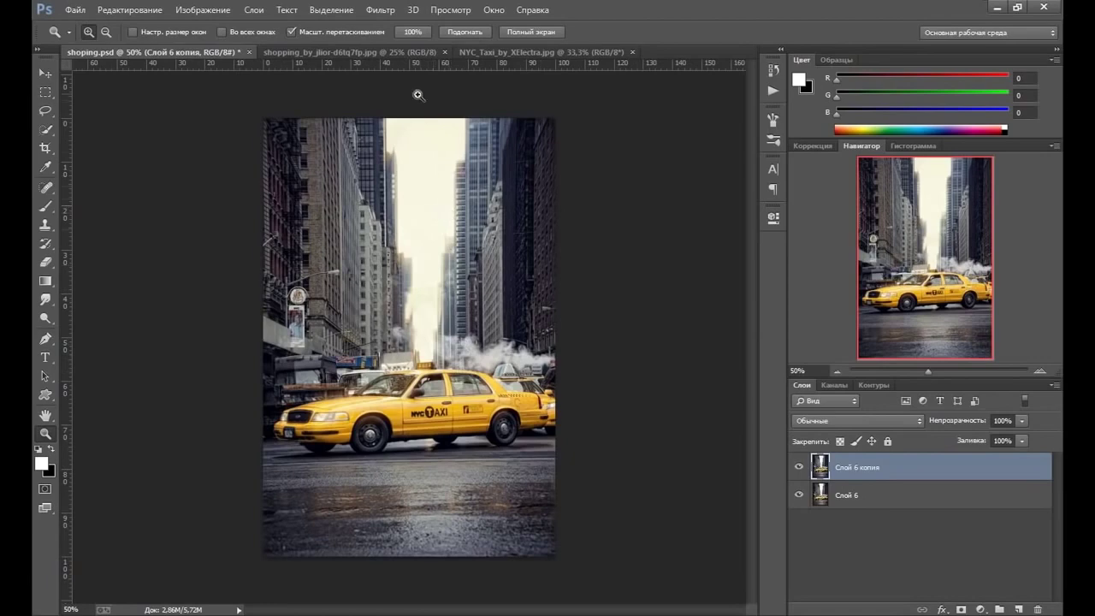
Apply a Lens Blur with radius 15 to Слой 6 копия, after trying radius 31.
{"action": "left_click", "coordinate": [380, 10]}
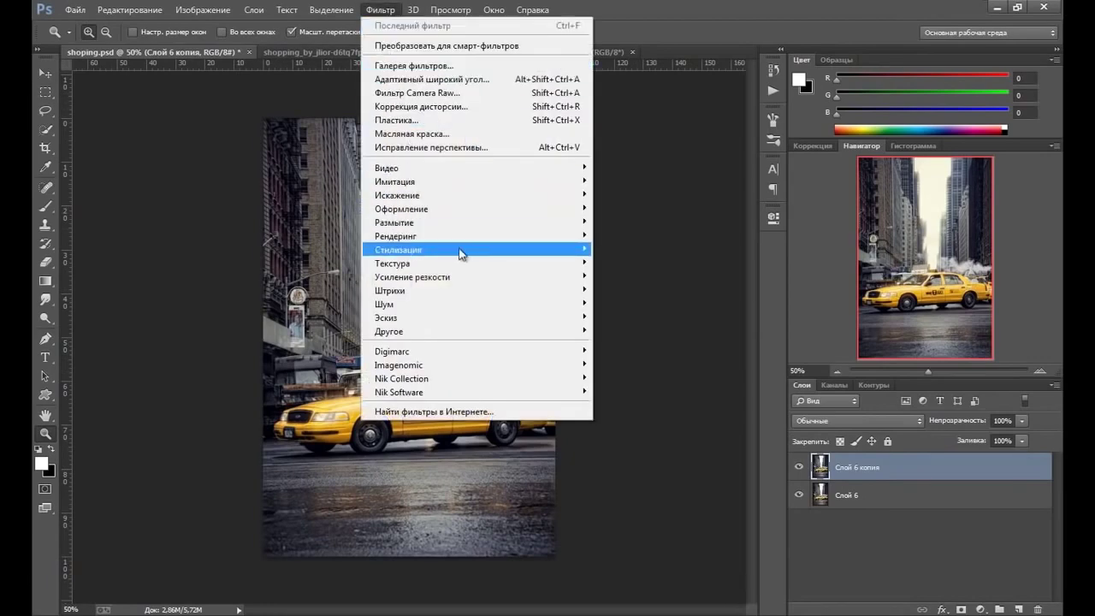
{"action": "mouse_move", "coordinate": [393, 222]}
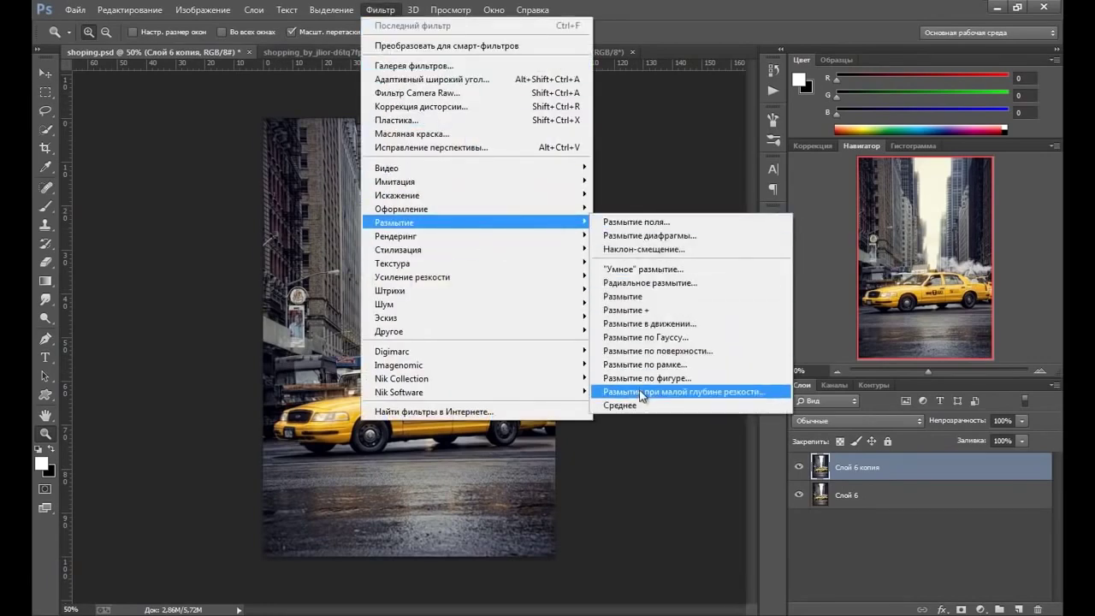
{"action": "left_click", "coordinate": [644, 392]}
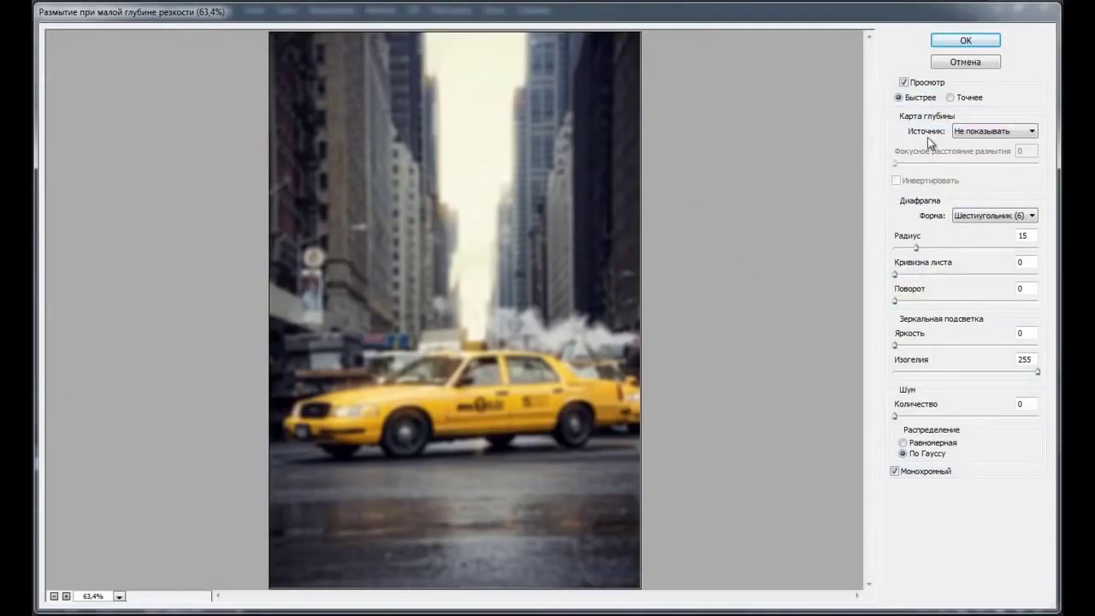
{"action": "left_click", "coordinate": [904, 83]}
{"action": "left_click", "coordinate": [905, 83]}
{"action": "left_click_drag", "start_coordinate": [917, 249], "coordinate": [938, 247]}
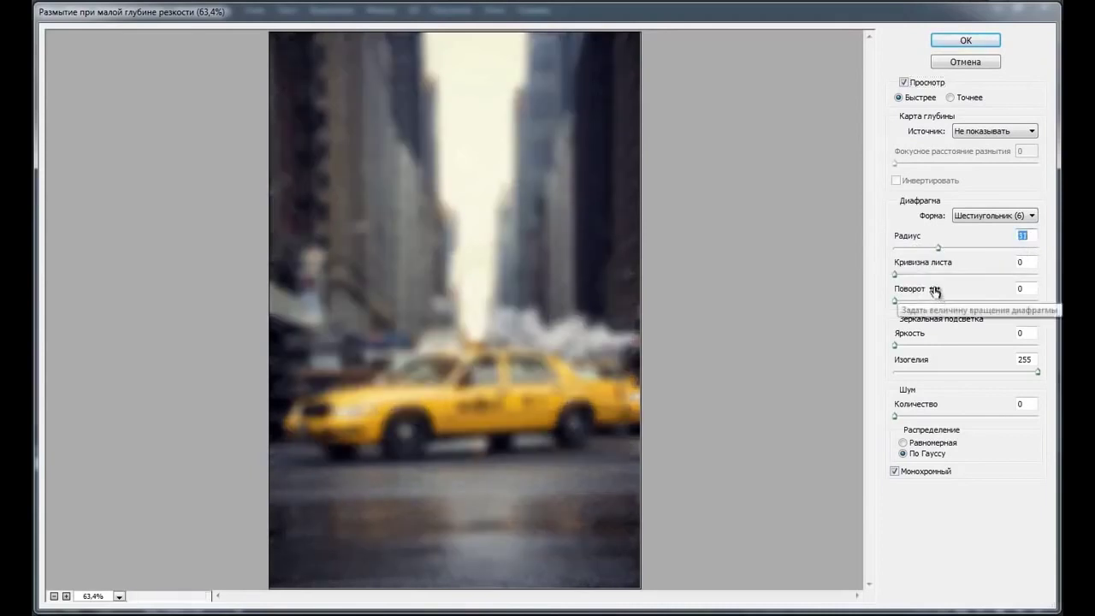
{"action": "left_click", "coordinate": [937, 248]}
{"action": "left_click_drag", "start_coordinate": [922, 250], "coordinate": [915, 248]}
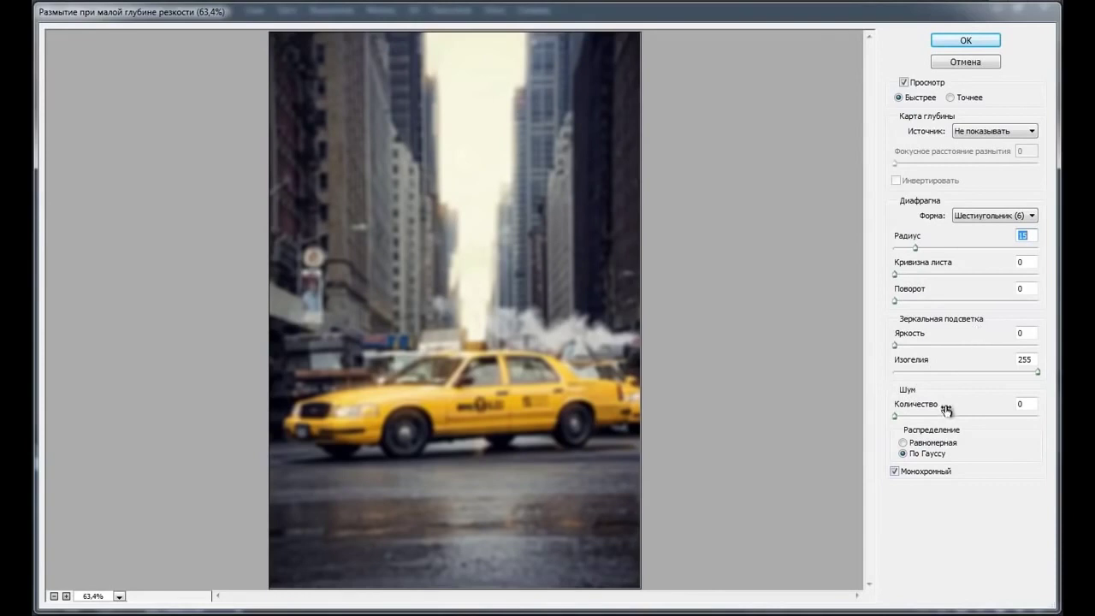
{"action": "left_click", "coordinate": [964, 44]}
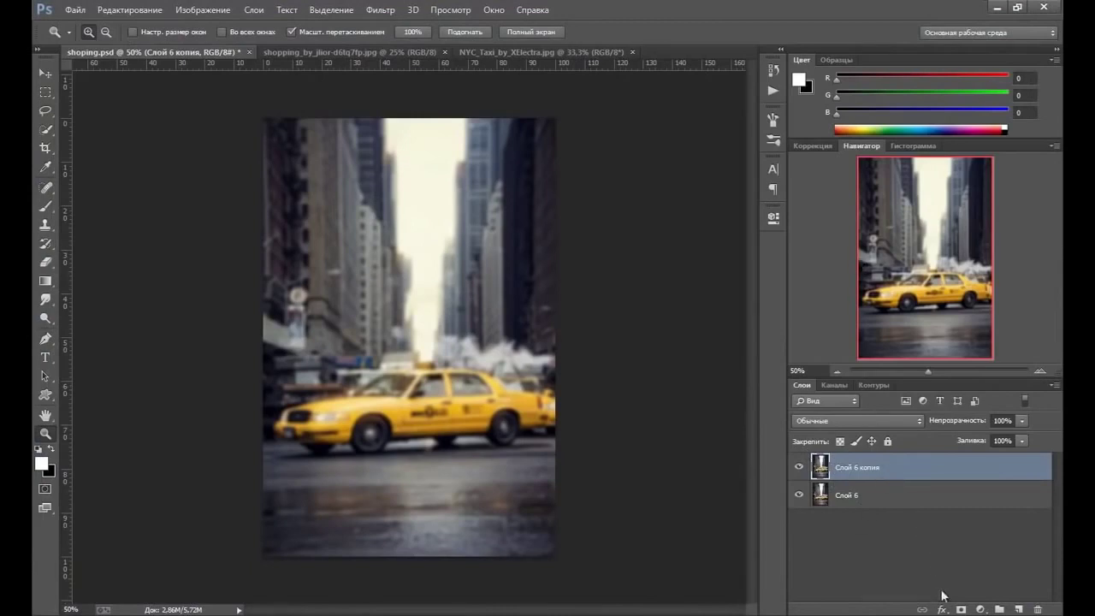
Add a layer mask to Слой 6 копия and choose the От основного к фоновому gradient preset.
{"action": "left_click", "coordinate": [961, 610]}
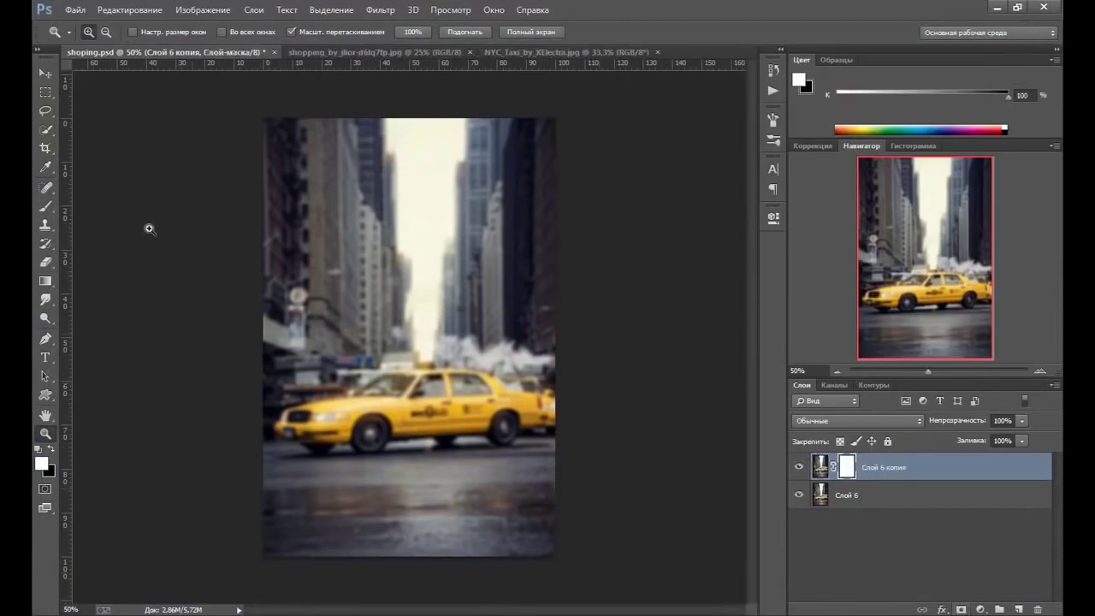
{"action": "left_click", "coordinate": [45, 280]}
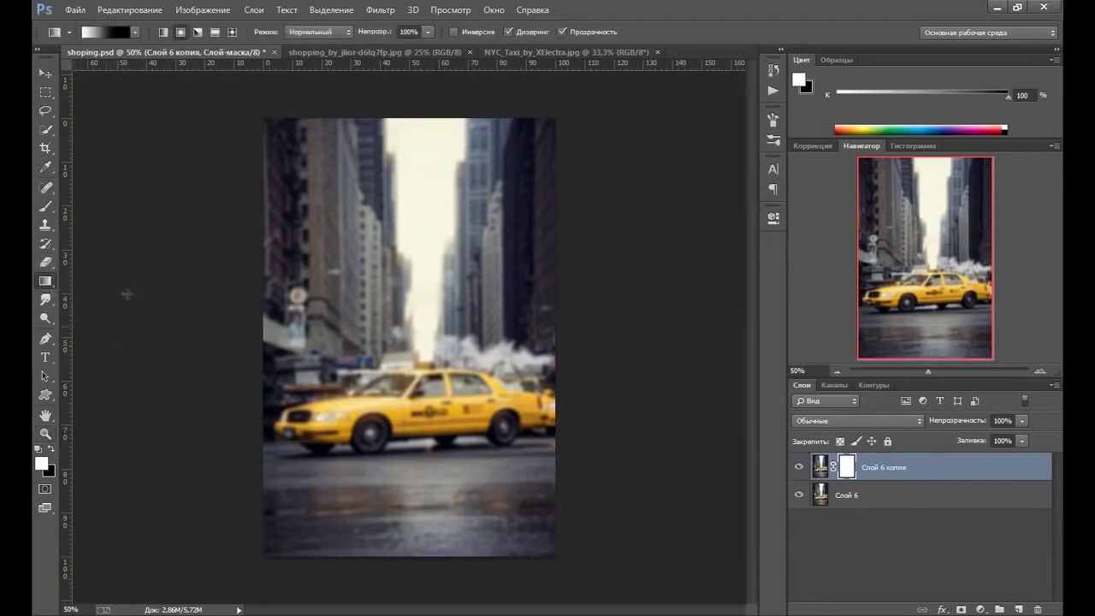
{"action": "left_click", "coordinate": [107, 34]}
{"action": "left_click", "coordinate": [583, 118]}
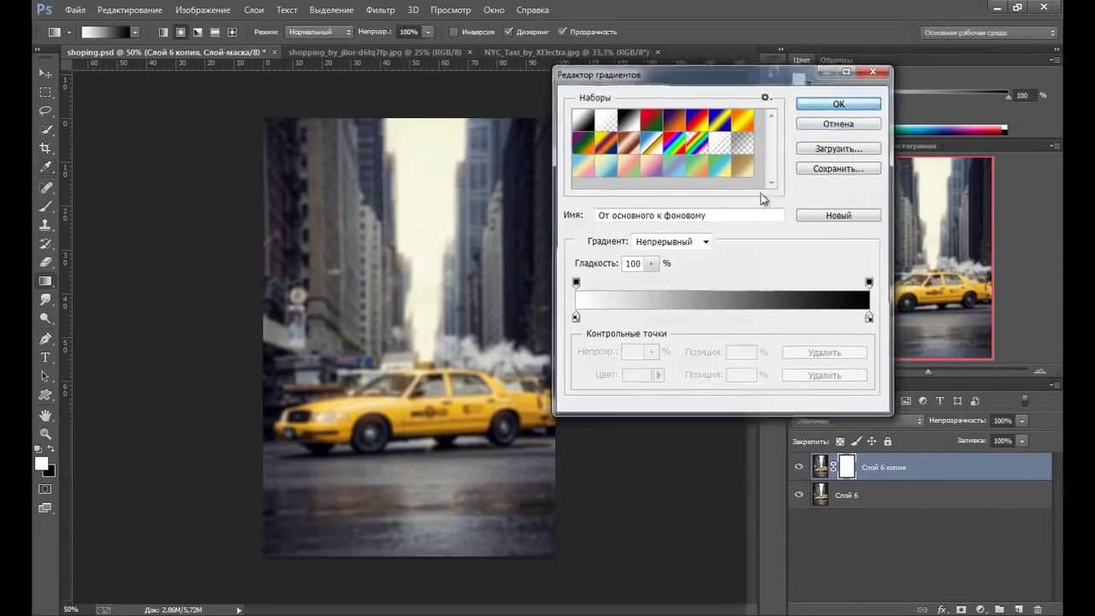
{"action": "key", "text": "Return"}
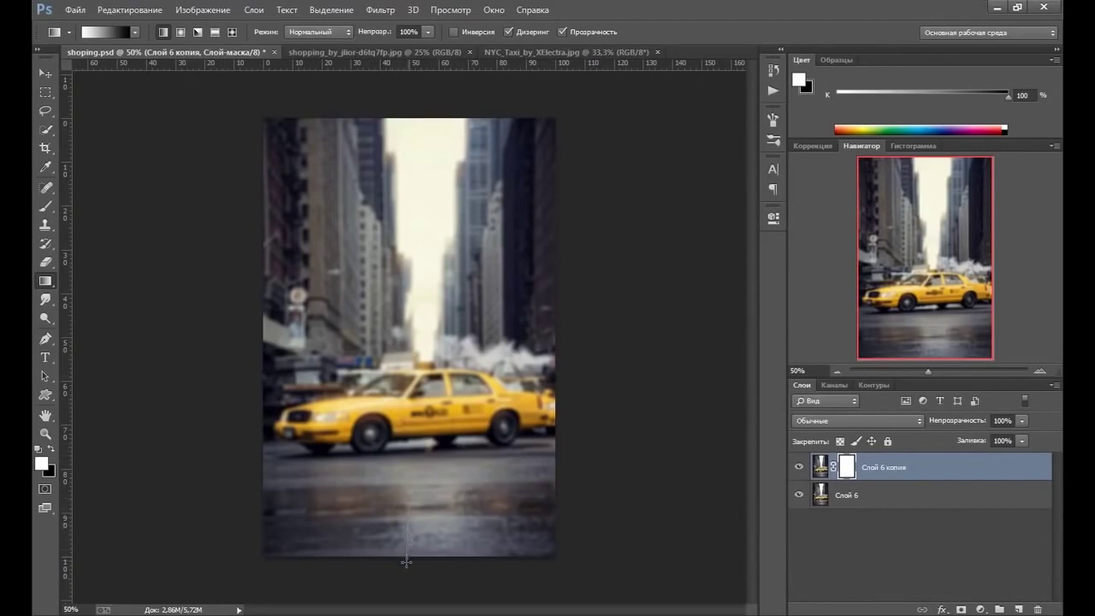
Drag a short vertical gradient near the bottom road and compare the blurred copy on and off.
{"action": "left_click_drag", "start_coordinate": [407, 565], "coordinate": [411, 572]}
{"action": "left_click", "coordinate": [798, 467]}
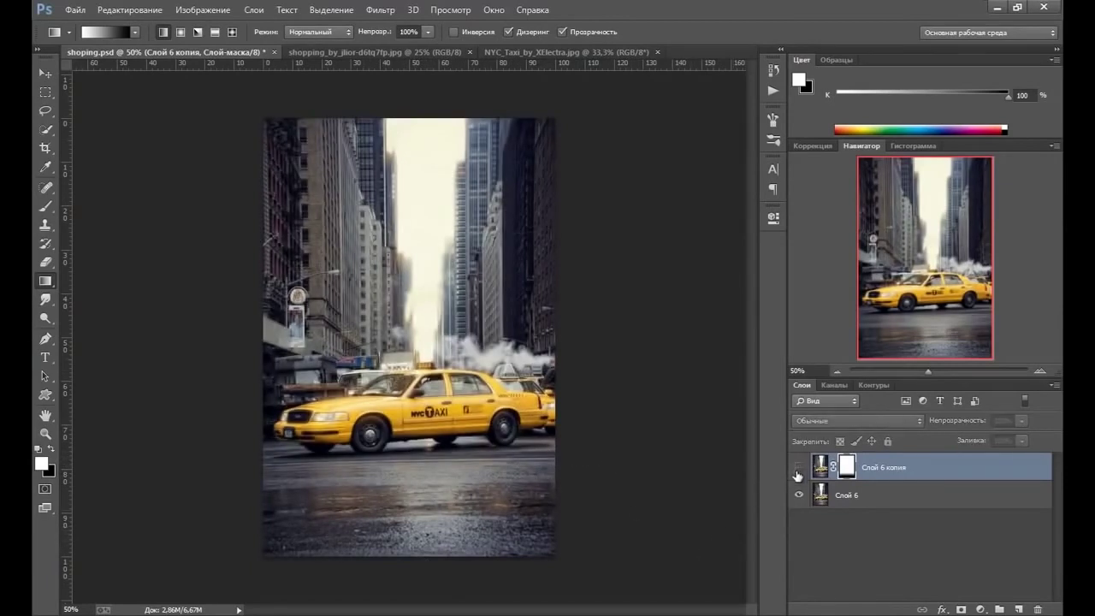
{"action": "left_click", "coordinate": [798, 467]}
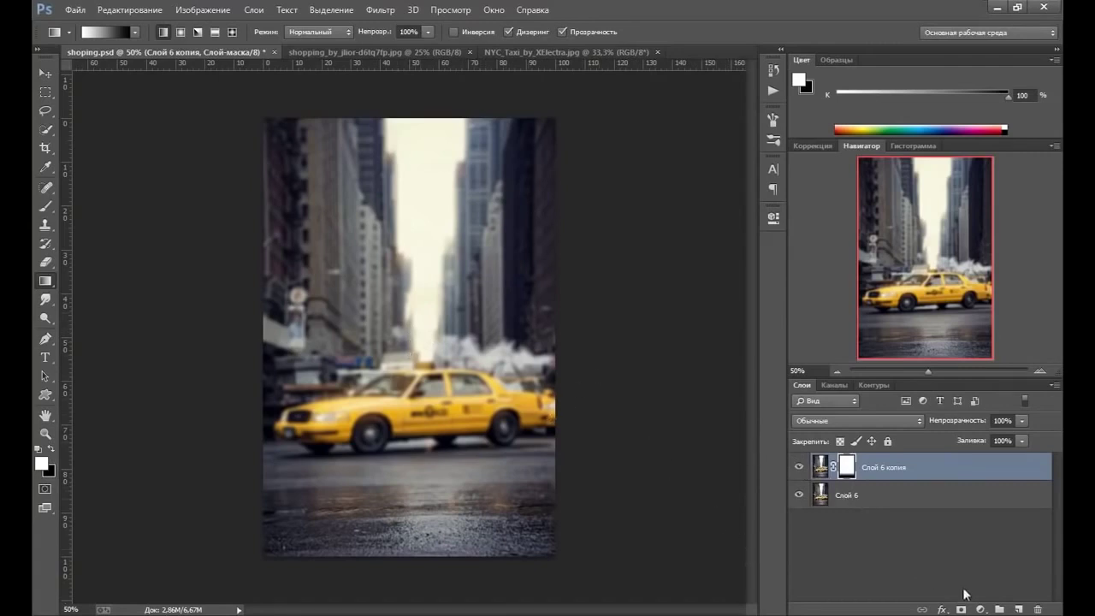
Add a Hue/Saturation adjustment layer at saturation -25 and toggle it to compare.
{"action": "left_click", "coordinate": [980, 610]}
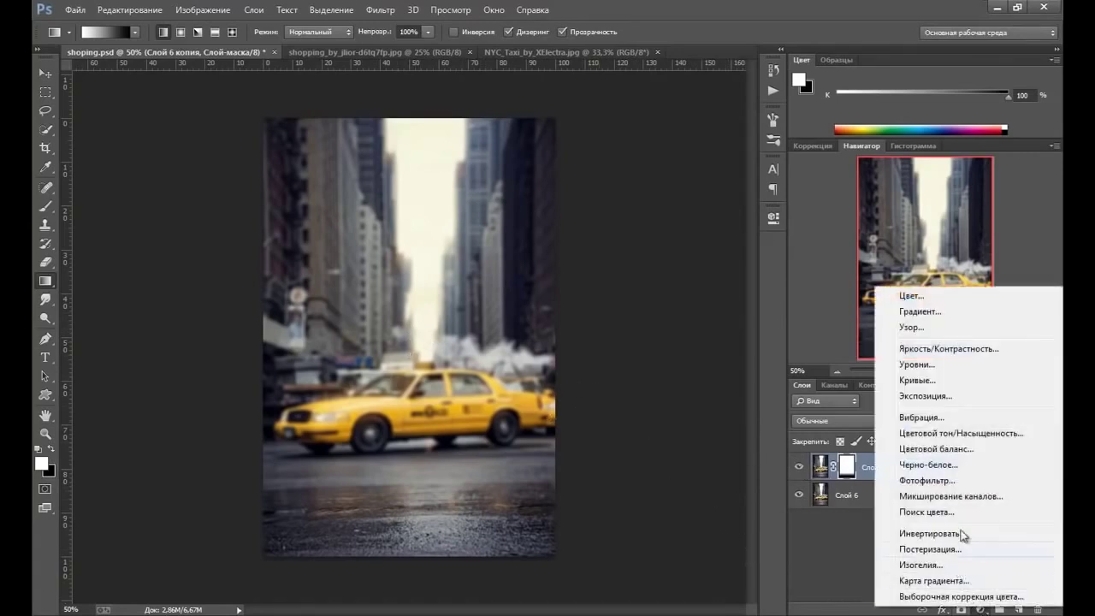
{"action": "left_click", "coordinate": [969, 434]}
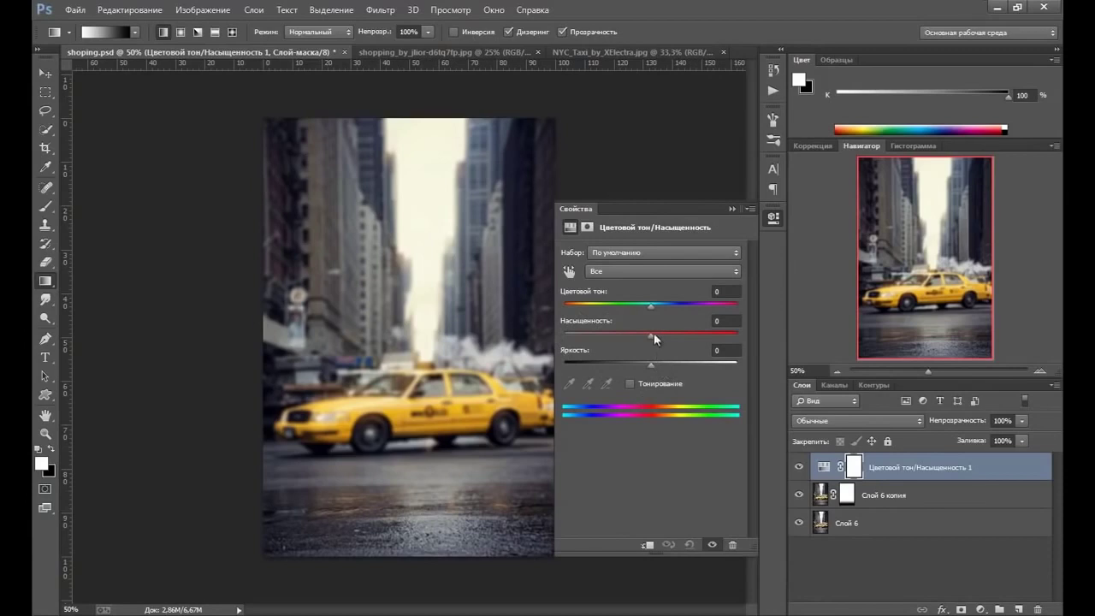
{"action": "left_click_drag", "start_coordinate": [649, 336], "coordinate": [632, 341]}
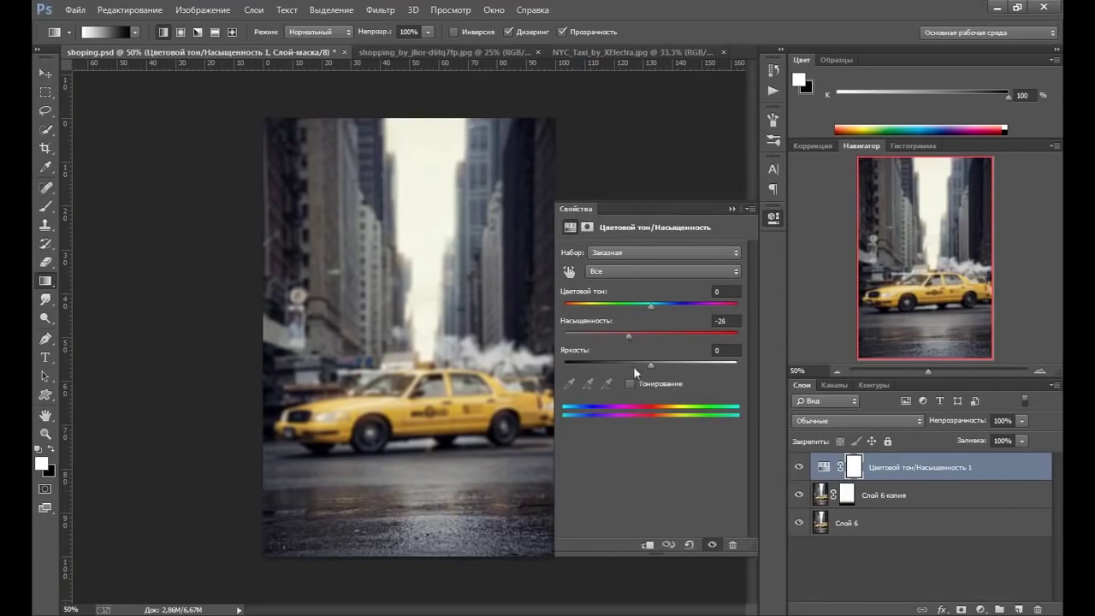
{"action": "left_click_drag", "start_coordinate": [630, 335], "coordinate": [629, 335]}
{"action": "left_click", "coordinate": [732, 209]}
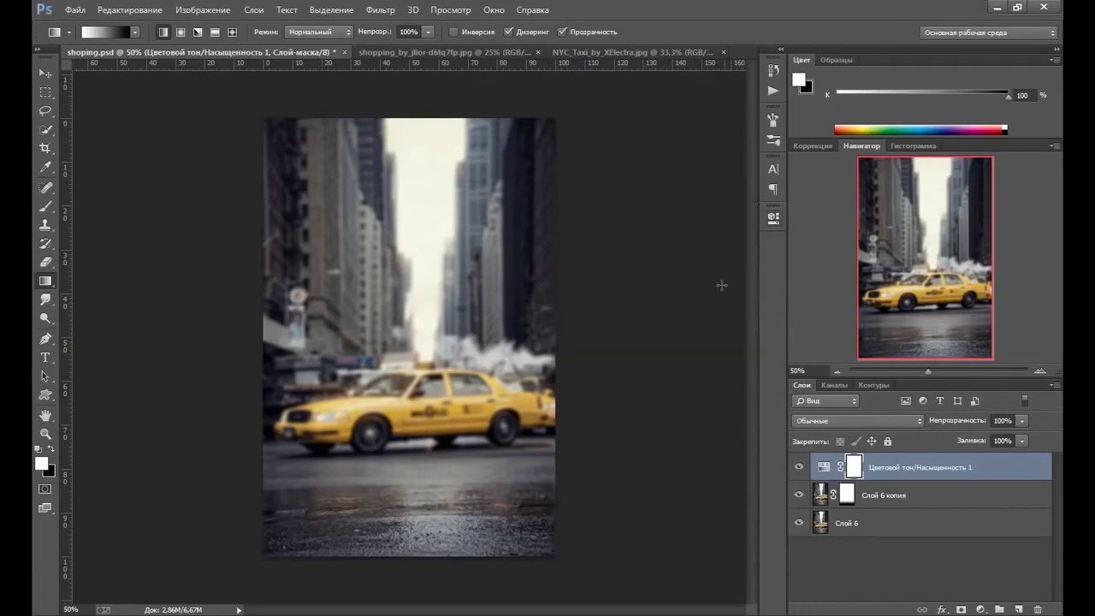
{"action": "left_click", "coordinate": [799, 467]}
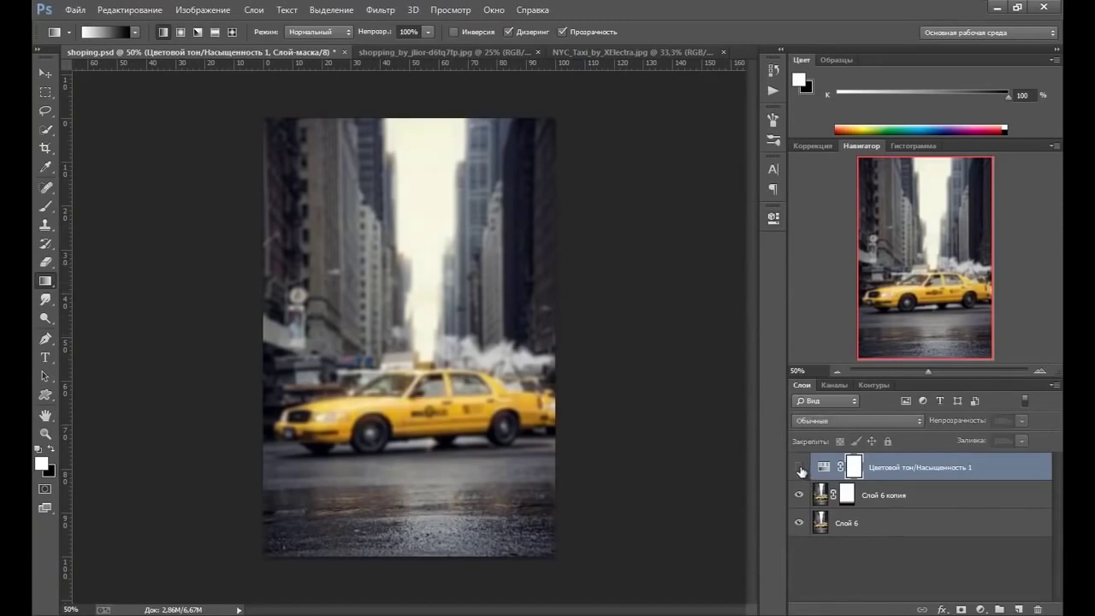
{"action": "left_click", "coordinate": [799, 467]}
{"action": "left_click", "coordinate": [799, 467]}
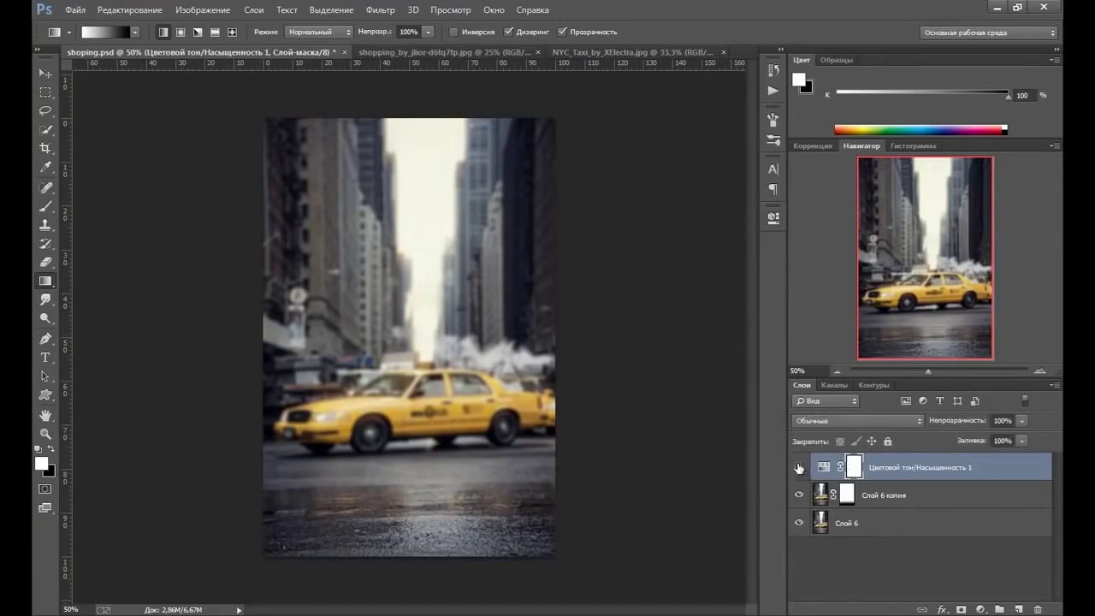
{"action": "left_click", "coordinate": [798, 468]}
{"action": "left_click", "coordinate": [798, 468]}
Add a Levels adjustment layer with black input 11 and toggle it to compare.
{"action": "left_click", "coordinate": [980, 609]}
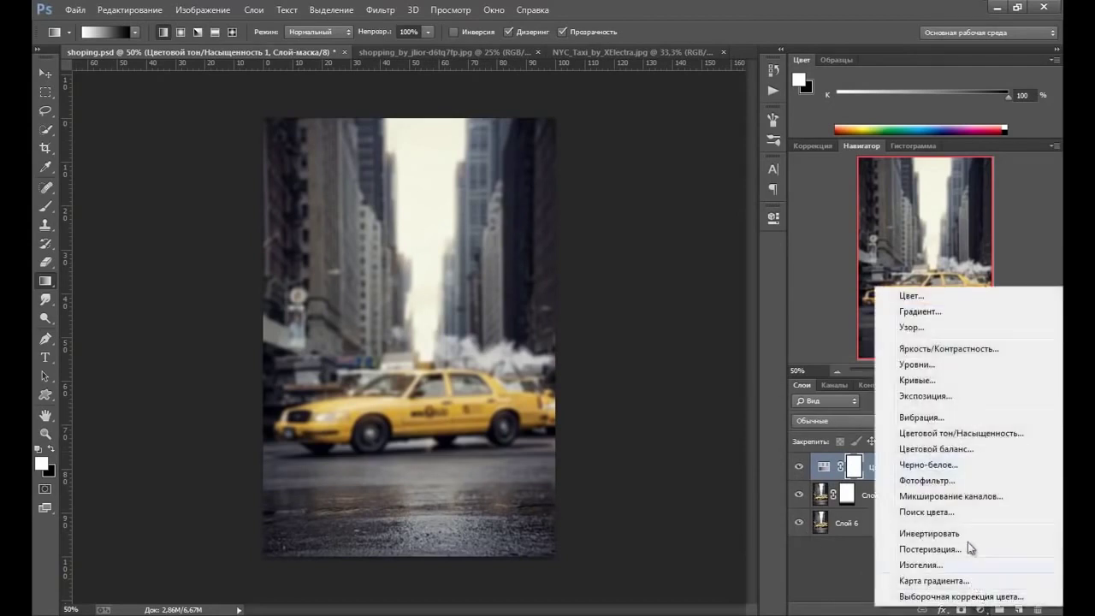
{"action": "left_click", "coordinate": [918, 364]}
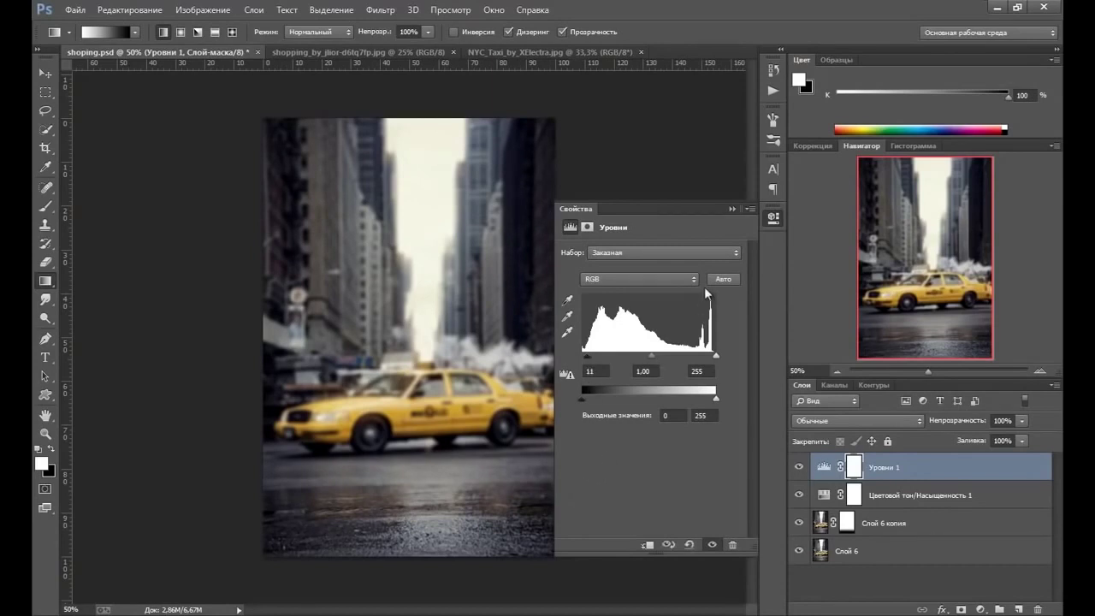
{"action": "left_click", "coordinate": [732, 209]}
{"action": "left_click", "coordinate": [799, 469]}
{"action": "left_click", "coordinate": [799, 469]}
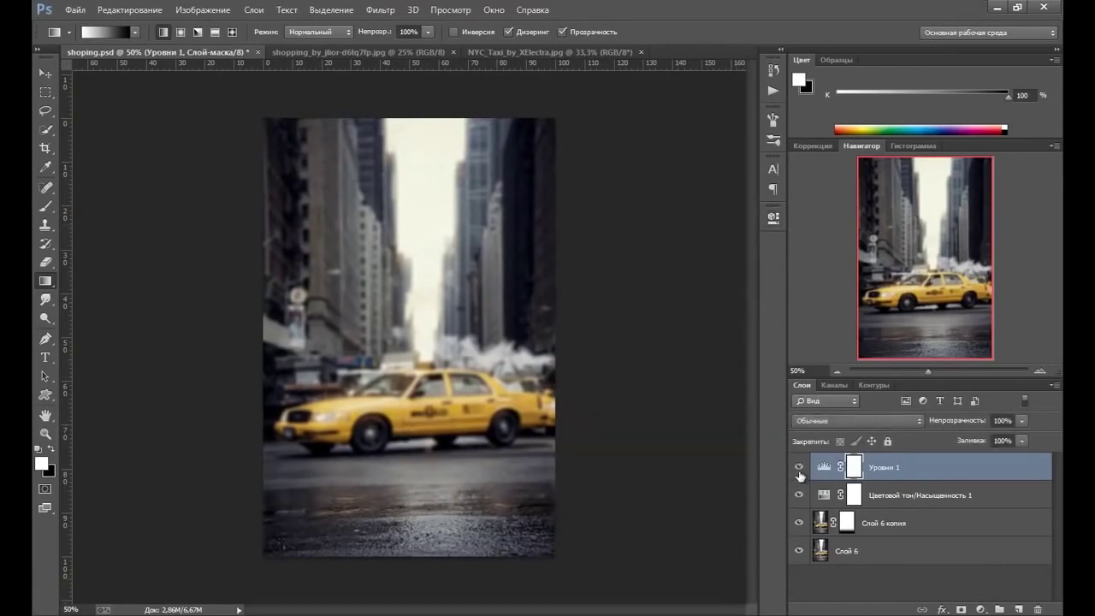
{"action": "left_click", "coordinate": [799, 467]}
Copy the whole shopping-woman photo and paste it into shoping.psd as a new layer.
{"action": "left_click", "coordinate": [398, 52]}
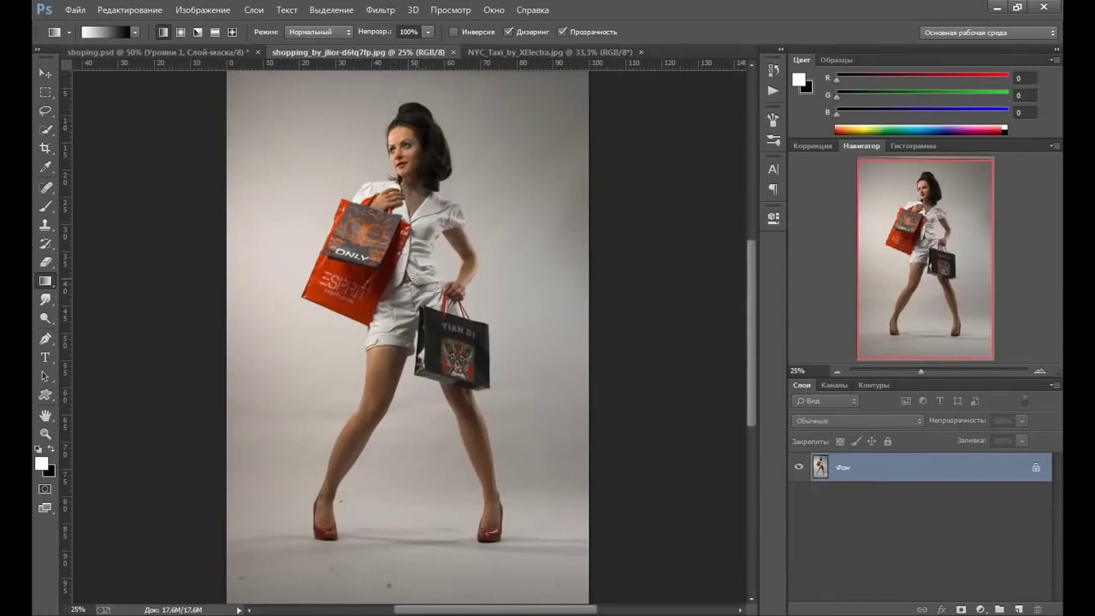
{"action": "key", "text": "ctrl+a"}
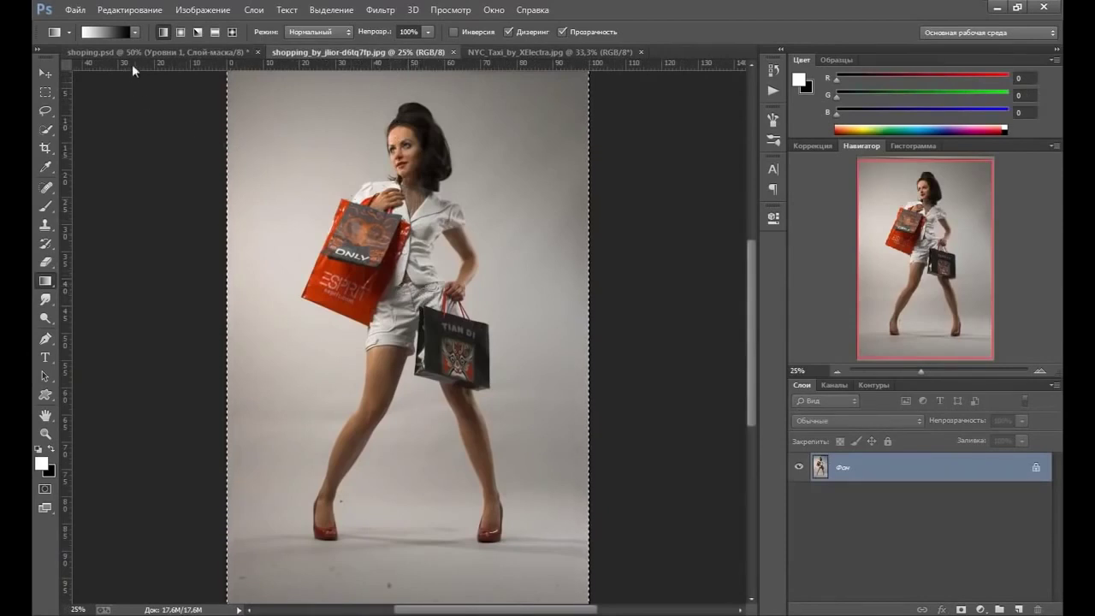
{"action": "left_click", "coordinate": [140, 51]}
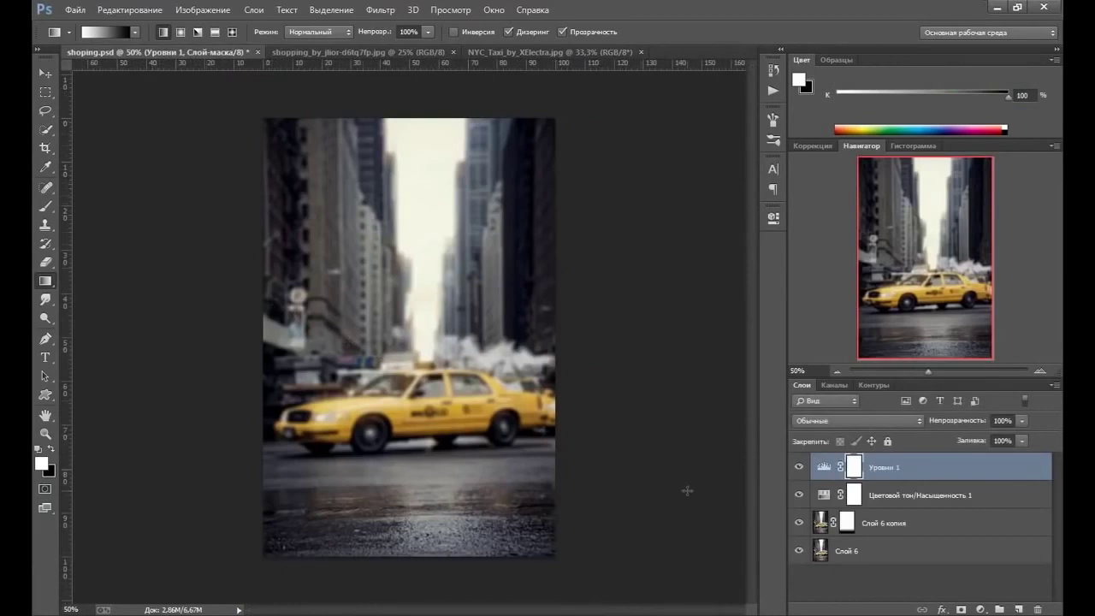
{"action": "key", "text": "ctrl+v"}
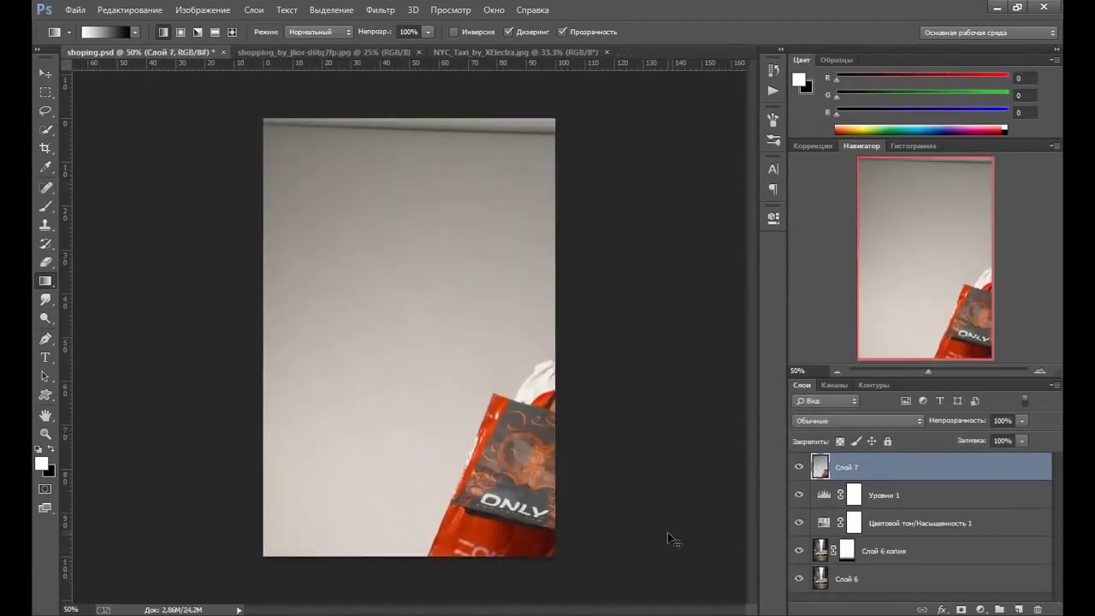
Scale the pasted woman to about 40%, set opacity 59%, and position her over the street.
{"action": "key", "text": "ctrl+t"}
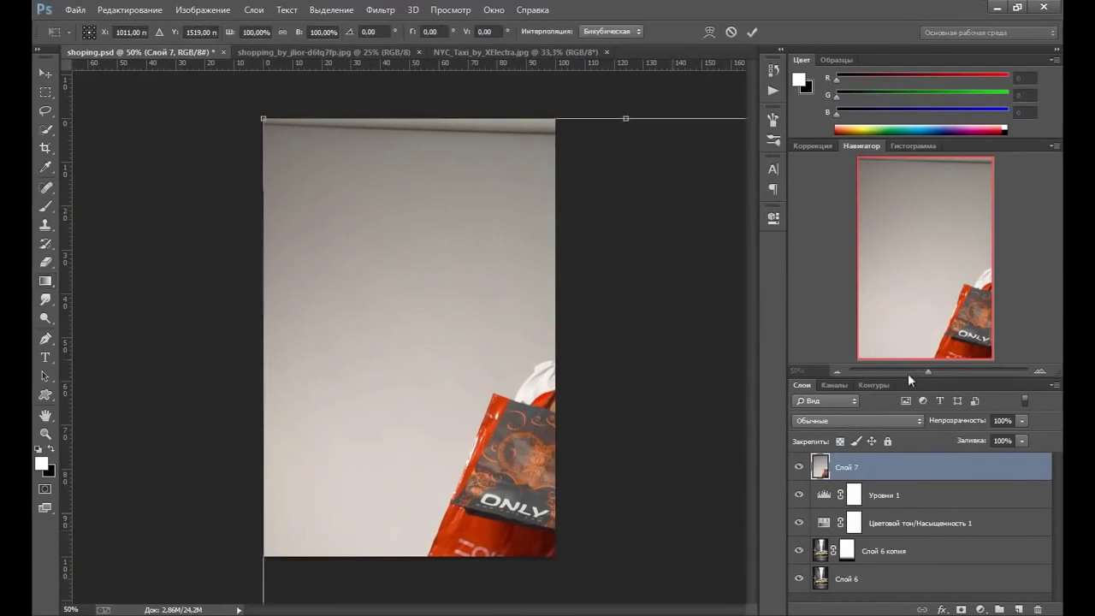
{"action": "left_click", "coordinate": [908, 371]}
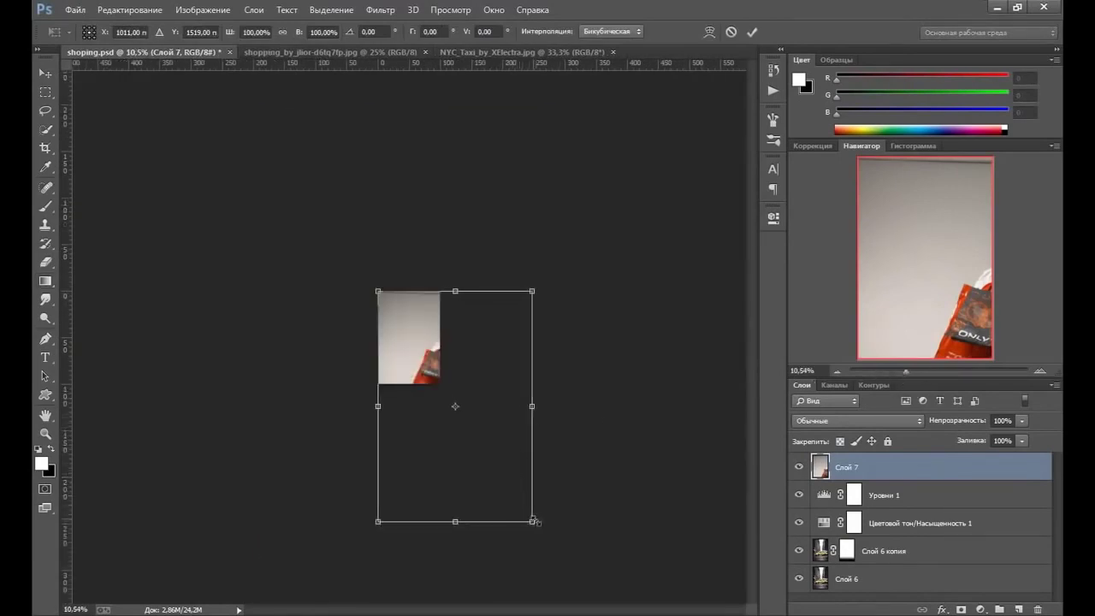
{"action": "left_click_drag", "start_coordinate": [533, 521], "coordinate": [426, 392]}
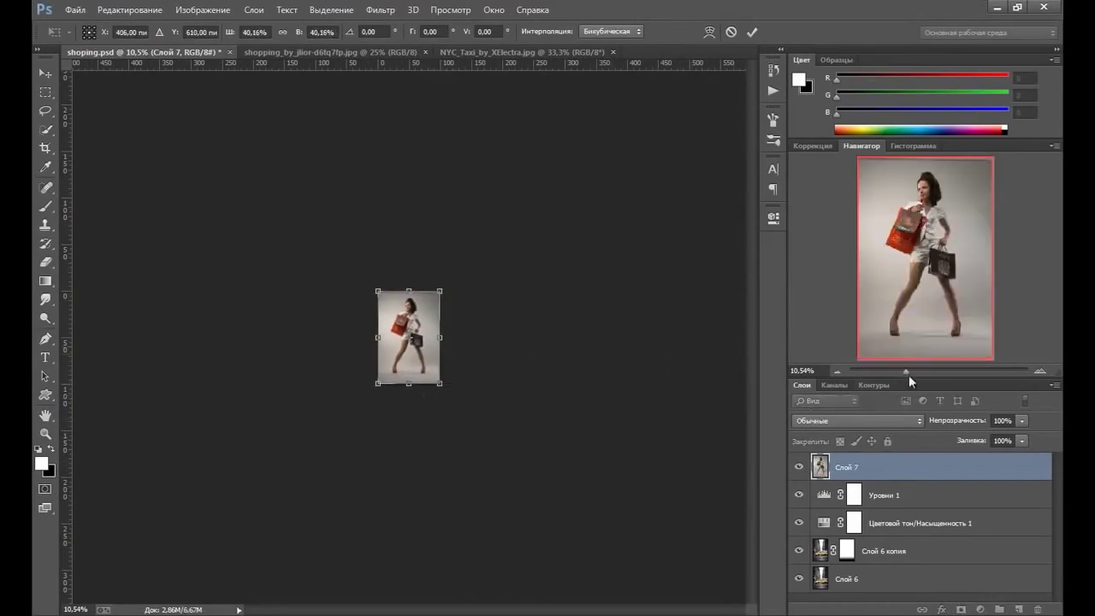
{"action": "left_click_drag", "start_coordinate": [908, 374], "coordinate": [922, 372]}
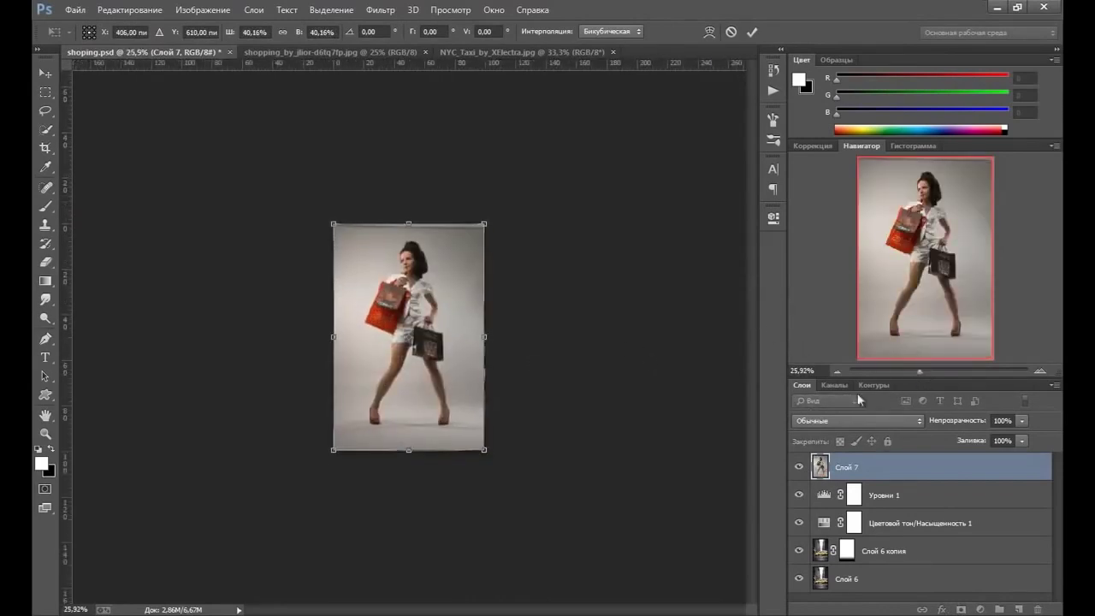
{"action": "left_click", "coordinate": [1023, 438]}
{"action": "left_click_drag", "start_coordinate": [987, 432], "coordinate": [992, 432]}
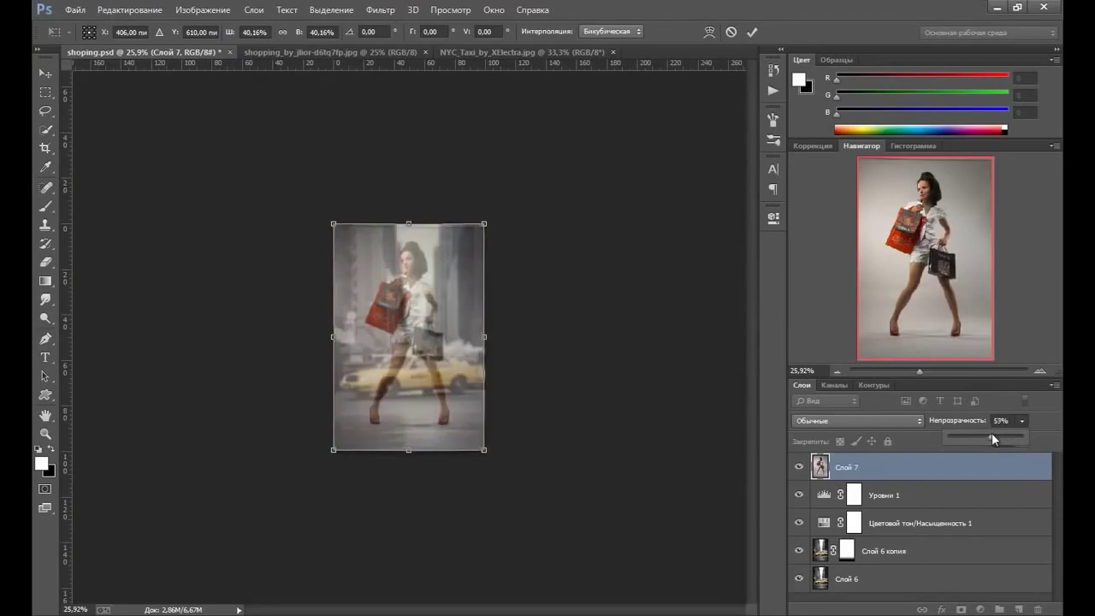
{"action": "left_click_drag", "start_coordinate": [925, 371], "coordinate": [927, 369]}
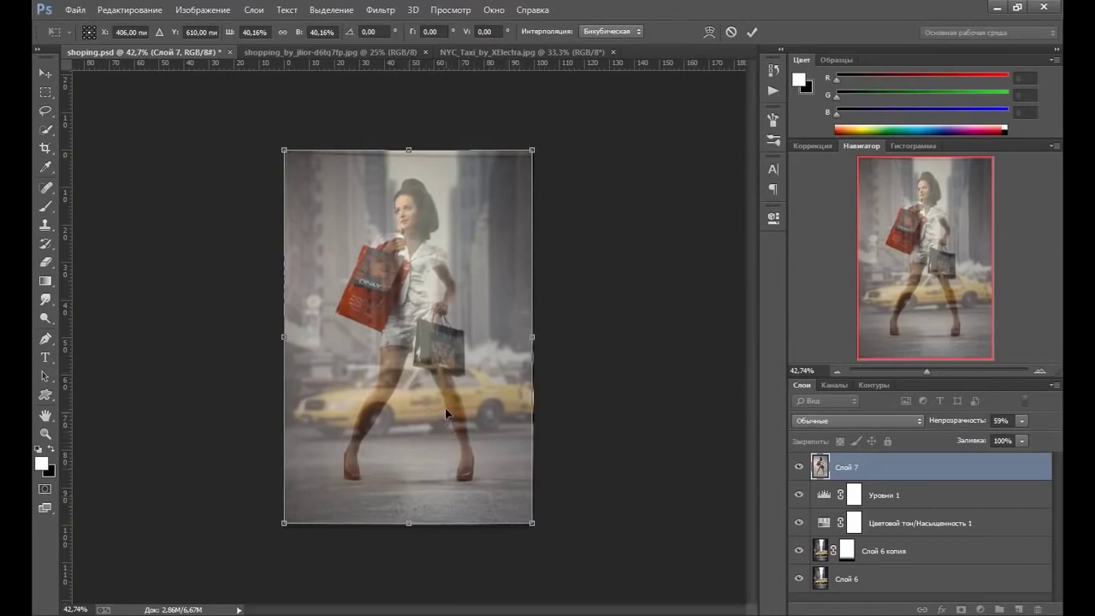
{"action": "left_click_drag", "start_coordinate": [445, 407], "coordinate": [451, 418]}
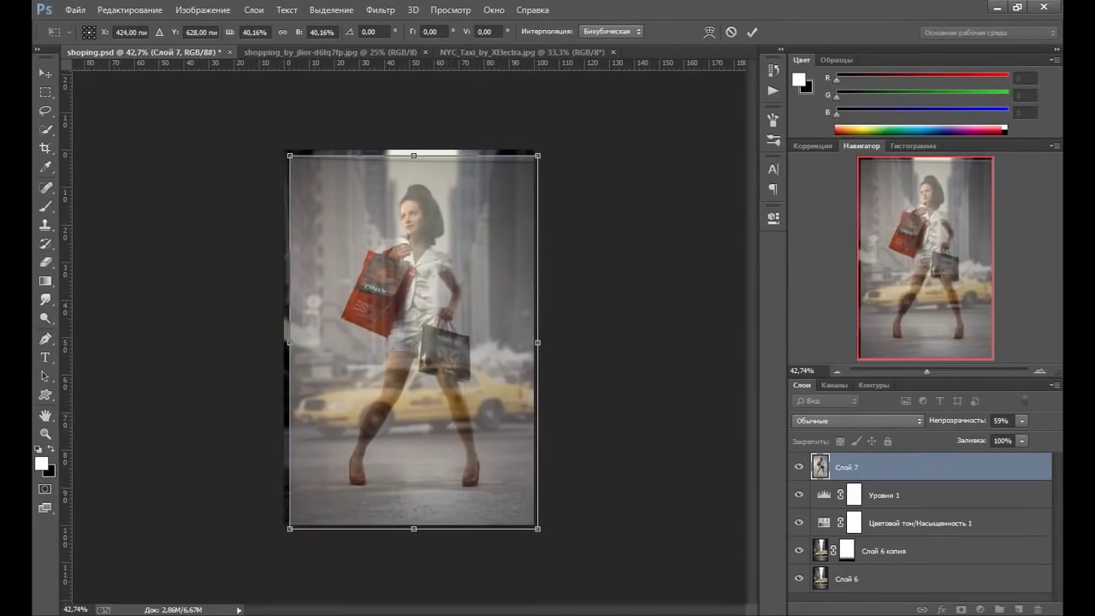
{"action": "key", "text": "g"}
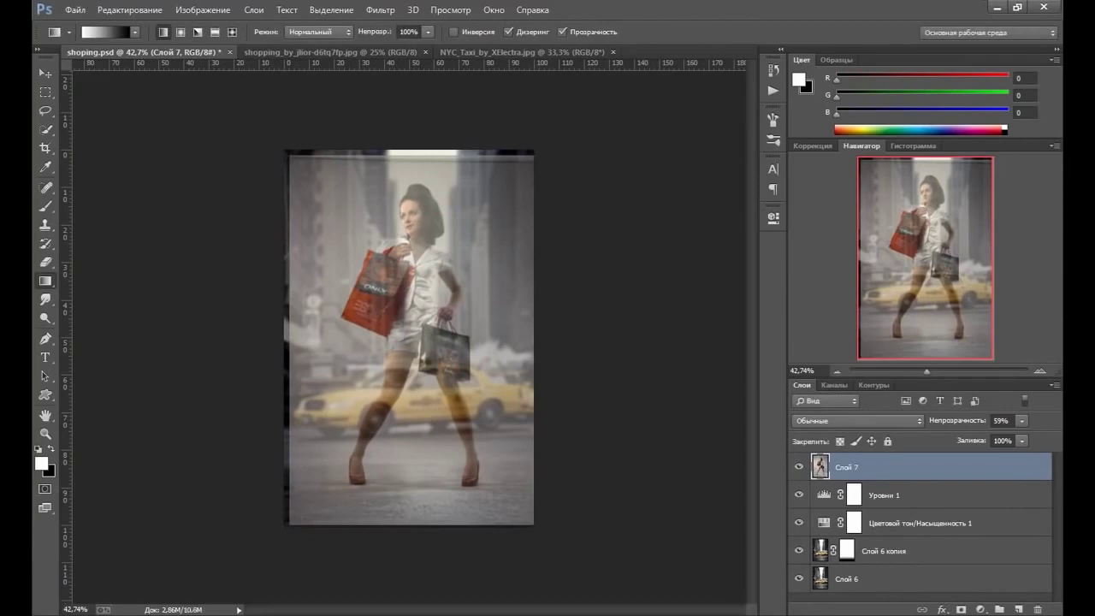
Restore Слой 7 to 100% opacity, zoom to 200% on the woman, and add a layer mask.
{"action": "left_click", "coordinate": [45, 434]}
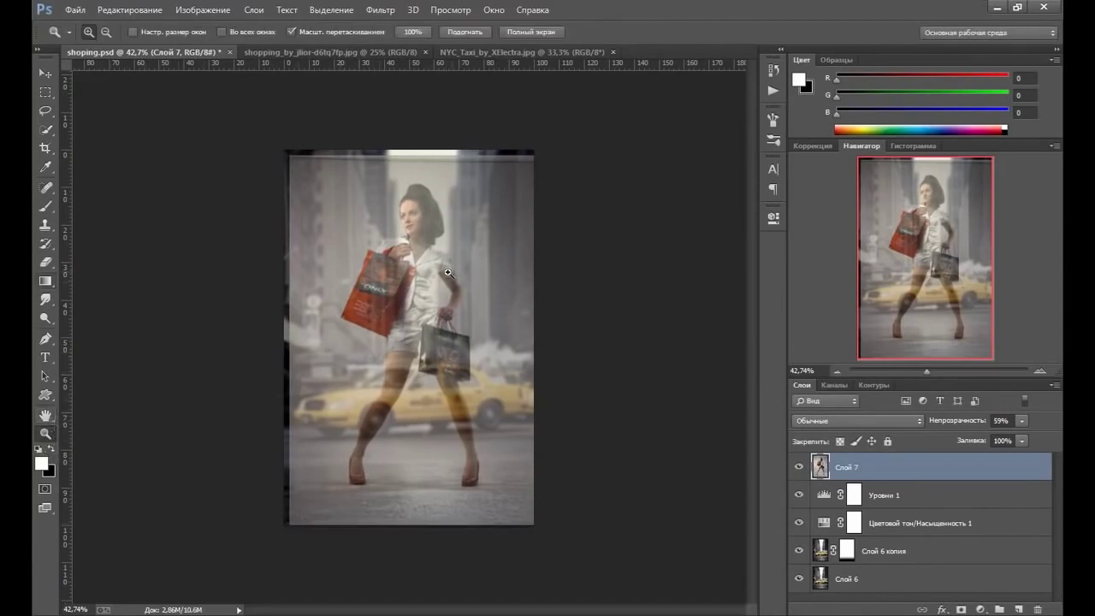
{"action": "left_click_drag", "start_coordinate": [443, 274], "coordinate": [696, 399]}
{"action": "left_click", "coordinate": [1020, 420]}
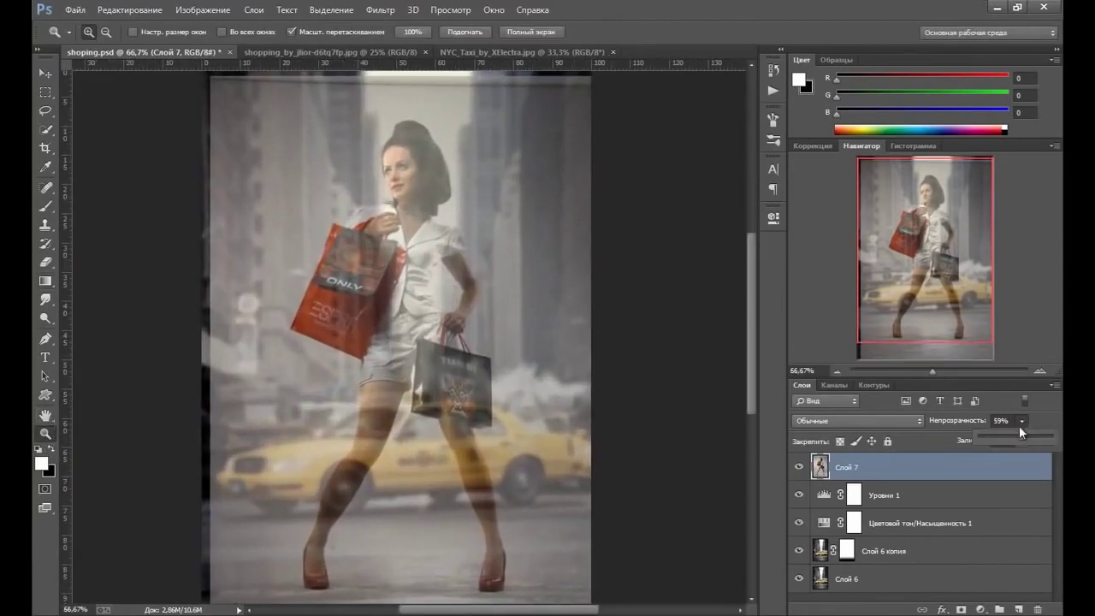
{"action": "left_click_drag", "start_coordinate": [1025, 435], "coordinate": [1061, 436]}
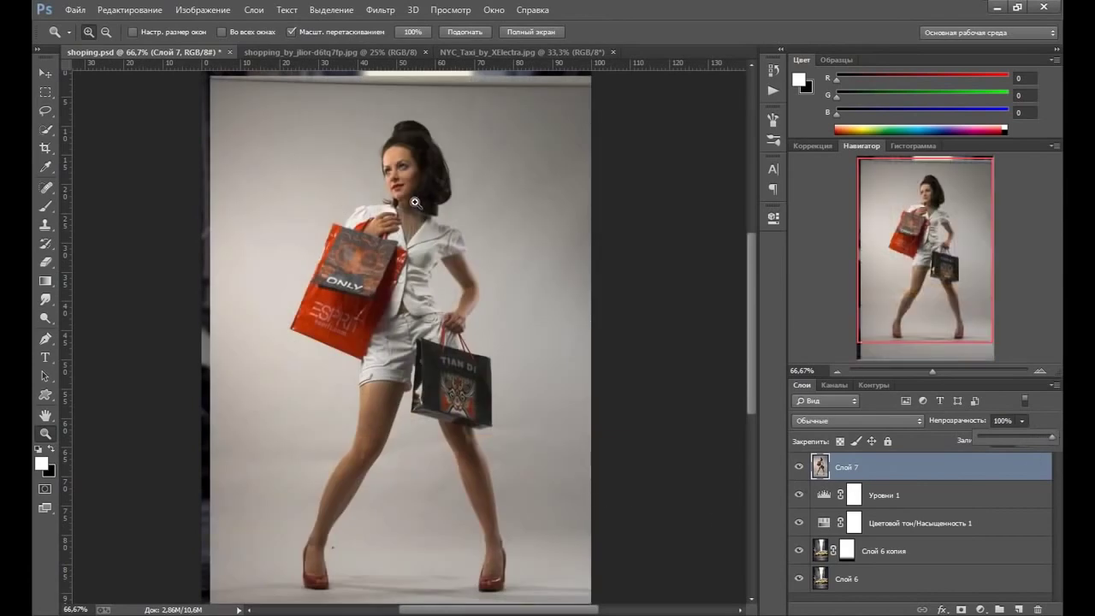
{"action": "left_click", "coordinate": [431, 171]}
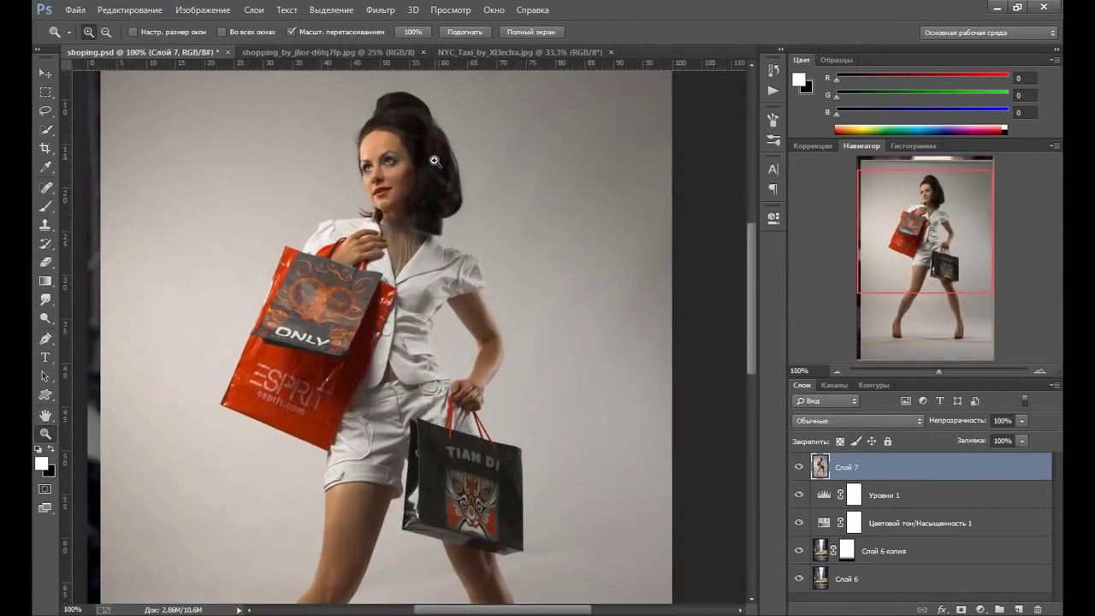
{"action": "left_click", "coordinate": [346, 226]}
{"action": "left_click_drag", "start_coordinate": [285, 261], "coordinate": [294, 333]}
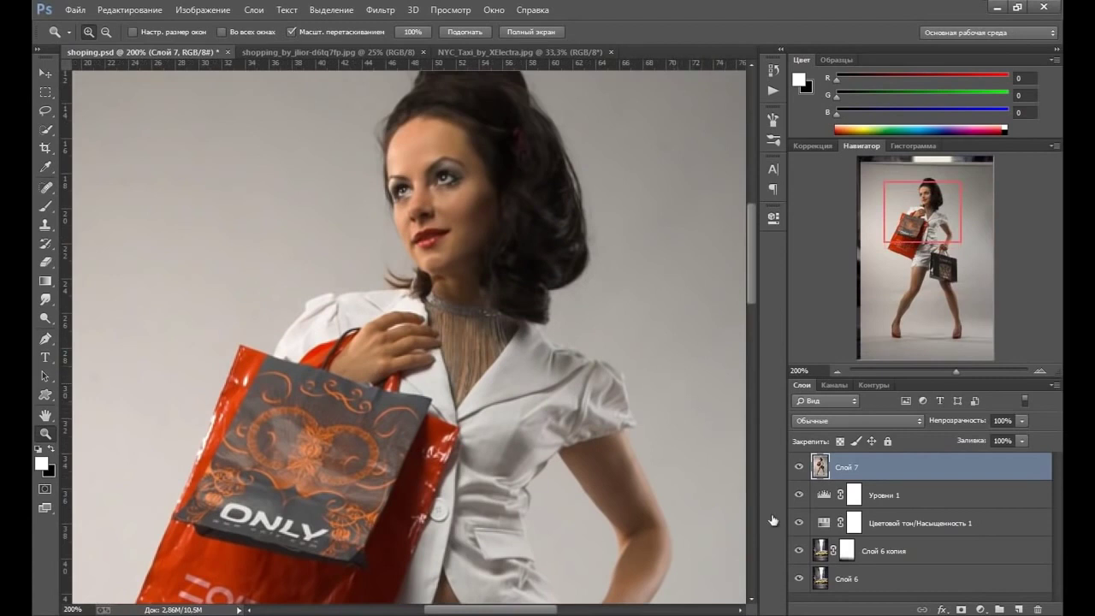
{"action": "left_click", "coordinate": [962, 610]}
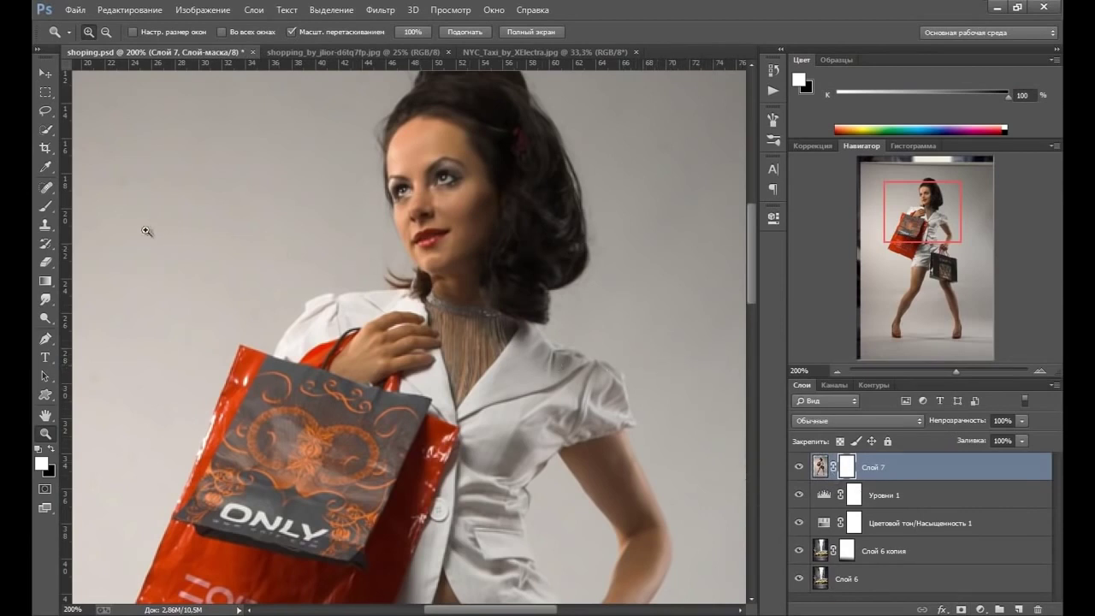
Set up the Brush at 100% opacity with slightly higher hardness and a smaller size.
{"action": "left_click", "coordinate": [46, 206]}
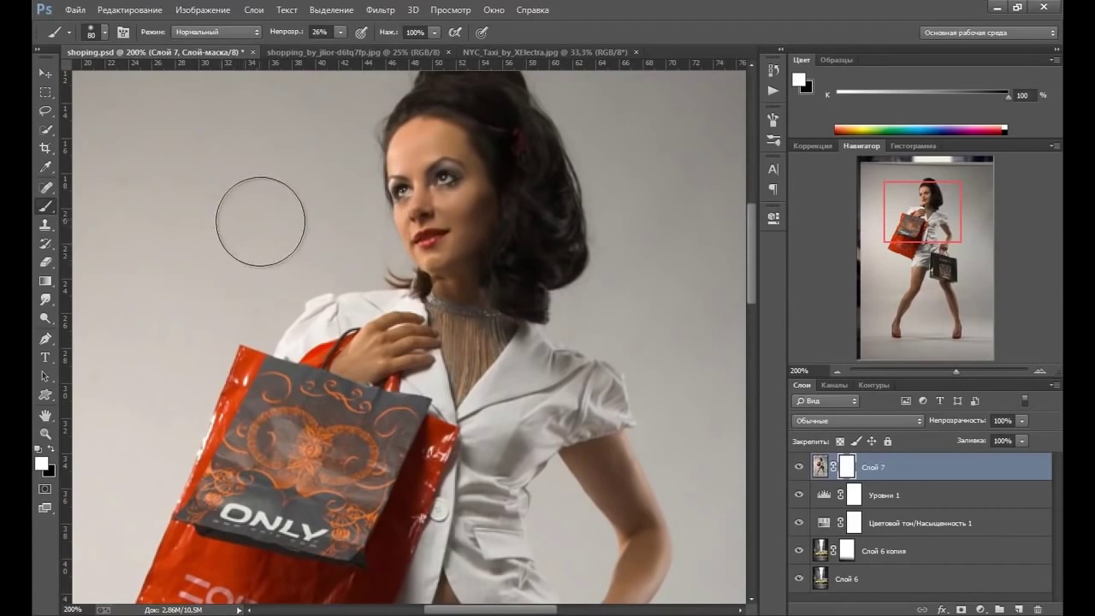
{"action": "left_click", "coordinate": [340, 38]}
{"action": "left_click_drag", "start_coordinate": [345, 47], "coordinate": [402, 51]}
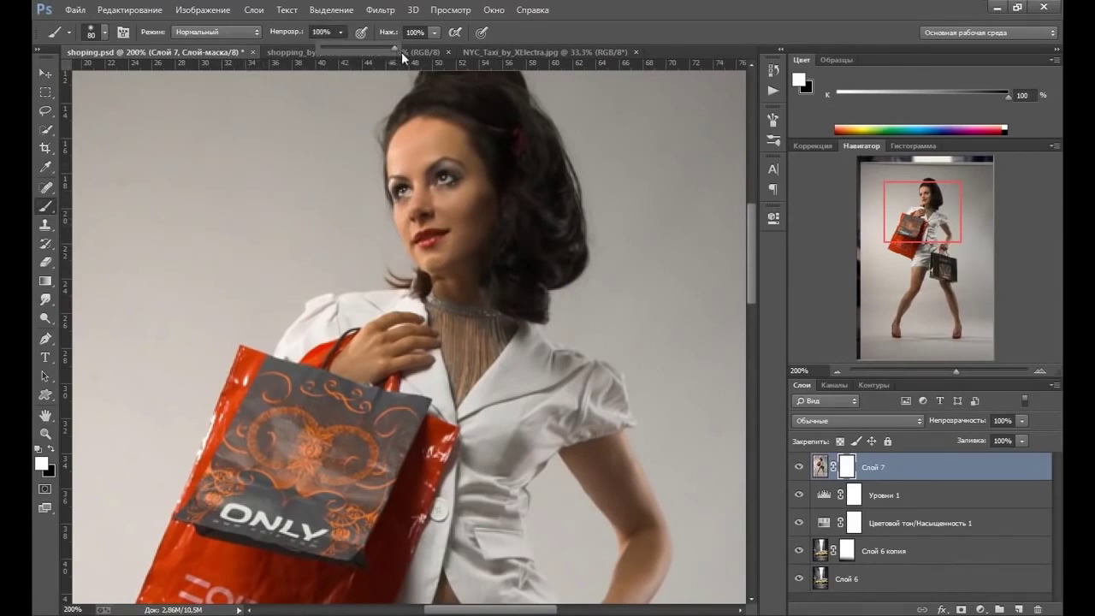
{"action": "left_click", "coordinate": [92, 36]}
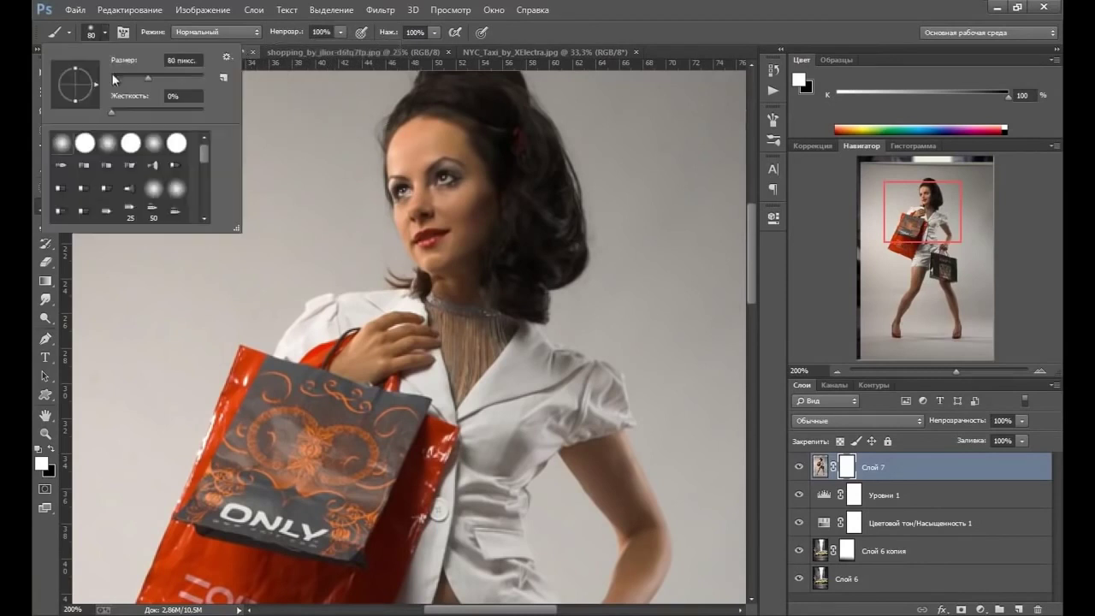
{"action": "left_click_drag", "start_coordinate": [124, 105], "coordinate": [142, 114]}
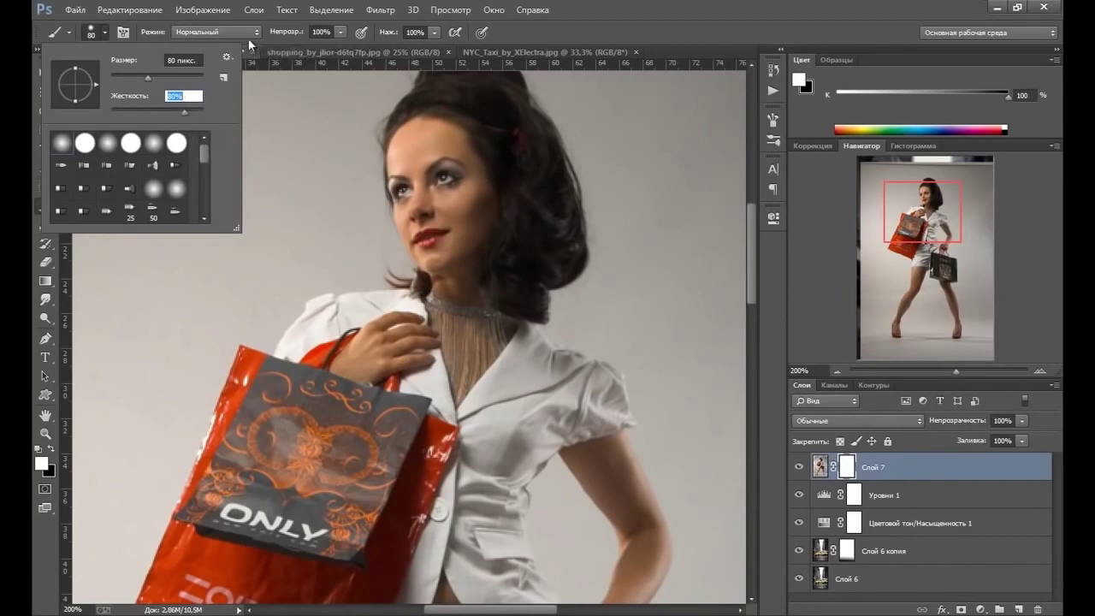
{"action": "key", "text": "Return"}
{"action": "key", "text": "bracketleft"}
Paint black on Слой 7's mask to hide the backdrop beside her shoulder, arm and elbow.
{"action": "mouse_move", "coordinate": [526, 183]}
{"action": "left_mouse_down"}
{"action": "mouse_move", "coordinate": [518, 249]}
{"action": "mouse_move", "coordinate": [565, 307]}
{"action": "left_mouse_up"}
{"action": "key", "text": "bracketleft"}
{"action": "key", "text": "bracketleft"}
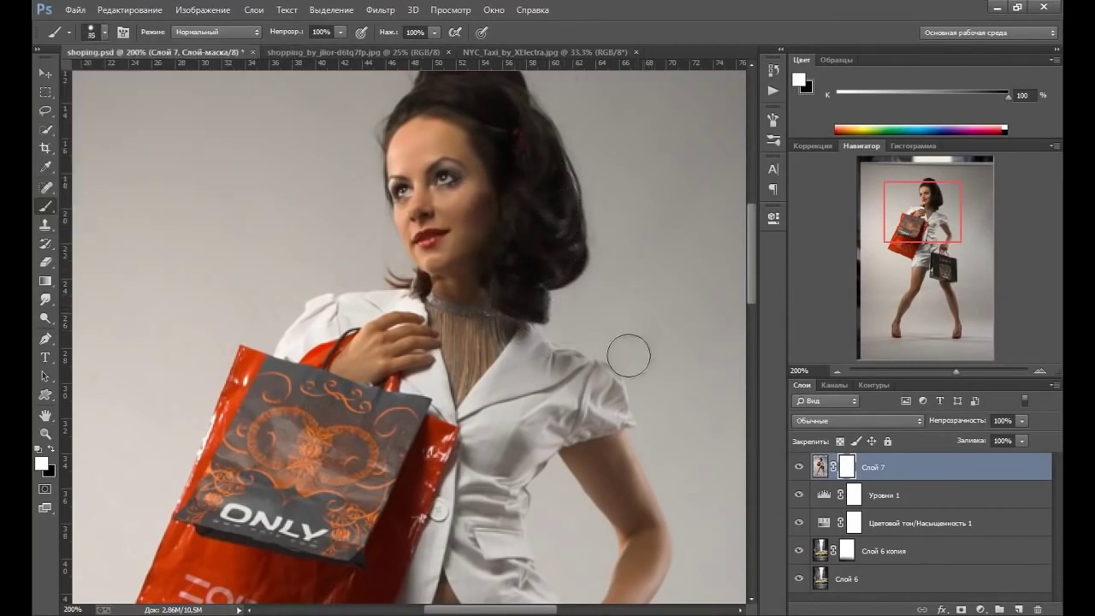
{"action": "key", "text": "bracketleft"}
{"action": "key", "text": "bracketleft"}
{"action": "key", "text": "bracketleft"}
{"action": "key", "text": "bracketleft"}
{"action": "key", "text": "x"}
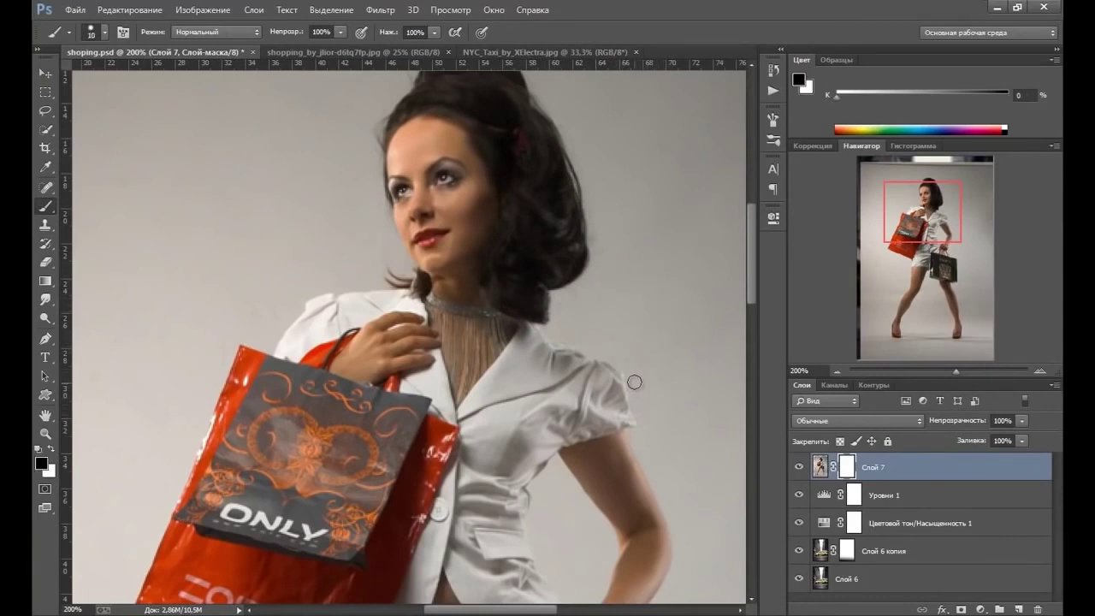
{"action": "mouse_move", "coordinate": [633, 370]}
{"action": "left_mouse_down"}
{"action": "mouse_move", "coordinate": [642, 412]}
{"action": "mouse_move", "coordinate": [618, 362]}
{"action": "mouse_move", "coordinate": [581, 342]}
{"action": "mouse_move", "coordinate": [630, 375]}
{"action": "mouse_move", "coordinate": [641, 449]}
{"action": "mouse_move", "coordinate": [674, 486]}
{"action": "left_mouse_up"}
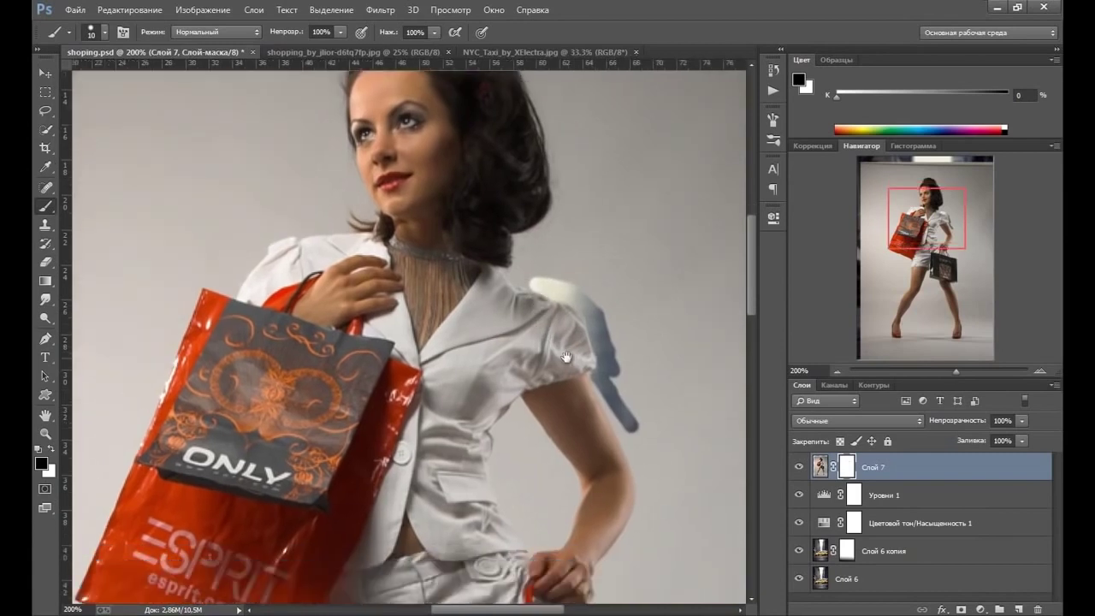
{"action": "left_click_drag", "start_coordinate": [603, 412], "coordinate": [521, 281]}
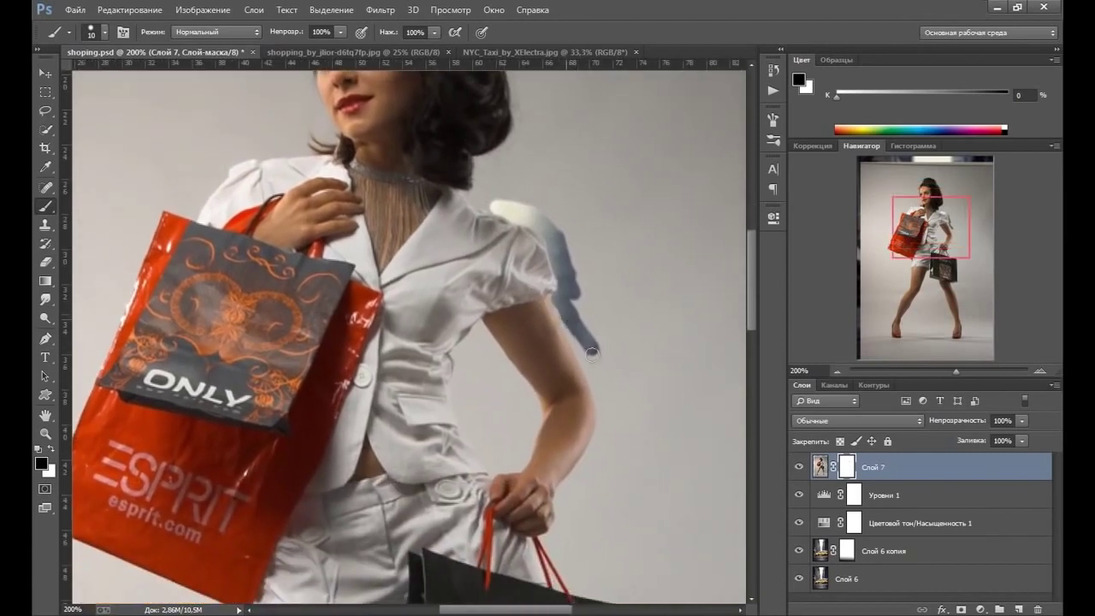
{"action": "mouse_move", "coordinate": [592, 353]}
{"action": "left_mouse_down"}
{"action": "mouse_move", "coordinate": [610, 394]}
{"action": "mouse_move", "coordinate": [564, 316]}
{"action": "mouse_move", "coordinate": [616, 407]}
{"action": "left_mouse_up"}
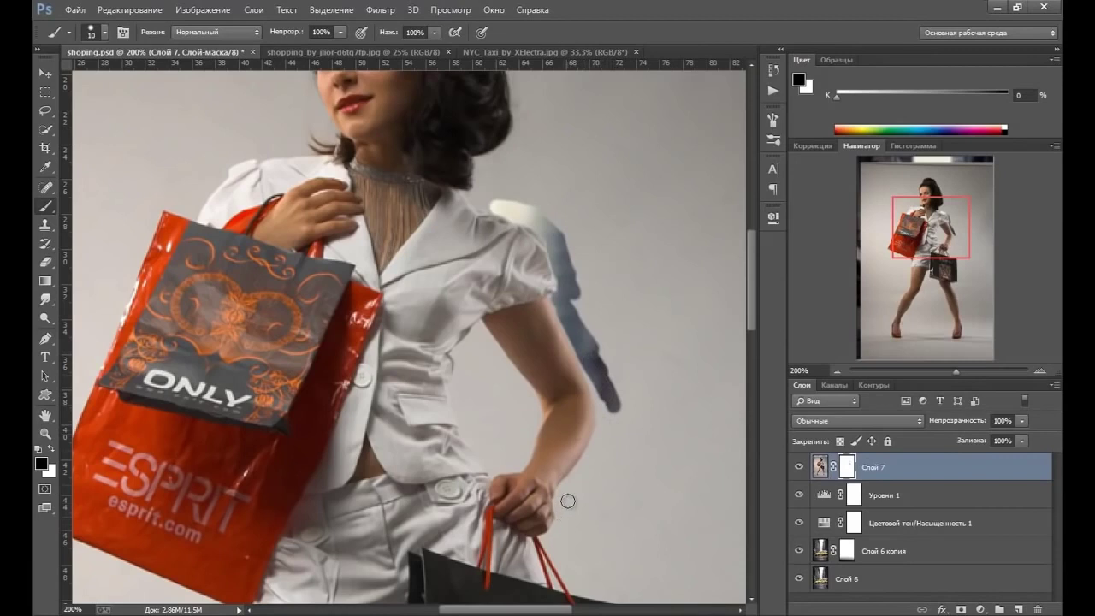
{"action": "mouse_move", "coordinate": [561, 510]}
{"action": "left_mouse_down"}
{"action": "mouse_move", "coordinate": [606, 430]}
{"action": "mouse_move", "coordinate": [599, 385]}
{"action": "mouse_move", "coordinate": [609, 415]}
{"action": "mouse_move", "coordinate": [565, 317]}
{"action": "mouse_move", "coordinate": [588, 367]}
{"action": "left_mouse_up"}
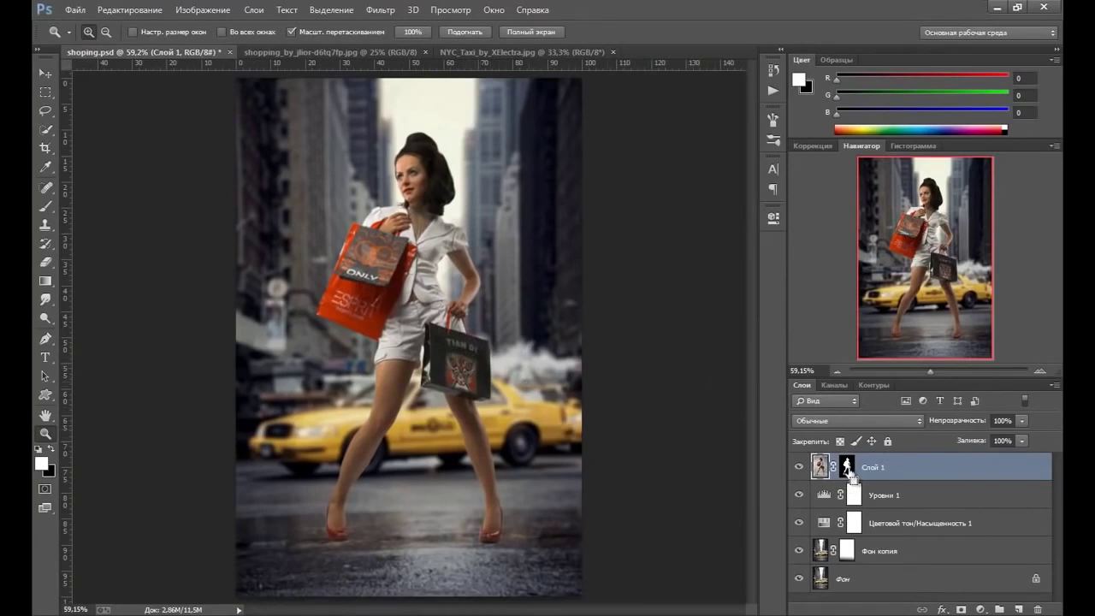
{"action": "left_click_drag", "start_coordinate": [851, 473], "coordinate": [854, 476]}
{"action": "left_click", "coordinate": [850, 470], "text": "alt"}
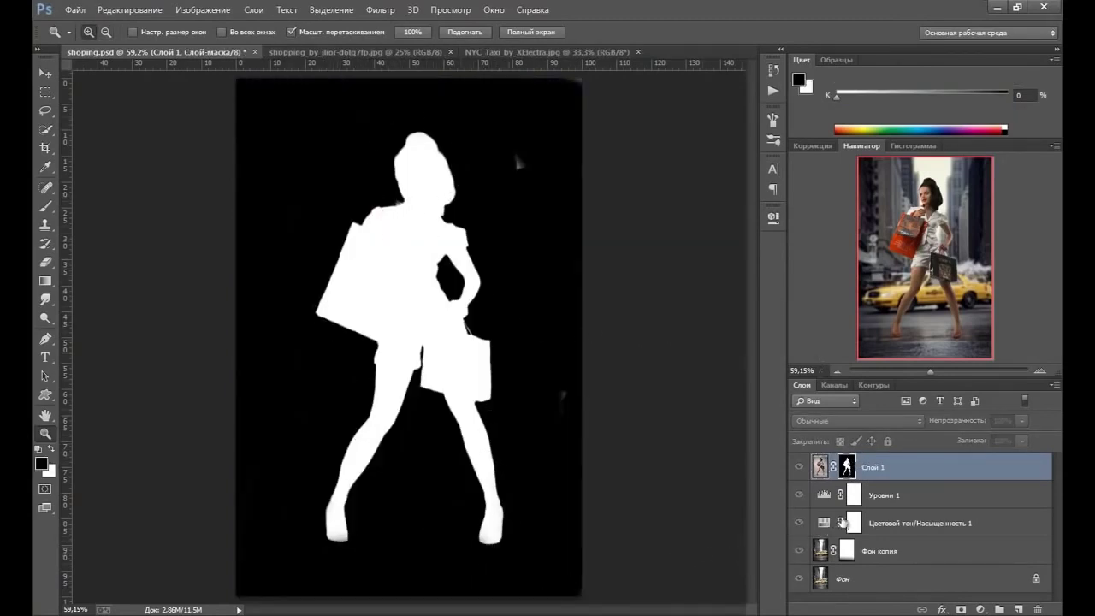
{"action": "left_click", "coordinate": [848, 471], "text": "alt"}
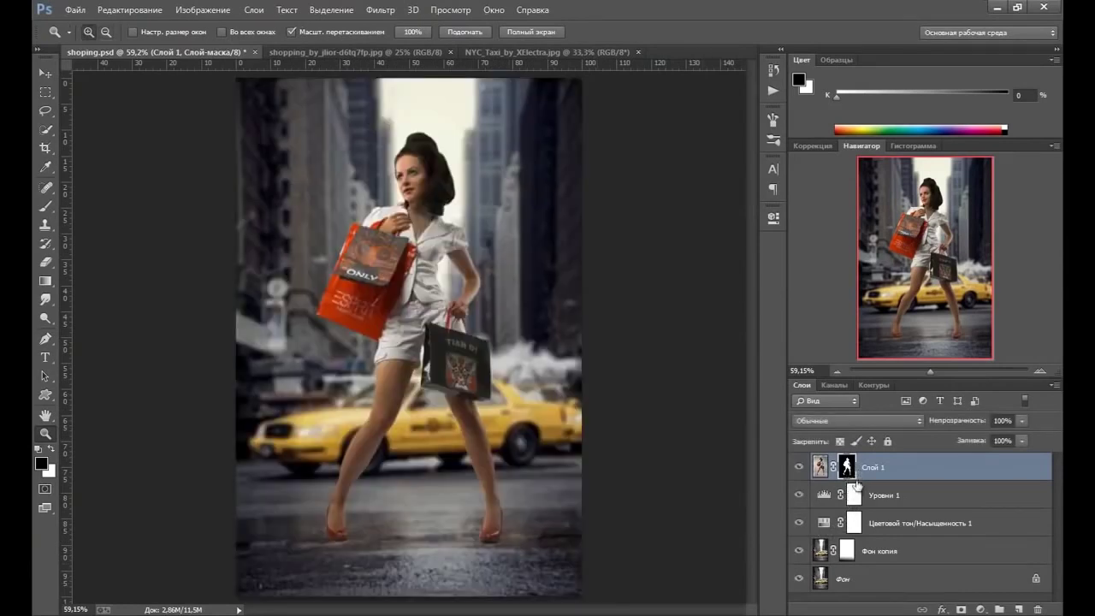
{"action": "left_click", "coordinate": [849, 474], "text": "shift"}
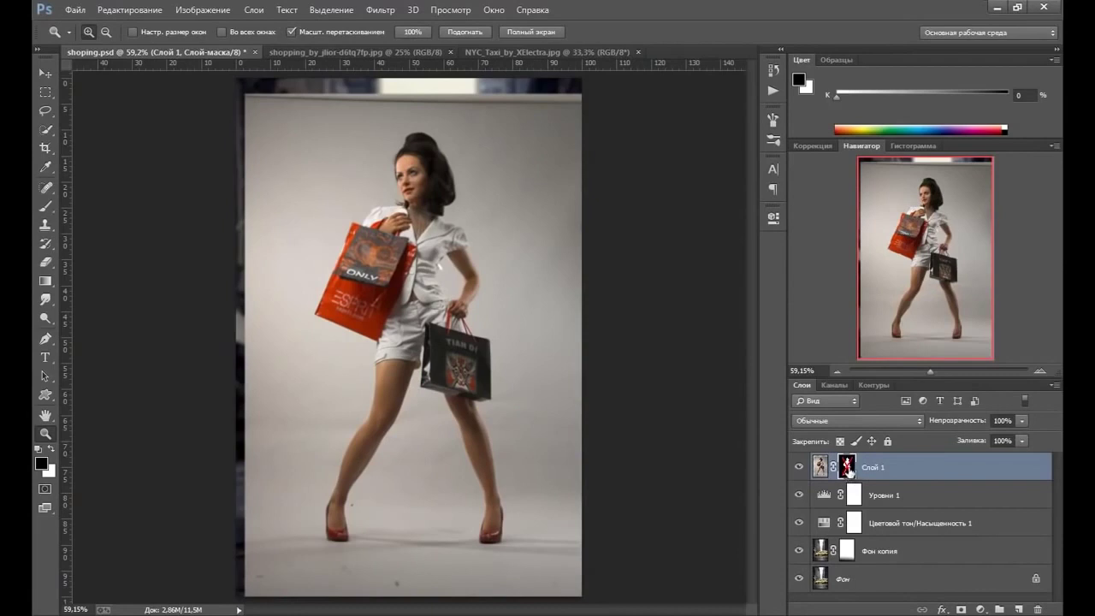
{"action": "left_click", "coordinate": [849, 473], "text": "shift"}
{"action": "left_click", "coordinate": [849, 471], "text": "shift"}
{"action": "left_click", "coordinate": [848, 471], "text": "shift"}
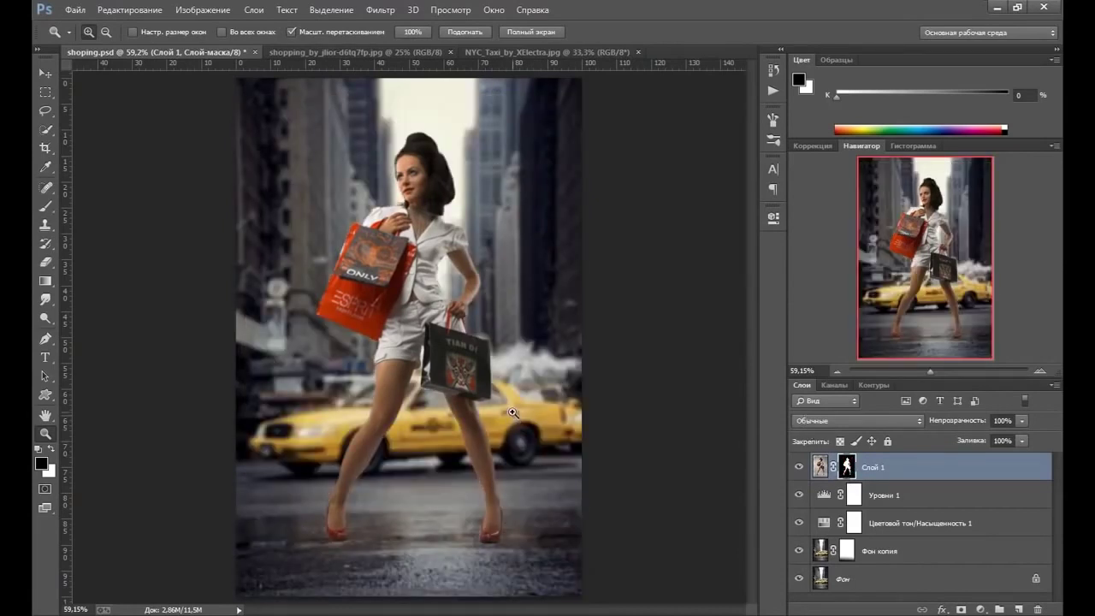
{"action": "left_click_drag", "start_coordinate": [438, 291], "coordinate": [442, 287]}
{"action": "left_click", "coordinate": [442, 288]}
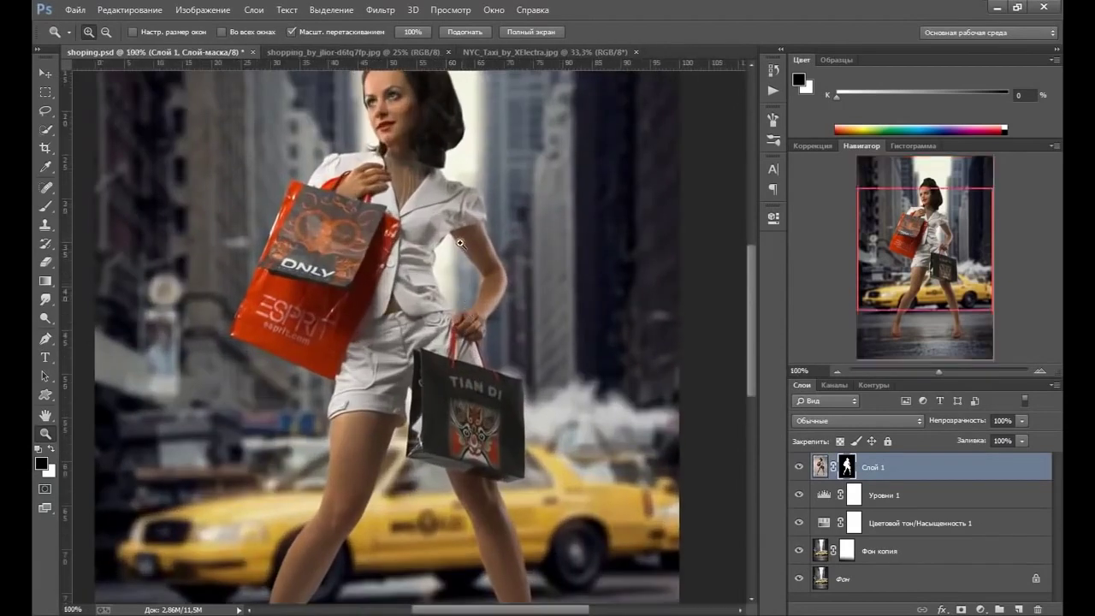
{"action": "left_click", "coordinate": [490, 360]}
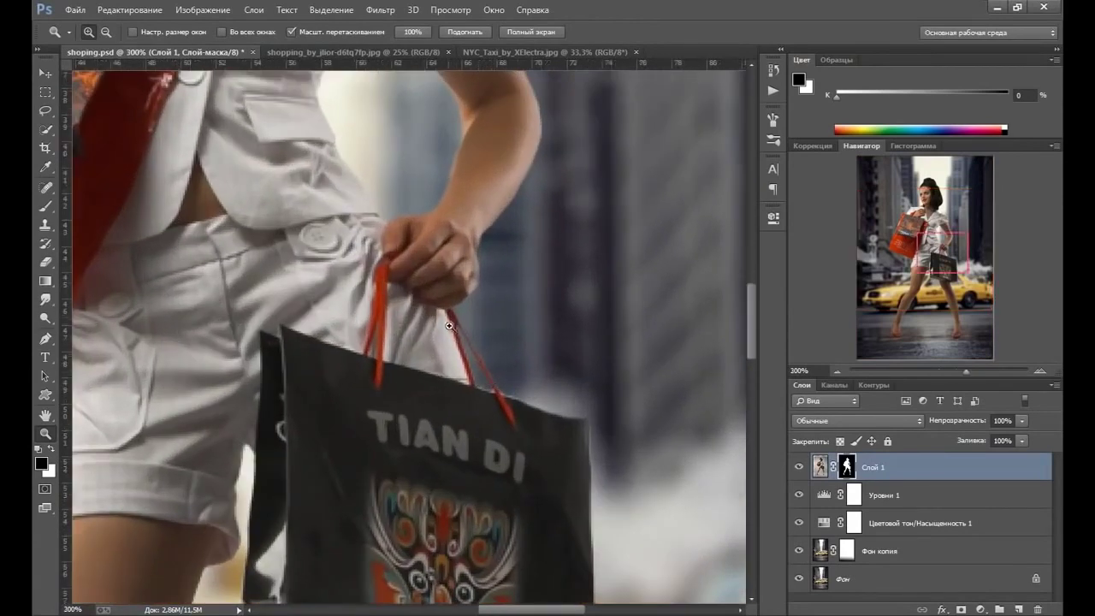
{"action": "right_click", "coordinate": [490, 360]}
{"action": "left_click", "coordinate": [530, 371]}
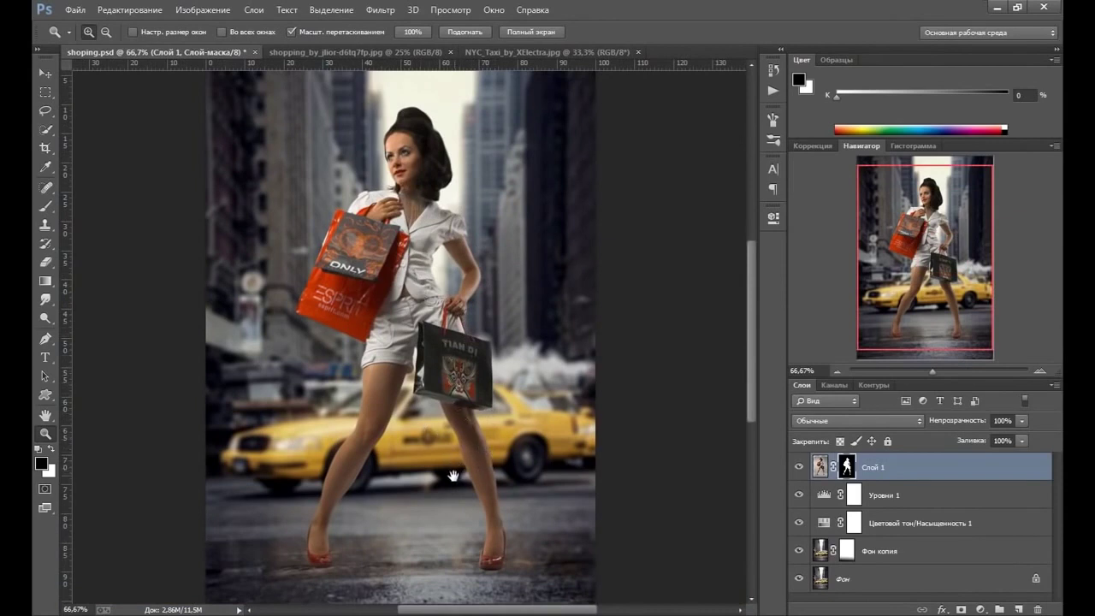
{"action": "left_click_drag", "start_coordinate": [453, 471], "coordinate": [443, 437]}
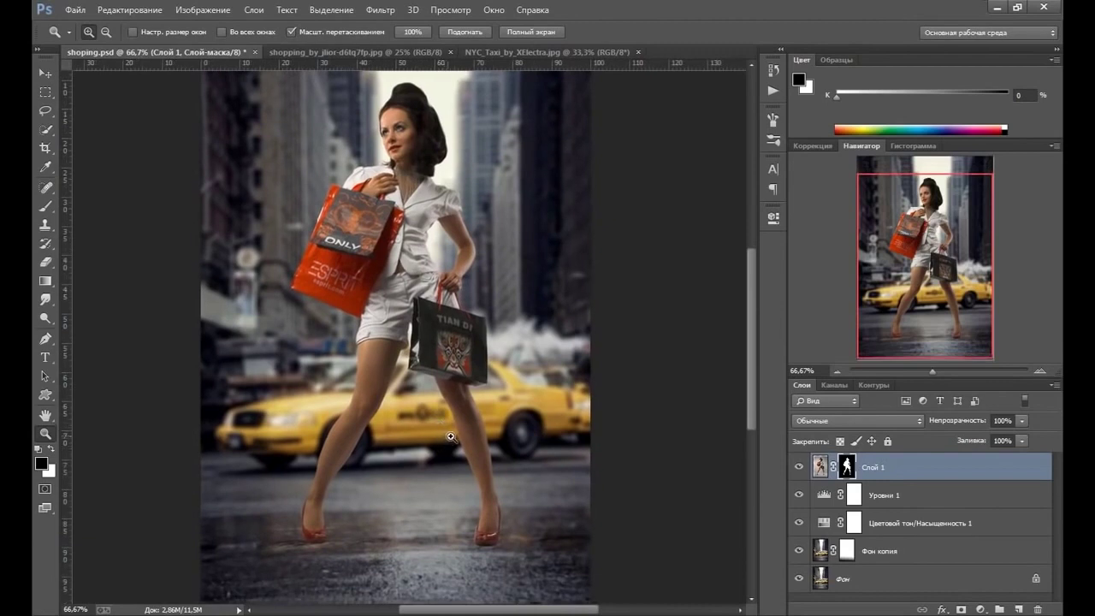
Duplicate Слой 1 with its mask, then target the original's mask with white as foreground.
{"action": "left_click", "coordinate": [820, 469]}
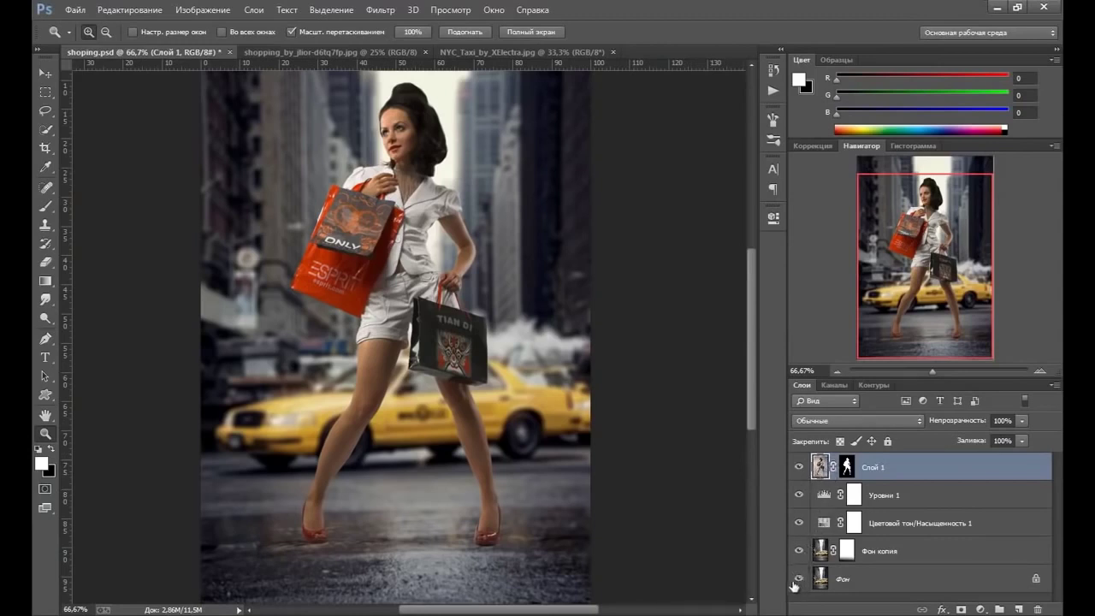
{"action": "key", "text": "ctrl+j"}
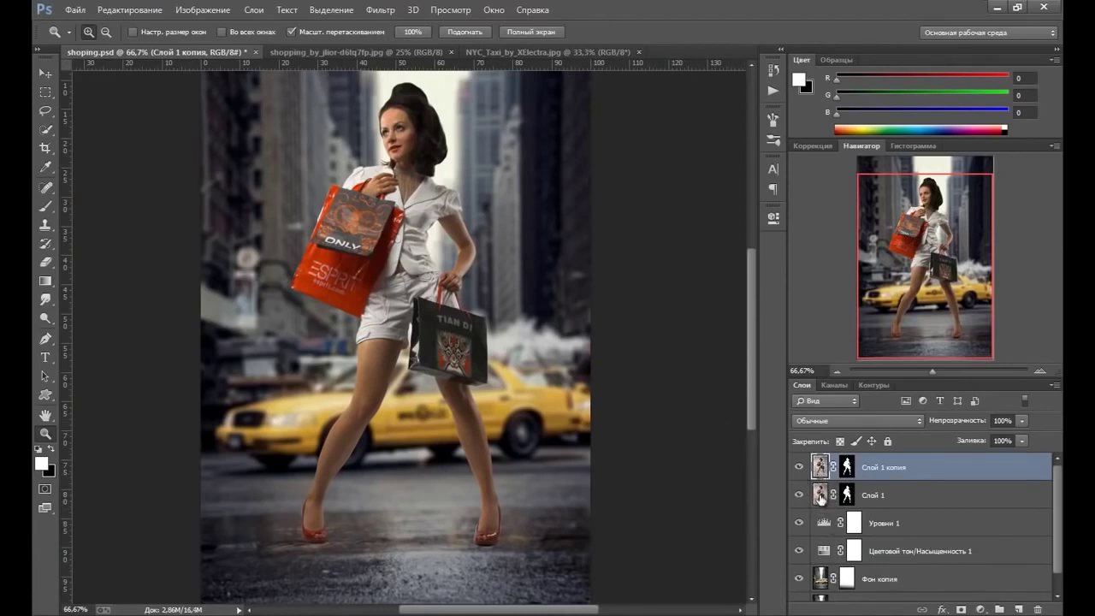
{"action": "left_click", "coordinate": [819, 497]}
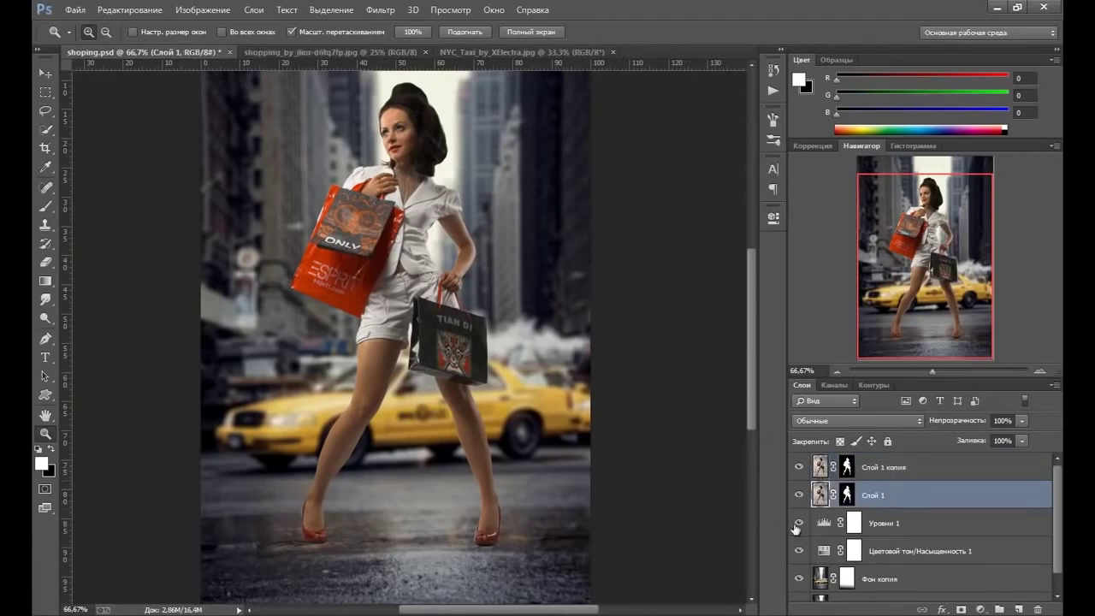
{"action": "left_click", "coordinate": [847, 494]}
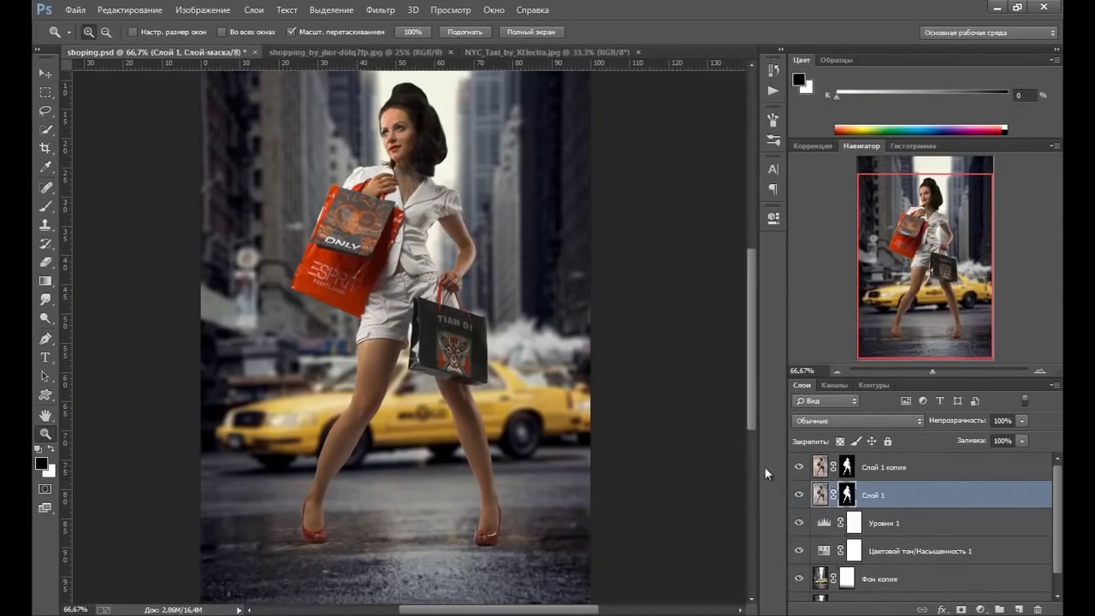
{"action": "key", "text": "x"}
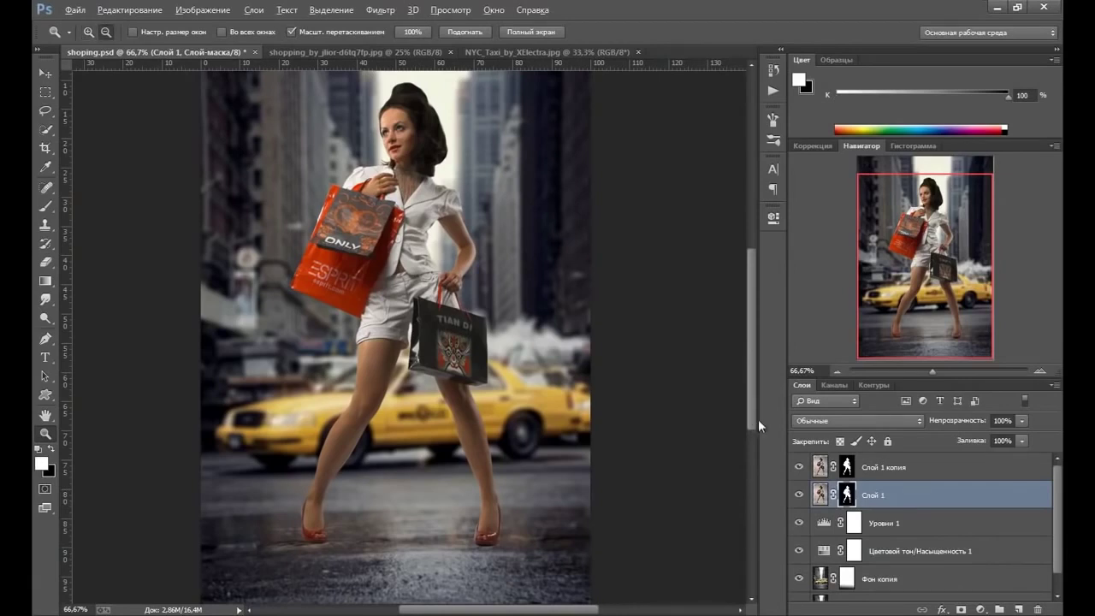
Fill Слой 1's mask with white and set its blend mode to Умножение (Multiply).
{"action": "key", "text": "alt+BackSpace"}
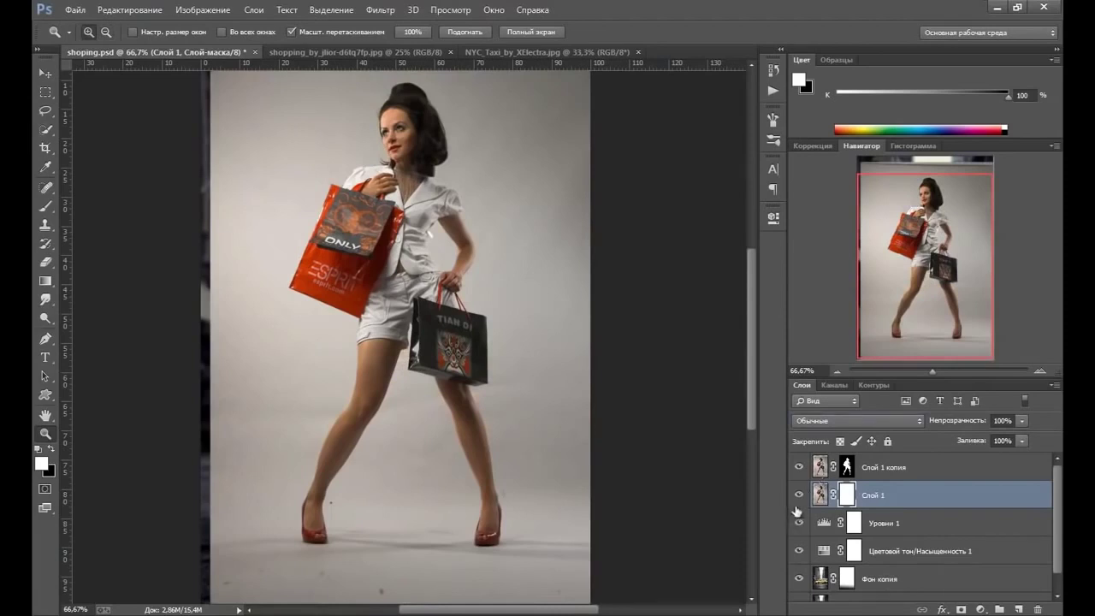
{"action": "left_click", "coordinate": [858, 420]}
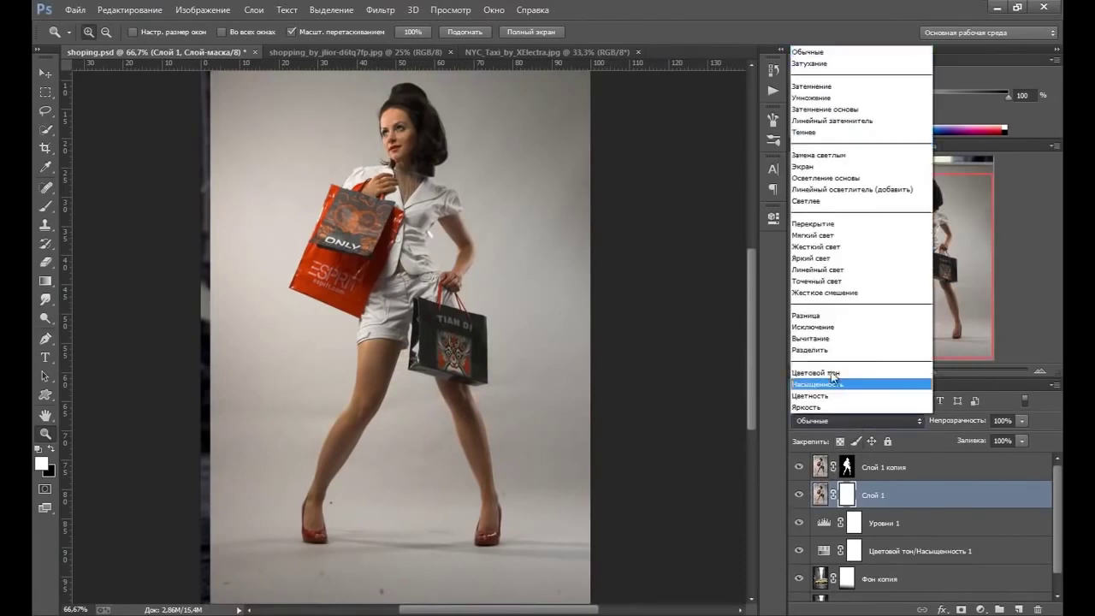
{"action": "left_click", "coordinate": [820, 99]}
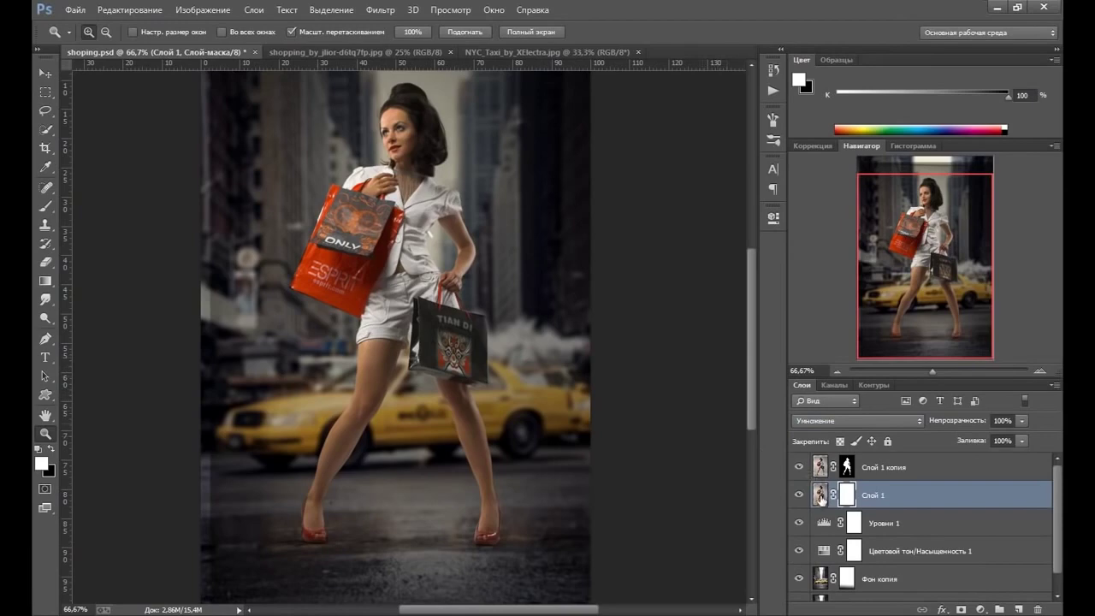
{"action": "left_click", "coordinate": [821, 496]}
Apply Levels to Слой 1 (black input about 91, gamma 1,04), then target its mask with black foreground.
{"action": "left_click", "coordinate": [224, 10]}
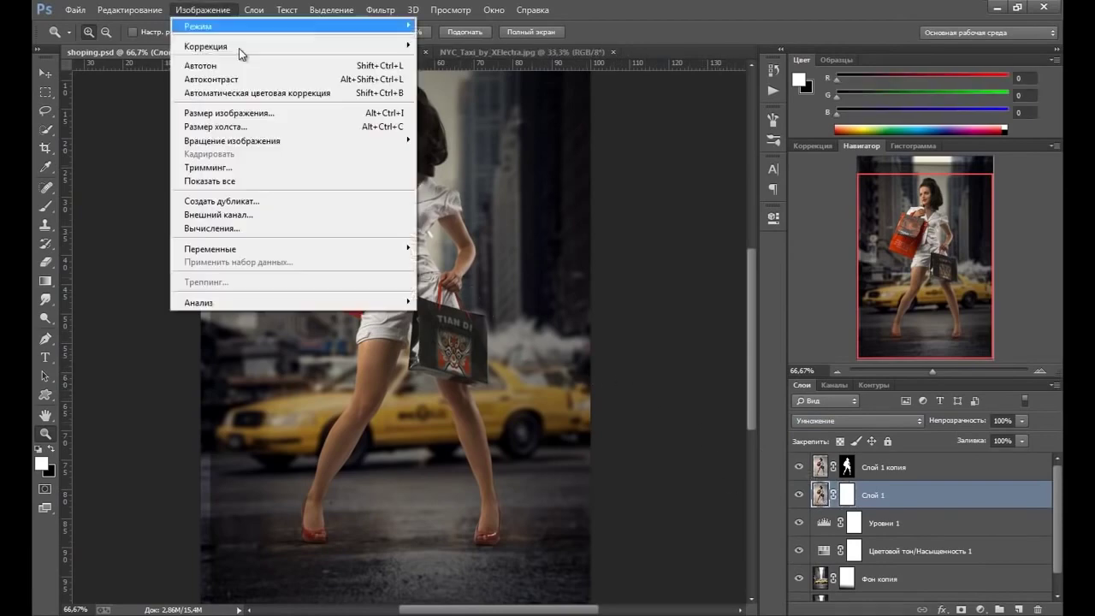
{"action": "mouse_move", "coordinate": [206, 46]}
{"action": "left_click", "coordinate": [441, 65]}
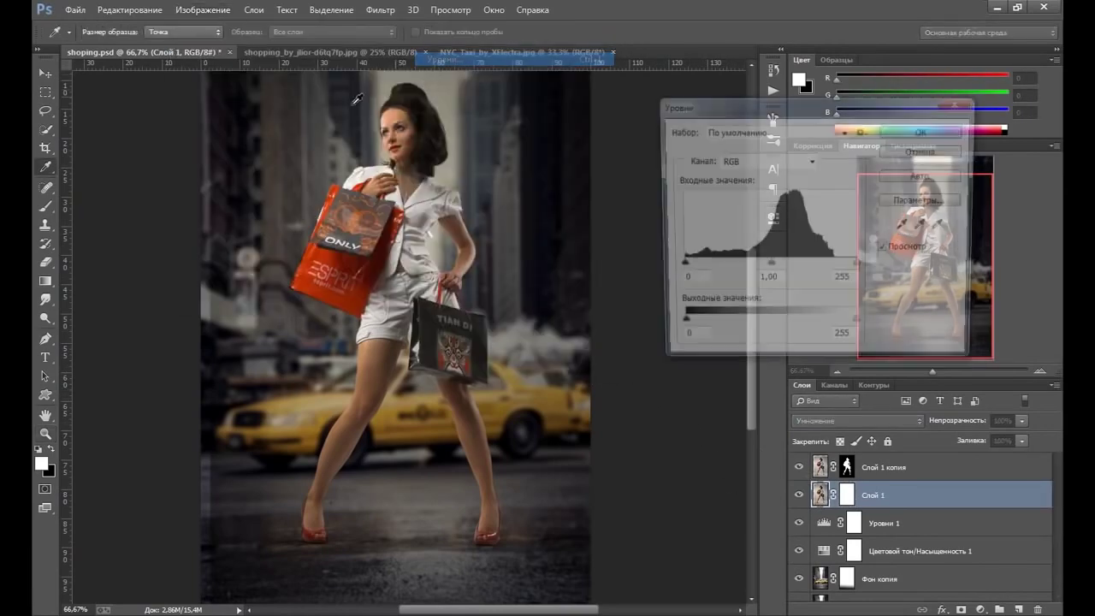
{"action": "left_click_drag", "start_coordinate": [677, 266], "coordinate": [747, 276]}
{"action": "left_click", "coordinate": [742, 272]}
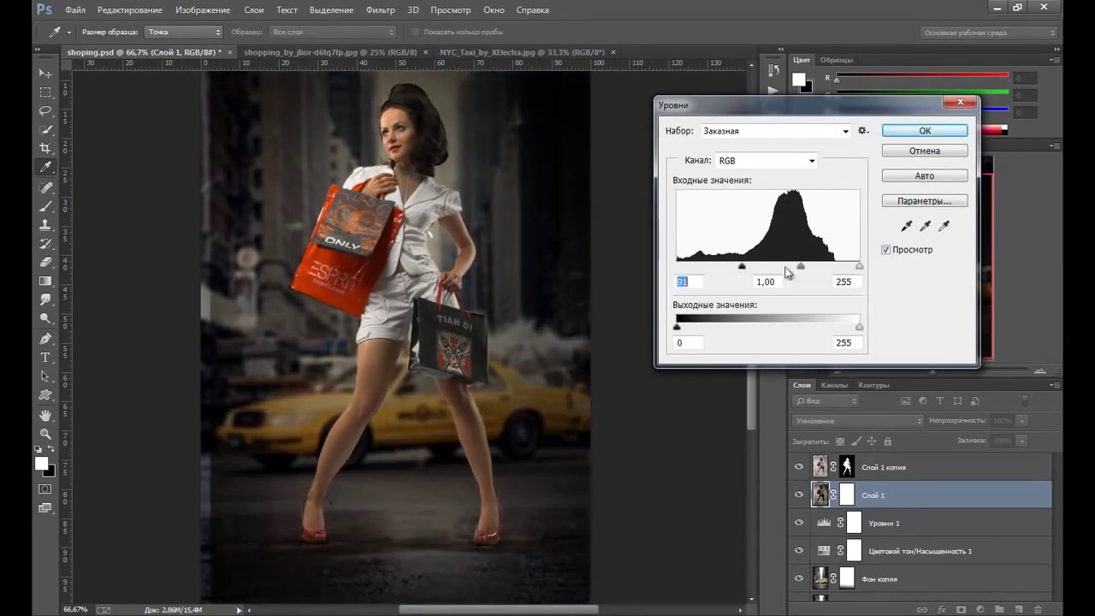
{"action": "left_click_drag", "start_coordinate": [804, 268], "coordinate": [801, 267]}
{"action": "left_click", "coordinate": [801, 267]}
{"action": "left_click", "coordinate": [942, 132]}
{"action": "key", "text": "z"}
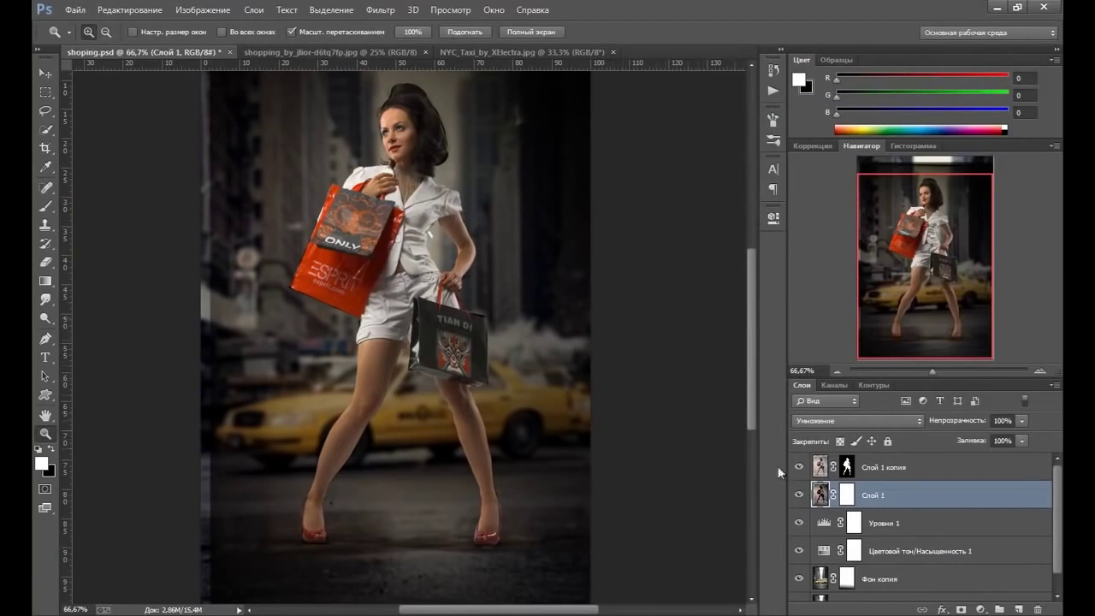
{"action": "left_click", "coordinate": [847, 497]}
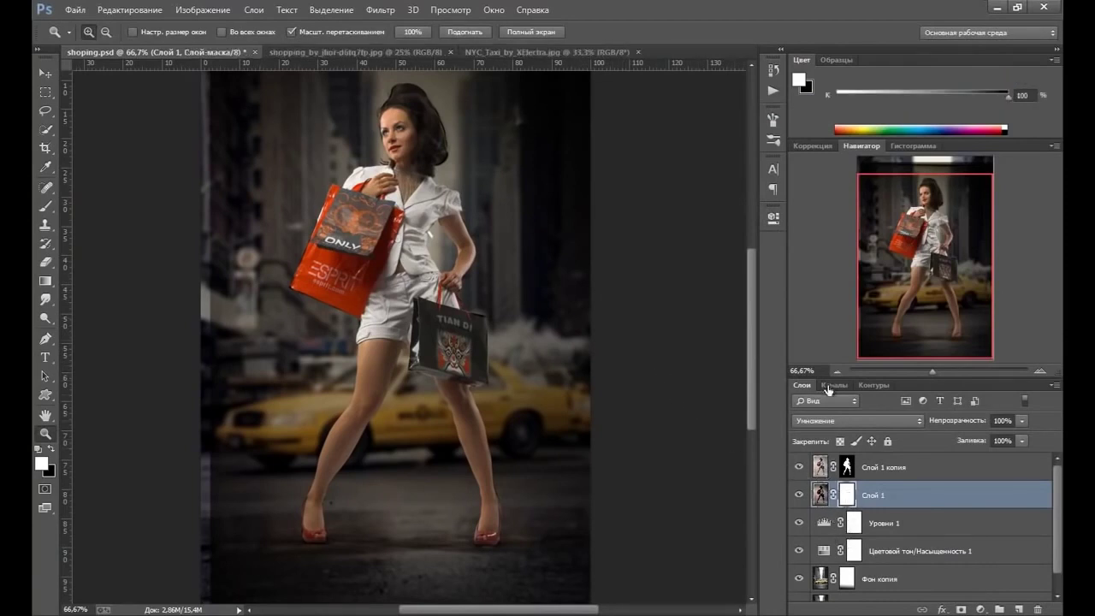
{"action": "key", "text": "x"}
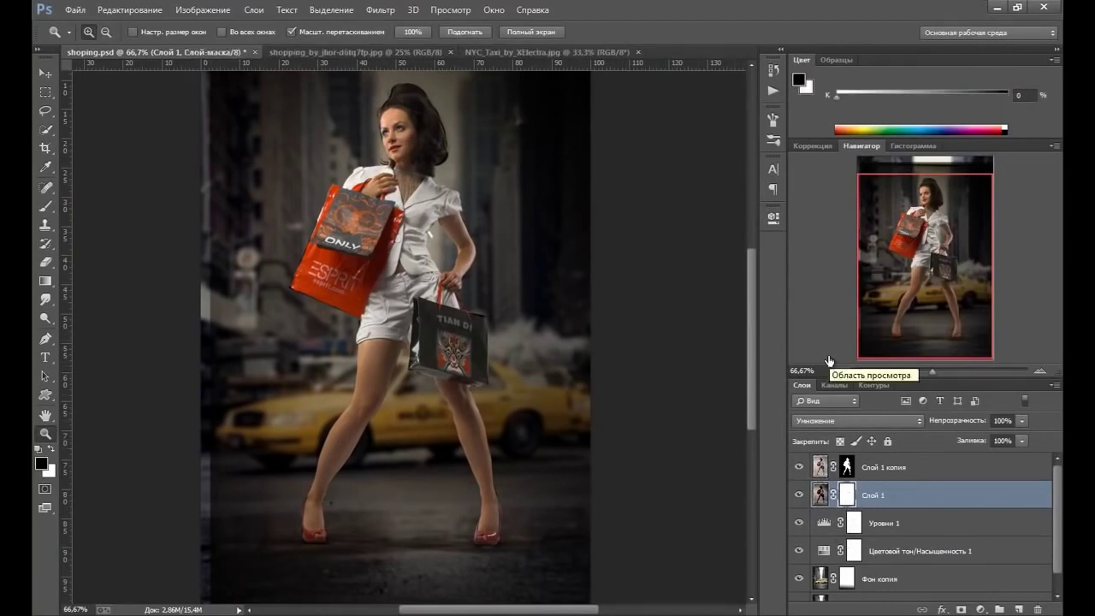
Fill Слой 1's mask black and set up a large white brush at 30% opacity, half flow.
{"action": "key", "text": "alt+BackSpace"}
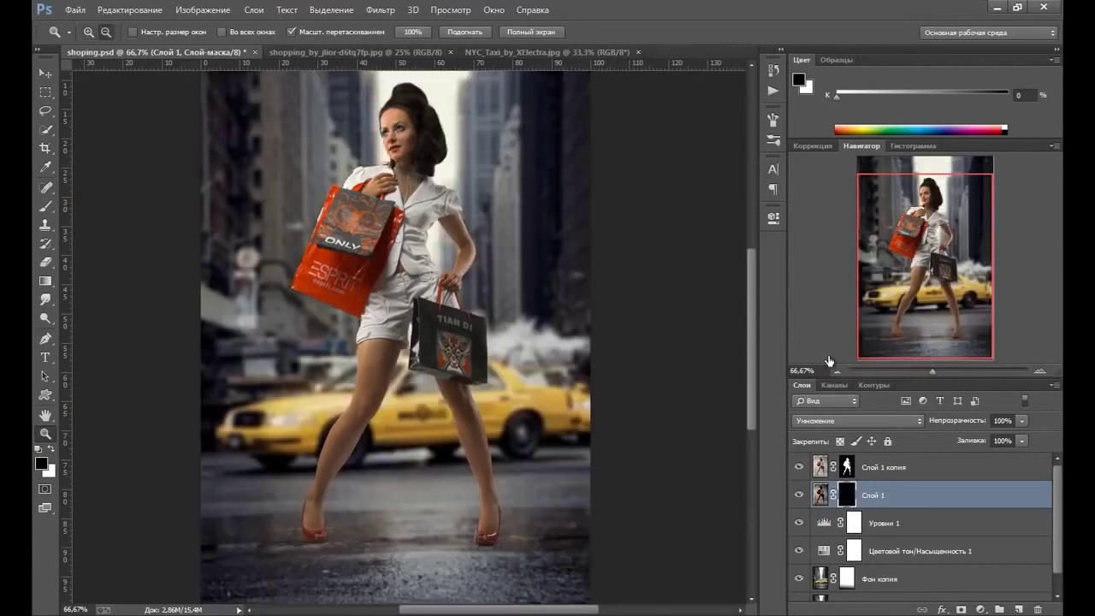
{"action": "left_click", "coordinate": [46, 208]}
{"action": "left_click", "coordinate": [341, 36]}
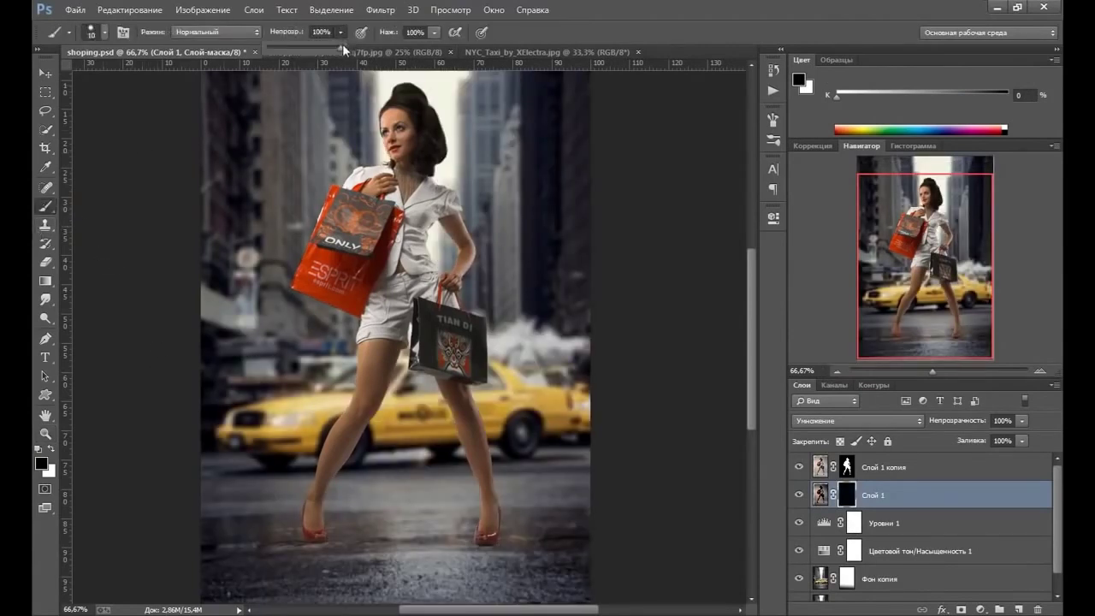
{"action": "left_click", "coordinate": [435, 34]}
{"action": "left_click_drag", "start_coordinate": [436, 52], "coordinate": [402, 48]}
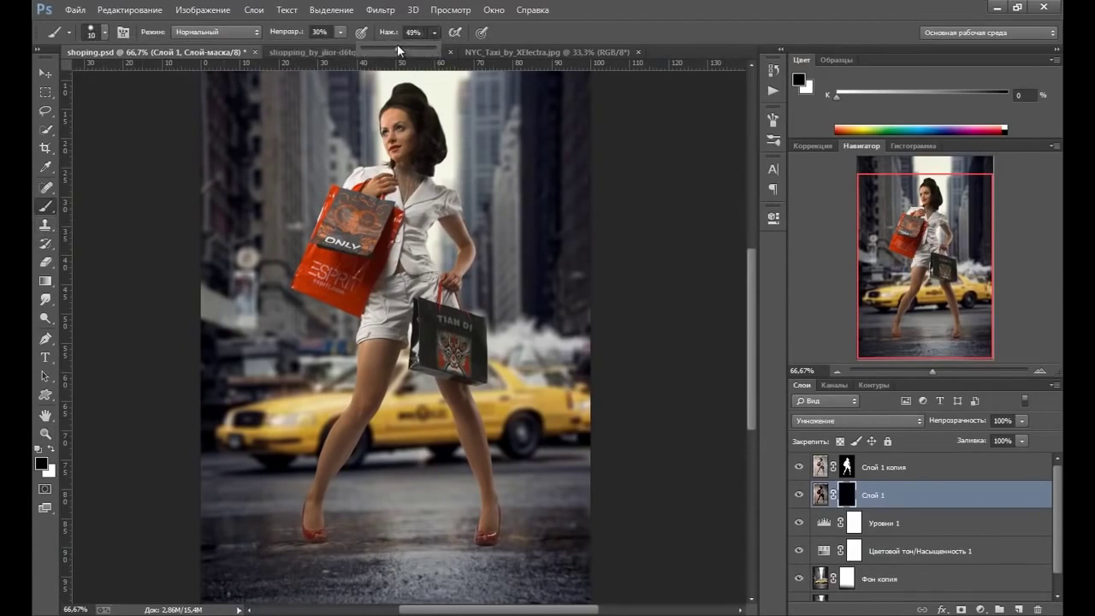
{"action": "left_click", "coordinate": [103, 32]}
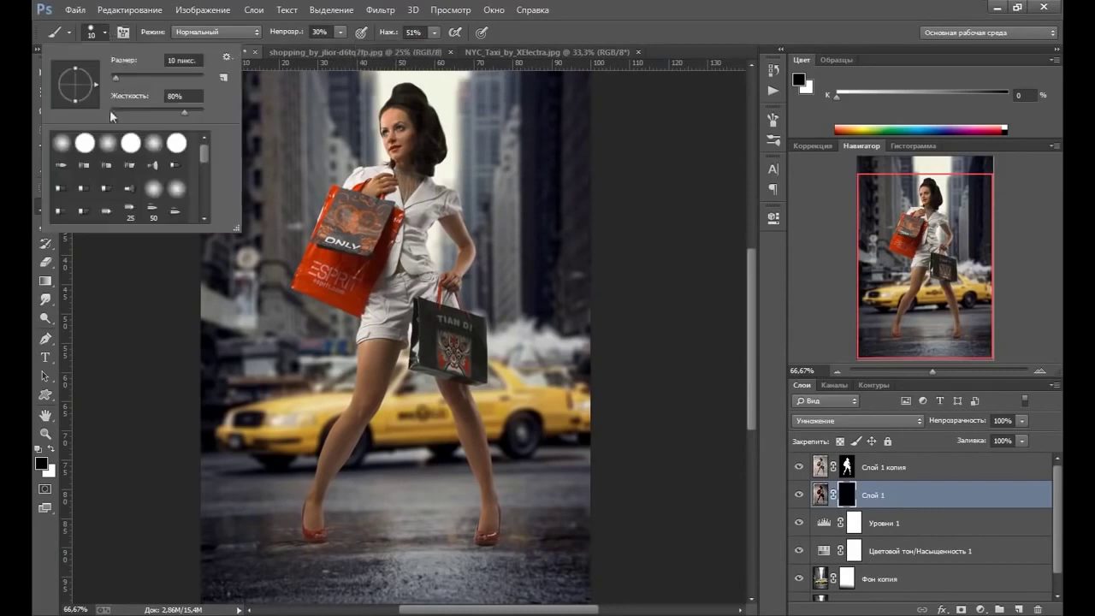
{"action": "left_click", "coordinate": [607, 69]}
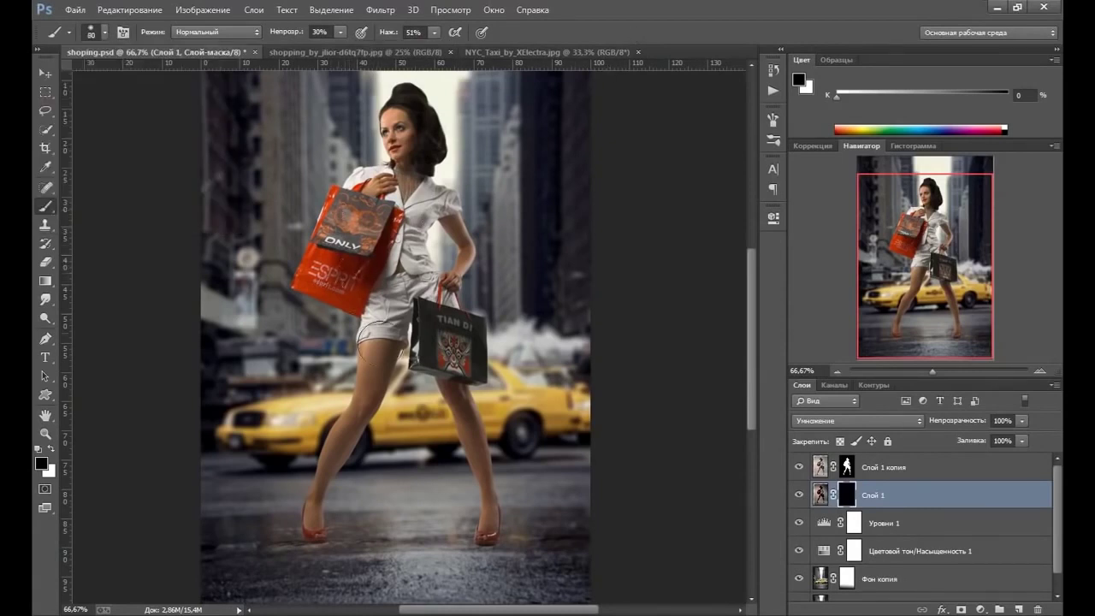
{"action": "key", "text": "bracketright"}
{"action": "key", "text": "bracketright"}
{"action": "key", "text": "bracketright"}
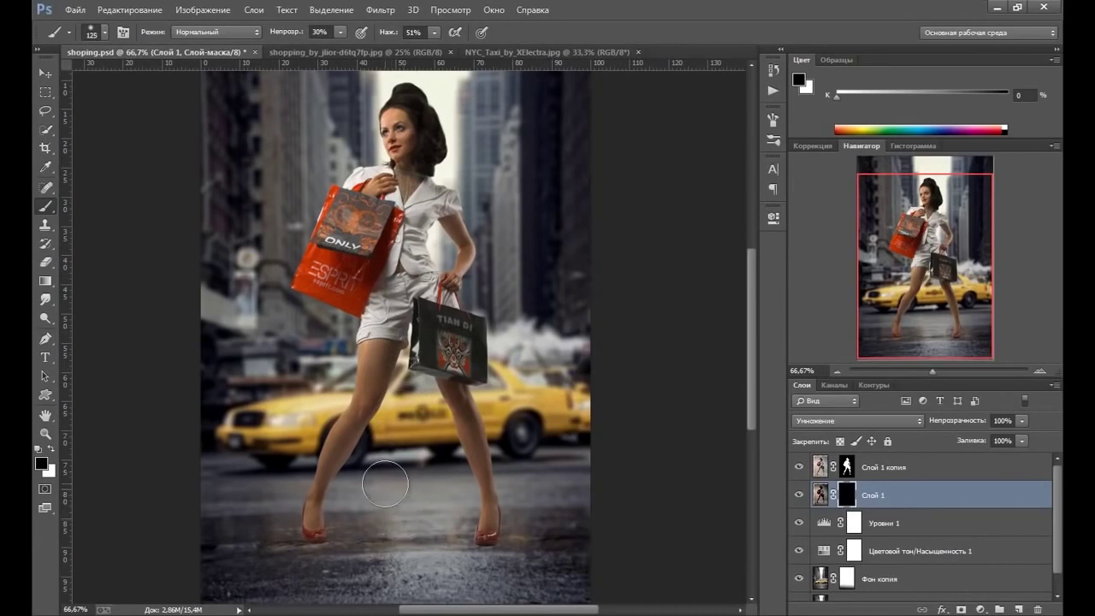
{"action": "key", "text": "x"}
Paint soft shadow strokes on the mask around and between the woman's feet.
{"action": "mouse_move", "coordinate": [313, 511]}
{"action": "left_mouse_down"}
{"action": "mouse_move", "coordinate": [323, 541]}
{"action": "mouse_move", "coordinate": [306, 533]}
{"action": "mouse_move", "coordinate": [342, 528]}
{"action": "left_mouse_up"}
{"action": "mouse_move", "coordinate": [479, 523]}
{"action": "left_mouse_down"}
{"action": "mouse_move", "coordinate": [489, 540]}
{"action": "mouse_move", "coordinate": [481, 526]}
{"action": "mouse_move", "coordinate": [496, 530]}
{"action": "mouse_move", "coordinate": [481, 523]}
{"action": "left_mouse_up"}
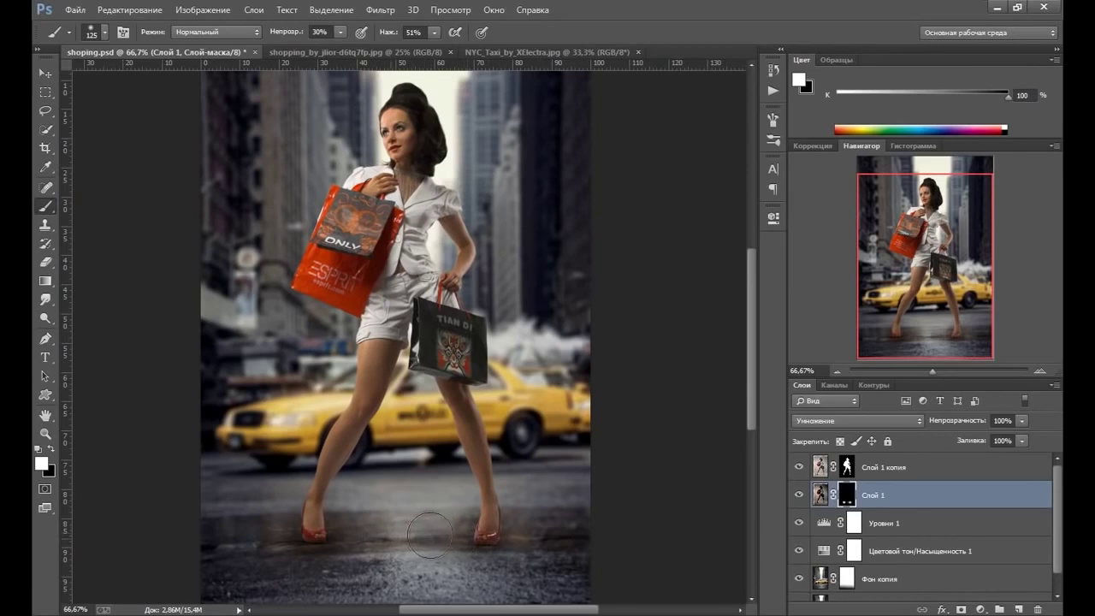
{"action": "left_click_drag", "start_coordinate": [376, 522], "coordinate": [254, 520]}
{"action": "mouse_move", "coordinate": [430, 526]}
{"action": "left_mouse_down"}
{"action": "mouse_move", "coordinate": [521, 539]}
{"action": "mouse_move", "coordinate": [337, 531]}
{"action": "mouse_move", "coordinate": [262, 543]}
{"action": "mouse_move", "coordinate": [443, 553]}
{"action": "mouse_move", "coordinate": [535, 536]}
{"action": "mouse_move", "coordinate": [513, 528]}
{"action": "mouse_move", "coordinate": [330, 562]}
{"action": "mouse_move", "coordinate": [354, 542]}
{"action": "mouse_move", "coordinate": [502, 561]}
{"action": "mouse_move", "coordinate": [472, 538]}
{"action": "mouse_move", "coordinate": [484, 528]}
{"action": "mouse_move", "coordinate": [540, 536]}
{"action": "mouse_move", "coordinate": [367, 536]}
{"action": "mouse_move", "coordinate": [564, 533]}
{"action": "mouse_move", "coordinate": [357, 567]}
{"action": "left_mouse_up"}
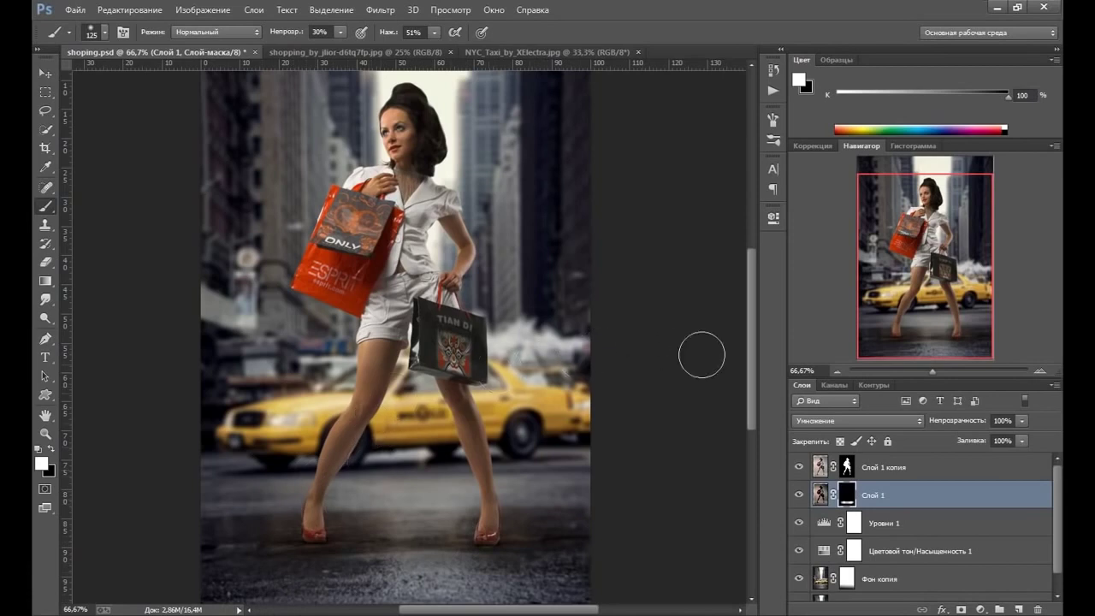
Set Слой 1's opacity to 85% and toggle its visibility to compare the shadow.
{"action": "left_click", "coordinate": [1022, 421]}
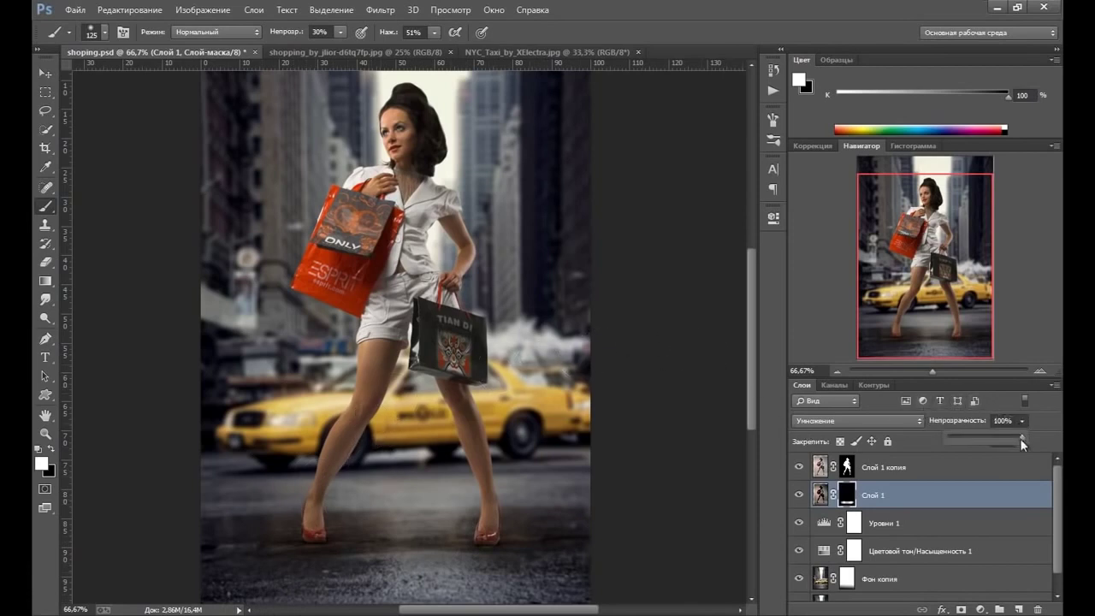
{"action": "left_click_drag", "start_coordinate": [1020, 437], "coordinate": [1012, 437]}
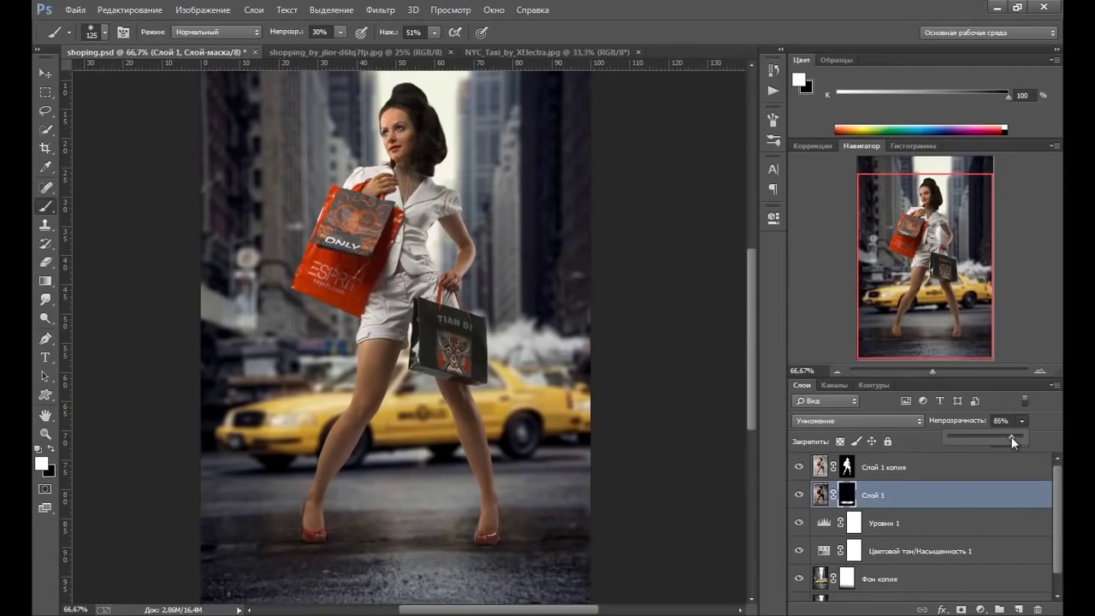
{"action": "double_click", "coordinate": [800, 495]}
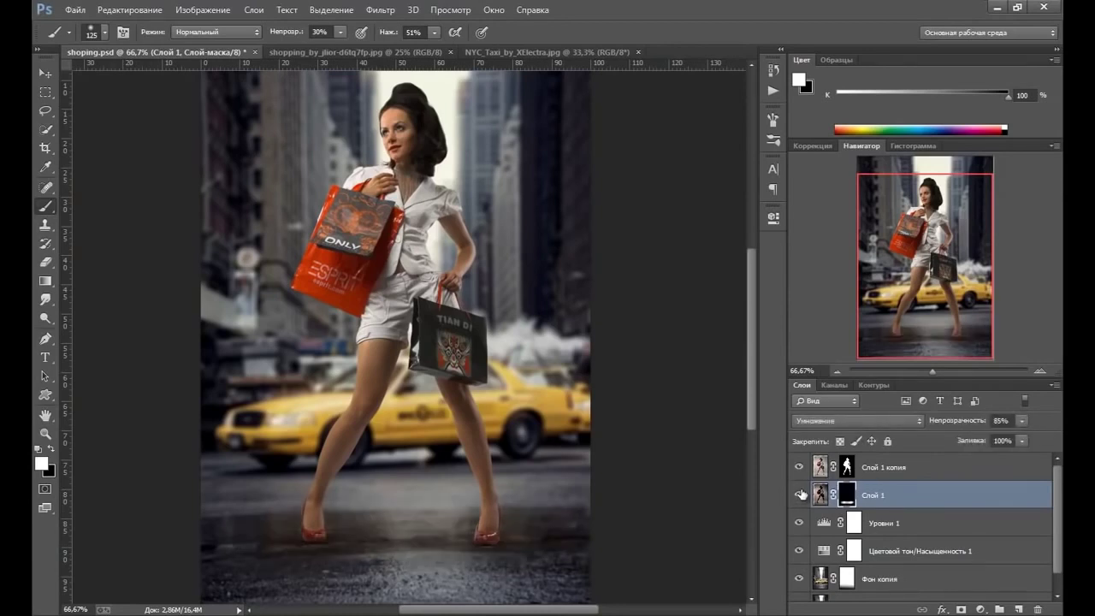
{"action": "left_click", "coordinate": [800, 495]}
{"action": "left_click", "coordinate": [801, 495]}
{"action": "left_click", "coordinate": [800, 497]}
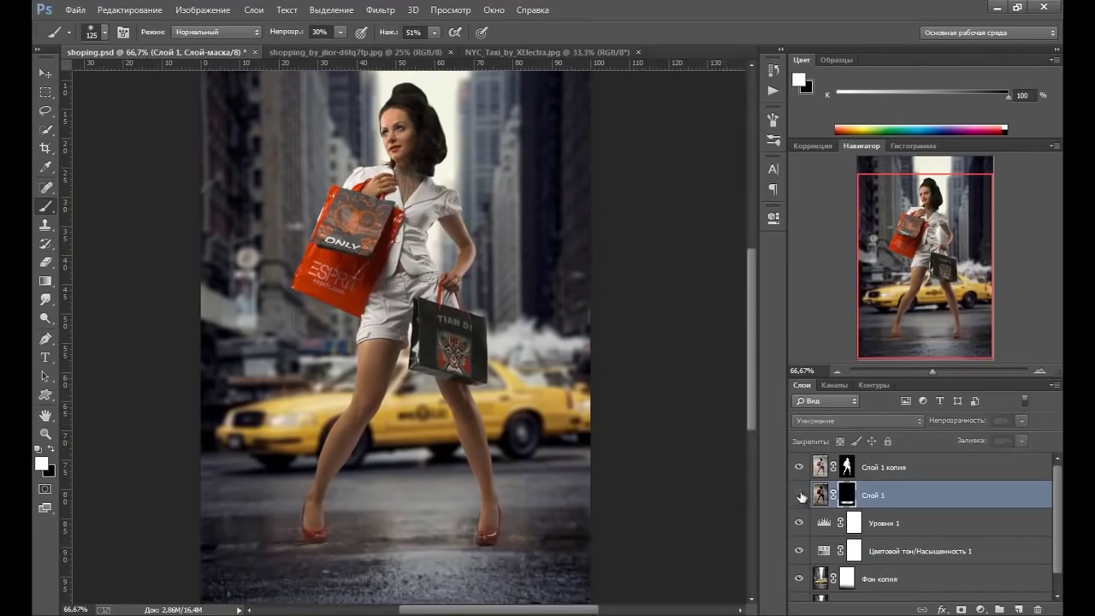
{"action": "left_click", "coordinate": [54, 448]}
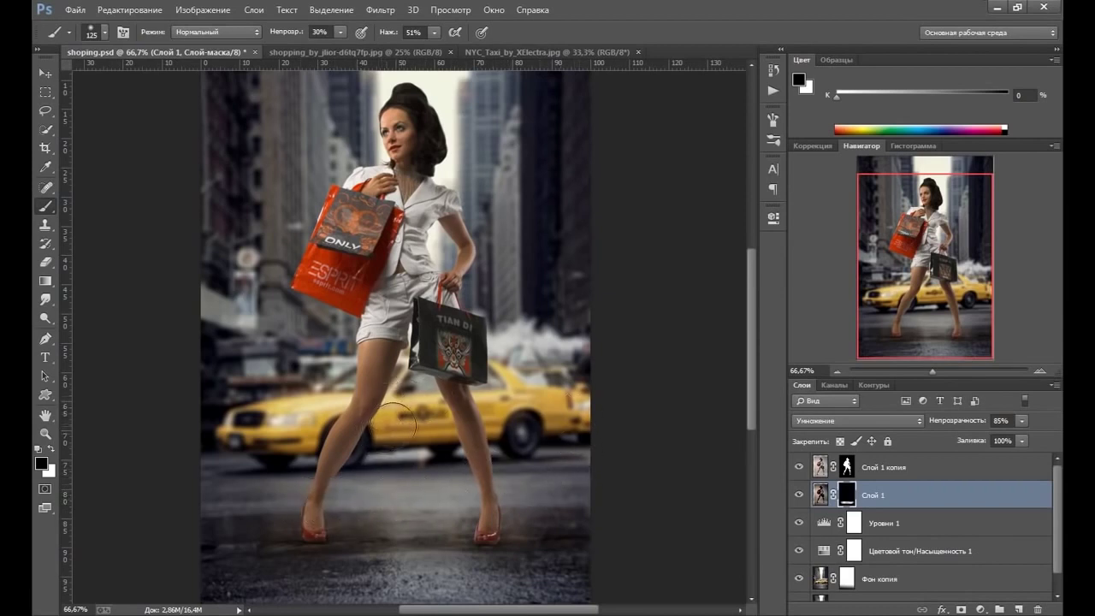
{"action": "left_click", "coordinate": [51, 446]}
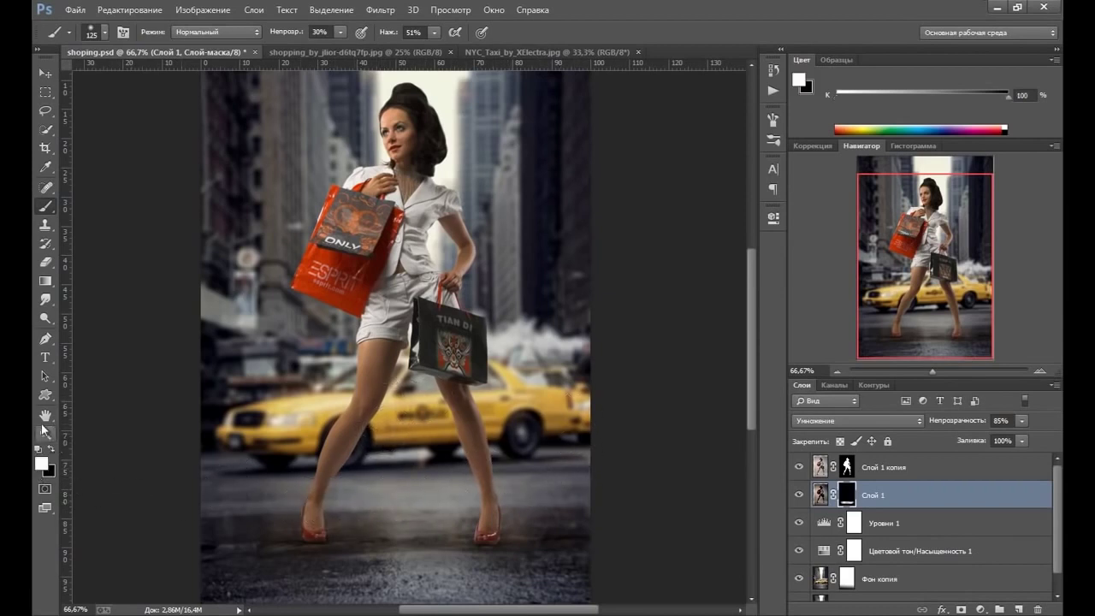
Zoom to 200% on the left foot and select Слой 1 копия's mask with a 7 px brush.
{"action": "left_click", "coordinate": [276, 548]}
{"action": "left_click", "coordinate": [269, 525]}
{"action": "left_click_drag", "start_coordinate": [269, 477], "coordinate": [239, 452]}
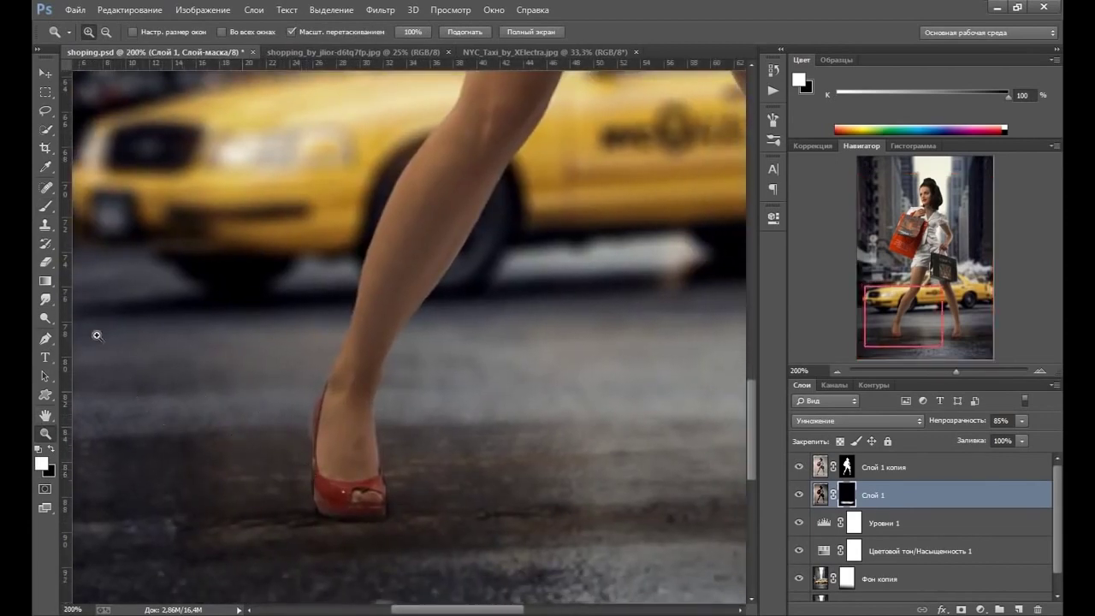
{"action": "left_click", "coordinate": [46, 206]}
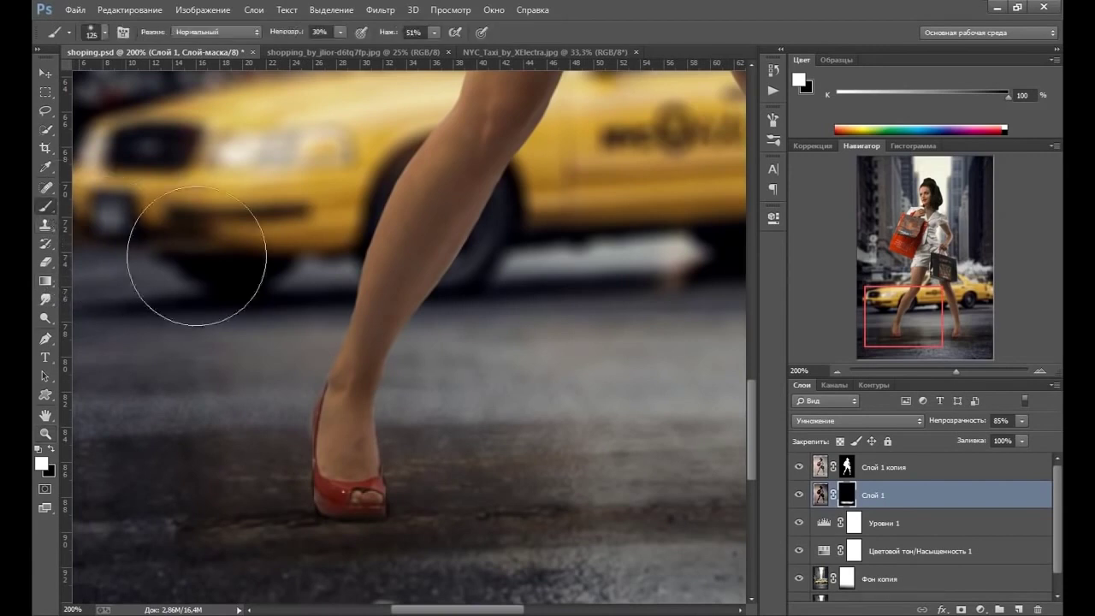
{"action": "left_click", "coordinate": [834, 468]}
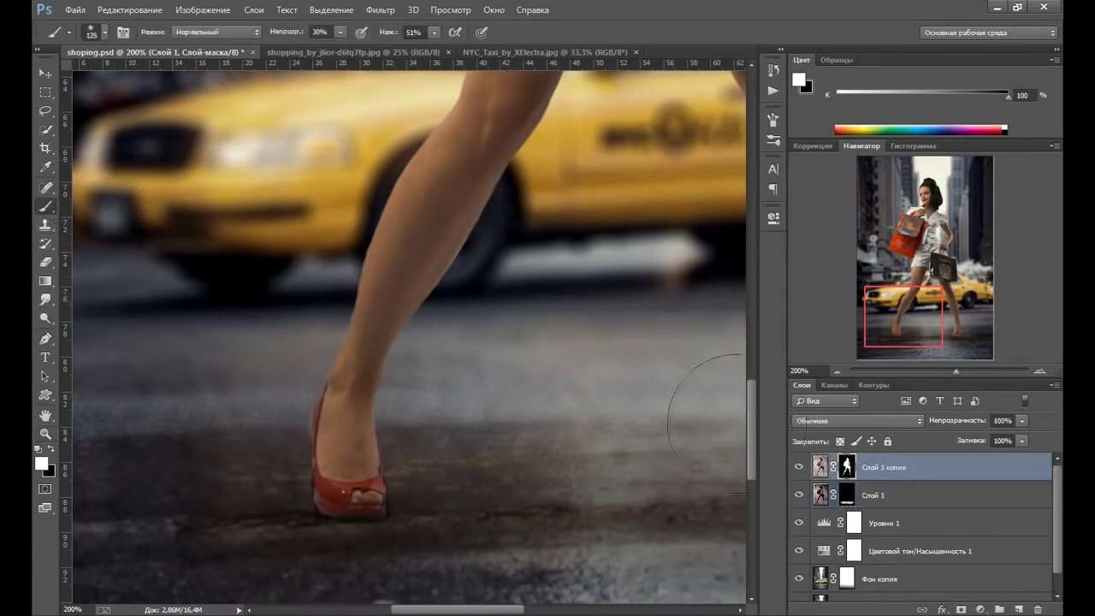
{"action": "left_click", "coordinate": [104, 32]}
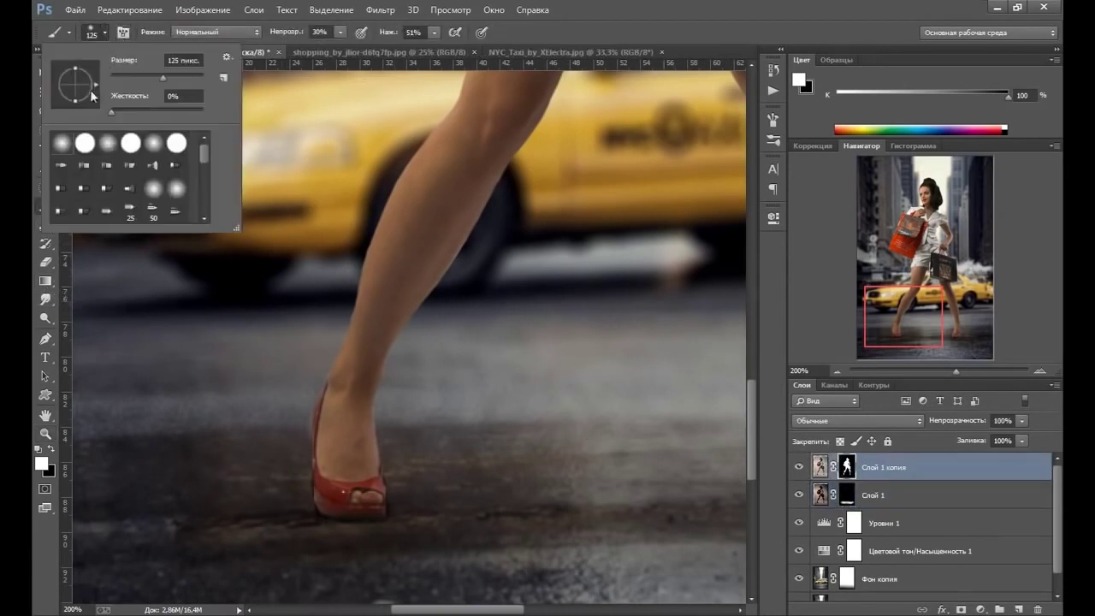
{"action": "left_click", "coordinate": [430, 39]}
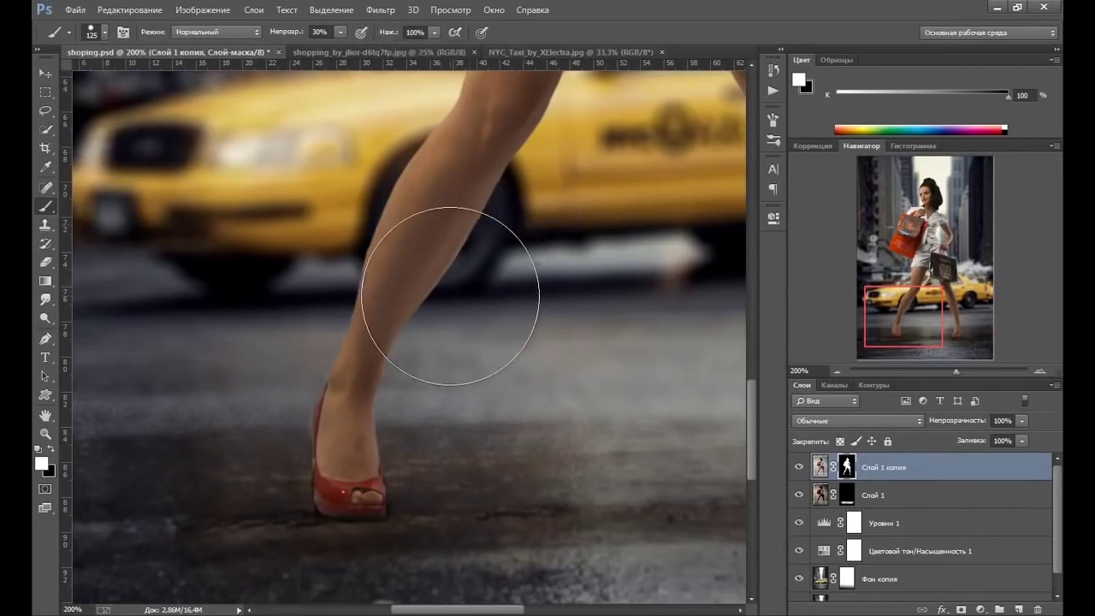
{"action": "key", "text": "bracketleft"}
{"action": "key", "text": "bracketleft"}
{"action": "key", "text": "bracketleft"}
{"action": "key", "text": "bracketleft"}
{"action": "key", "text": "bracketleft"}
{"action": "key", "text": "bracketleft"}
{"action": "key", "text": "bracketleft"}
{"action": "key", "text": "bracketleft"}
{"action": "key", "text": "bracketleft"}
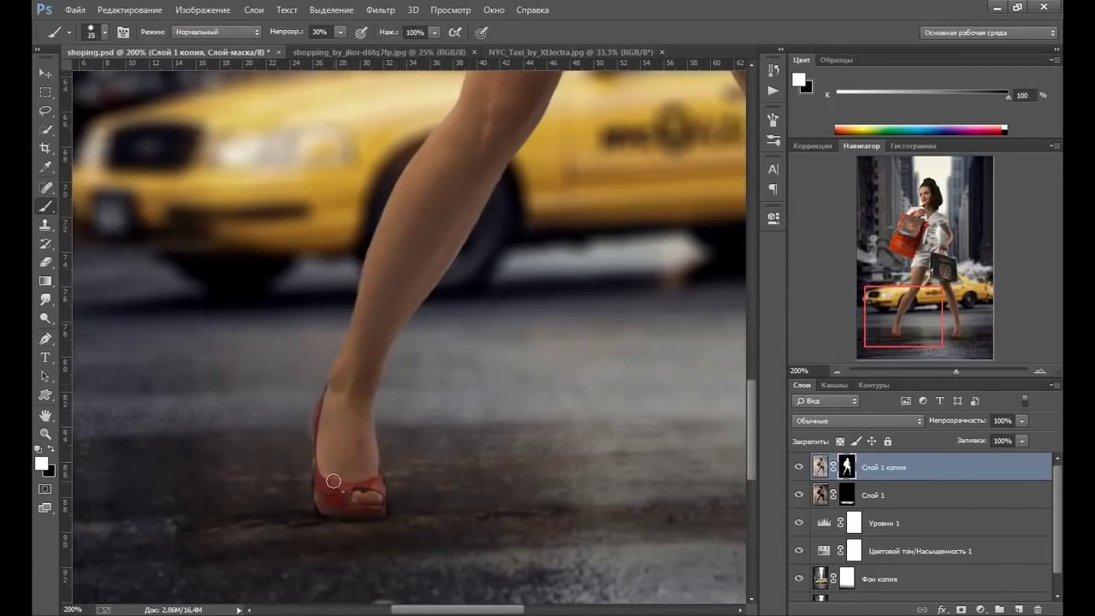
{"action": "key", "text": "bracketleft"}
{"action": "key", "text": "bracketleft"}
{"action": "key", "text": "bracketleft"}
Paint black and white mask touch-ups along the red shoes, then fit the image on screen.
{"action": "left_click", "coordinate": [51, 448]}
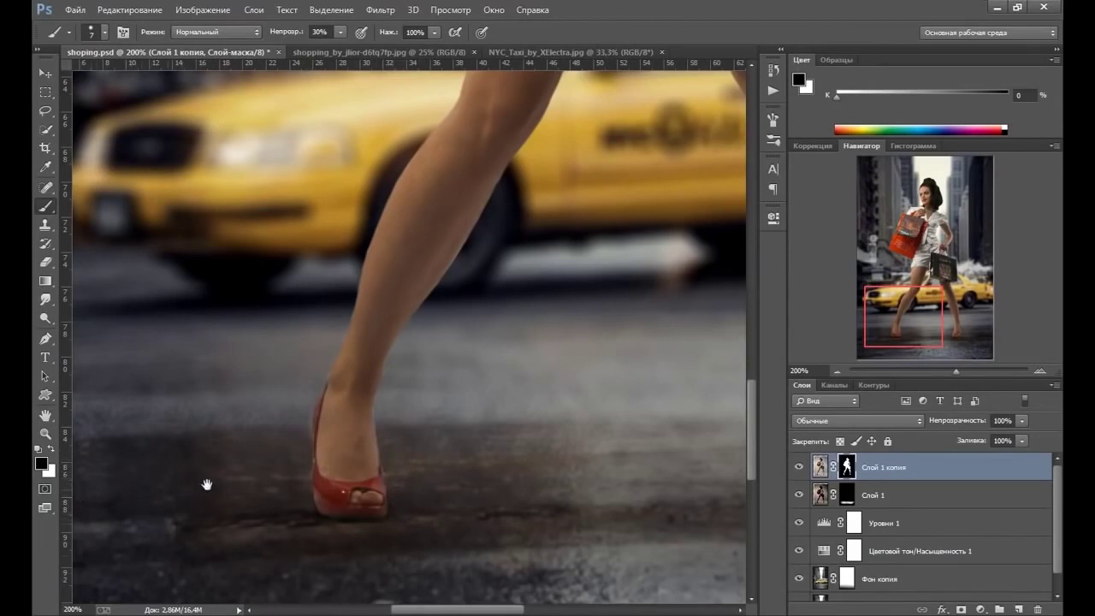
{"action": "scroll", "coordinate": [218, 447], "scroll_direction": "down", "scroll_amount": 2}
{"action": "scroll", "coordinate": [218, 447], "scroll_direction": "right", "scroll_amount": 5}
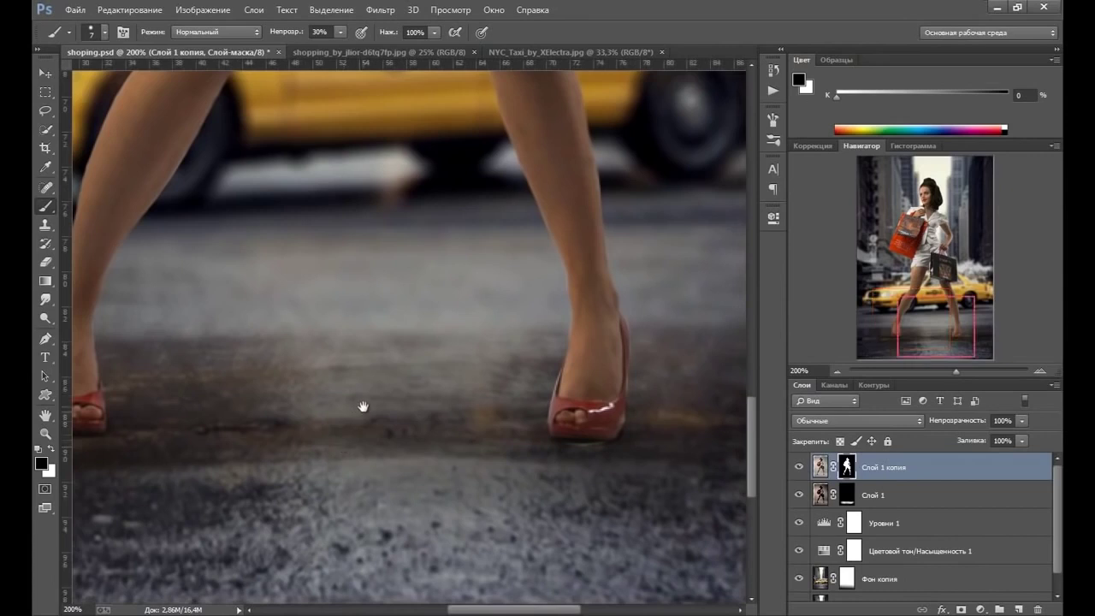
{"action": "left_click_drag", "start_coordinate": [362, 406], "coordinate": [341, 429]}
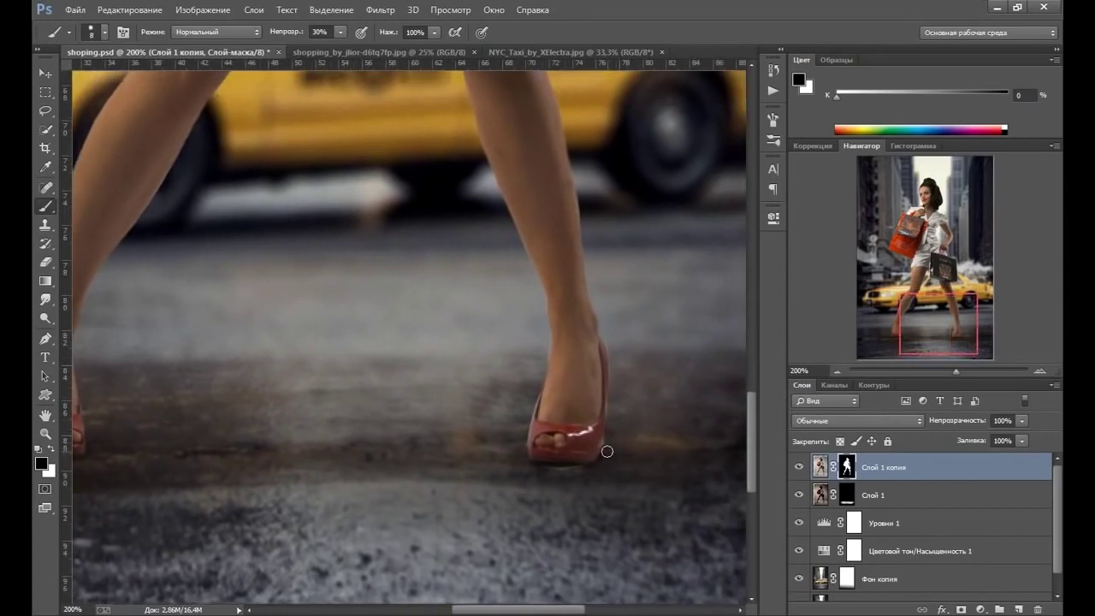
{"action": "left_click", "coordinate": [51, 450]}
{"action": "left_click", "coordinate": [55, 452]}
{"action": "left_click_drag", "start_coordinate": [560, 471], "coordinate": [574, 472]}
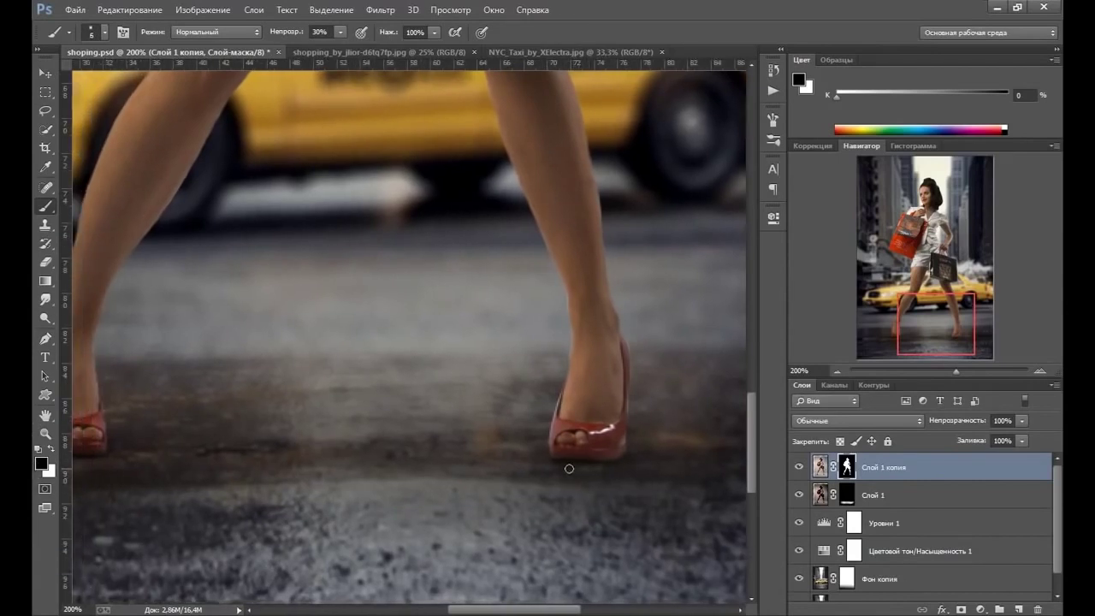
{"action": "left_click", "coordinate": [45, 433]}
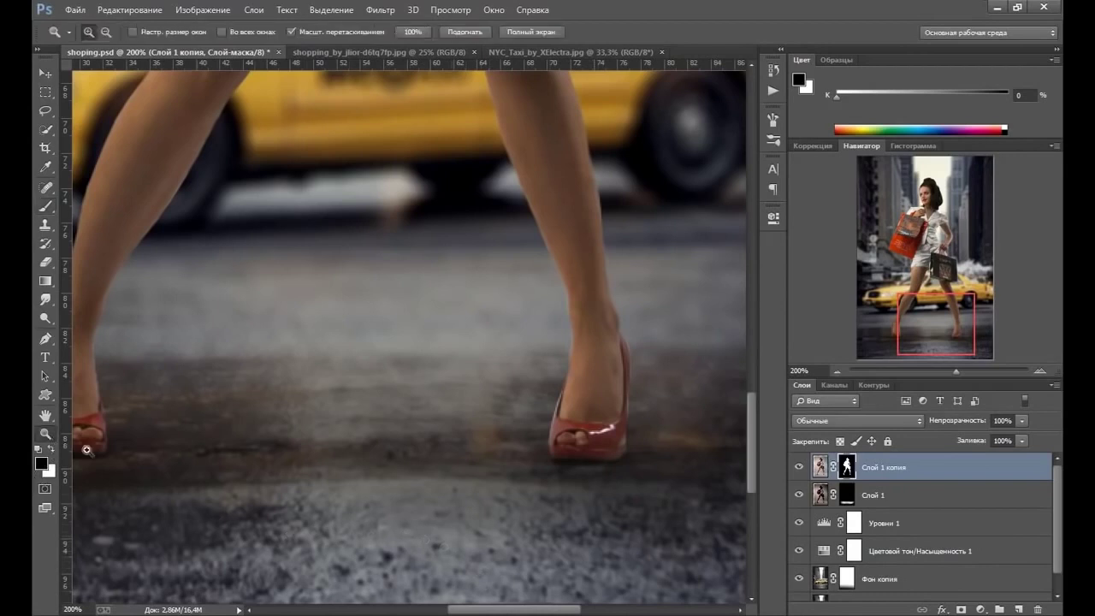
{"action": "right_click", "coordinate": [496, 414]}
{"action": "left_click", "coordinate": [552, 423]}
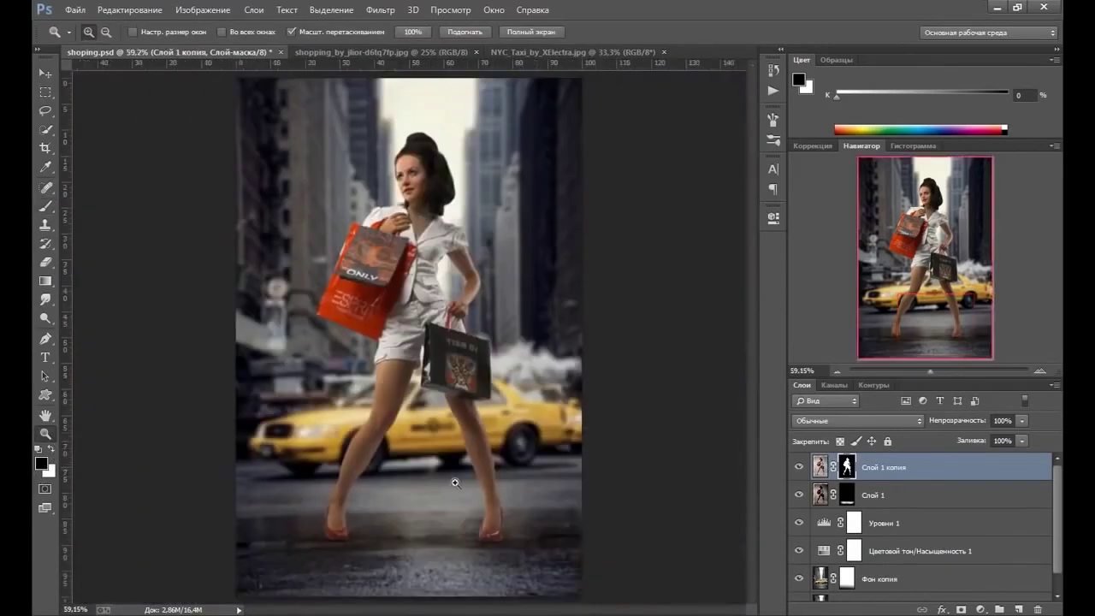
{"action": "left_click", "coordinate": [799, 498]}
{"action": "left_click", "coordinate": [799, 497]}
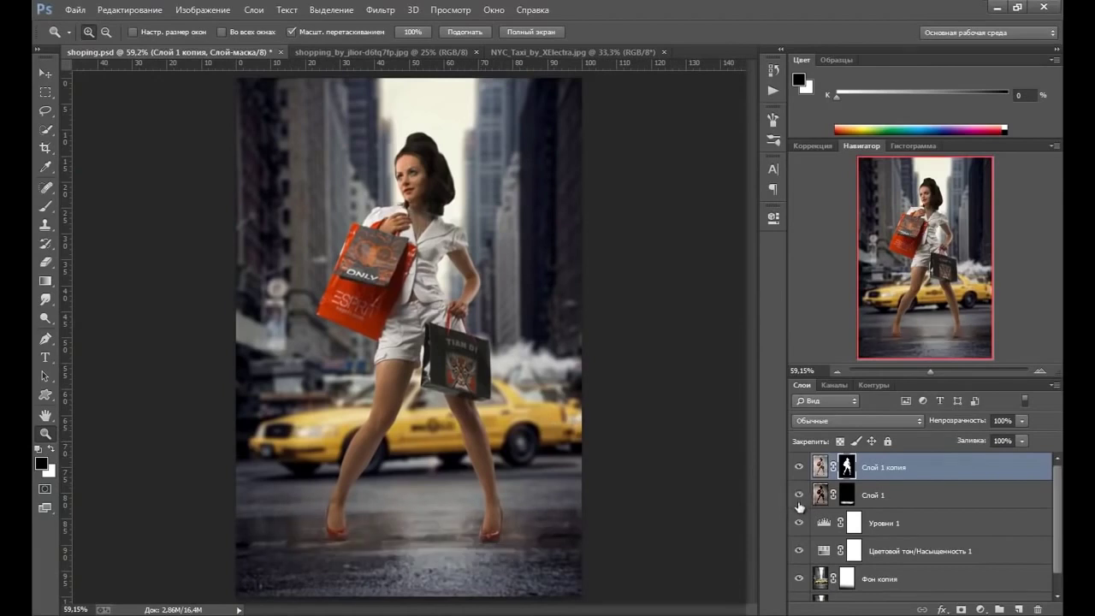
{"action": "left_click", "coordinate": [858, 500]}
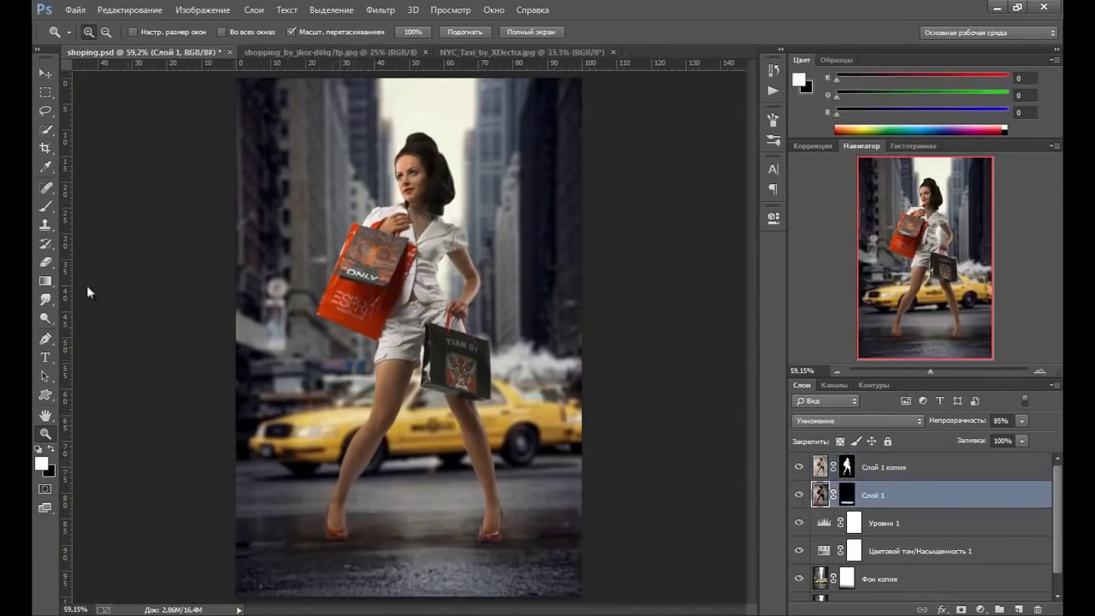
{"action": "left_click", "coordinate": [49, 207]}
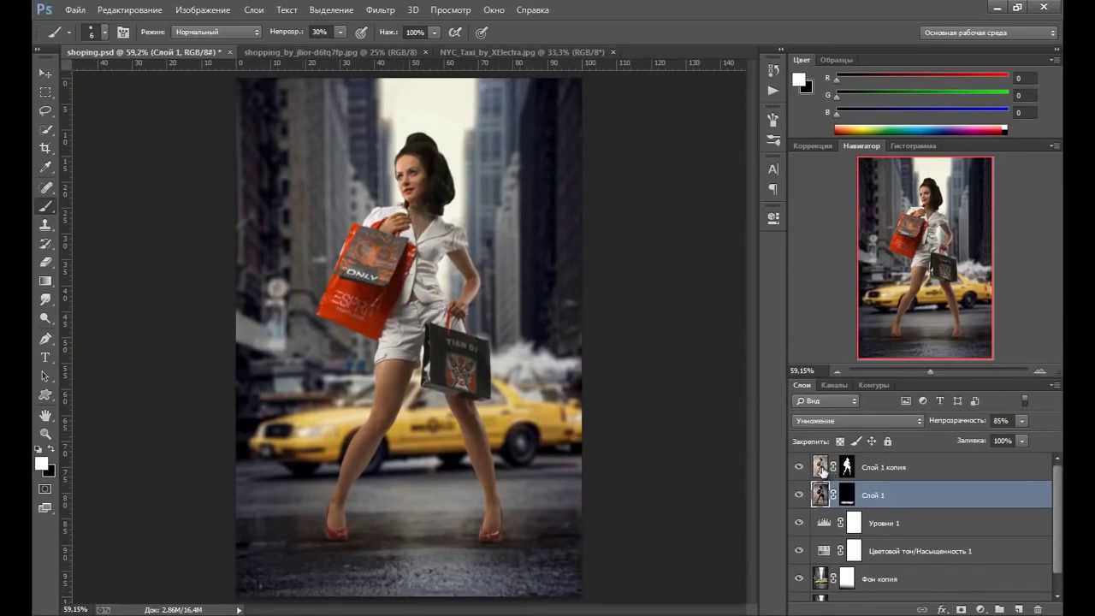
{"action": "left_click", "coordinate": [822, 469]}
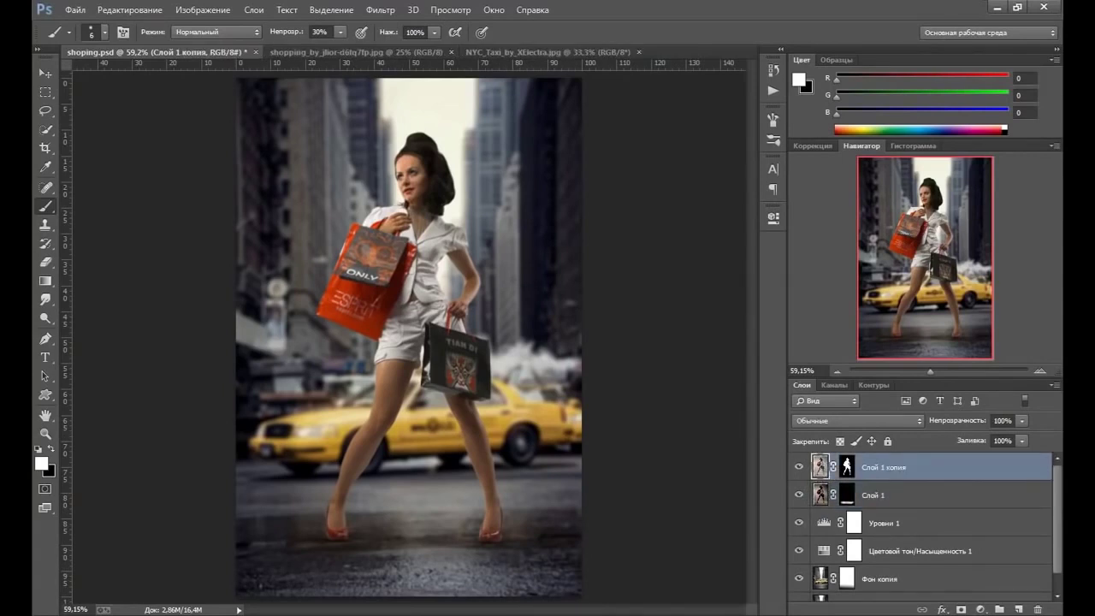
Duplicate the woman layer, flip it vertically, and move the copy below her feet.
{"action": "key", "text": "ctrl+j"}
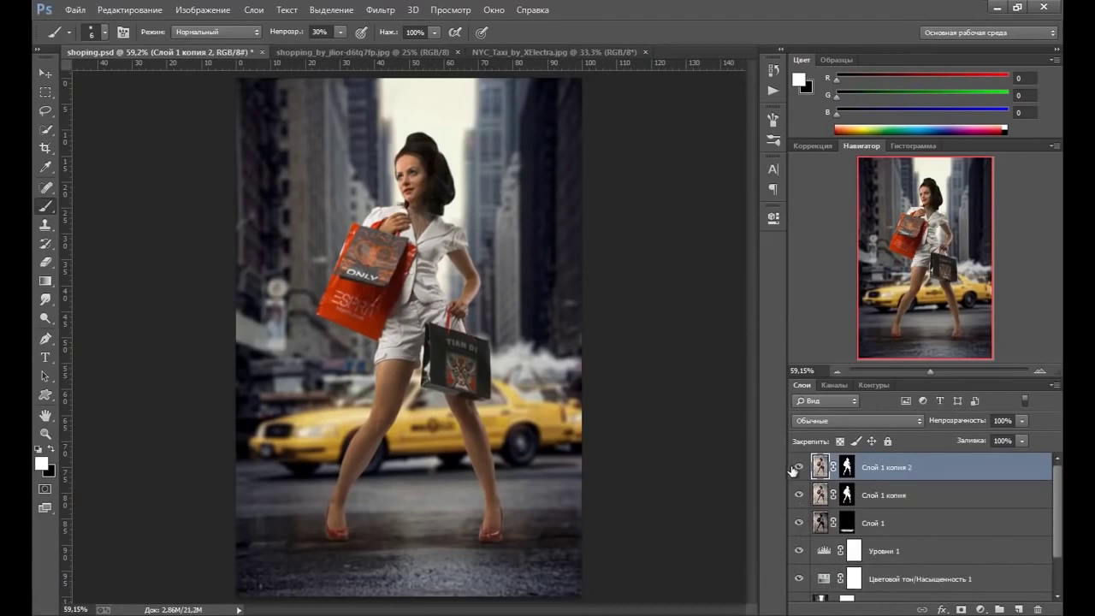
{"action": "key", "text": "ctrl+t"}
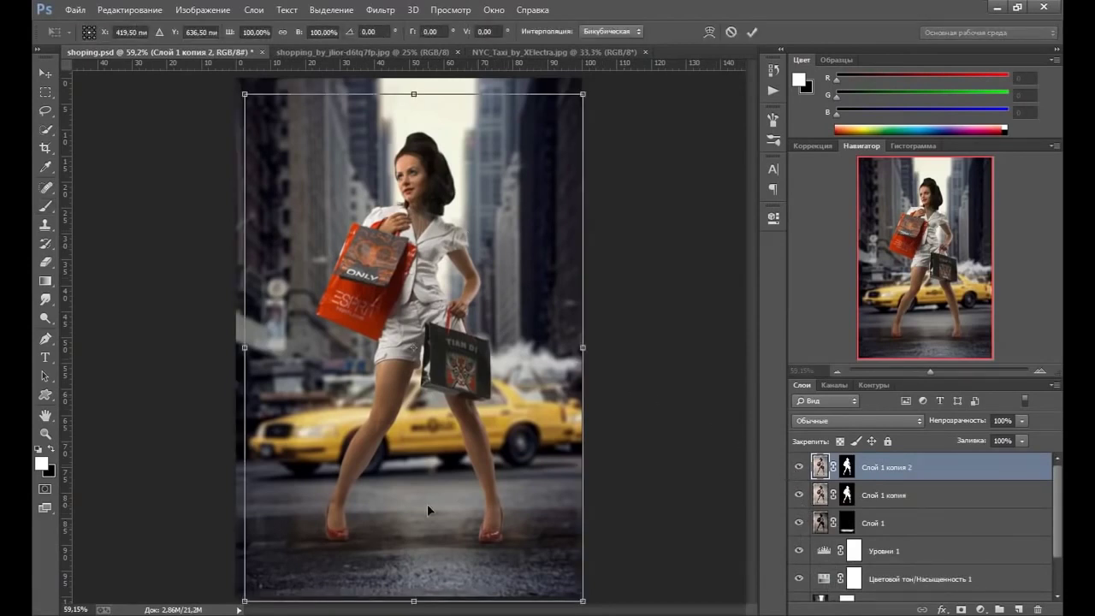
{"action": "right_click", "coordinate": [471, 309]}
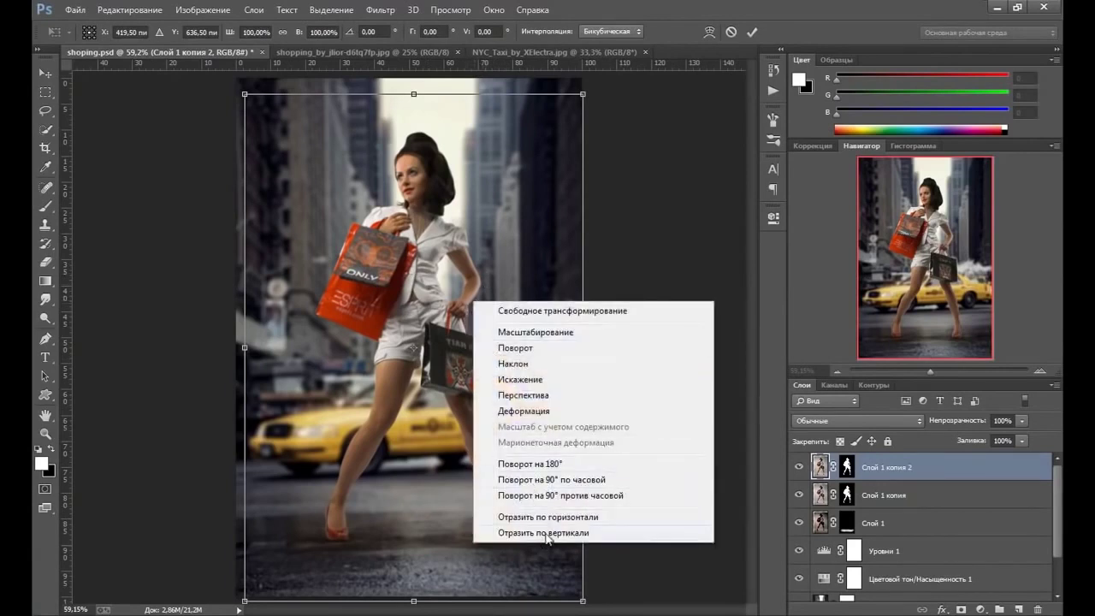
{"action": "left_click", "coordinate": [552, 533]}
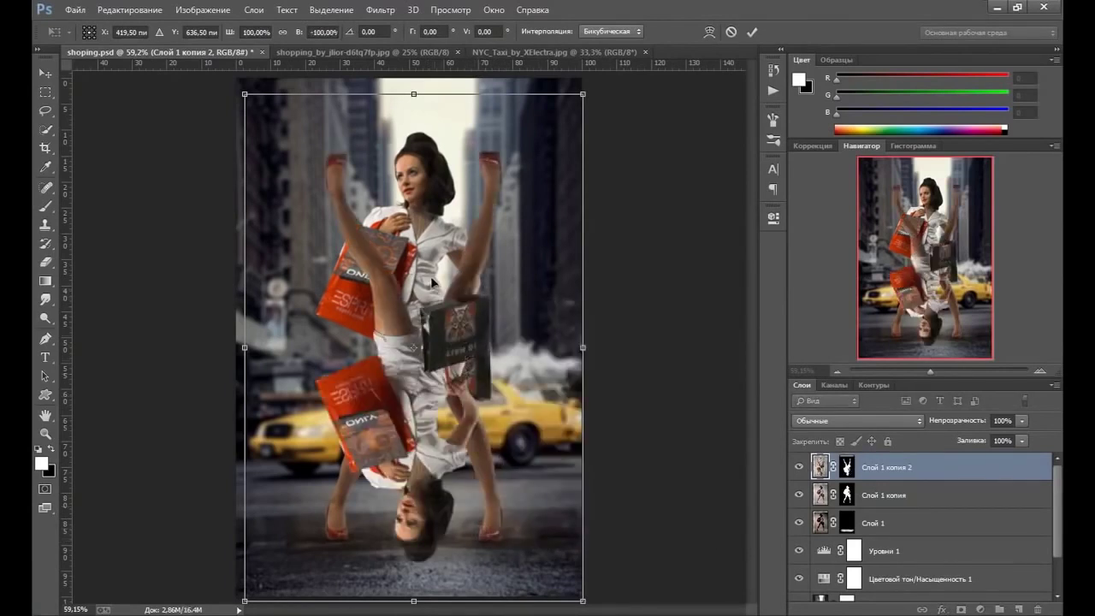
{"action": "left_click_drag", "start_coordinate": [432, 283], "coordinate": [430, 552]}
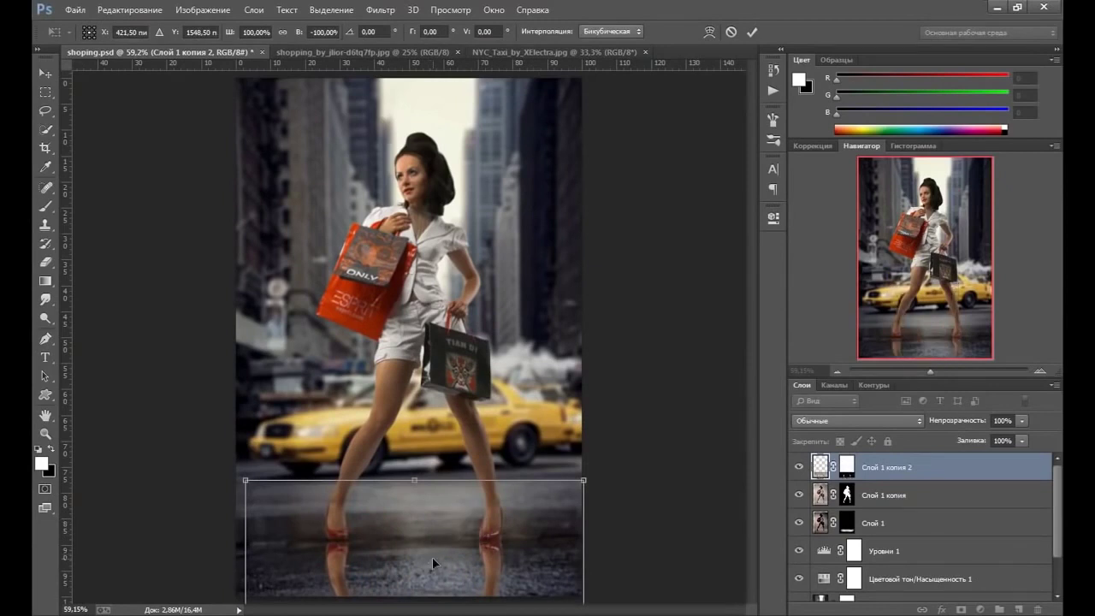
{"action": "key", "text": "Return"}
Move Слой 1 копия 2 beneath the woman's layer and set its blending to Soft Light.
{"action": "key", "text": "b"}
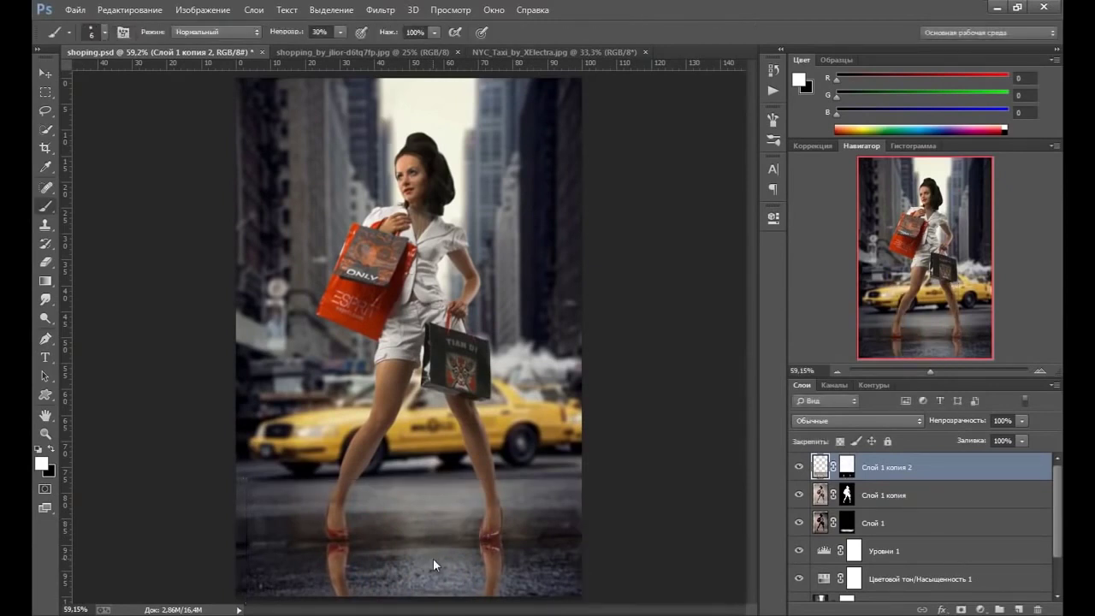
{"action": "left_click_drag", "start_coordinate": [836, 466], "coordinate": [818, 511]}
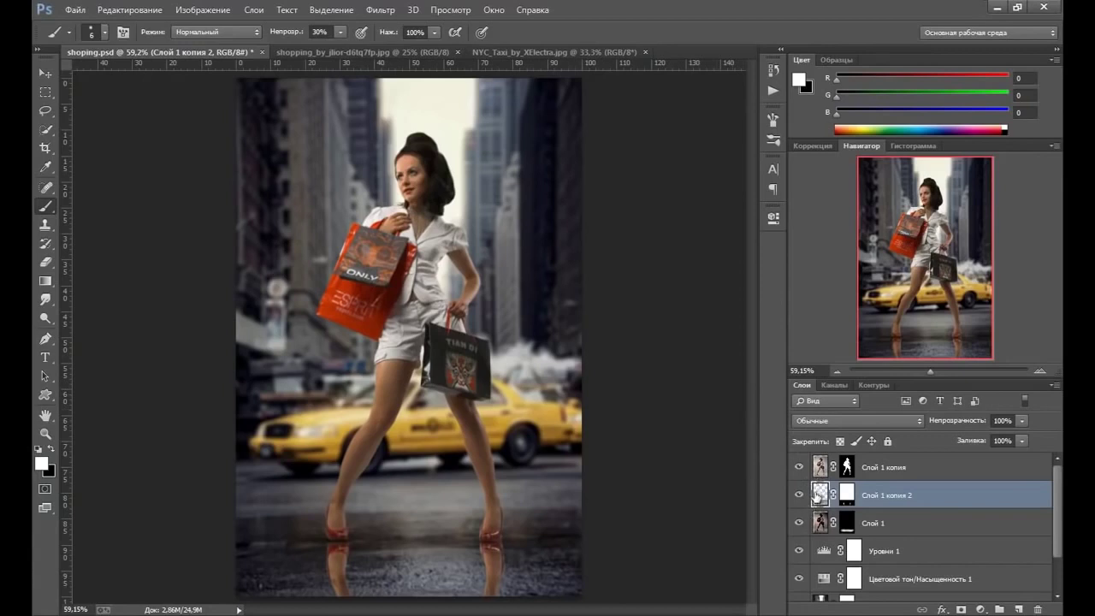
{"action": "left_click", "coordinate": [826, 421]}
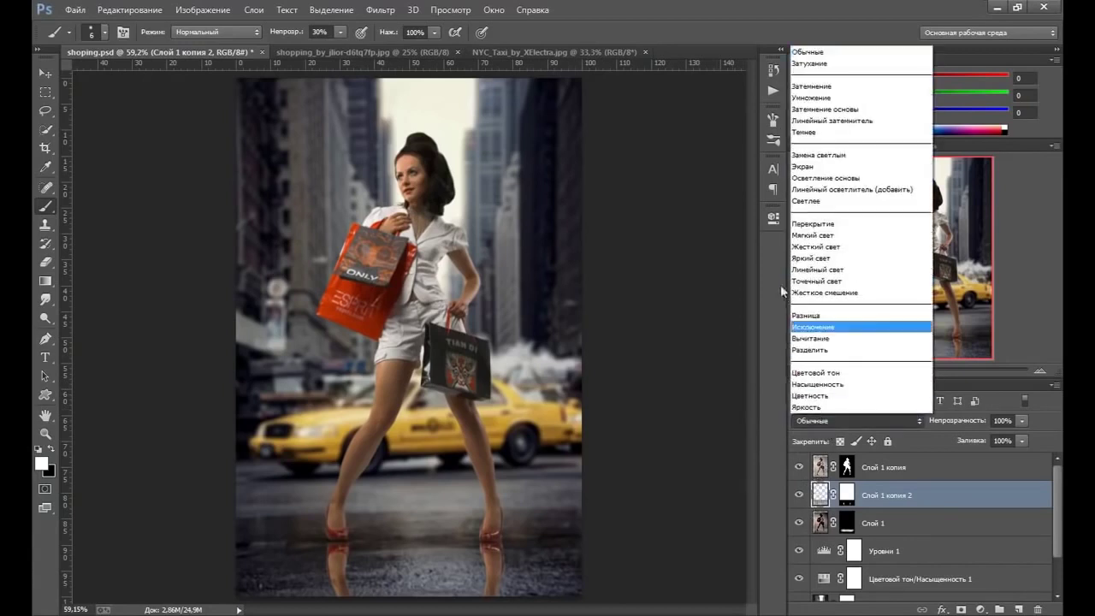
{"action": "left_click", "coordinate": [808, 236]}
{"action": "left_click", "coordinate": [826, 421]}
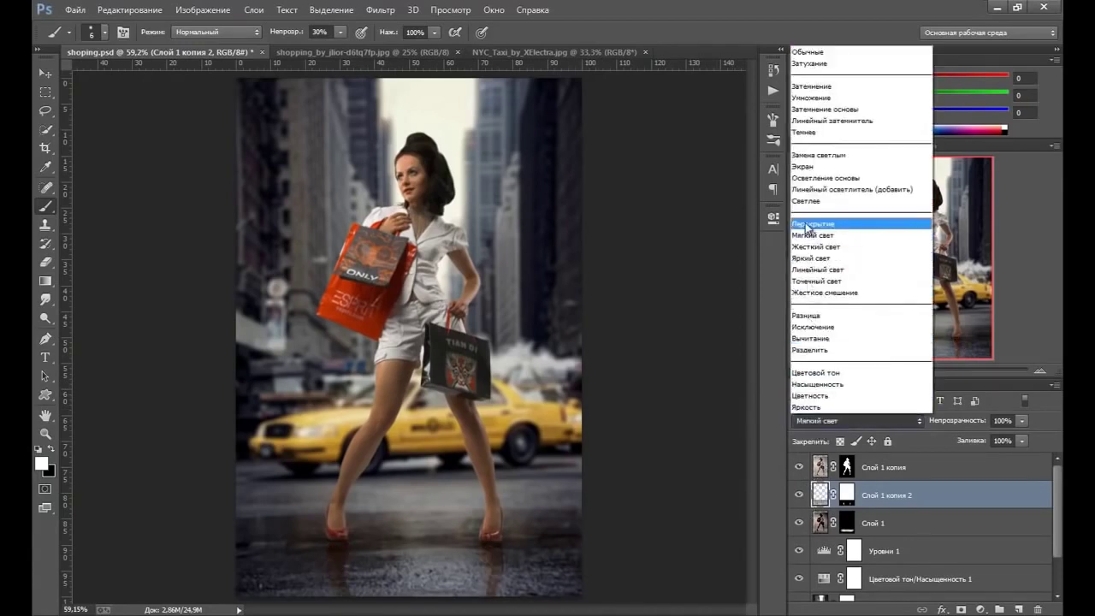
{"action": "left_click", "coordinate": [813, 218]}
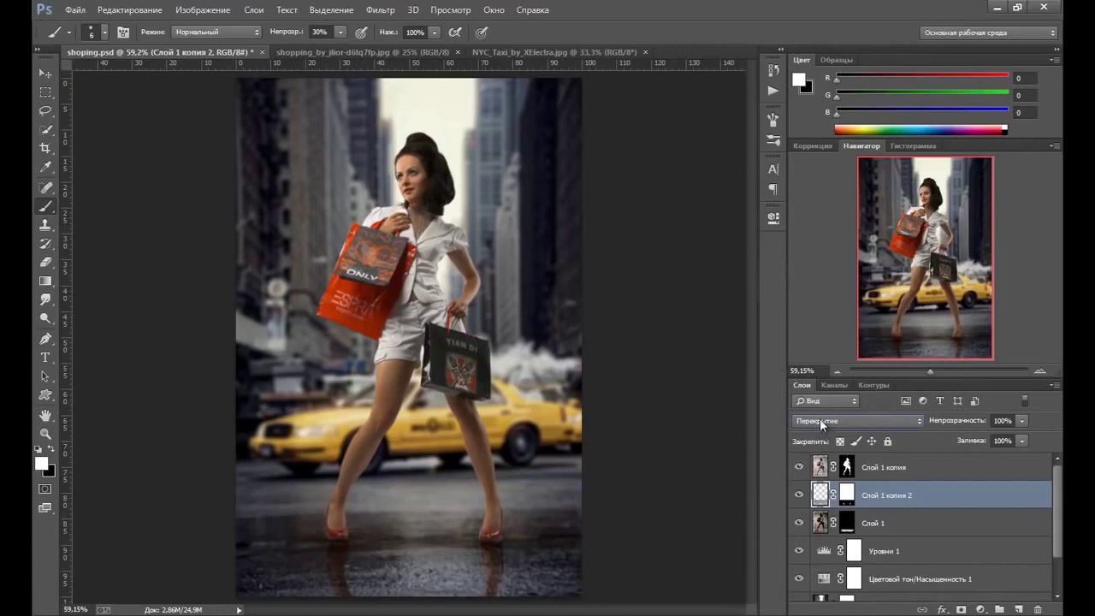
{"action": "left_click", "coordinate": [820, 420]}
{"action": "left_click", "coordinate": [806, 242]}
{"action": "key", "text": "ctrl+backslash"}
{"action": "key", "text": "v"}
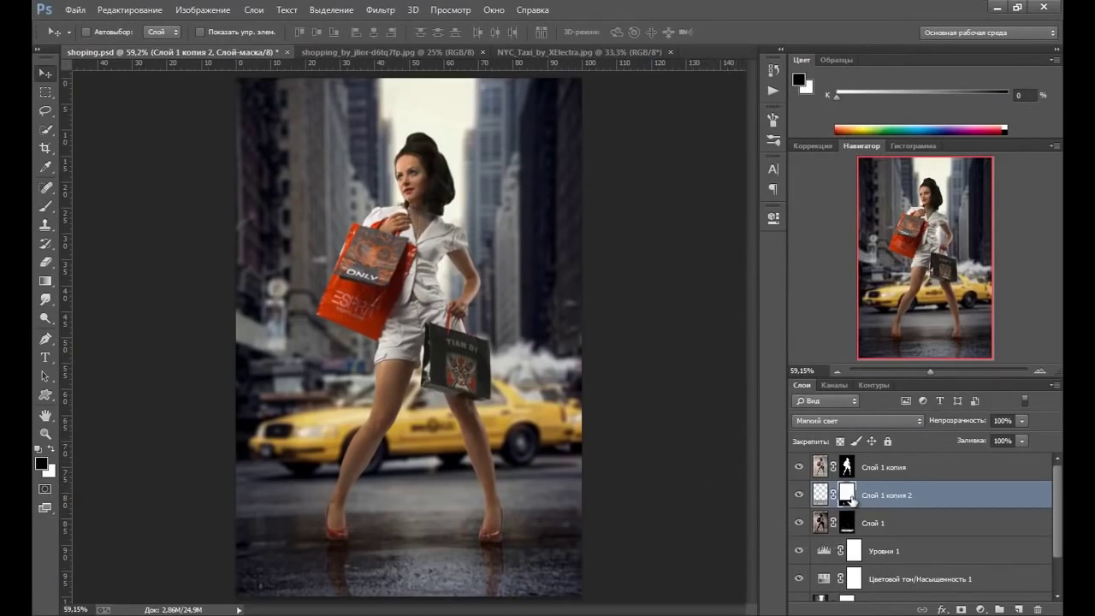
Convert the reflection to a smart object, add a layer mask, and fade it with a gradient.
{"action": "right_click", "coordinate": [876, 496]}
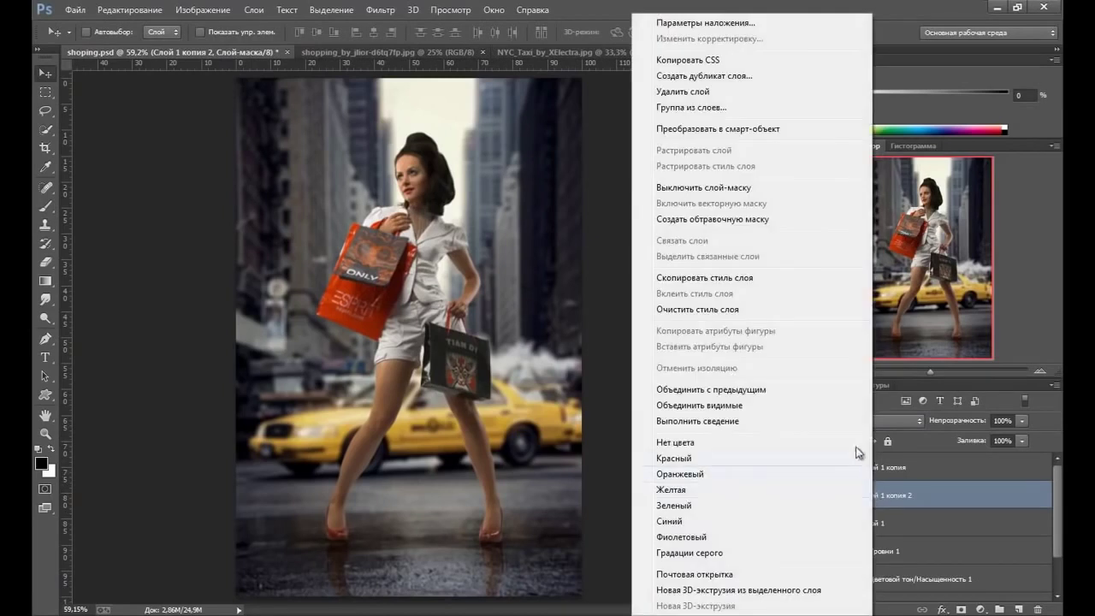
{"action": "left_click", "coordinate": [779, 128]}
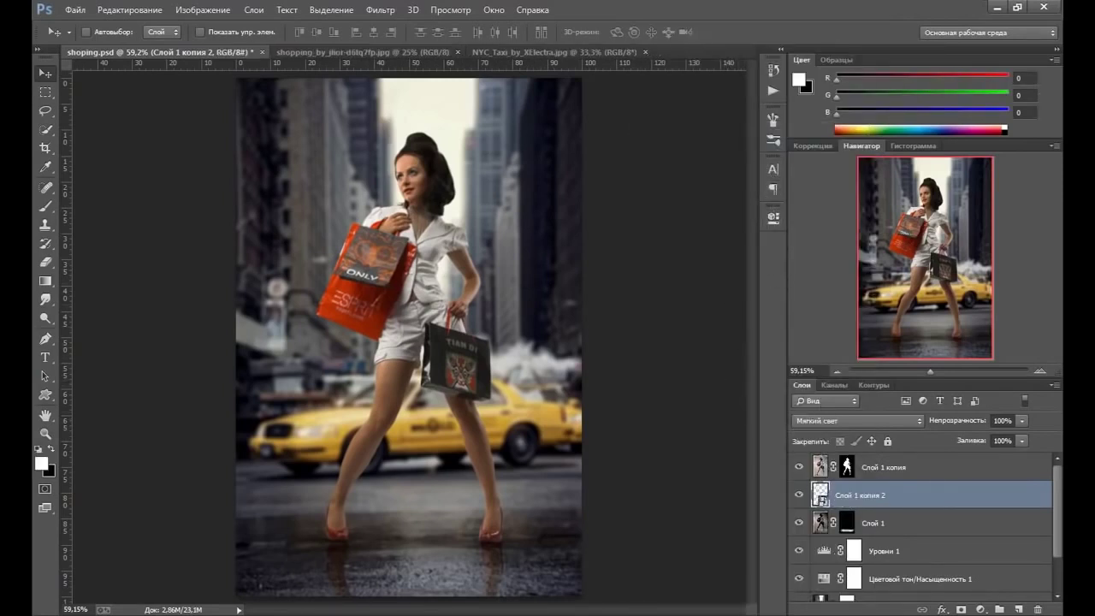
{"action": "left_click", "coordinate": [962, 609]}
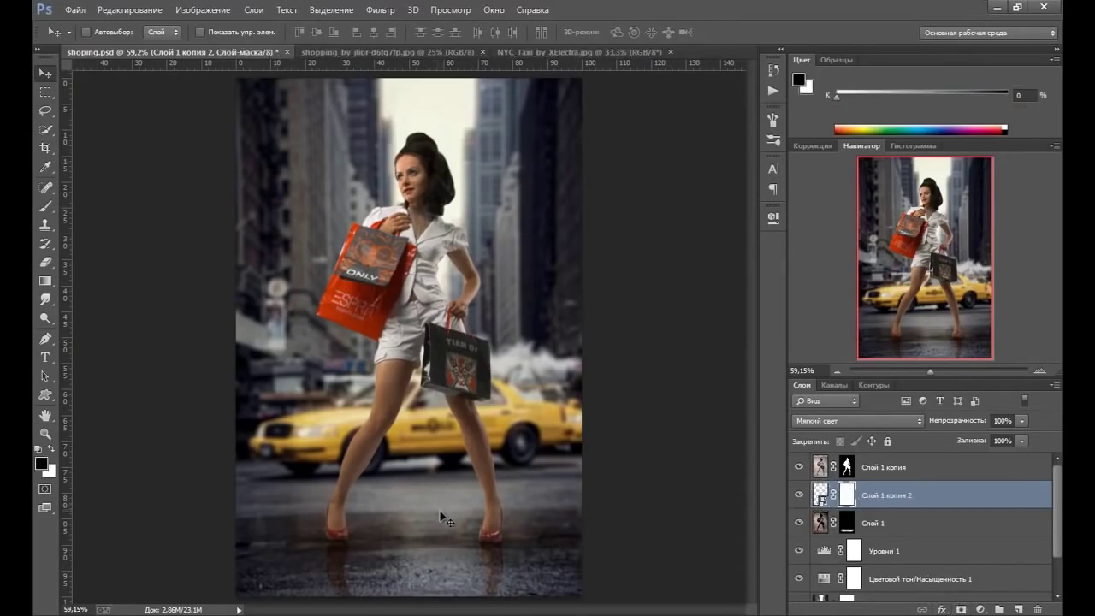
{"action": "left_click", "coordinate": [45, 280]}
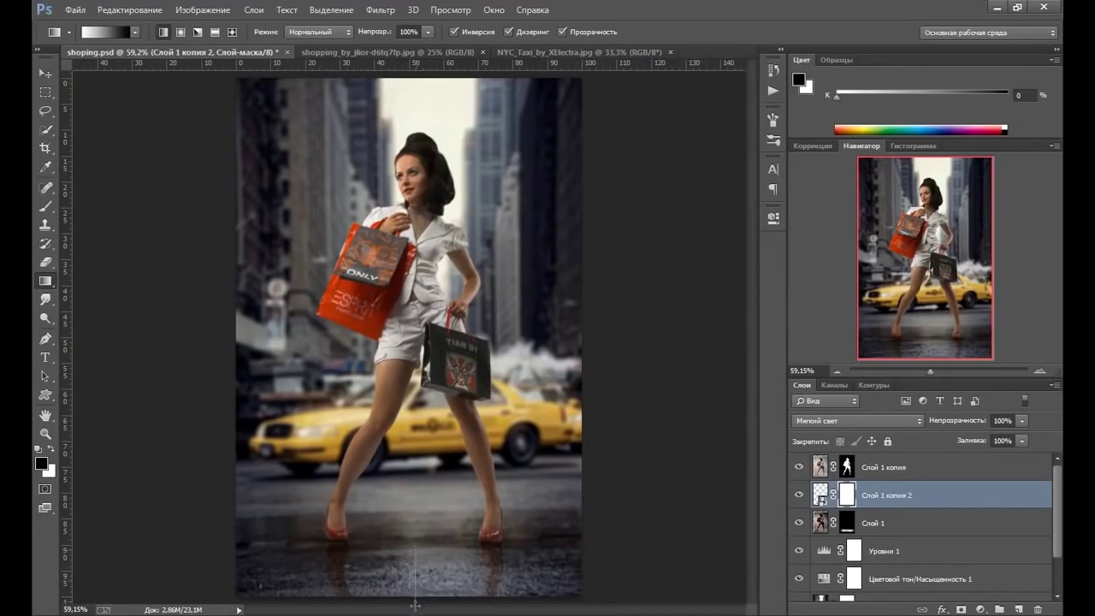
{"action": "left_click_drag", "start_coordinate": [414, 606], "coordinate": [414, 608]}
Set the reflection's opacity to 79% and toggle it to compare, then select the woman's layer.
{"action": "left_click", "coordinate": [1021, 420]}
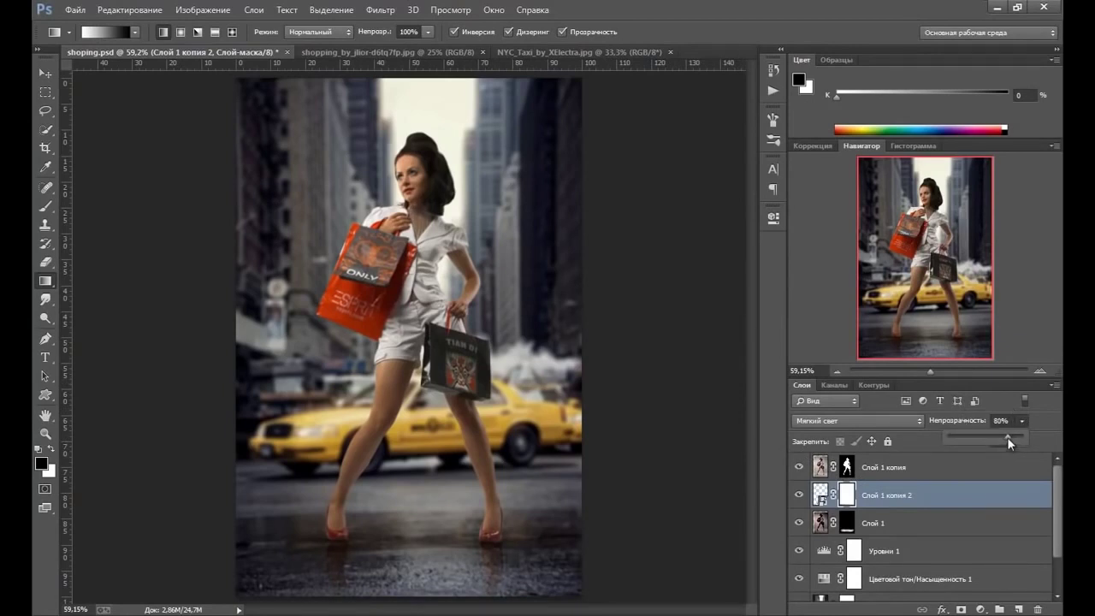
{"action": "left_click_drag", "start_coordinate": [1007, 438], "coordinate": [1004, 439]}
{"action": "left_click", "coordinate": [821, 495]}
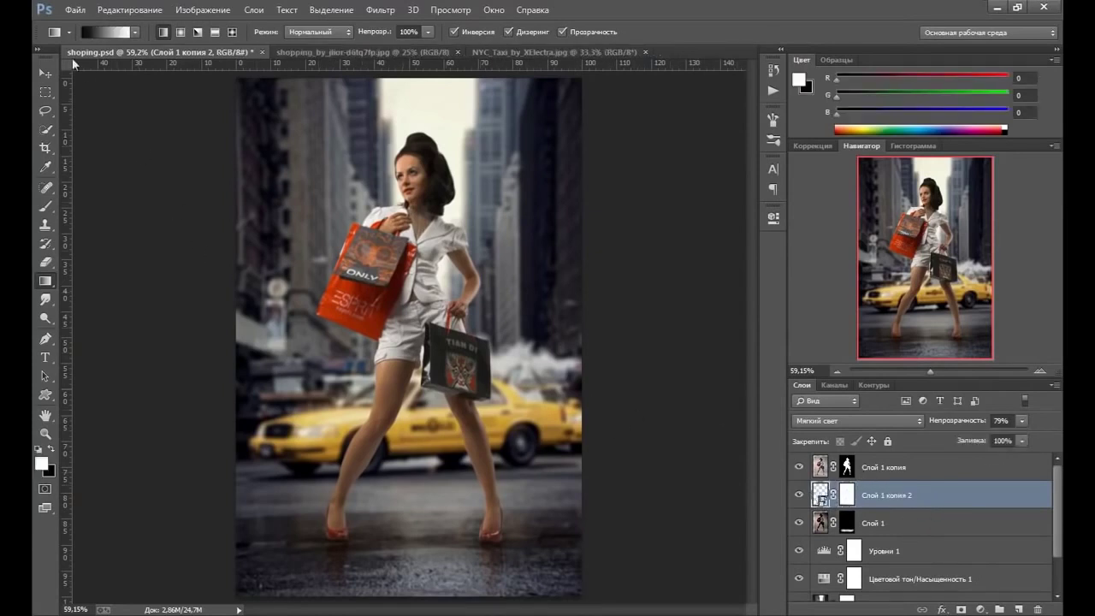
{"action": "left_click", "coordinate": [46, 75]}
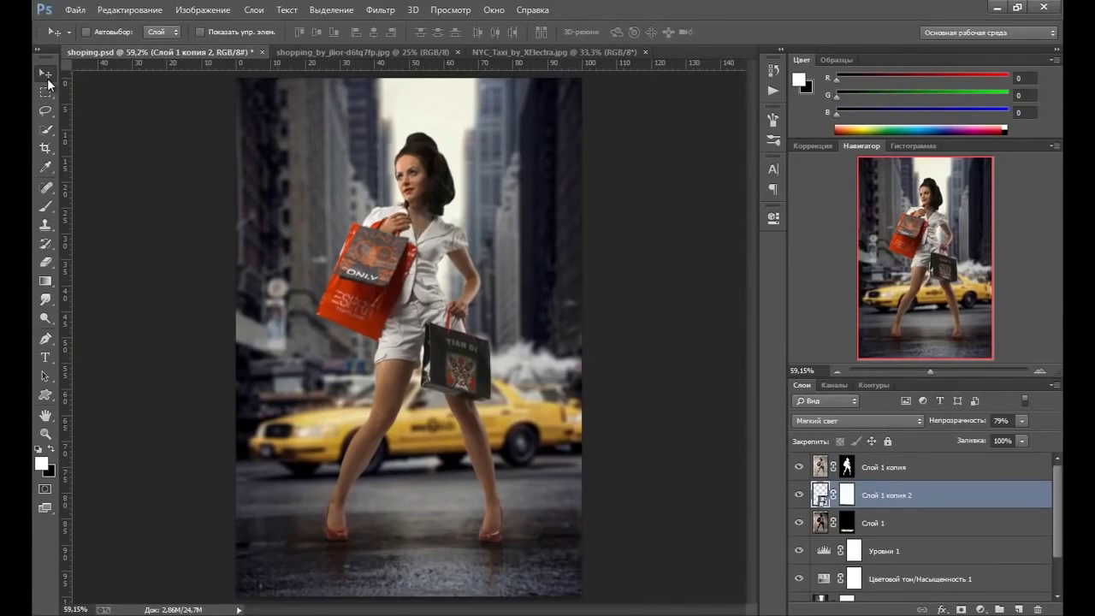
{"action": "left_click", "coordinate": [798, 495]}
{"action": "left_click", "coordinate": [799, 494]}
{"action": "left_click", "coordinate": [823, 468]}
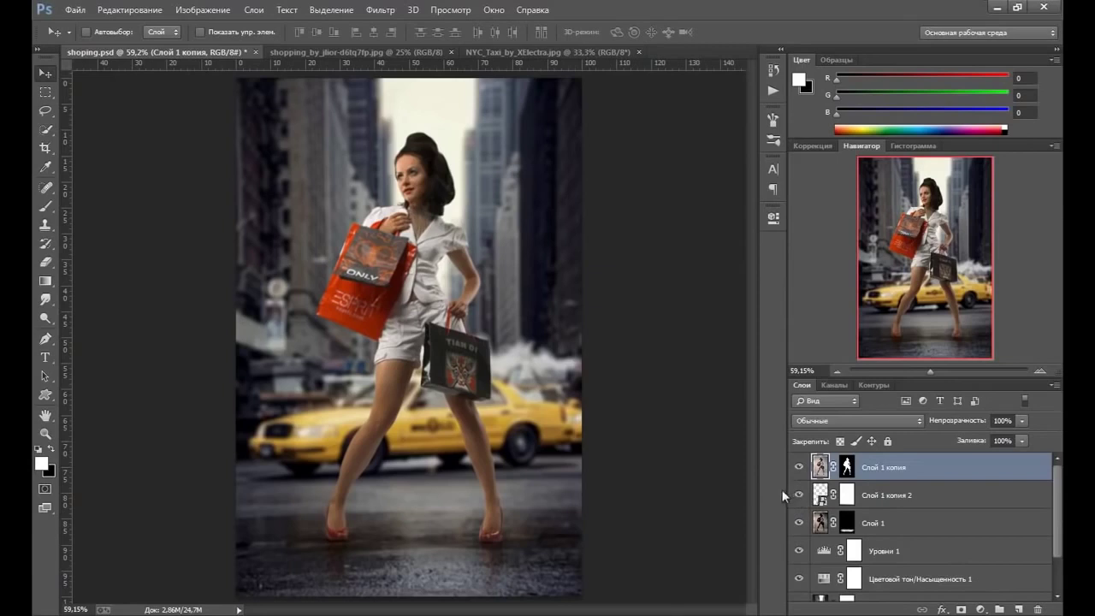
Duplicate the woman layer, clip the copy, and apply Oil Paint with shine set to 0.
{"action": "key", "text": "ctrl+j"}
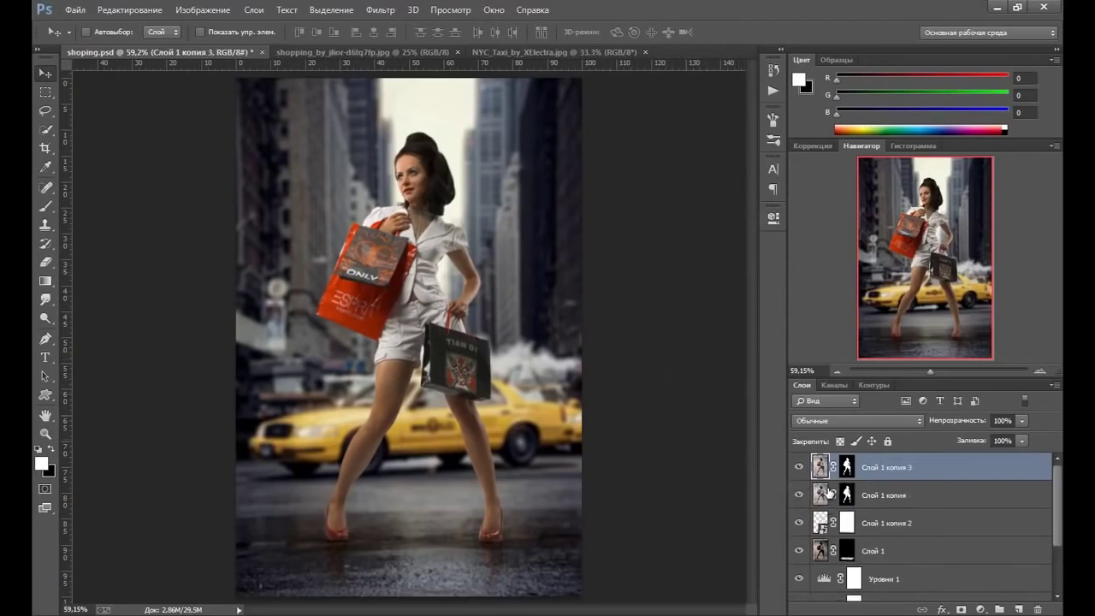
{"action": "left_click_drag", "start_coordinate": [824, 489], "coordinate": [824, 474]}
{"action": "left_click", "coordinate": [825, 480], "text": "alt"}
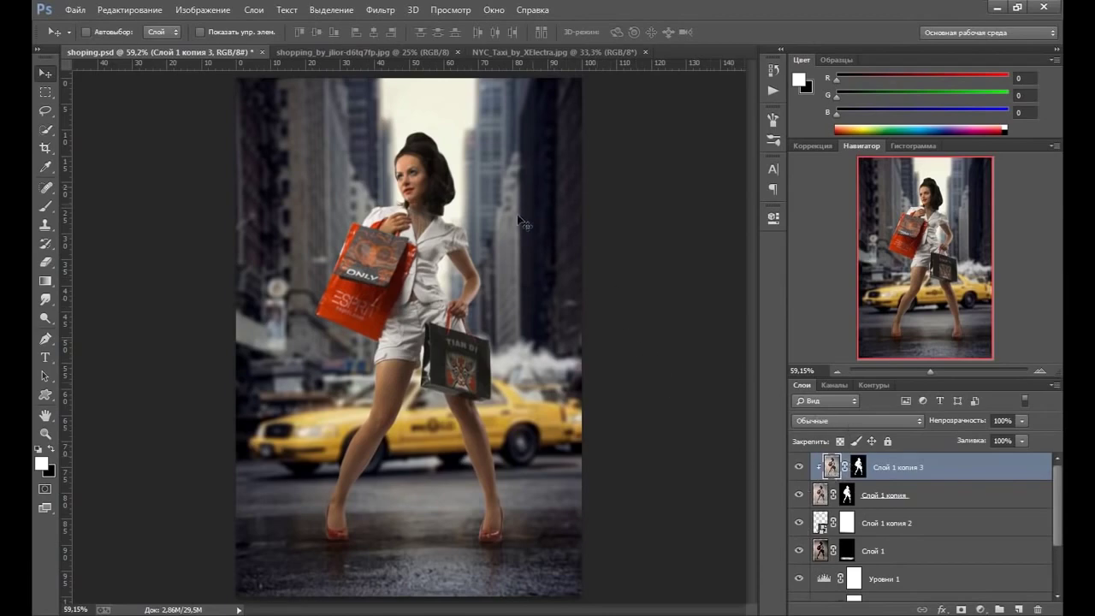
{"action": "left_click", "coordinate": [389, 7]}
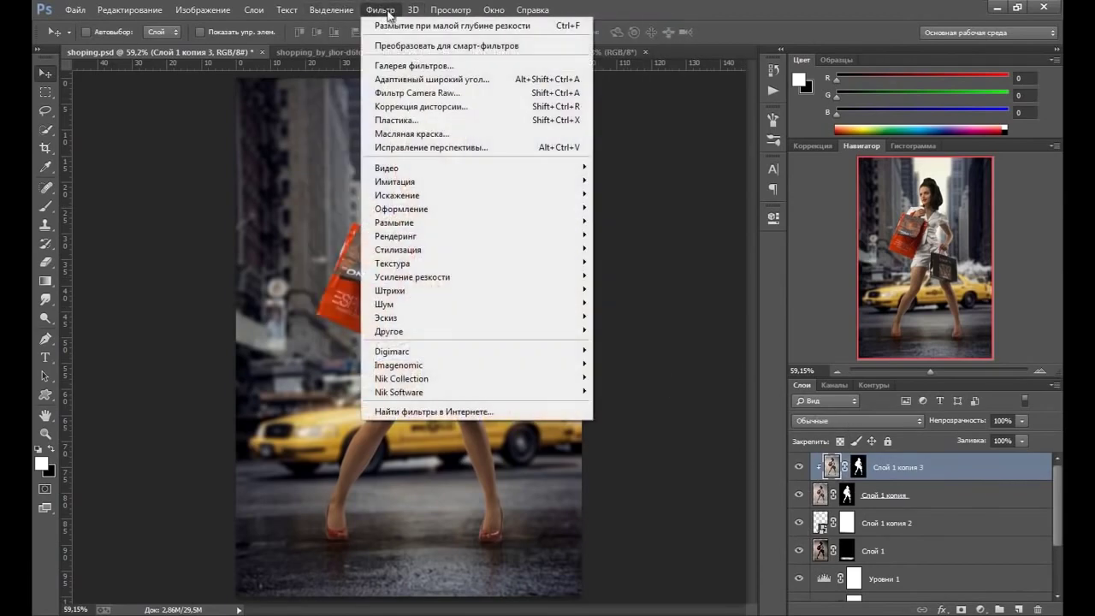
{"action": "left_click", "coordinate": [419, 133]}
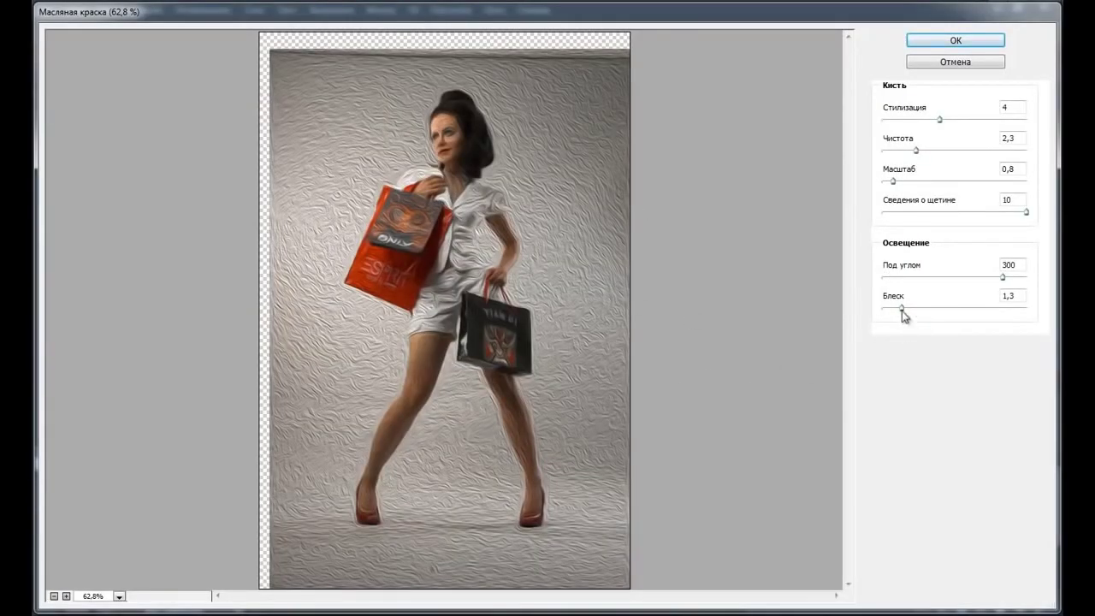
{"action": "left_click_drag", "start_coordinate": [902, 308], "coordinate": [881, 310]}
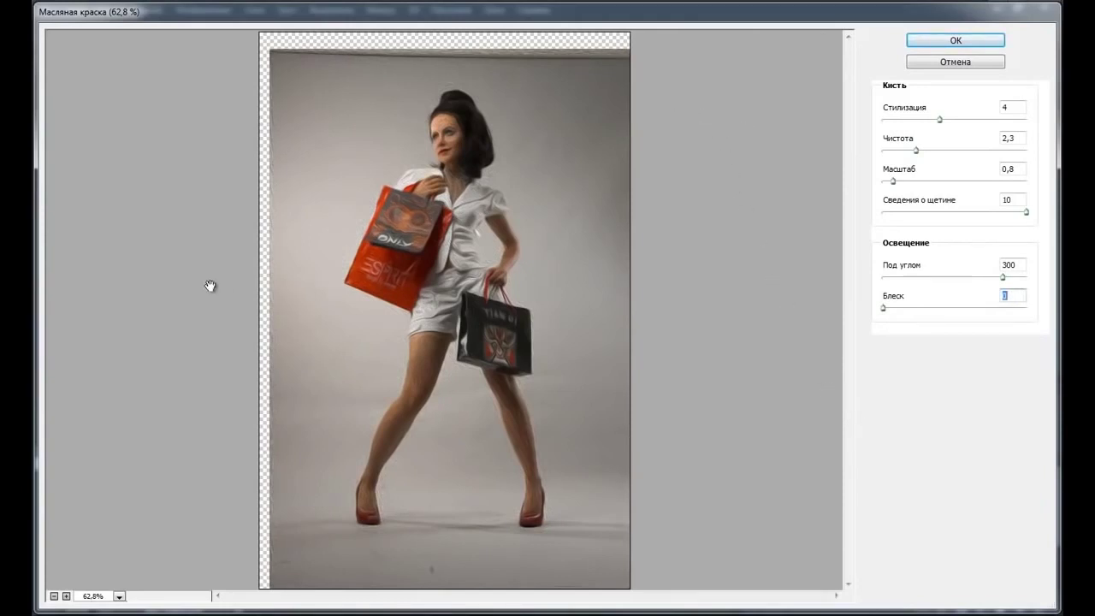
{"action": "left_click", "coordinate": [67, 597]}
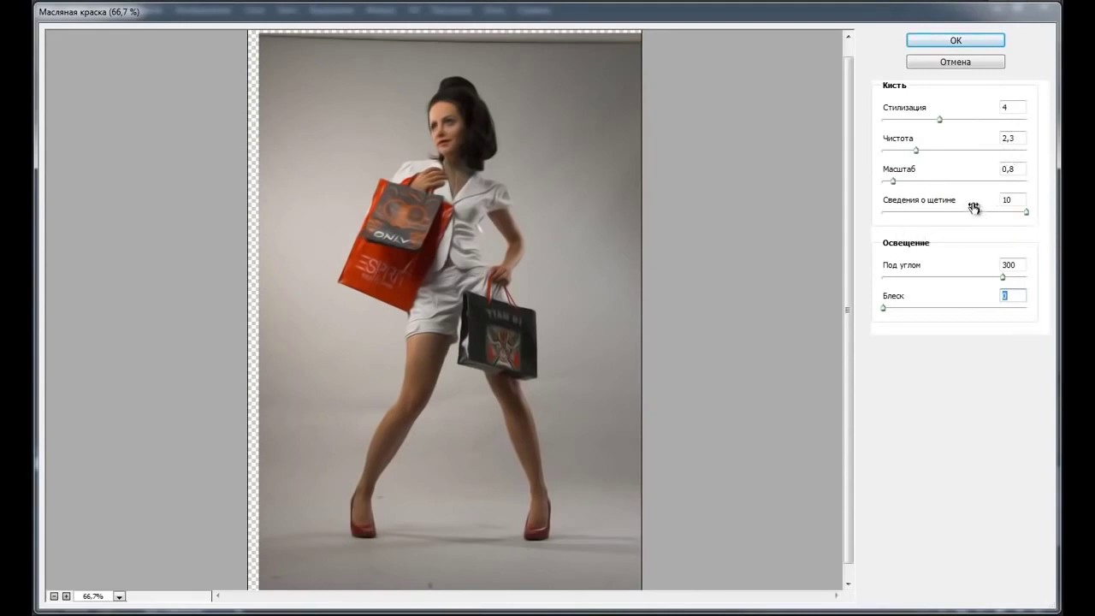
{"action": "left_click", "coordinate": [972, 41]}
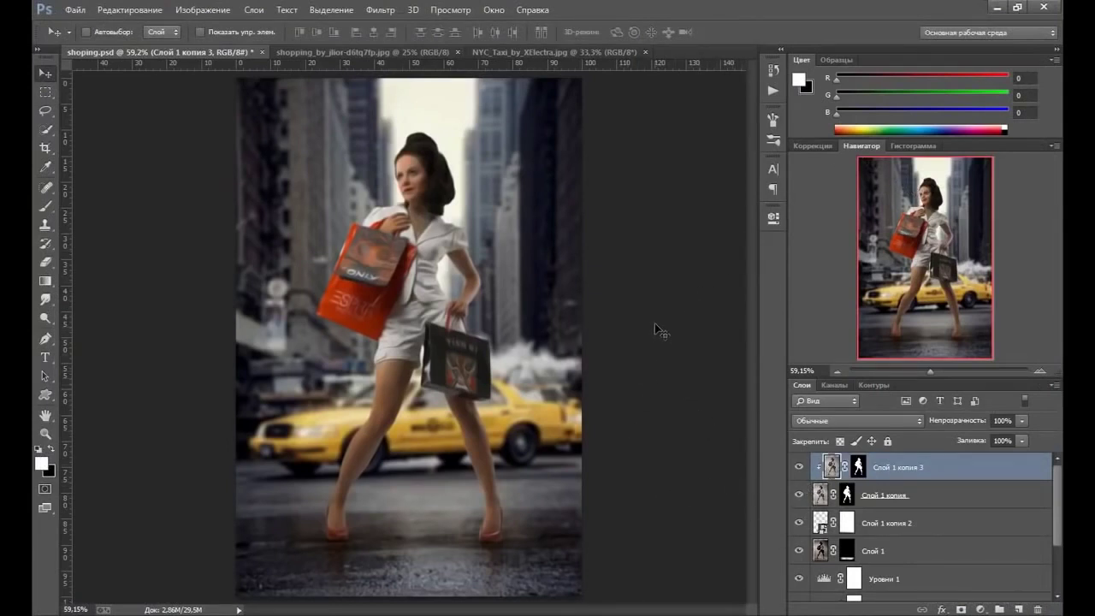
Apply Surface Blur (radius 10, threshold 10) to Слой 1 копия 3 and fill its mask black.
{"action": "left_click", "coordinate": [379, 10]}
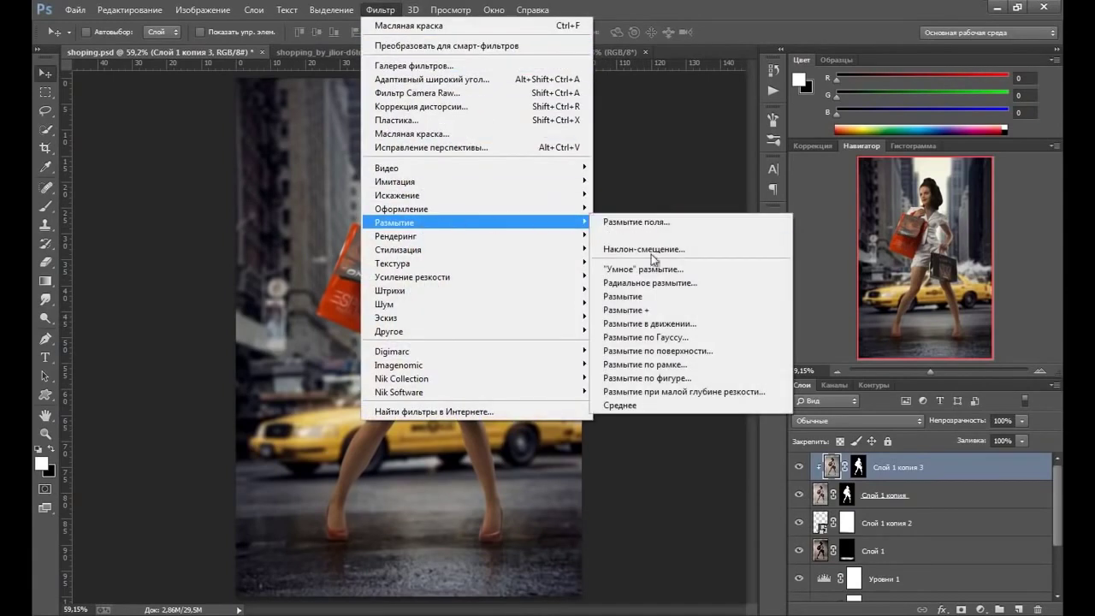
{"action": "mouse_move", "coordinate": [394, 222]}
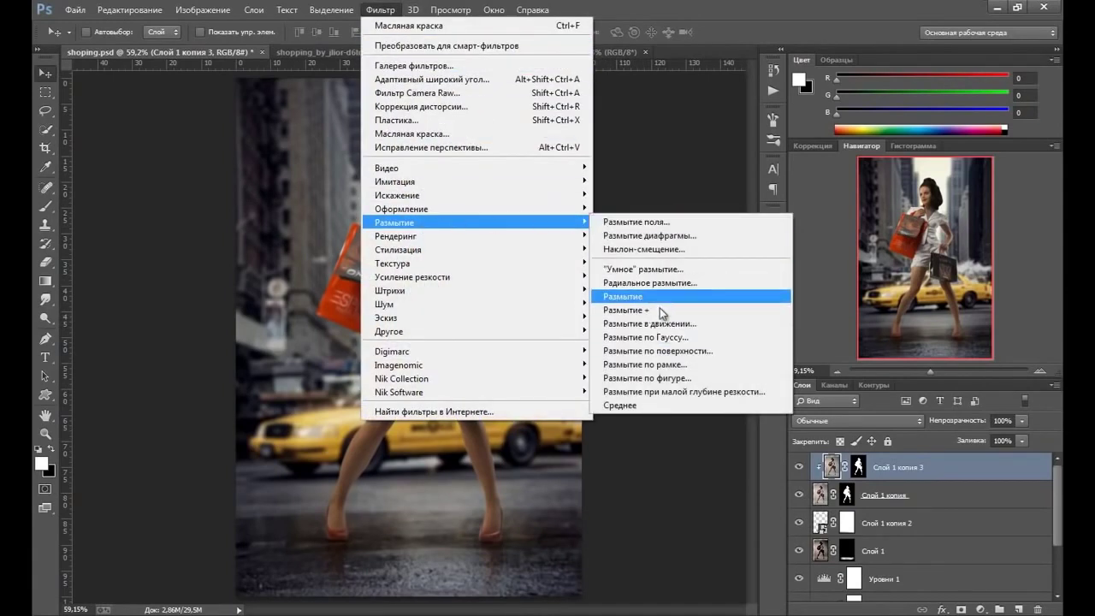
{"action": "left_click", "coordinate": [655, 351]}
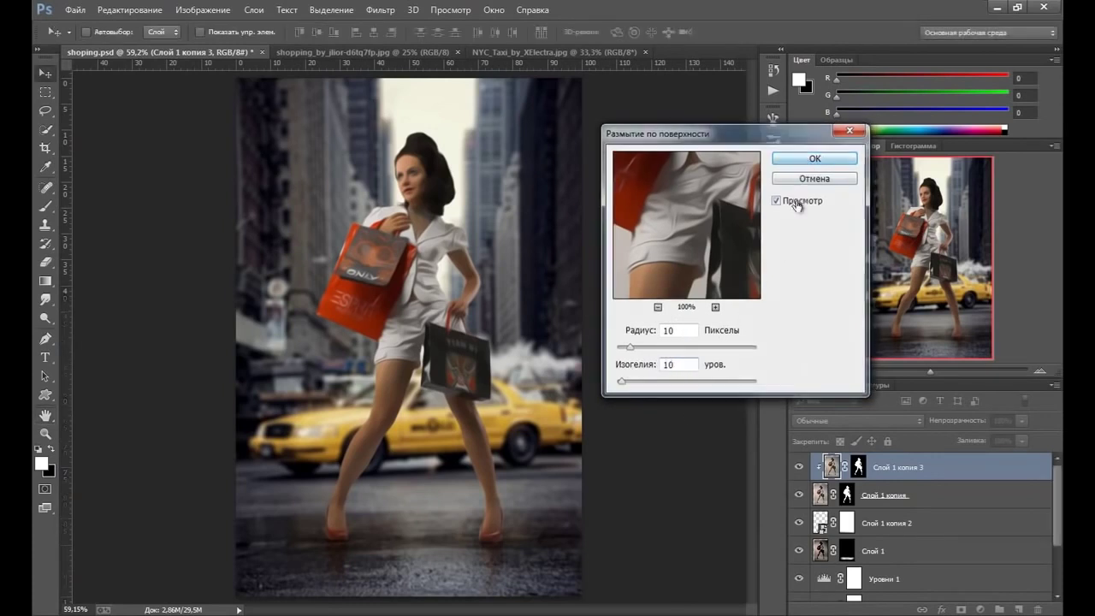
{"action": "key", "text": "Return"}
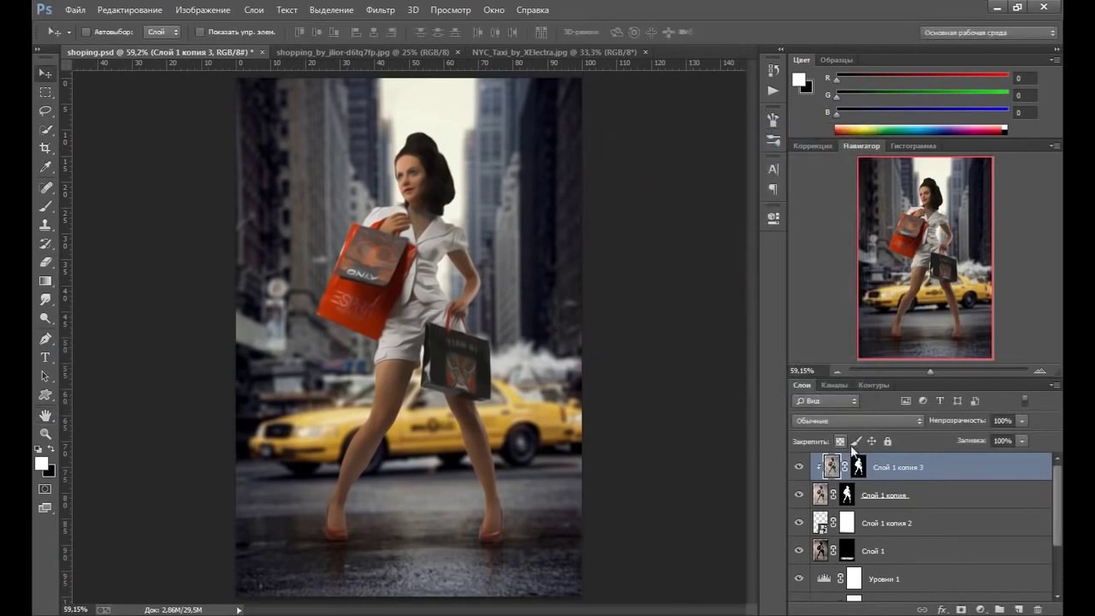
{"action": "left_click", "coordinate": [857, 467]}
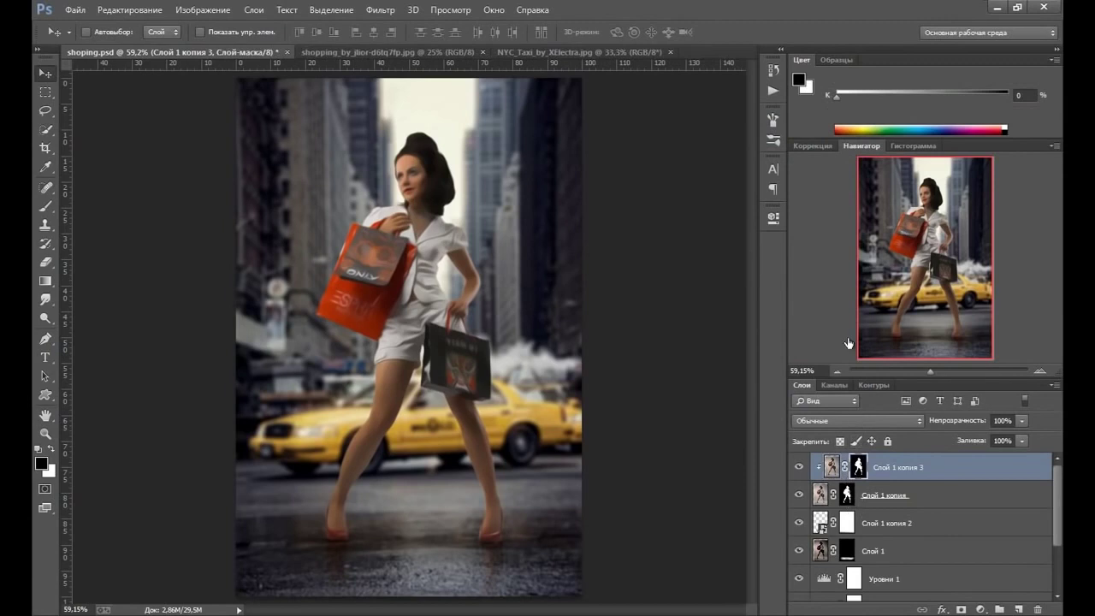
{"action": "key", "text": "alt+BackSpace"}
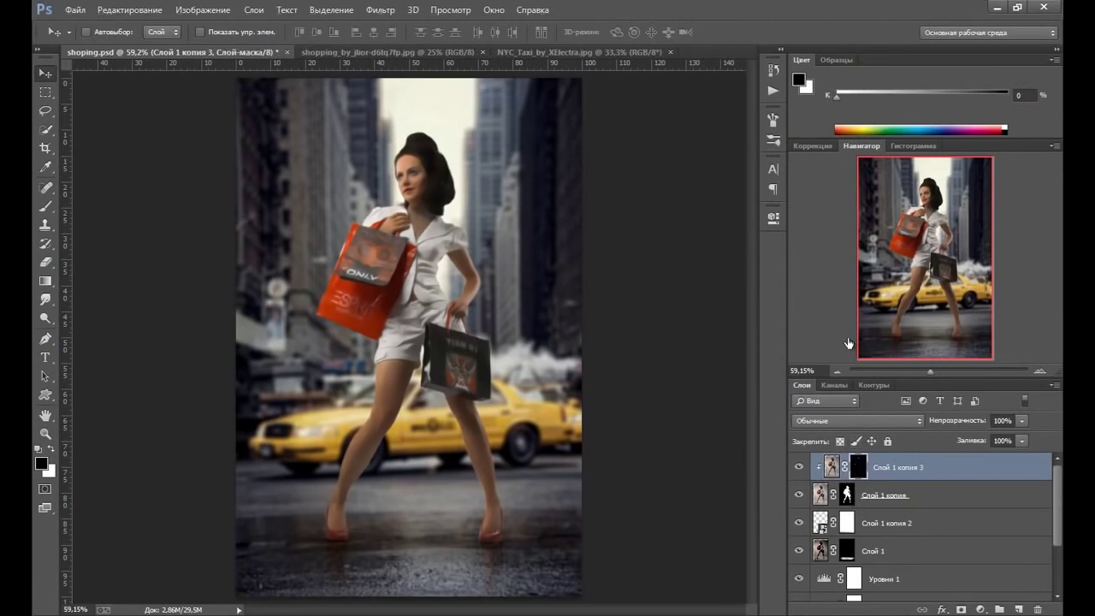
{"action": "left_click", "coordinate": [45, 433]}
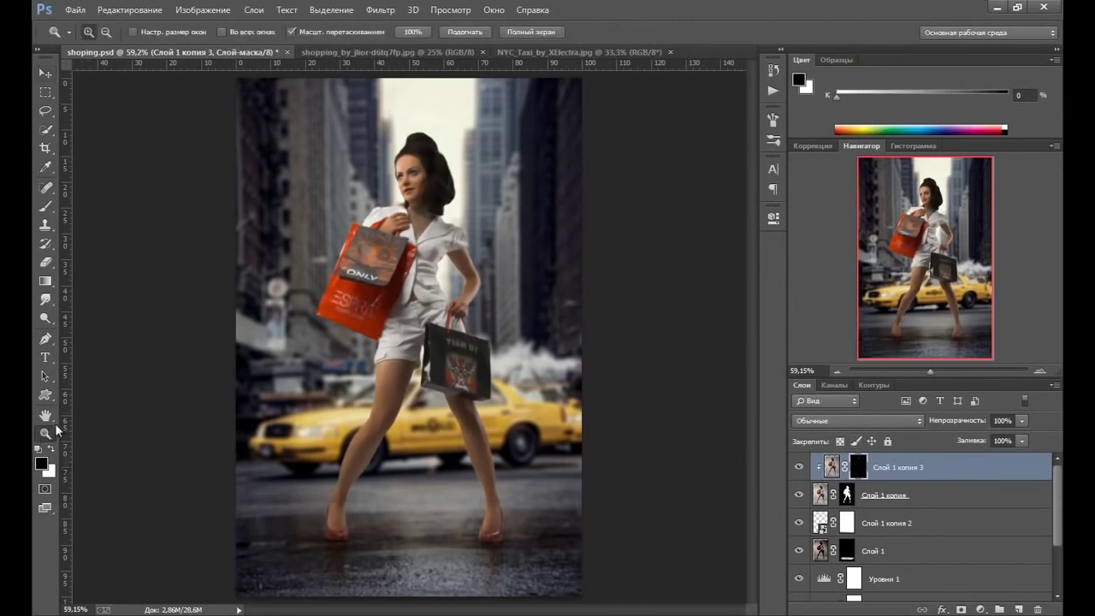
Zoom to 200% on the head and paint soft 30% white strokes over the forehead.
{"action": "left_click", "coordinate": [405, 159]}
{"action": "left_click", "coordinate": [405, 159]}
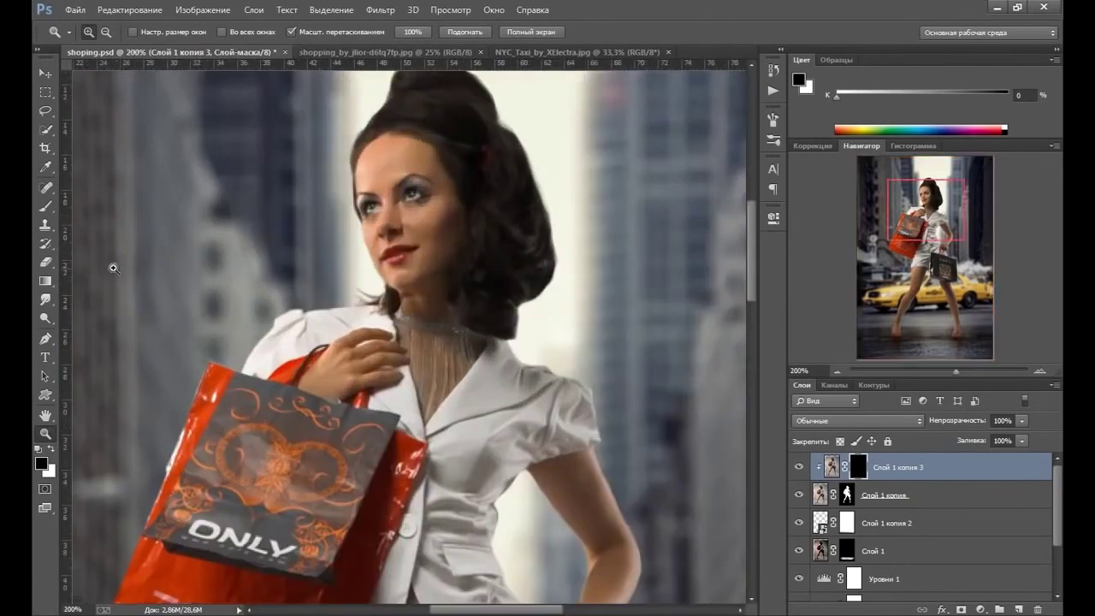
{"action": "left_click", "coordinate": [45, 206]}
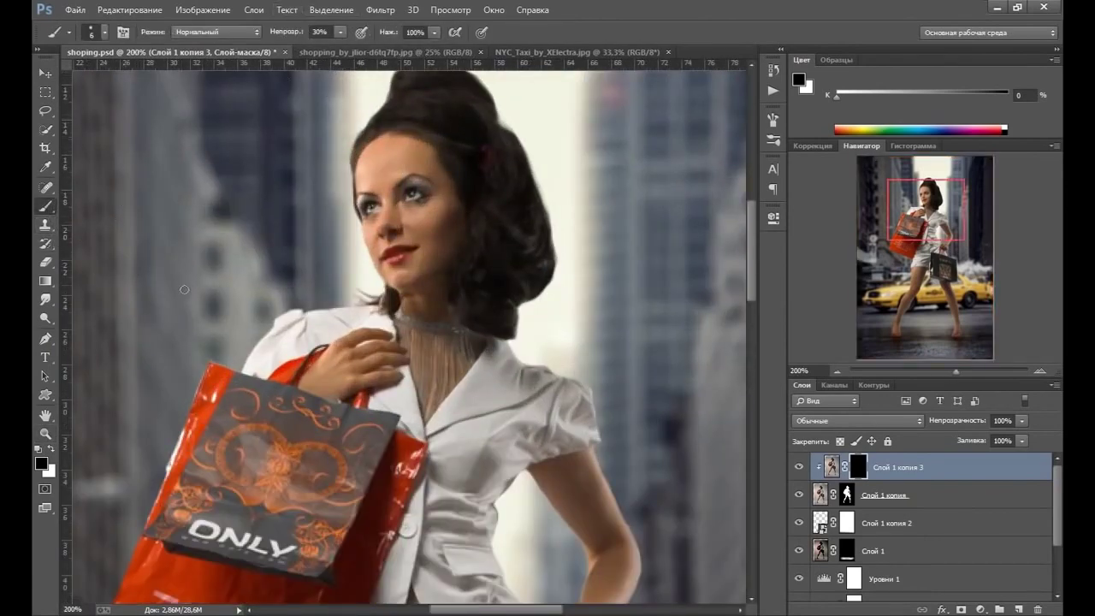
{"action": "left_click", "coordinate": [52, 448]}
{"action": "left_click", "coordinate": [103, 33]}
{"action": "key", "text": "shift+bracketleft"}
{"action": "key", "text": "shift+bracketleft"}
{"action": "key", "text": "shift+bracketleft"}
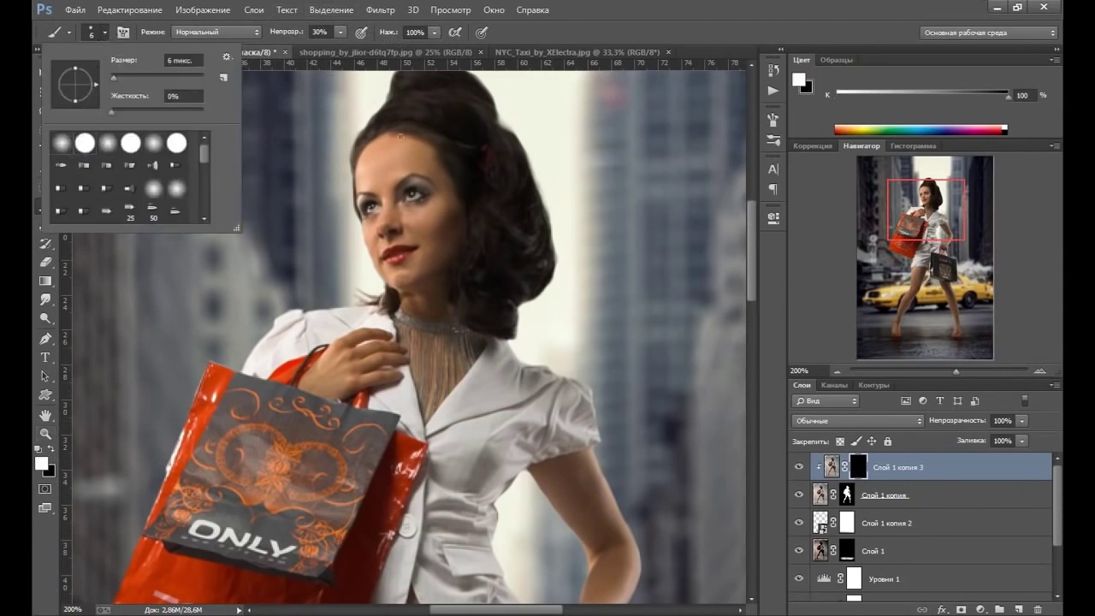
{"action": "left_click", "coordinate": [552, 40]}
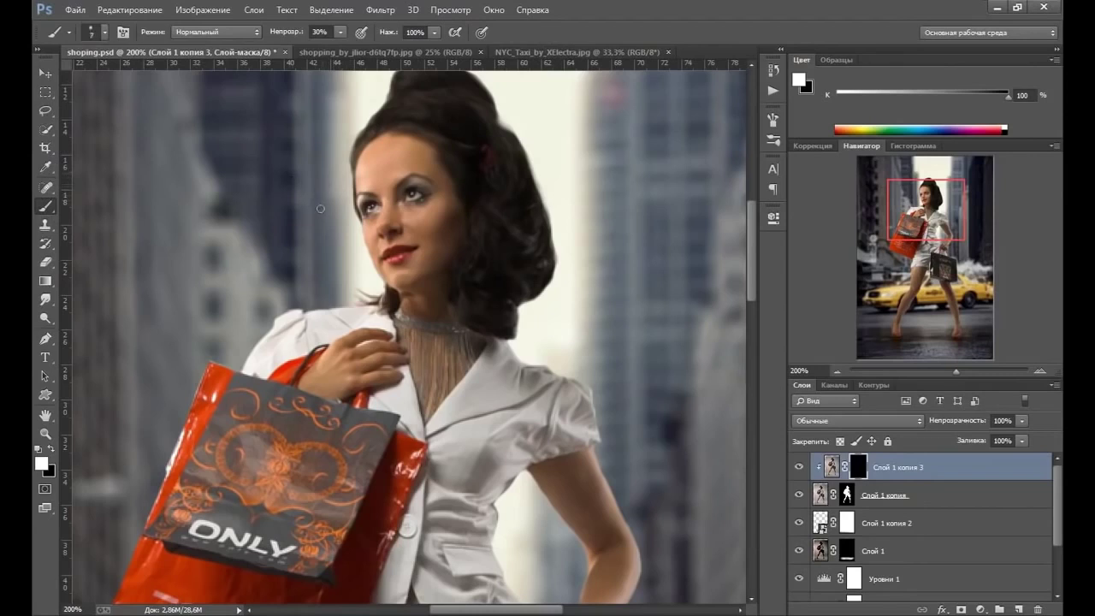
{"action": "key", "text": "bracketright"}
{"action": "left_click_drag", "start_coordinate": [375, 154], "coordinate": [395, 151]}
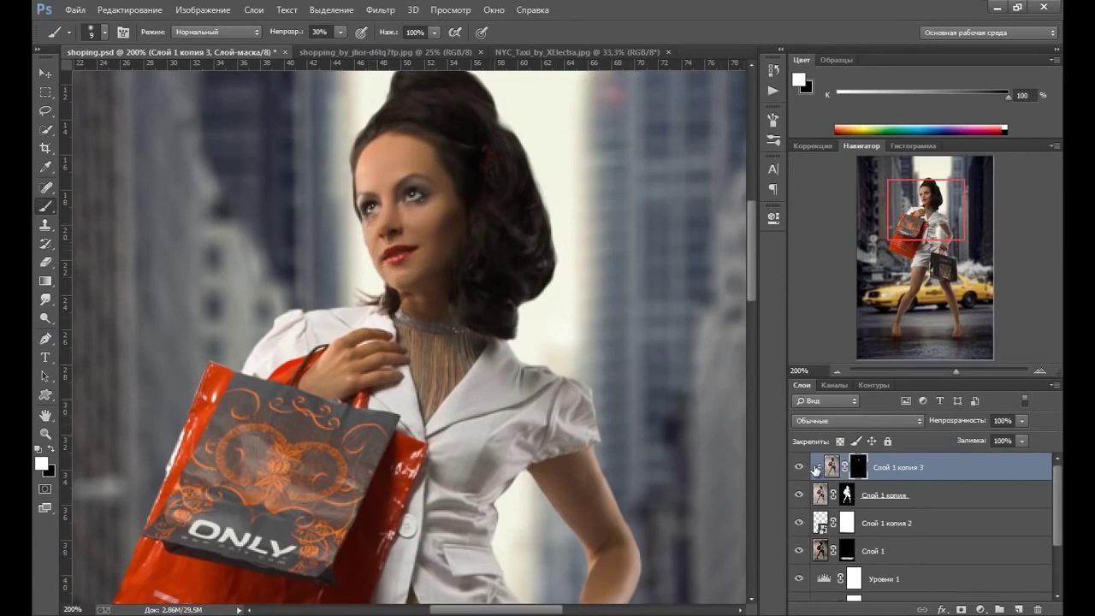
Toggle the top layer to compare, then paint soft white along the arm edge.
{"action": "left_click", "coordinate": [799, 467]}
{"action": "left_click", "coordinate": [799, 467]}
{"action": "left_click_drag", "start_coordinate": [473, 295], "coordinate": [409, 168]}
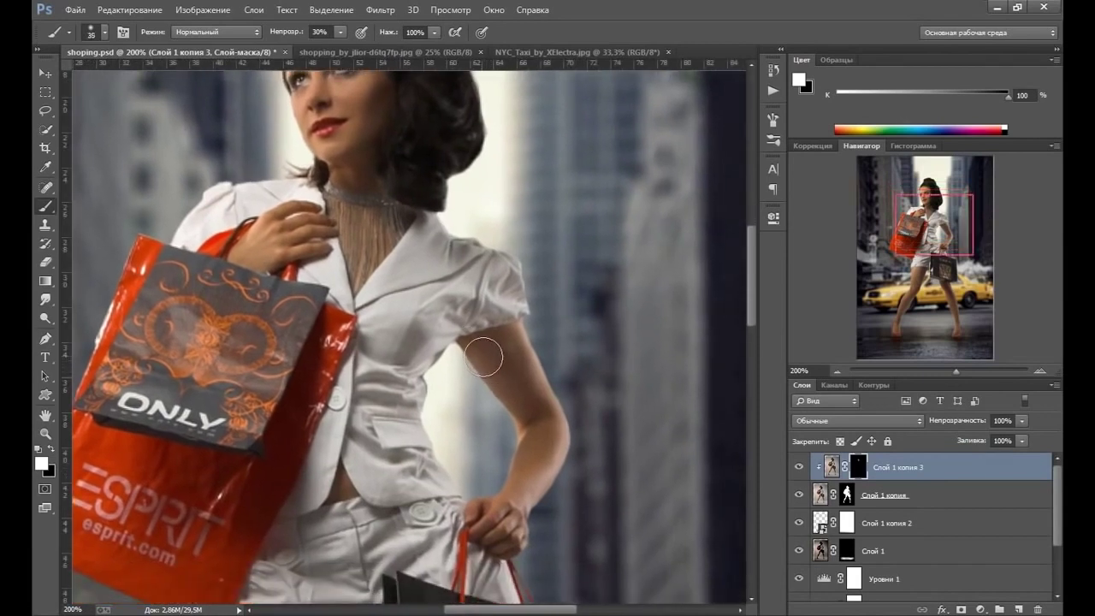
{"action": "mouse_move", "coordinate": [483, 357]}
{"action": "left_mouse_down"}
{"action": "mouse_move", "coordinate": [528, 395]}
{"action": "mouse_move", "coordinate": [535, 453]}
{"action": "mouse_move", "coordinate": [531, 428]}
{"action": "mouse_move", "coordinate": [502, 402]}
{"action": "mouse_move", "coordinate": [533, 371]}
{"action": "mouse_move", "coordinate": [517, 490]}
{"action": "mouse_move", "coordinate": [486, 361]}
{"action": "mouse_move", "coordinate": [496, 374]}
{"action": "mouse_move", "coordinate": [520, 342]}
{"action": "mouse_move", "coordinate": [540, 366]}
{"action": "left_mouse_up"}
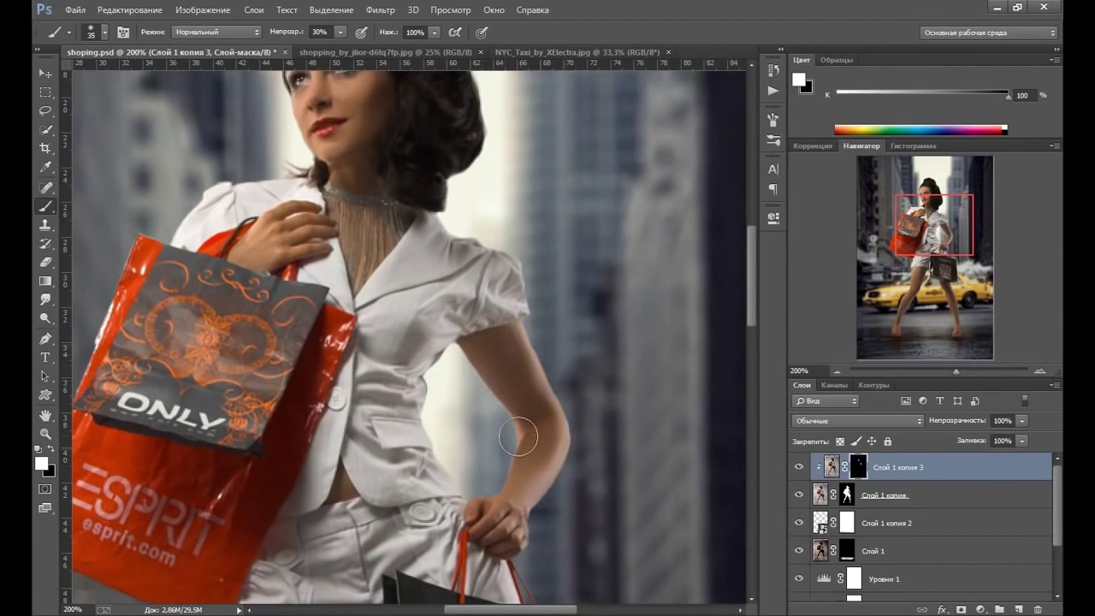
{"action": "key", "text": "bracketleft"}
{"action": "scroll", "coordinate": [587, 335], "scroll_direction": "down", "scroll_amount": 3}
{"action": "key", "text": "bracketleft"}
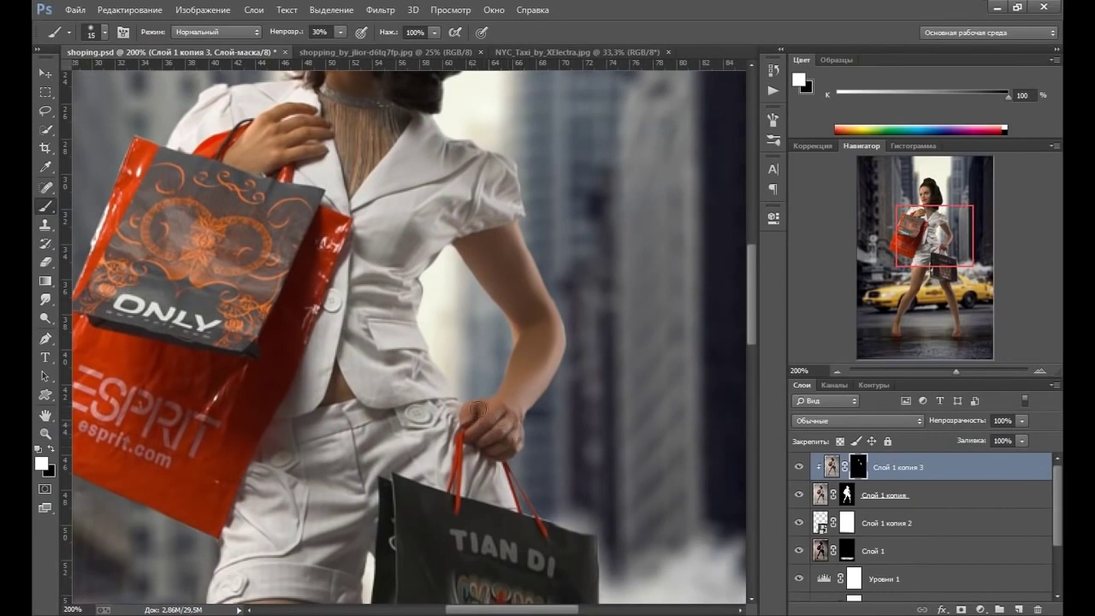
{"action": "mouse_move", "coordinate": [421, 383]}
{"action": "left_mouse_down"}
{"action": "mouse_move", "coordinate": [487, 361]}
{"action": "mouse_move", "coordinate": [575, 536]}
{"action": "mouse_move", "coordinate": [618, 520]}
{"action": "left_mouse_up"}
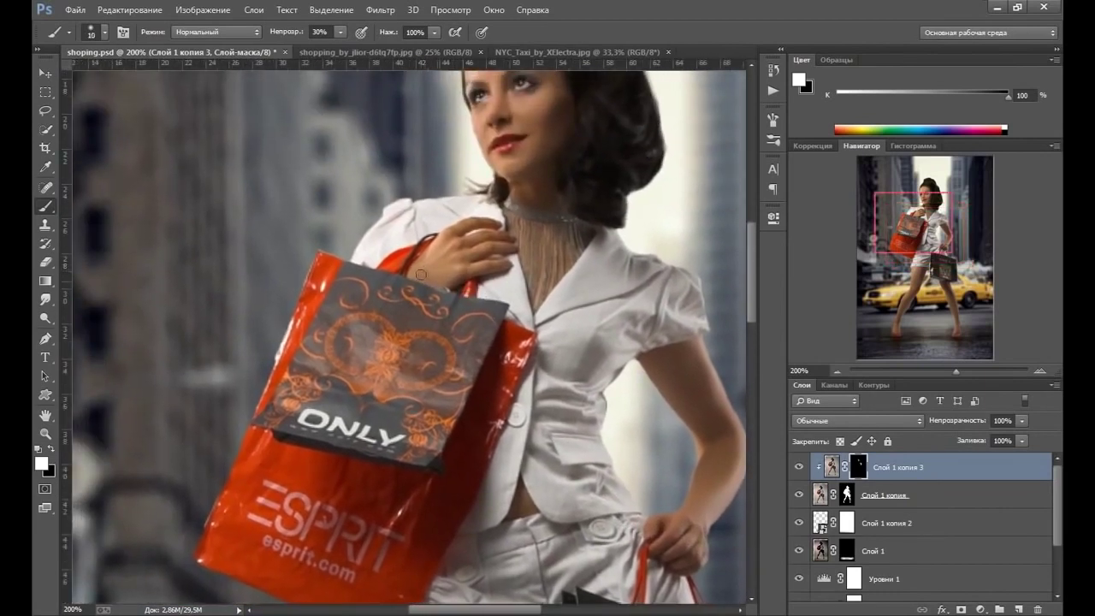
{"action": "key", "text": "bracketright"}
Paint soft white mask strokes over the knees and shins, resizing the brush between 35 and 50.
{"action": "left_click_drag", "start_coordinate": [411, 337], "coordinate": [399, 149]}
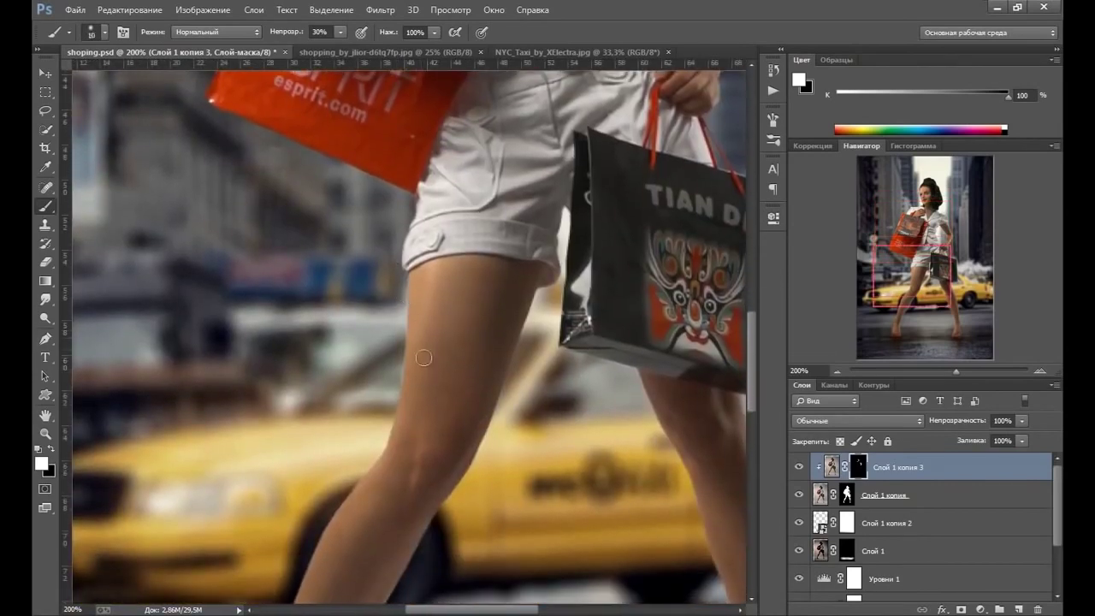
{"action": "key", "text": "bracketright"}
{"action": "key", "text": "bracketright"}
{"action": "key", "text": "bracketright"}
{"action": "key", "text": "bracketright"}
{"action": "key", "text": "bracketright"}
{"action": "key", "text": "bracketright"}
{"action": "key", "text": "bracketright"}
{"action": "left_click_drag", "start_coordinate": [323, 422], "coordinate": [371, 274]}
{"action": "left_click_drag", "start_coordinate": [343, 531], "coordinate": [352, 385]}
{"action": "key", "text": "bracketright"}
{"action": "key", "text": "bracketright"}
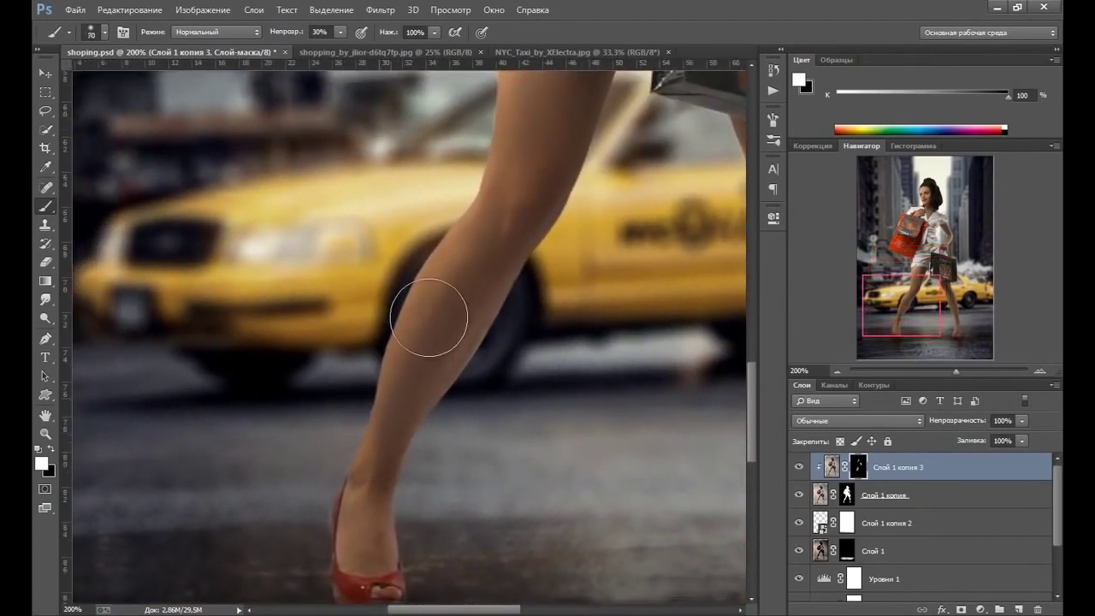
{"action": "left_click_drag", "start_coordinate": [496, 252], "coordinate": [472, 225]}
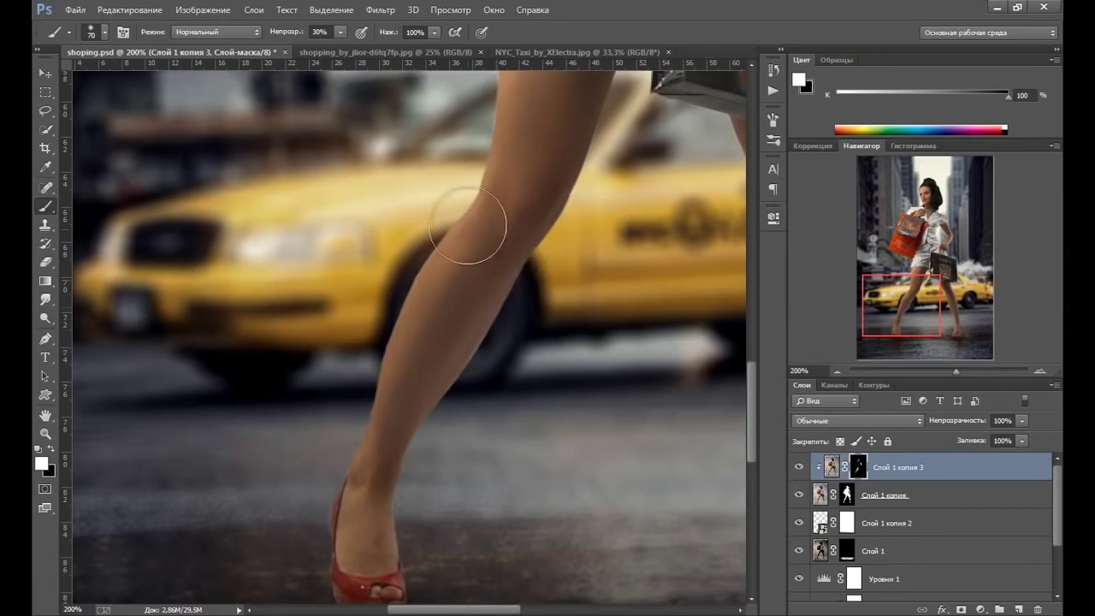
{"action": "key", "text": "bracketleft"}
{"action": "key", "text": "bracketleft"}
{"action": "key", "text": "bracketleft"}
{"action": "key", "text": "bracketleft"}
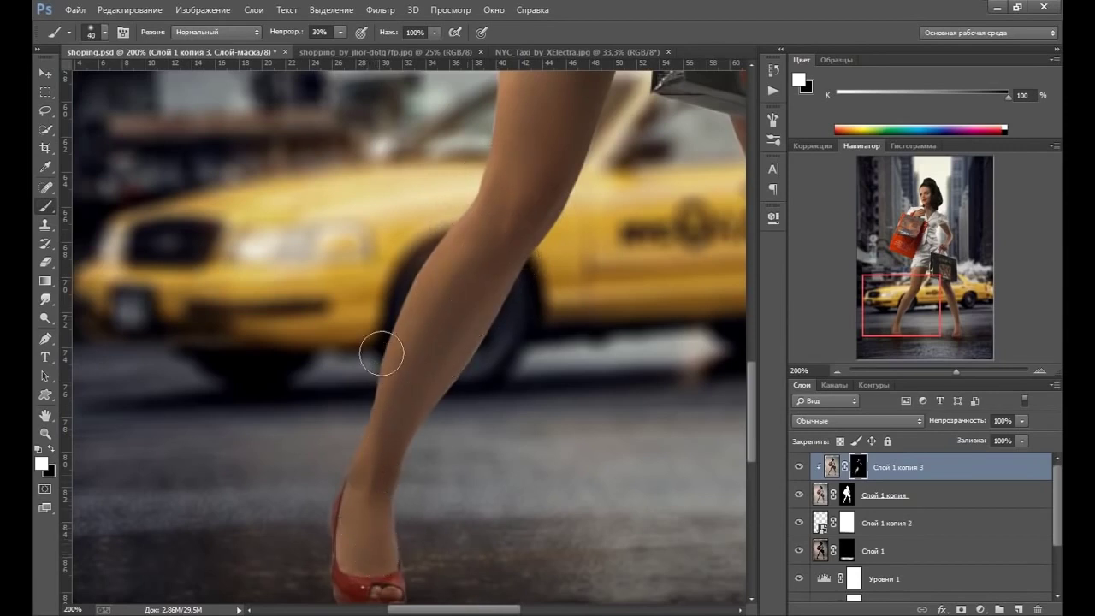
{"action": "left_click_drag", "start_coordinate": [397, 385], "coordinate": [213, 380]}
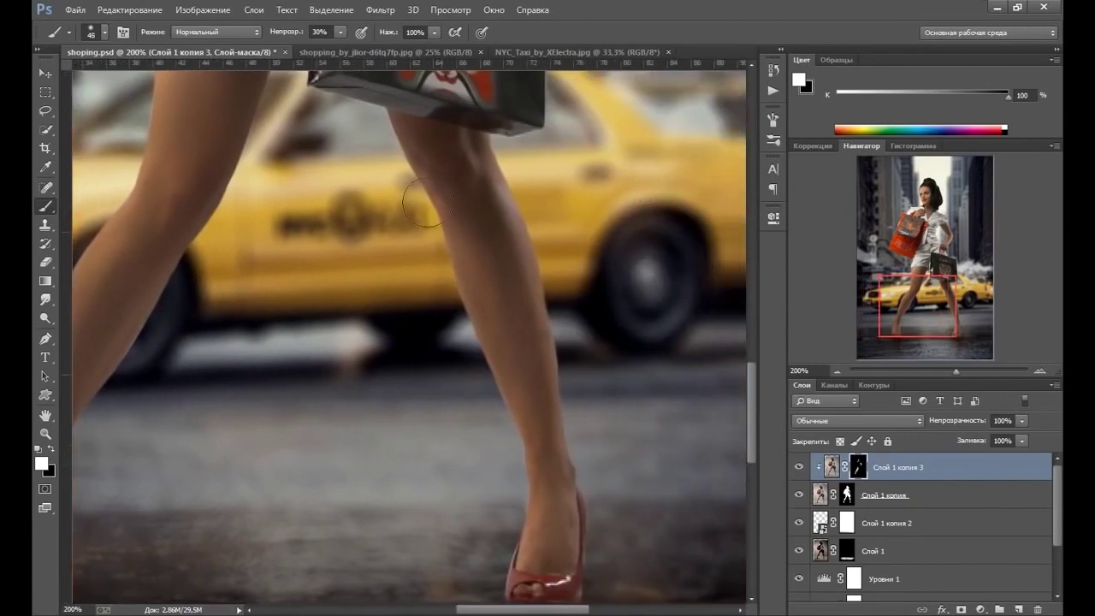
{"action": "key", "text": "bracketright"}
{"action": "key", "text": "bracketright"}
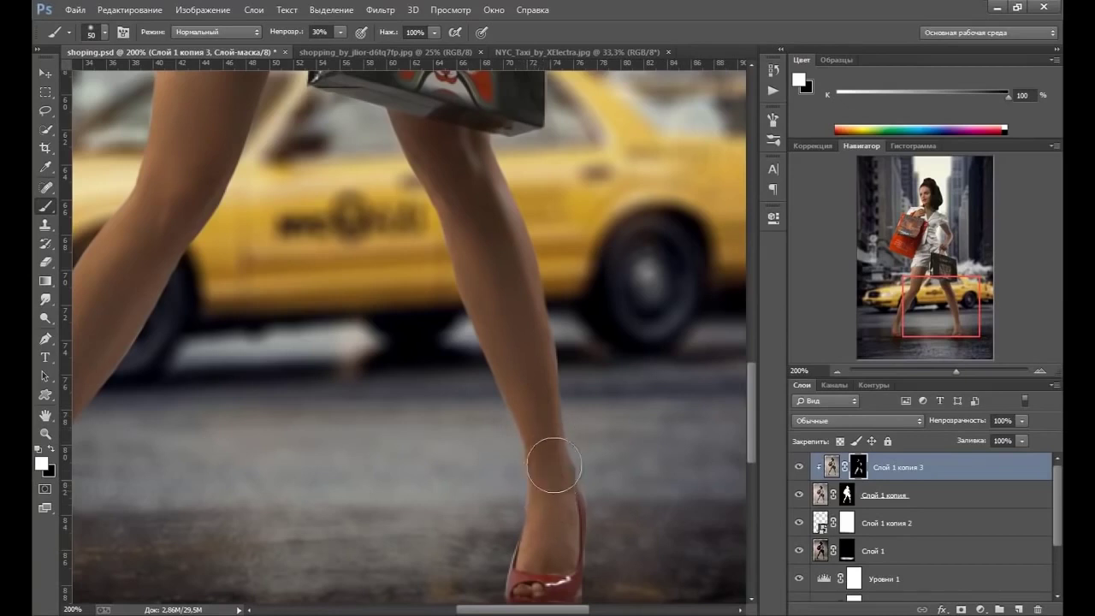
{"action": "key", "text": "bracketleft"}
{"action": "key", "text": "bracketleft"}
{"action": "key", "text": "bracketleft"}
Fit the image on screen and add a Curves layer lifting input 109 to output 164.
{"action": "key", "text": "z"}
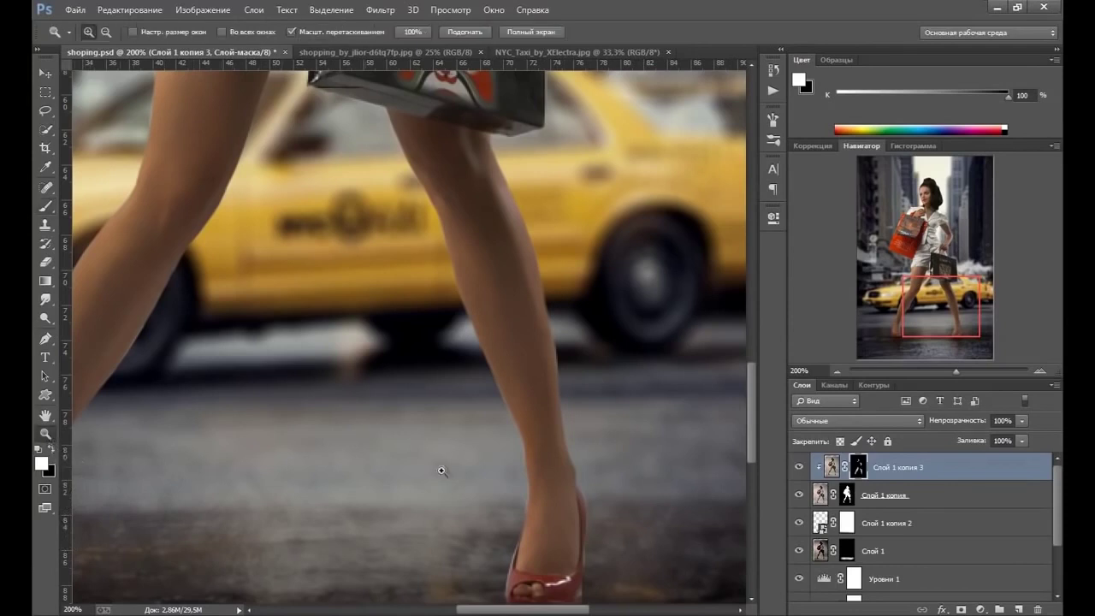
{"action": "right_click", "coordinate": [470, 371]}
{"action": "left_click", "coordinate": [491, 381]}
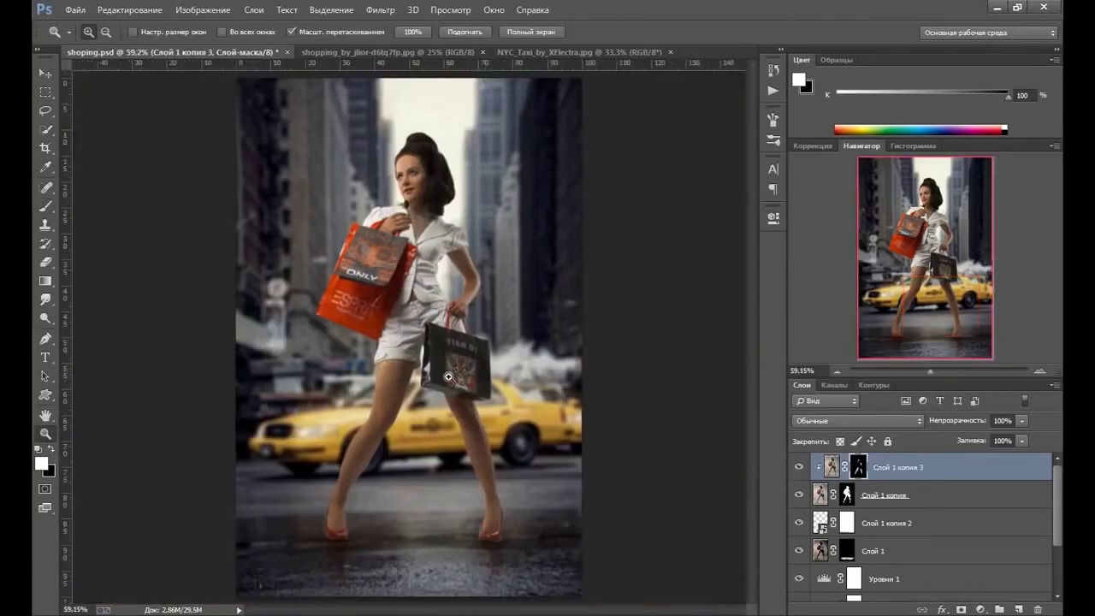
{"action": "left_click", "coordinate": [831, 465]}
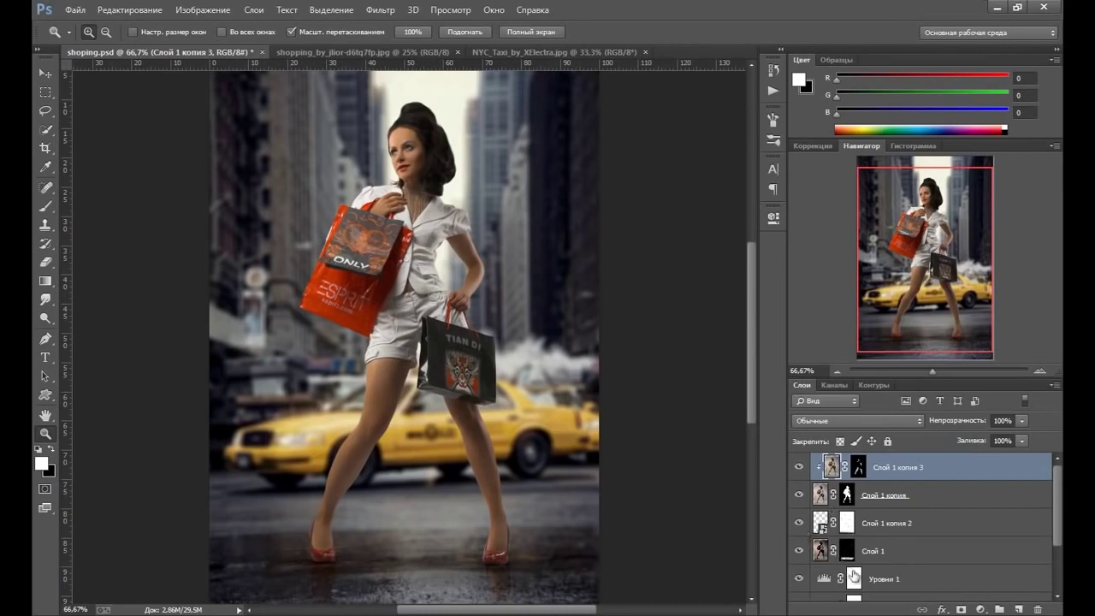
{"action": "left_click", "coordinate": [981, 609]}
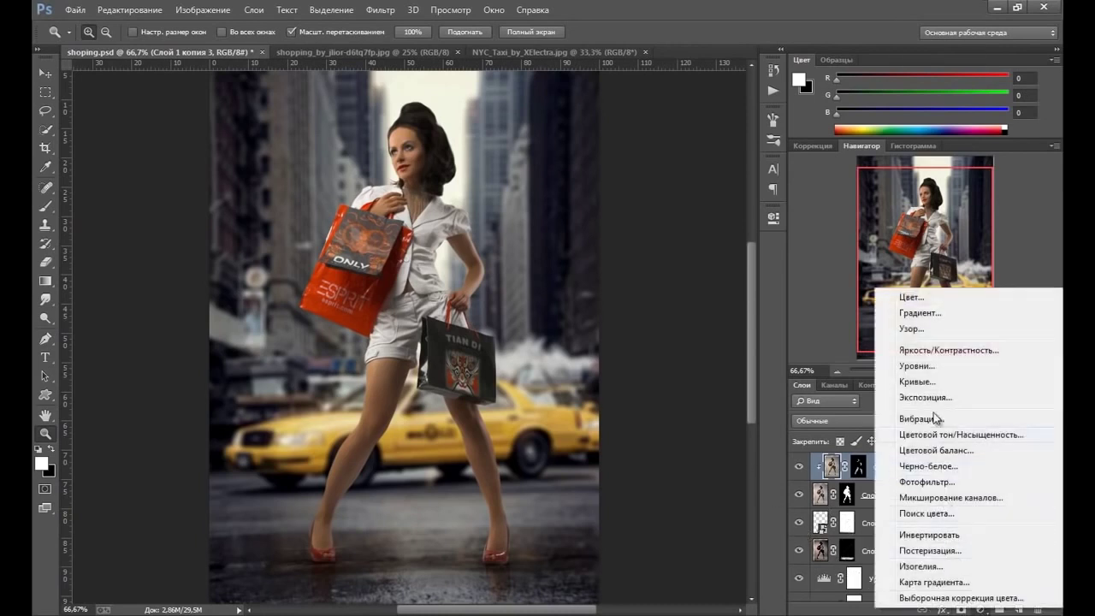
{"action": "left_click", "coordinate": [898, 379]}
{"action": "left_click_drag", "start_coordinate": [660, 359], "coordinate": [652, 336]}
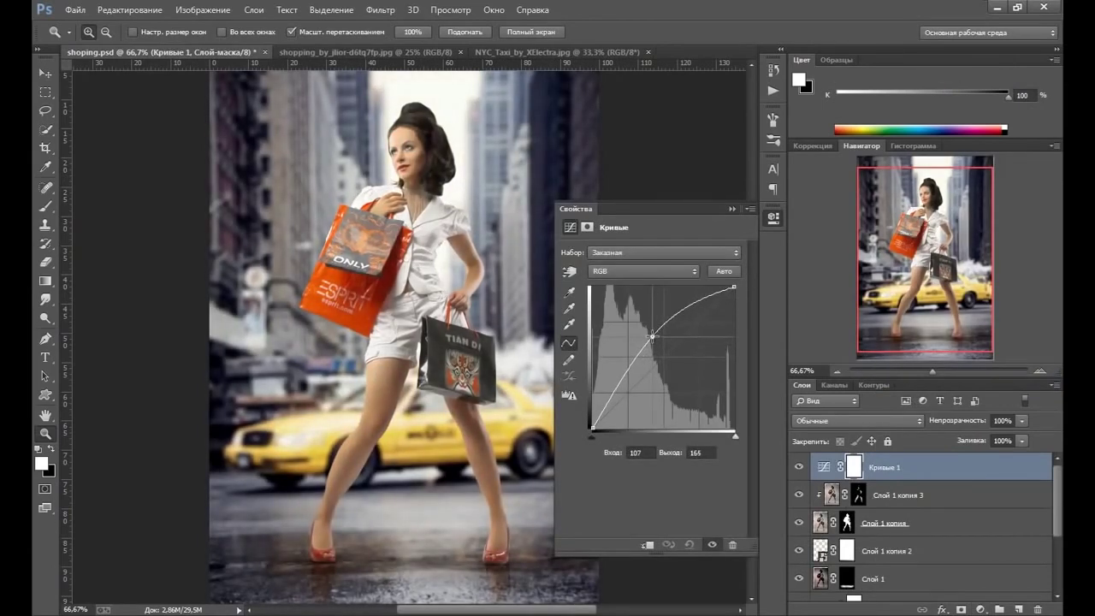
{"action": "left_click_drag", "start_coordinate": [652, 336], "coordinate": [654, 337]}
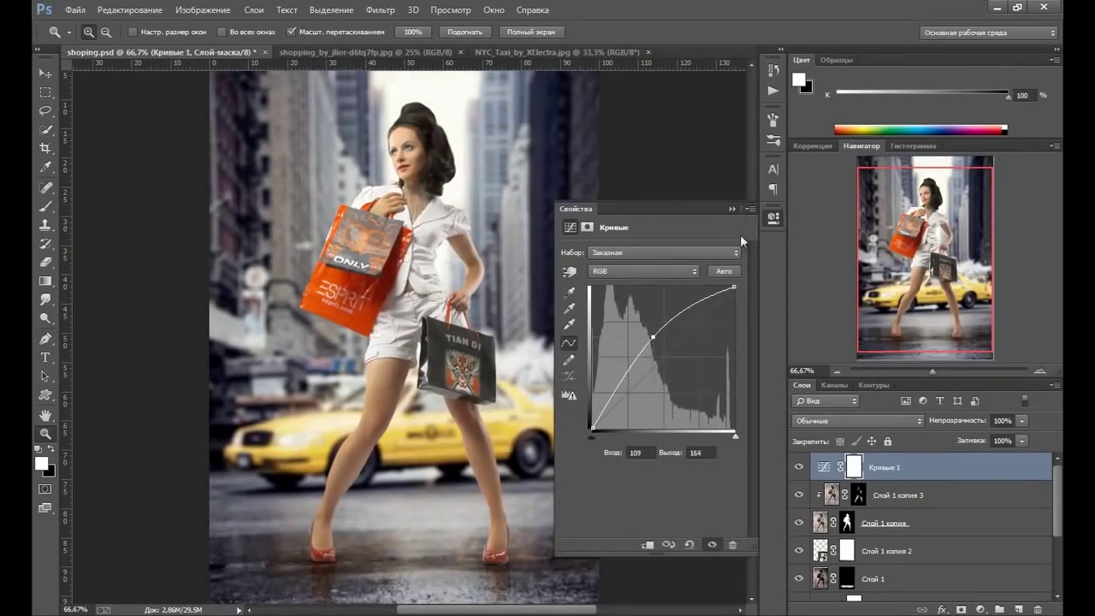
Fill the Кривые 1 mask with black and clip it to the model layer below.
{"action": "left_click", "coordinate": [731, 208]}
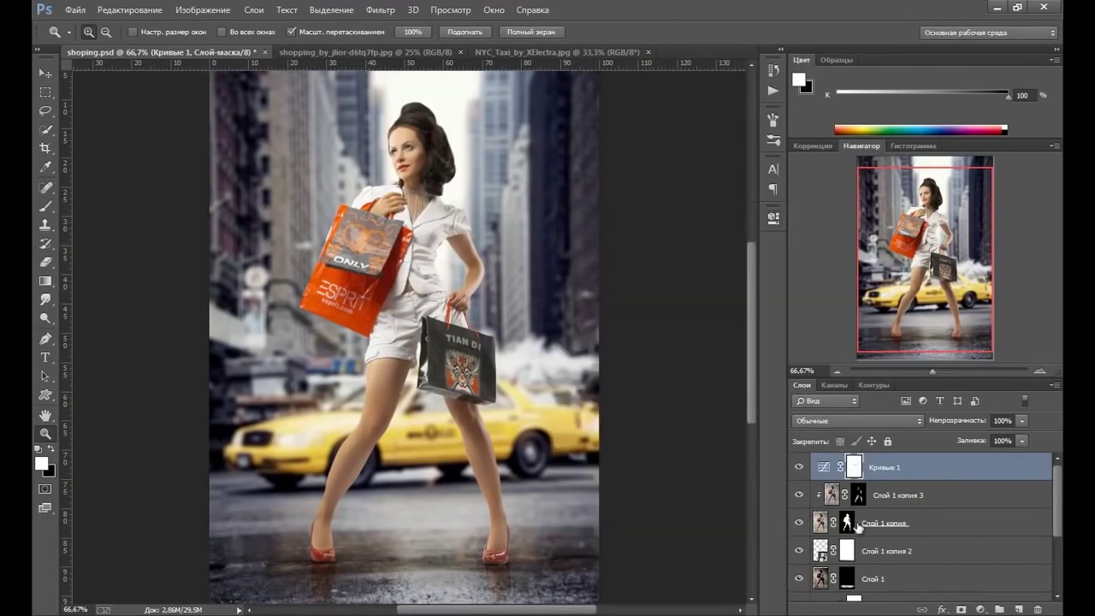
{"action": "key", "text": "x"}
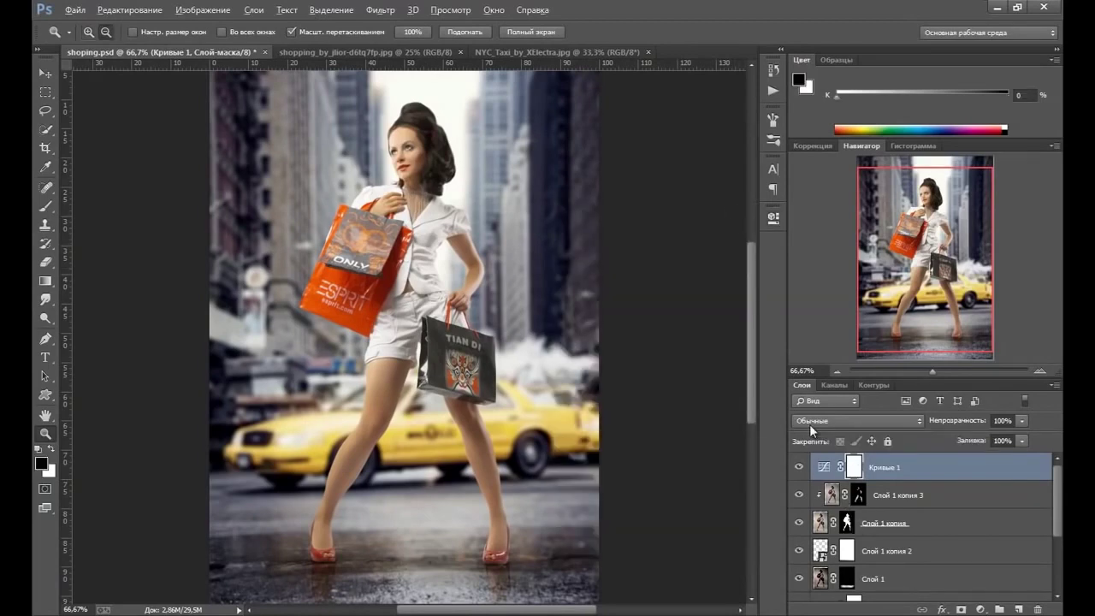
{"action": "key", "text": "alt+BackSpace"}
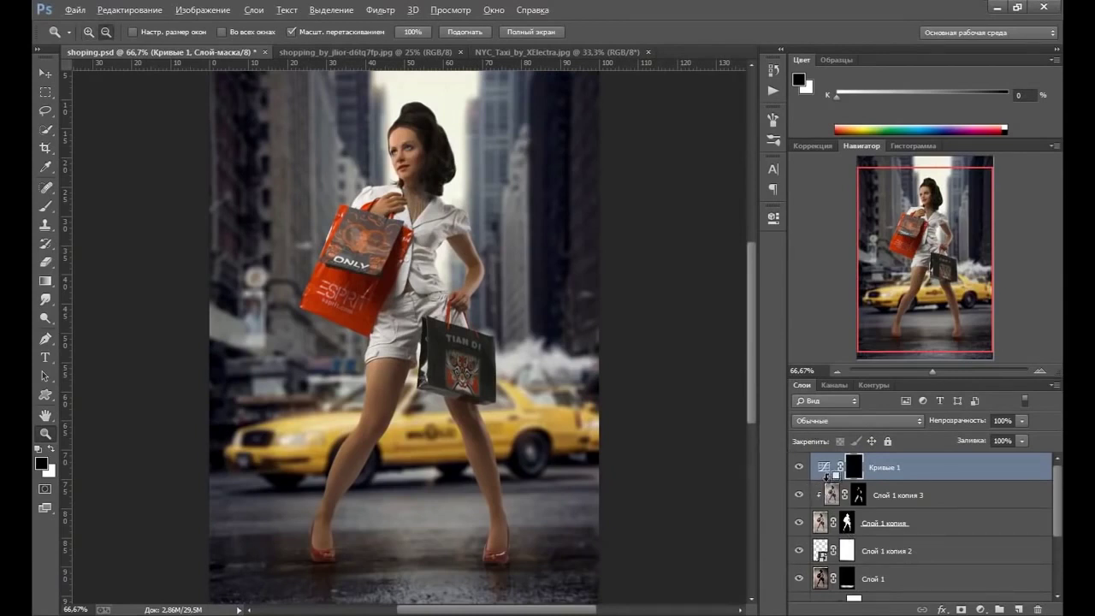
{"action": "left_click", "coordinate": [827, 473], "text": "alt"}
Add a second Curves layer, Кривые 2, pulling the curve down to darken.
{"action": "left_click", "coordinate": [981, 609]}
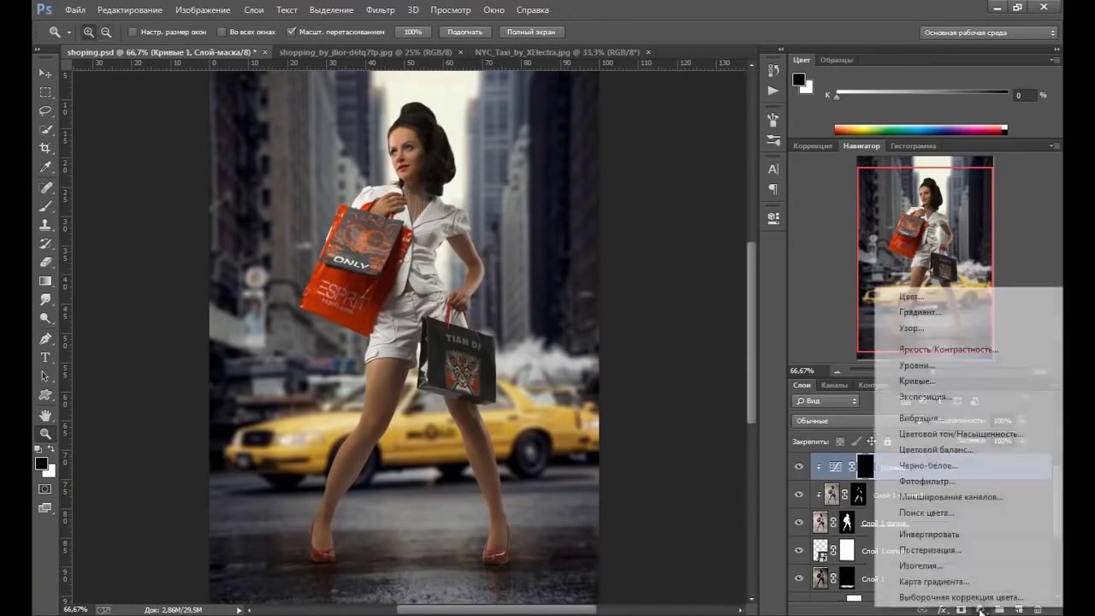
{"action": "left_click", "coordinate": [917, 381]}
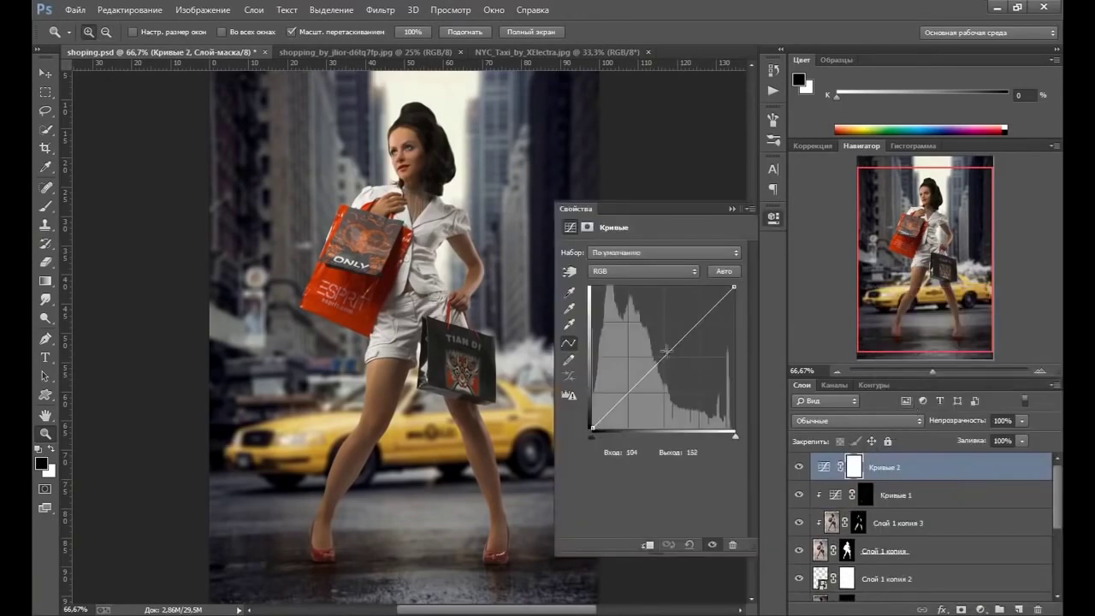
{"action": "left_click_drag", "start_coordinate": [660, 360], "coordinate": [678, 373]}
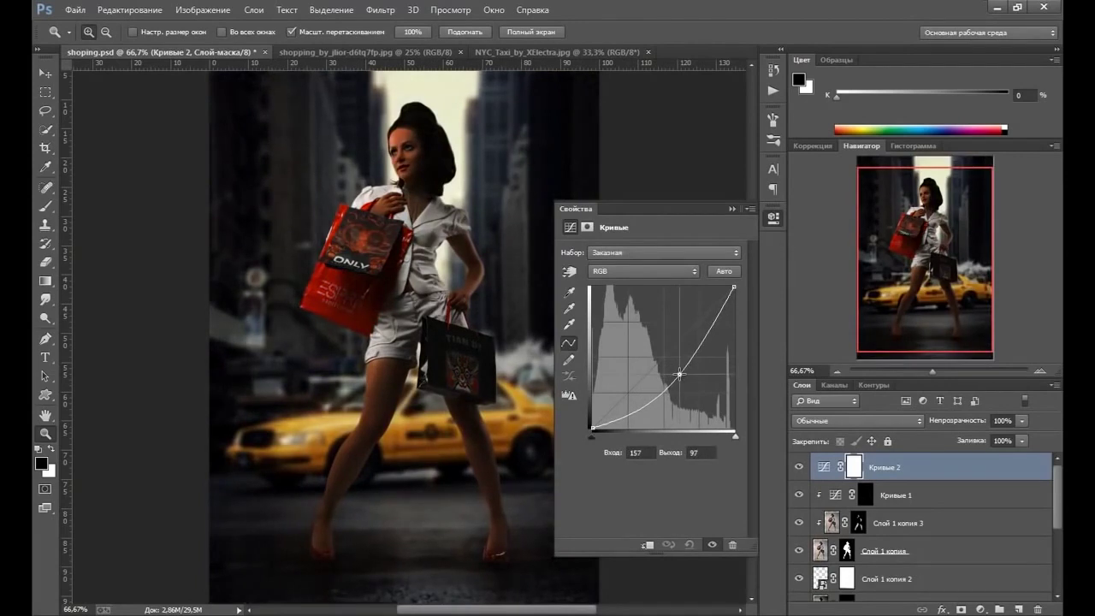
{"action": "left_click_drag", "start_coordinate": [679, 374], "coordinate": [680, 376]}
Clip Кривые 2 to Кривые 1 and fill its mask with black.
{"action": "left_click", "coordinate": [732, 209]}
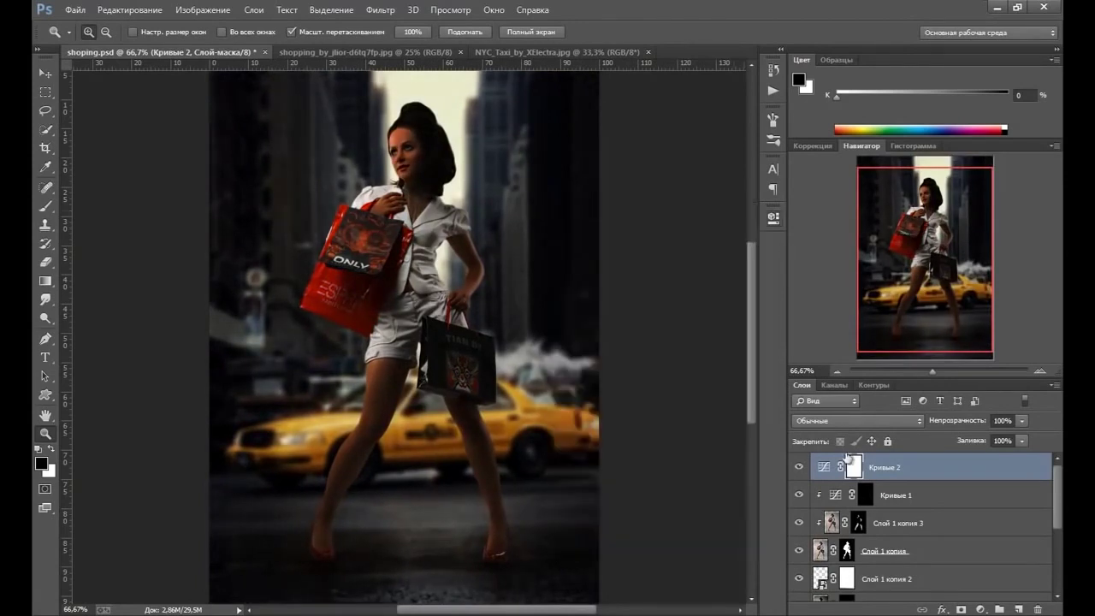
{"action": "left_click", "coordinate": [829, 481], "text": "alt"}
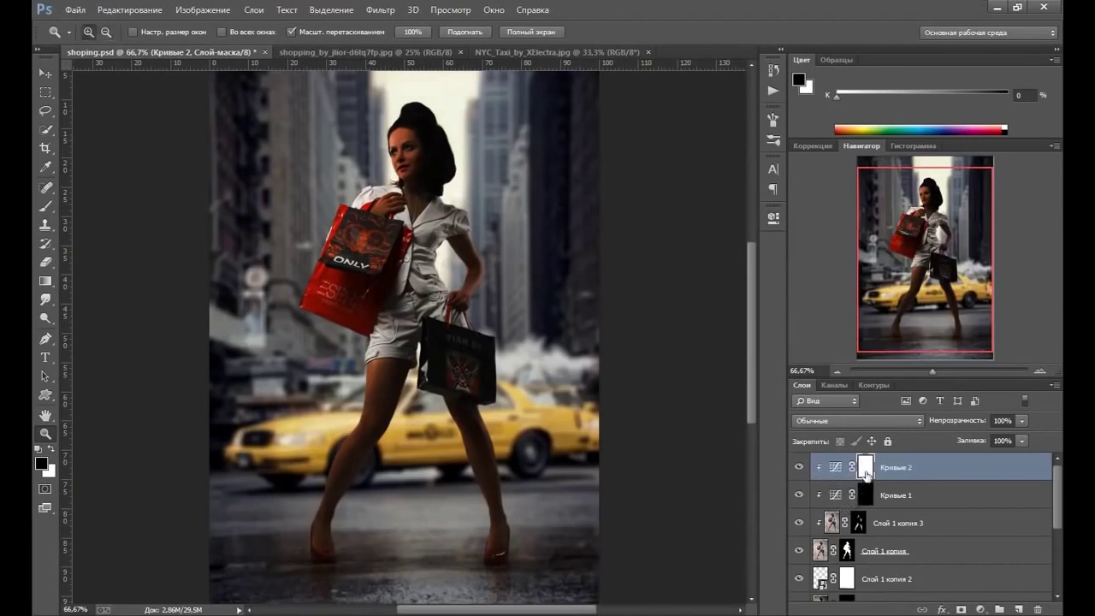
{"action": "key", "text": "alt"}
{"action": "key", "text": "alt+BackSpace"}
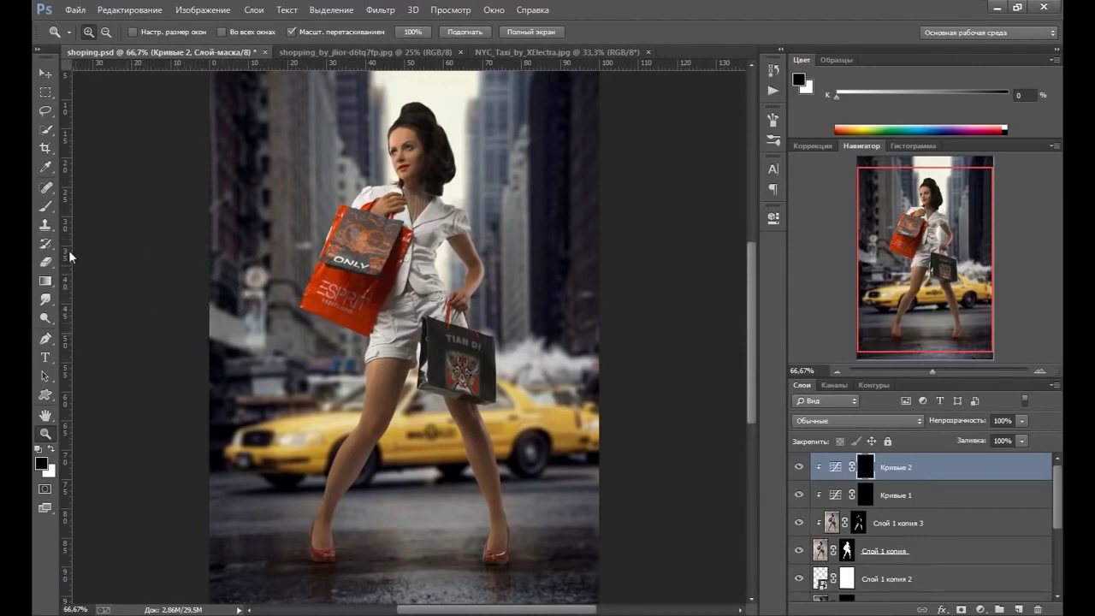
{"action": "left_click", "coordinate": [45, 207]}
Set up a 58 px brush, select the Кривые 1 mask and make white the painting colour.
{"action": "left_click", "coordinate": [435, 33]}
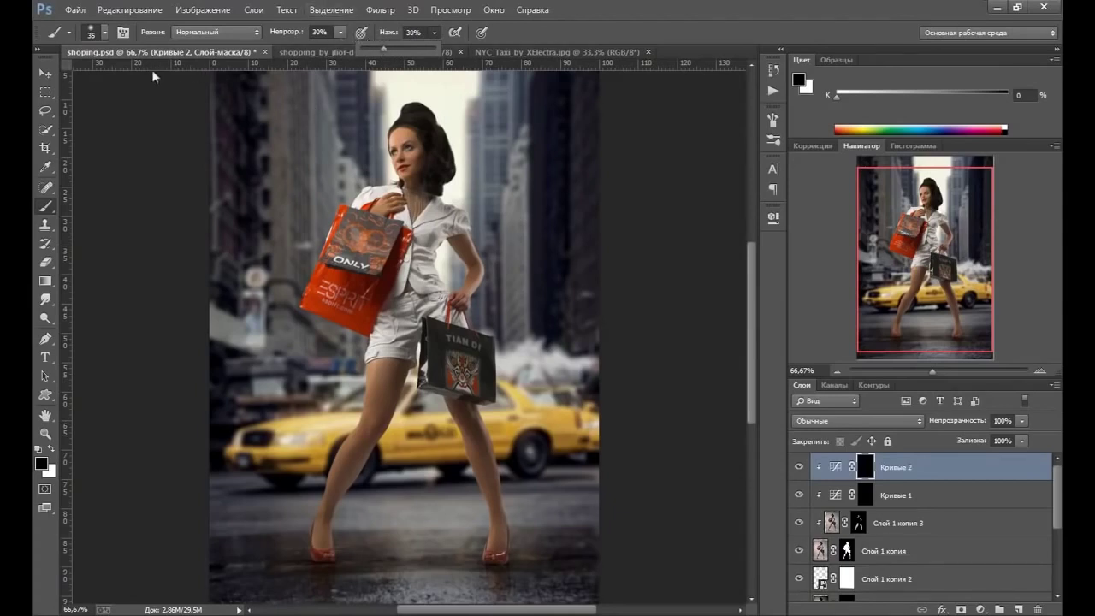
{"action": "left_click", "coordinate": [102, 32]}
{"action": "left_click_drag", "start_coordinate": [128, 81], "coordinate": [139, 82]}
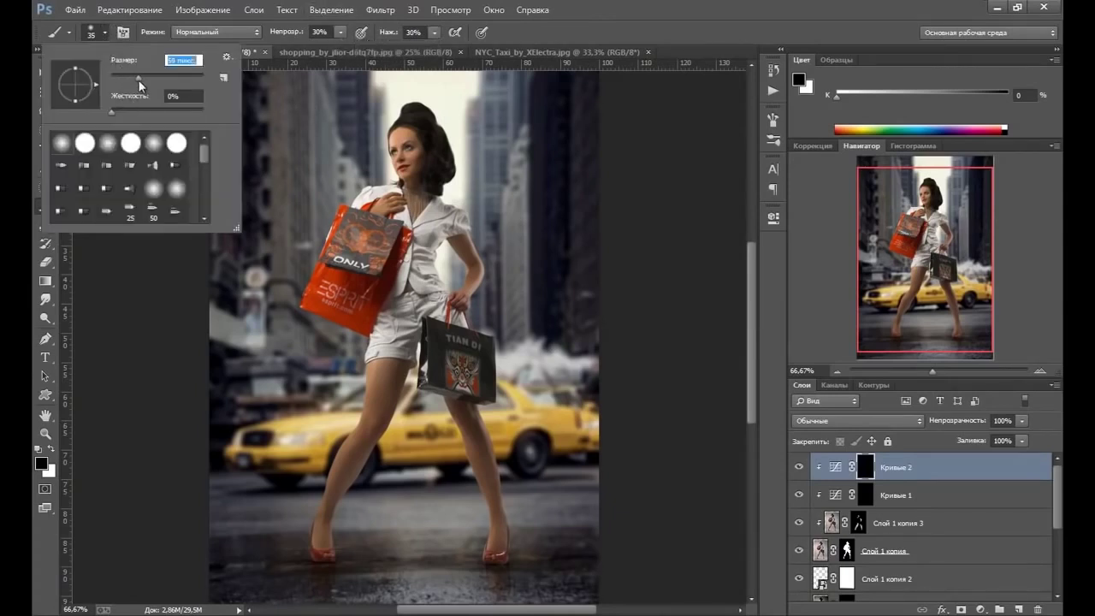
{"action": "left_click", "coordinate": [612, 36]}
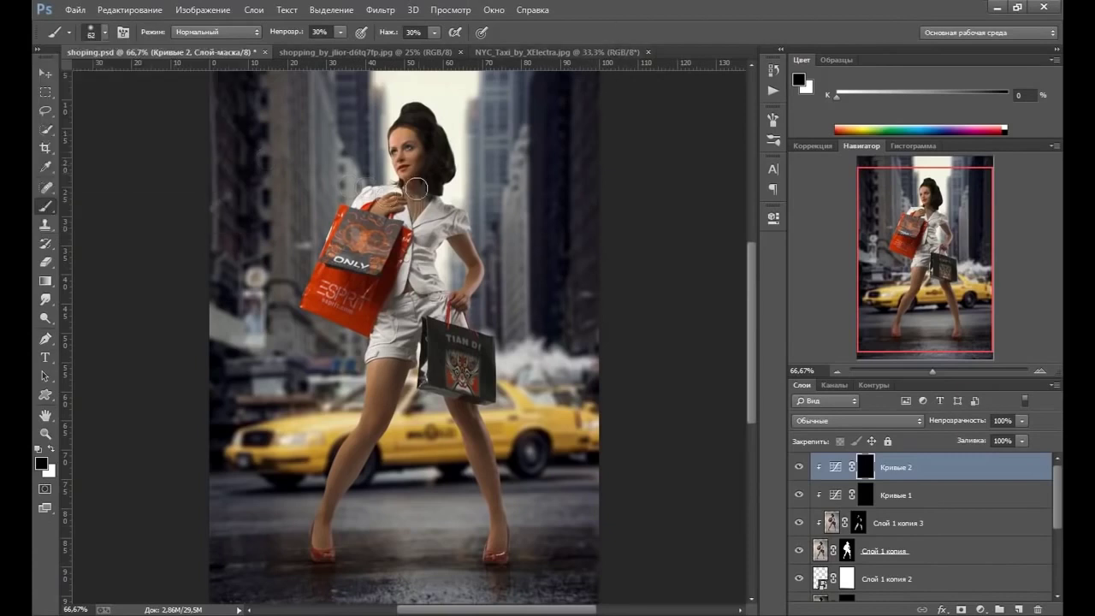
{"action": "left_click_drag", "start_coordinate": [375, 224], "coordinate": [451, 236]}
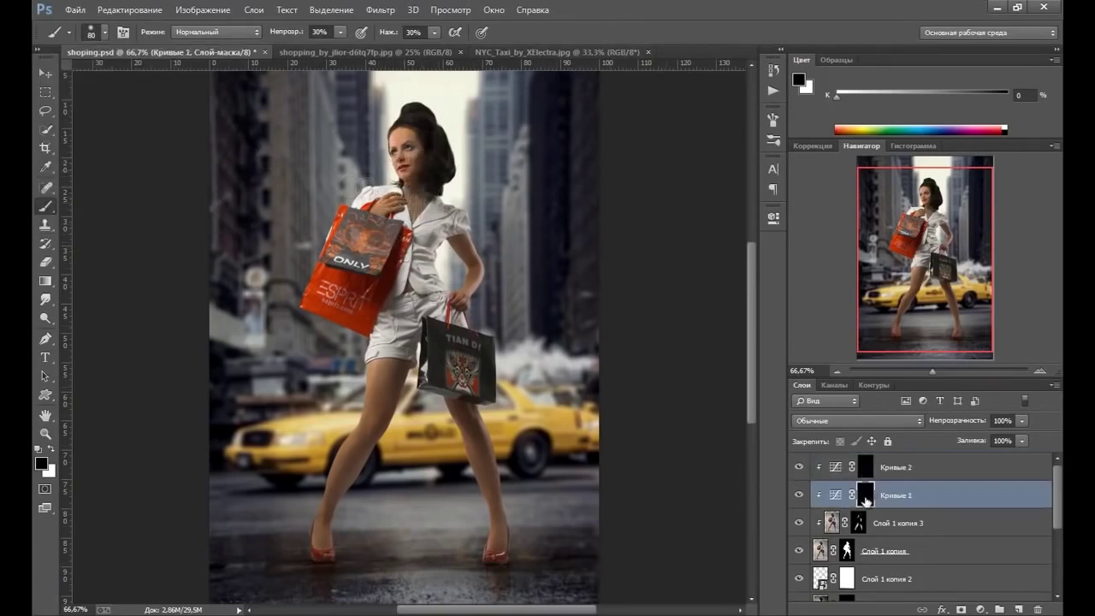
{"action": "left_click", "coordinate": [863, 501]}
{"action": "key", "text": "x"}
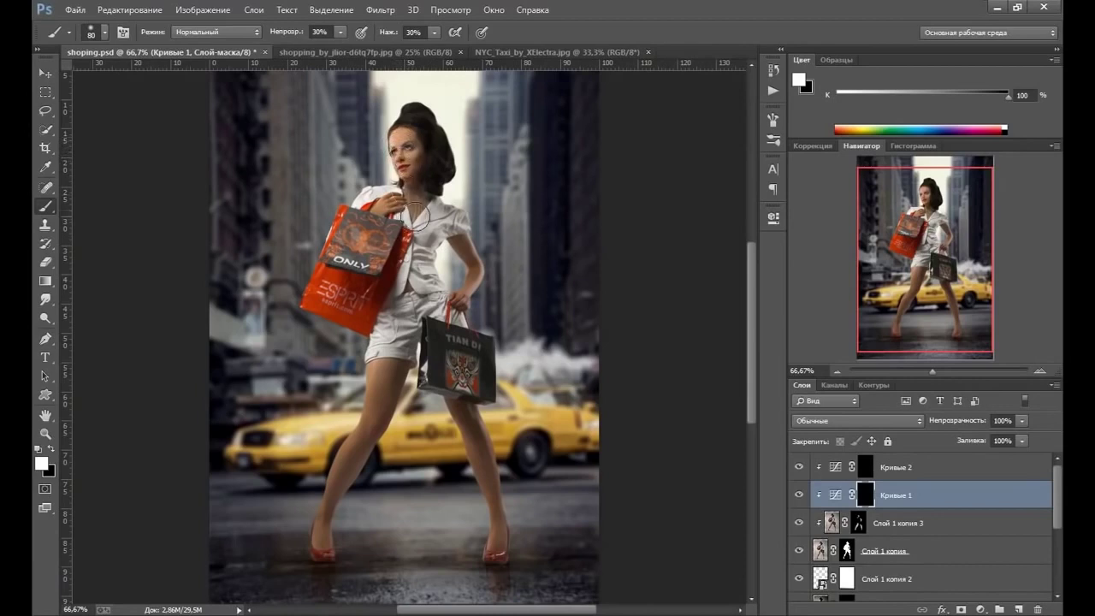
Paint white on the Кривые 1 mask over the face, chest, both legs and shirt.
{"action": "left_click_drag", "start_coordinate": [400, 156], "coordinate": [402, 233]}
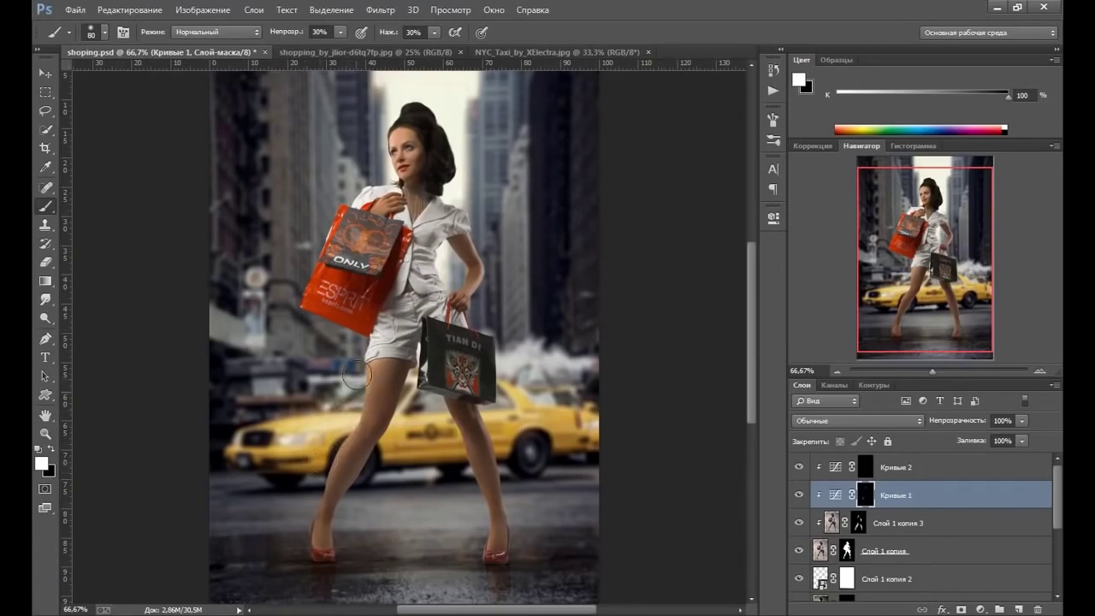
{"action": "left_click_drag", "start_coordinate": [342, 408], "coordinate": [323, 456]}
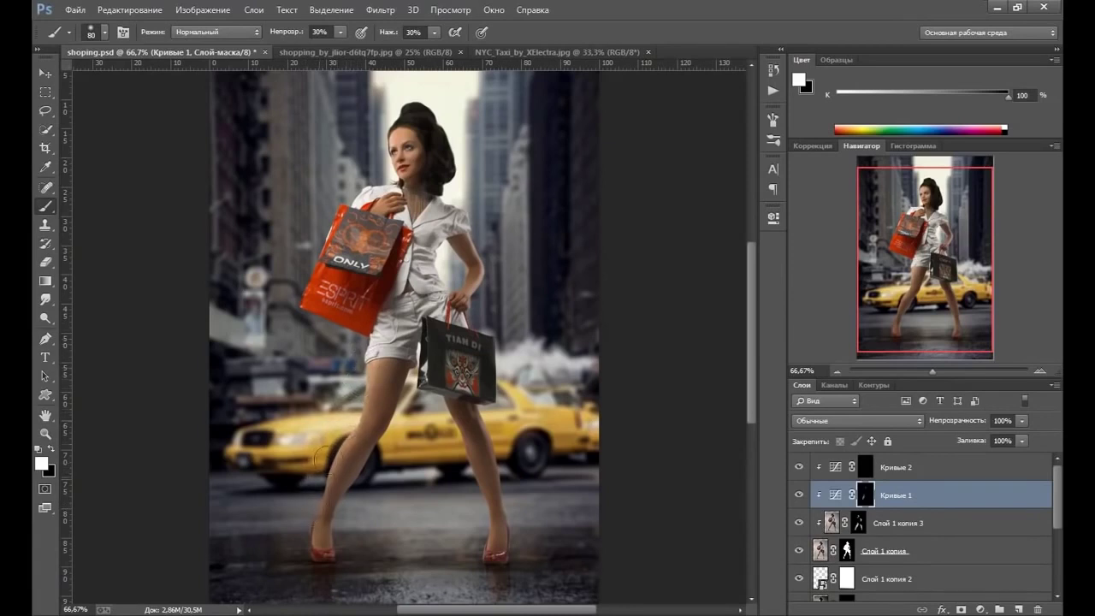
{"action": "mouse_move", "coordinate": [355, 381]}
{"action": "left_mouse_down"}
{"action": "mouse_move", "coordinate": [342, 533]}
{"action": "mouse_move", "coordinate": [389, 422]}
{"action": "mouse_move", "coordinate": [382, 463]}
{"action": "mouse_move", "coordinate": [345, 526]}
{"action": "mouse_move", "coordinate": [311, 535]}
{"action": "left_mouse_up"}
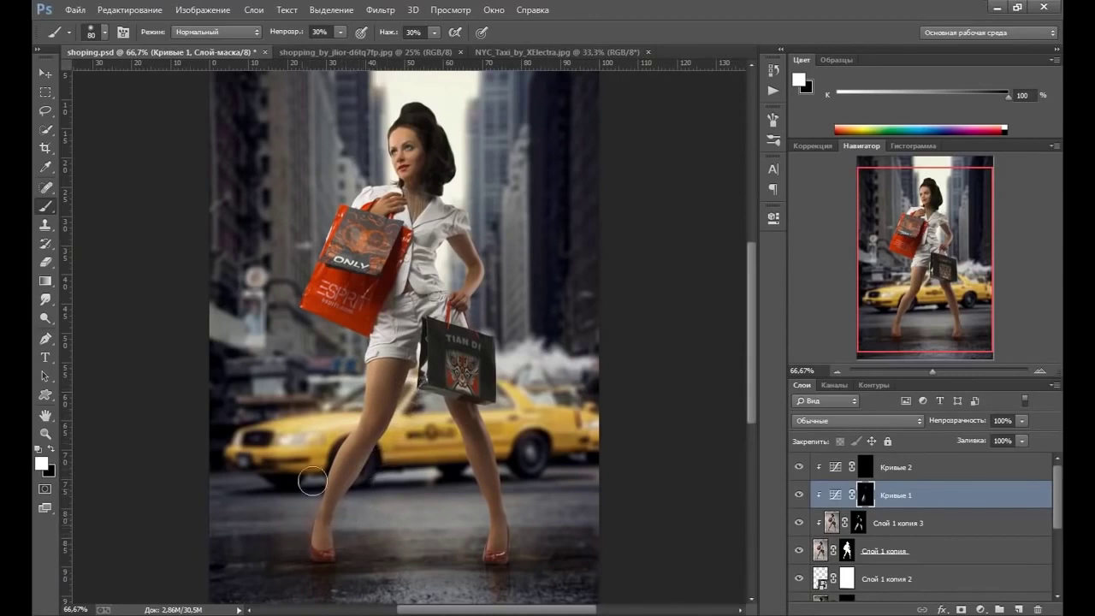
{"action": "mouse_move", "coordinate": [497, 431]}
{"action": "left_mouse_down"}
{"action": "mouse_move", "coordinate": [452, 438]}
{"action": "mouse_move", "coordinate": [484, 513]}
{"action": "mouse_move", "coordinate": [475, 565]}
{"action": "mouse_move", "coordinate": [513, 493]}
{"action": "mouse_move", "coordinate": [504, 437]}
{"action": "mouse_move", "coordinate": [510, 504]}
{"action": "mouse_move", "coordinate": [476, 471]}
{"action": "mouse_move", "coordinate": [501, 359]}
{"action": "left_mouse_up"}
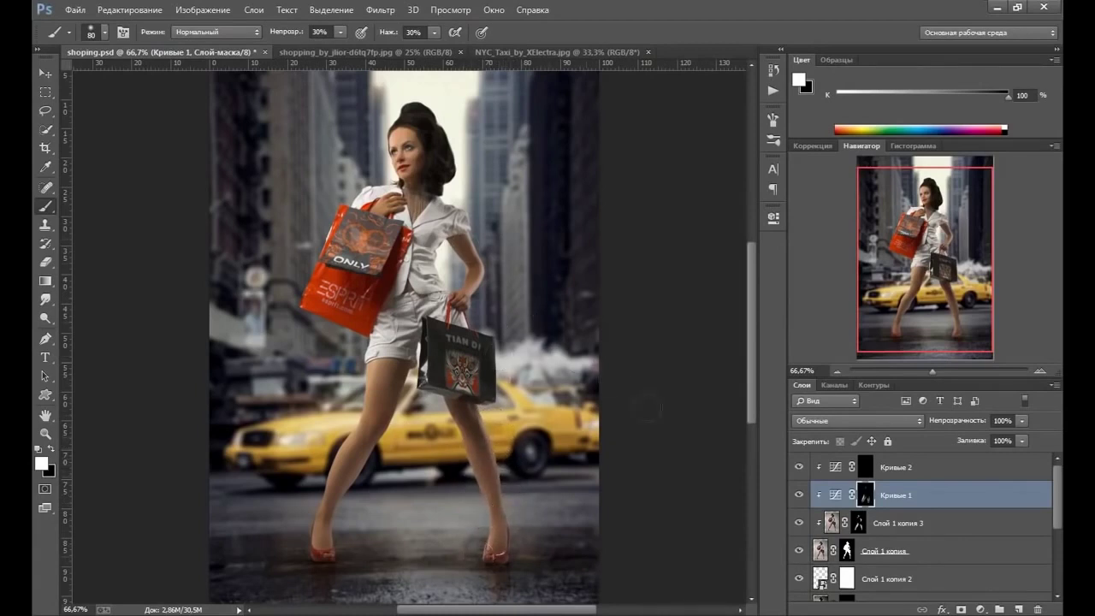
{"action": "left_click", "coordinate": [799, 519]}
{"action": "left_click_drag", "start_coordinate": [444, 267], "coordinate": [443, 254]}
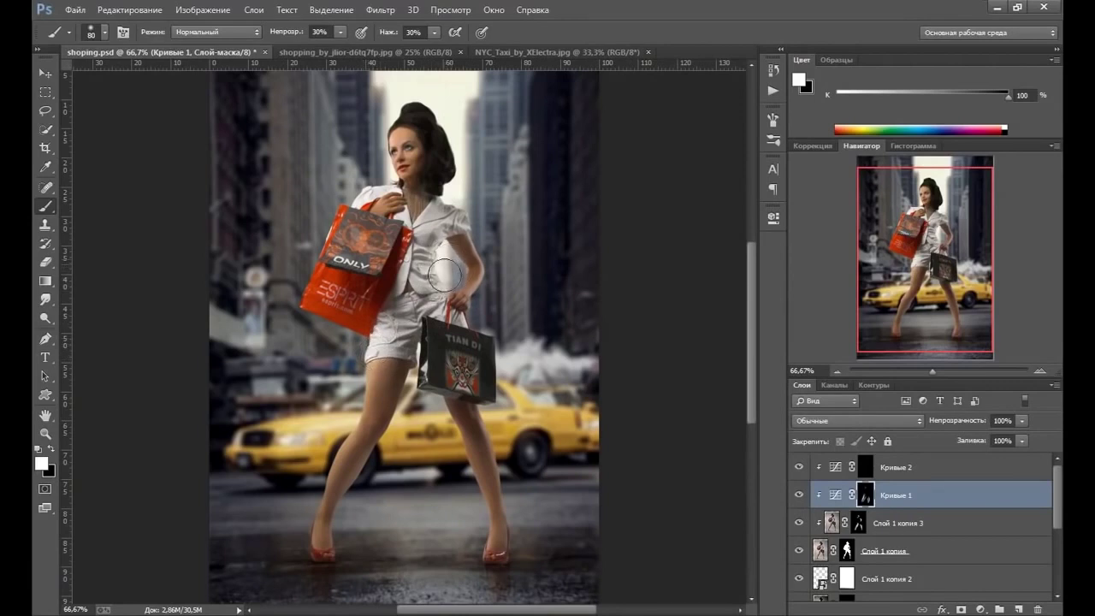
{"action": "left_click_drag", "start_coordinate": [440, 264], "coordinate": [462, 248]}
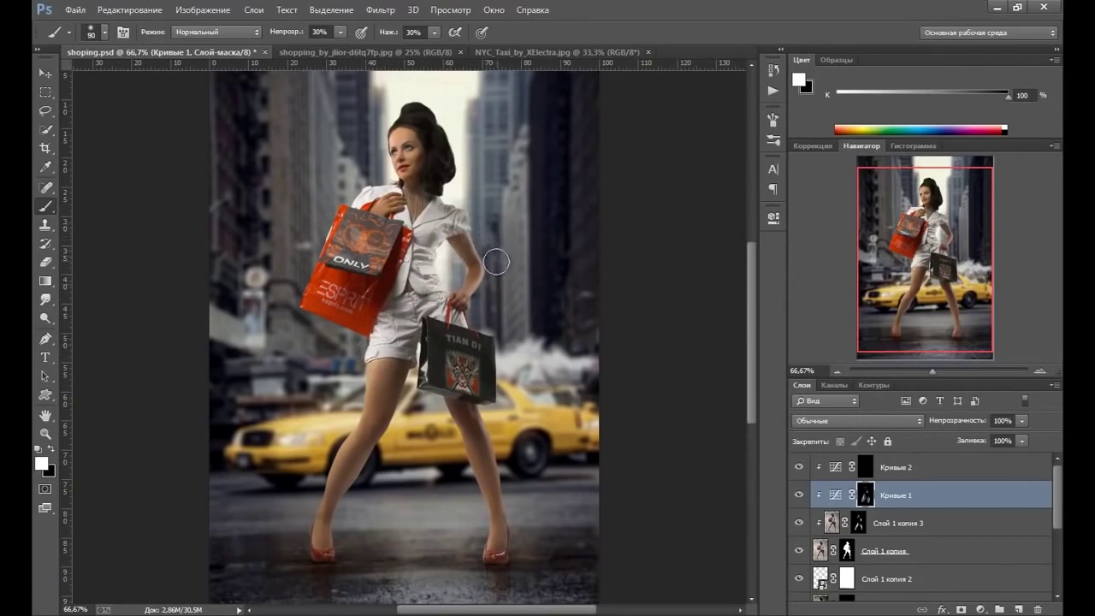
{"action": "key", "text": "bracketleft"}
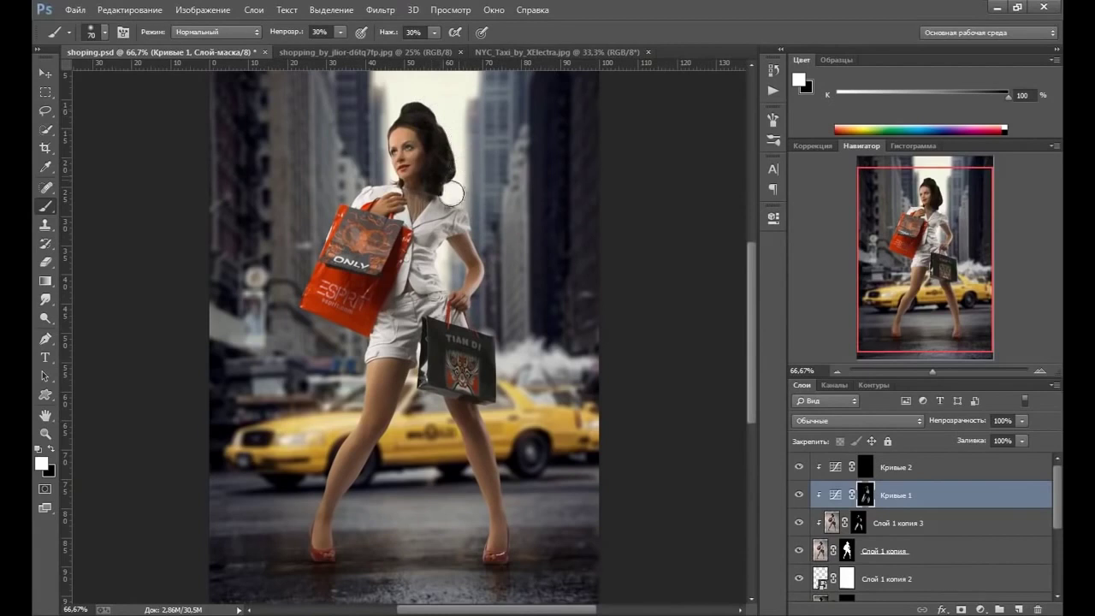
{"action": "key", "text": "bracketright"}
{"action": "key", "text": "bracketright"}
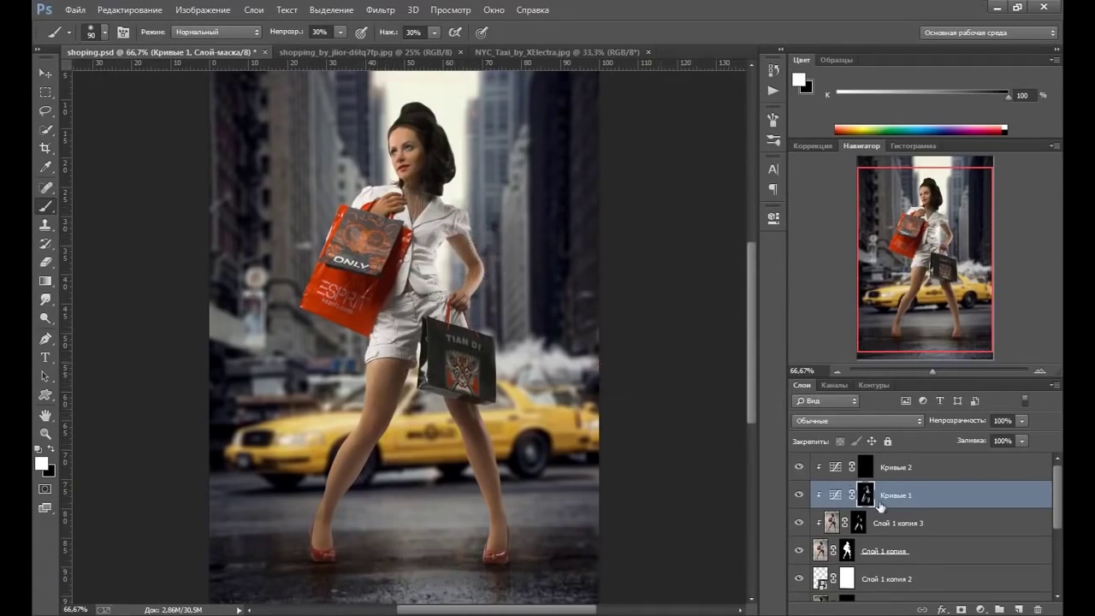
Select the Кривые 2 mask and paint white down the legs and around the shoes.
{"action": "left_click", "coordinate": [866, 469]}
{"action": "left_click", "coordinate": [802, 469]}
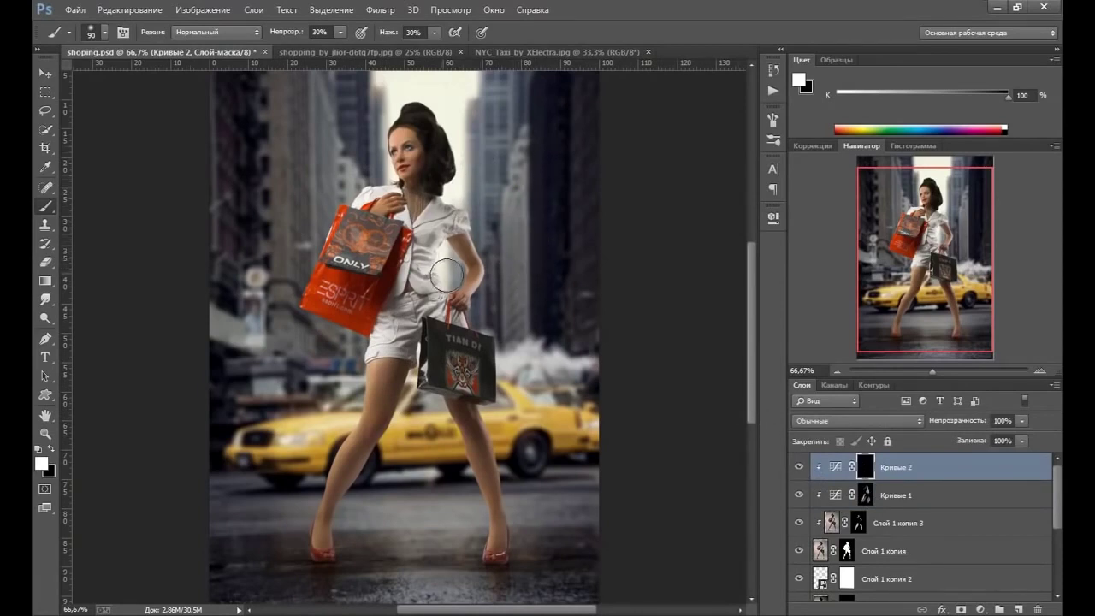
{"action": "key", "text": "bracketleft"}
{"action": "key", "text": "bracketleft"}
{"action": "key", "text": "bracketleft"}
{"action": "key", "text": "bracketleft"}
{"action": "mouse_move", "coordinate": [349, 459]}
{"action": "left_mouse_down"}
{"action": "mouse_move", "coordinate": [324, 524]}
{"action": "mouse_move", "coordinate": [386, 416]}
{"action": "mouse_move", "coordinate": [369, 440]}
{"action": "left_mouse_up"}
{"action": "mouse_move", "coordinate": [457, 405]}
{"action": "left_mouse_down"}
{"action": "mouse_move", "coordinate": [502, 508]}
{"action": "mouse_move", "coordinate": [489, 560]}
{"action": "mouse_move", "coordinate": [504, 552]}
{"action": "mouse_move", "coordinate": [494, 565]}
{"action": "left_mouse_up"}
{"action": "mouse_move", "coordinate": [327, 548]}
{"action": "left_mouse_down"}
{"action": "mouse_move", "coordinate": [316, 558]}
{"action": "mouse_move", "coordinate": [333, 557]}
{"action": "mouse_move", "coordinate": [303, 543]}
{"action": "mouse_move", "coordinate": [313, 550]}
{"action": "mouse_move", "coordinate": [320, 531]}
{"action": "mouse_move", "coordinate": [341, 544]}
{"action": "left_mouse_up"}
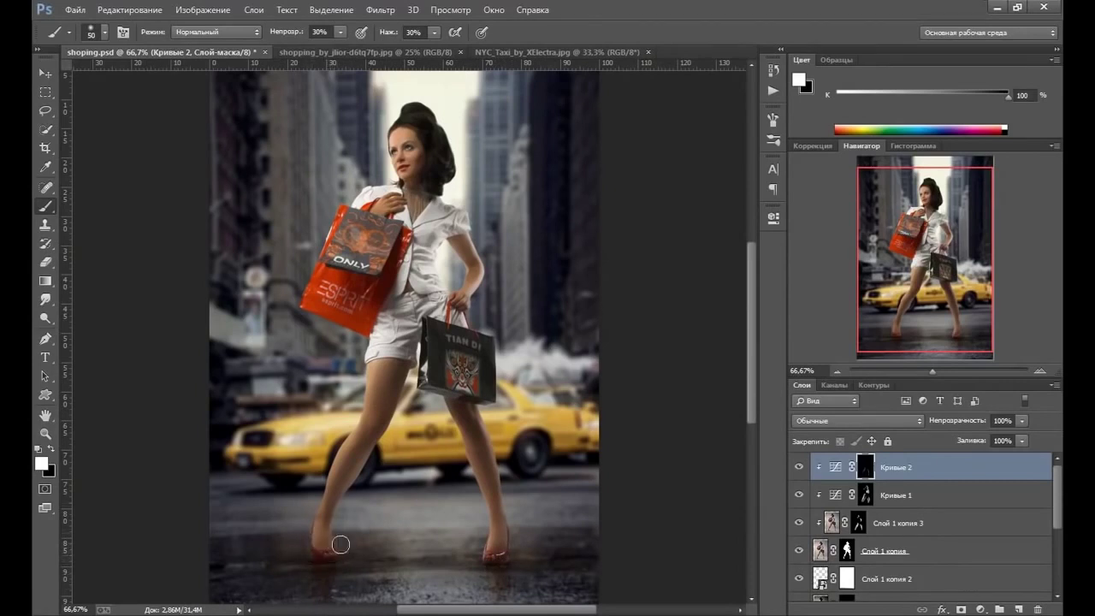
{"action": "left_click_drag", "start_coordinate": [501, 536], "coordinate": [505, 553]}
{"action": "mouse_move", "coordinate": [338, 536]}
{"action": "left_mouse_down"}
{"action": "mouse_move", "coordinate": [329, 557]}
{"action": "mouse_move", "coordinate": [321, 530]}
{"action": "mouse_move", "coordinate": [329, 551]}
{"action": "left_mouse_up"}
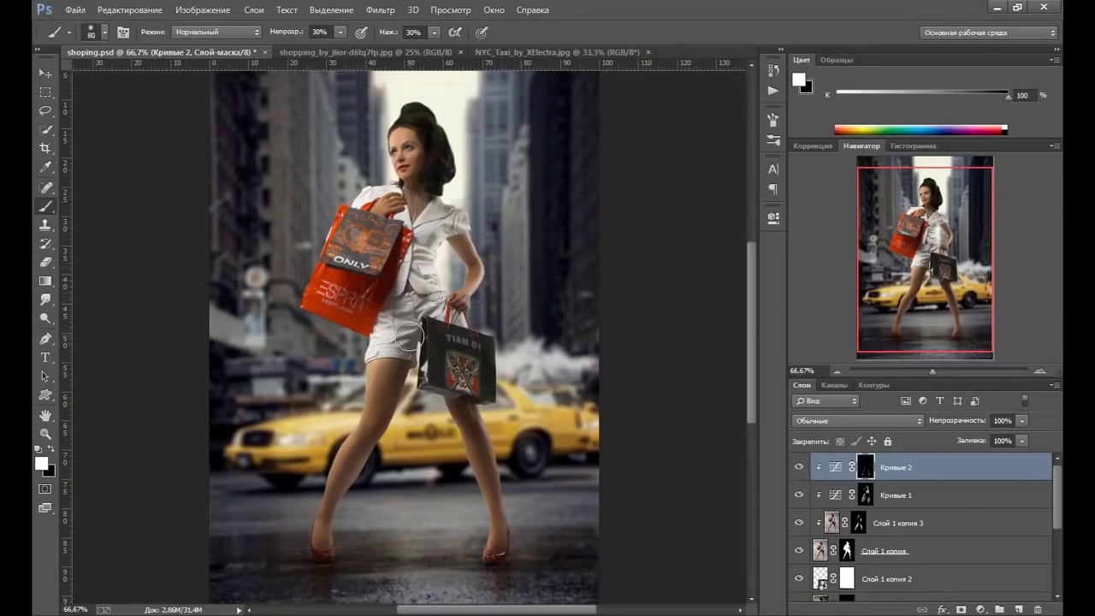
Paint the Кривые 2 mask from the shorts up the blouse to the shoulder sleeve.
{"action": "key", "text": "bracketright"}
{"action": "key", "text": "bracketright"}
{"action": "key", "text": "bracketright"}
{"action": "left_click_drag", "start_coordinate": [418, 323], "coordinate": [436, 267]}
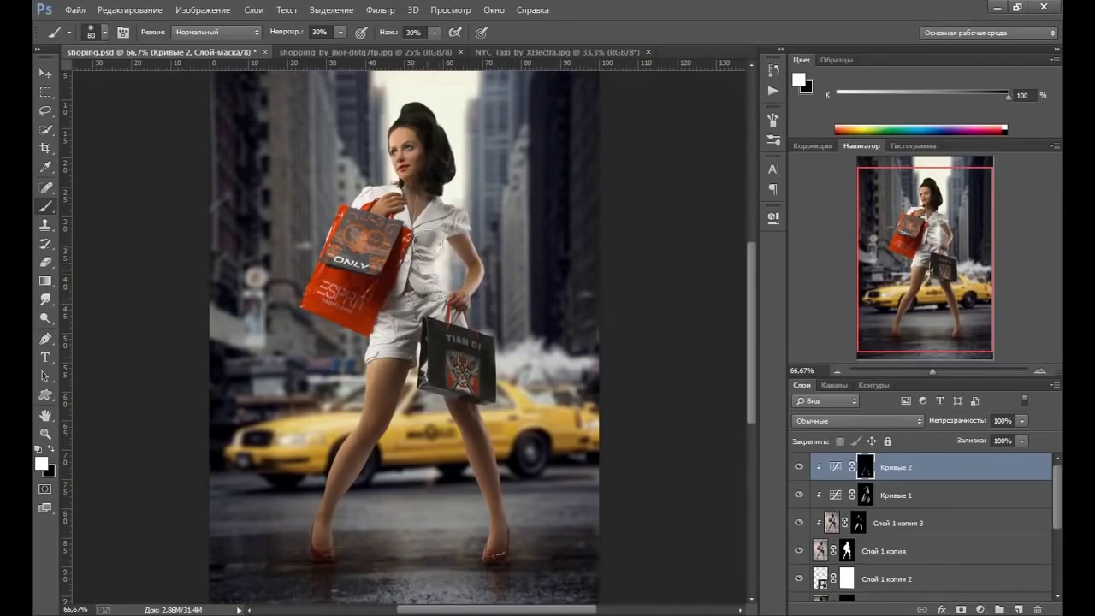
{"action": "key", "text": "bracketleft"}
{"action": "key", "text": "bracketright"}
{"action": "left_click_drag", "start_coordinate": [427, 244], "coordinate": [464, 246]}
{"action": "key", "text": "bracketleft"}
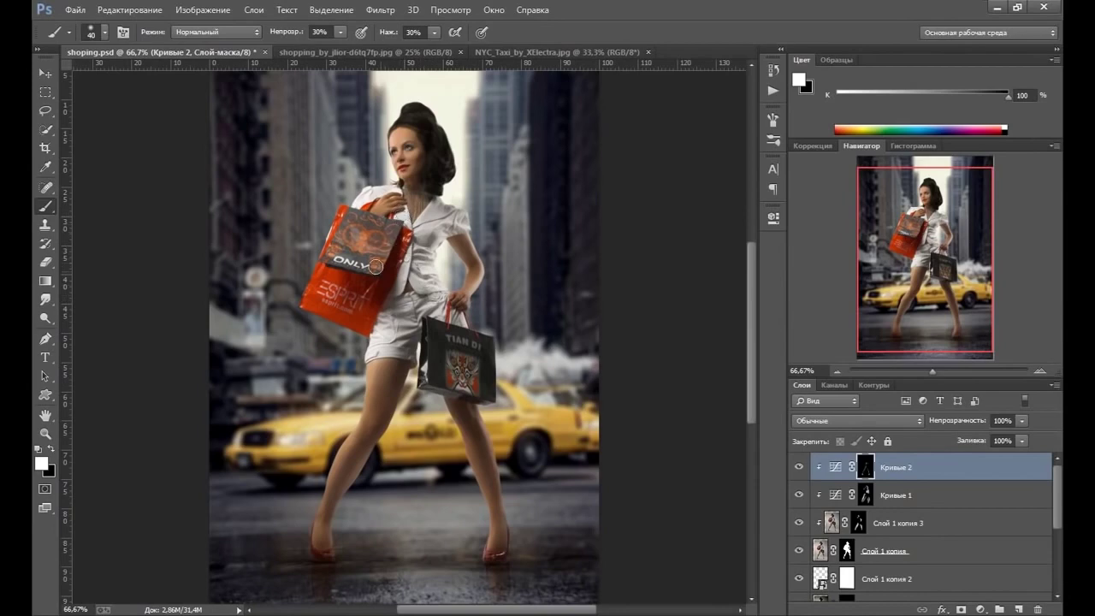
Zoom in to 200% on the woman's face and upper body.
{"action": "key", "text": "z"}
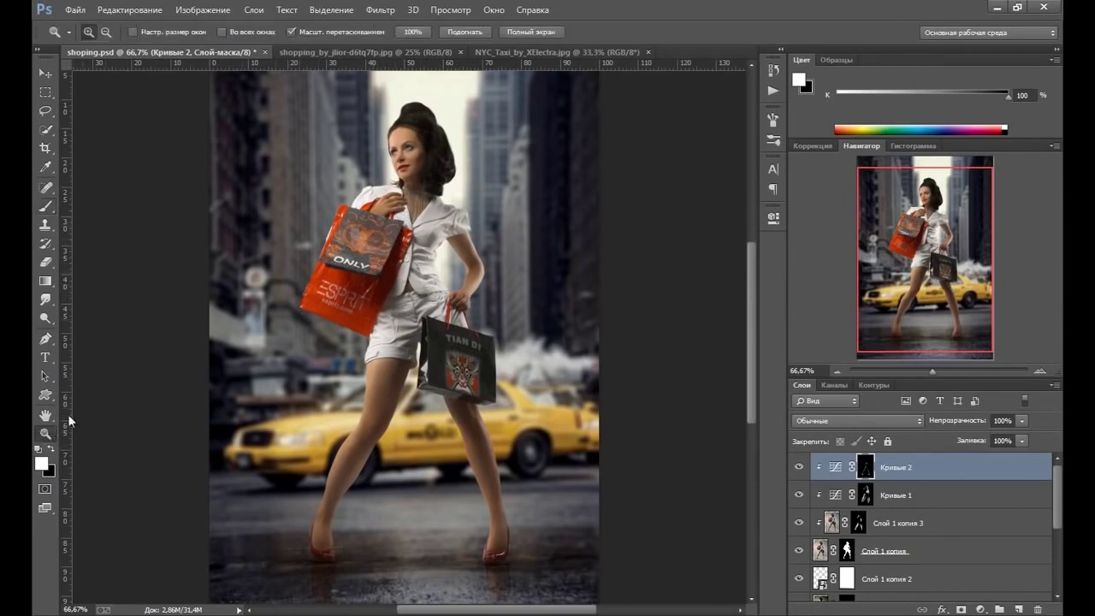
{"action": "left_click", "coordinate": [462, 225]}
{"action": "left_click", "coordinate": [404, 185]}
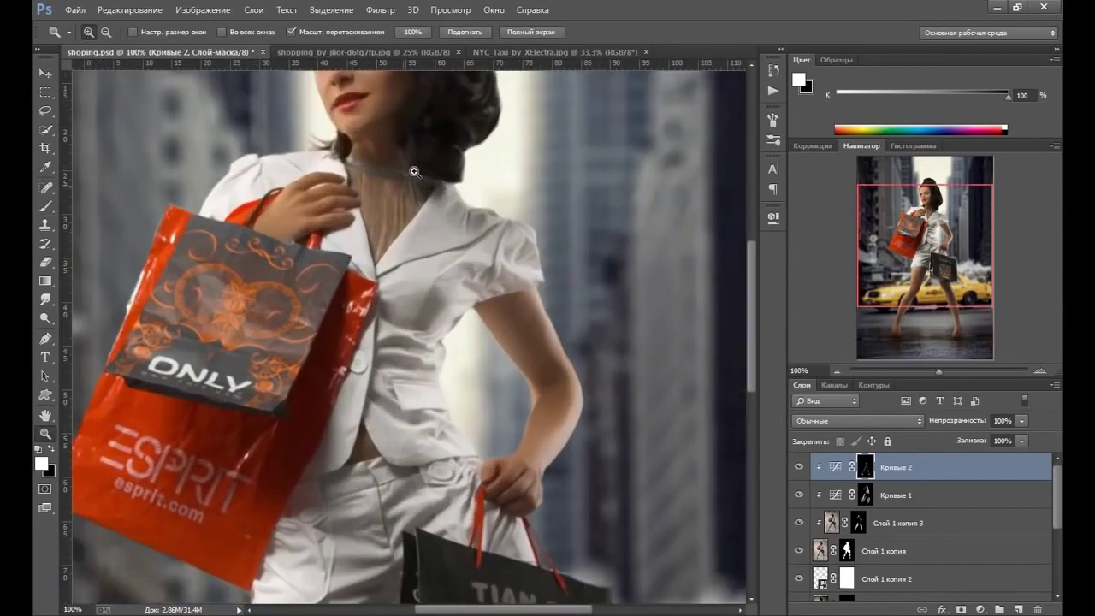
{"action": "left_click_drag", "start_coordinate": [446, 234], "coordinate": [474, 381]}
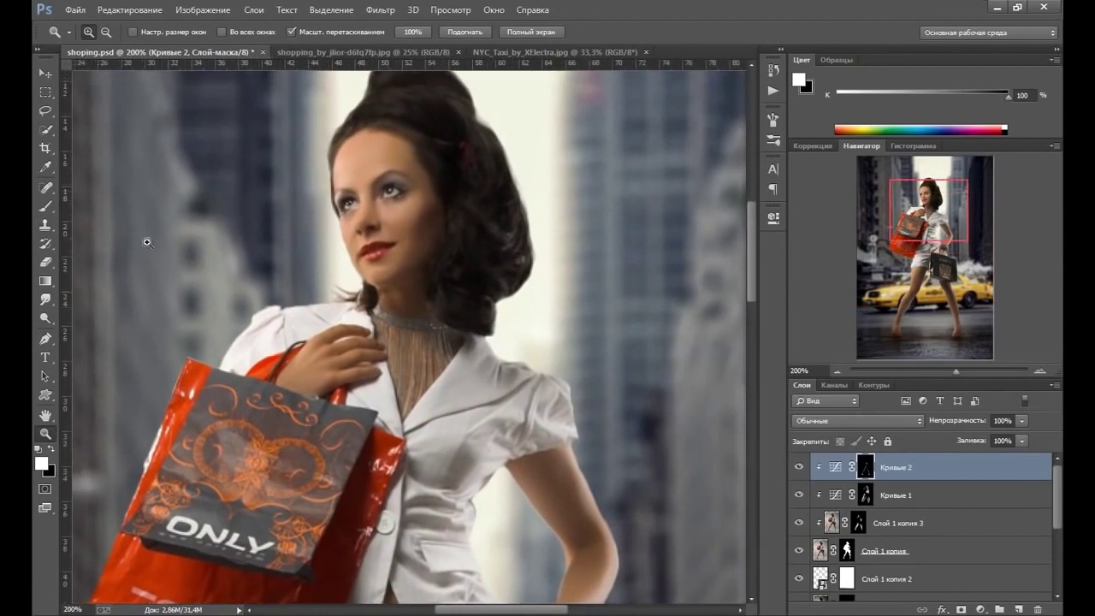
Set the brush to 20% opacity, 20% flow and about 25 px for the face.
{"action": "left_click", "coordinate": [54, 206]}
{"action": "left_click", "coordinate": [341, 32]}
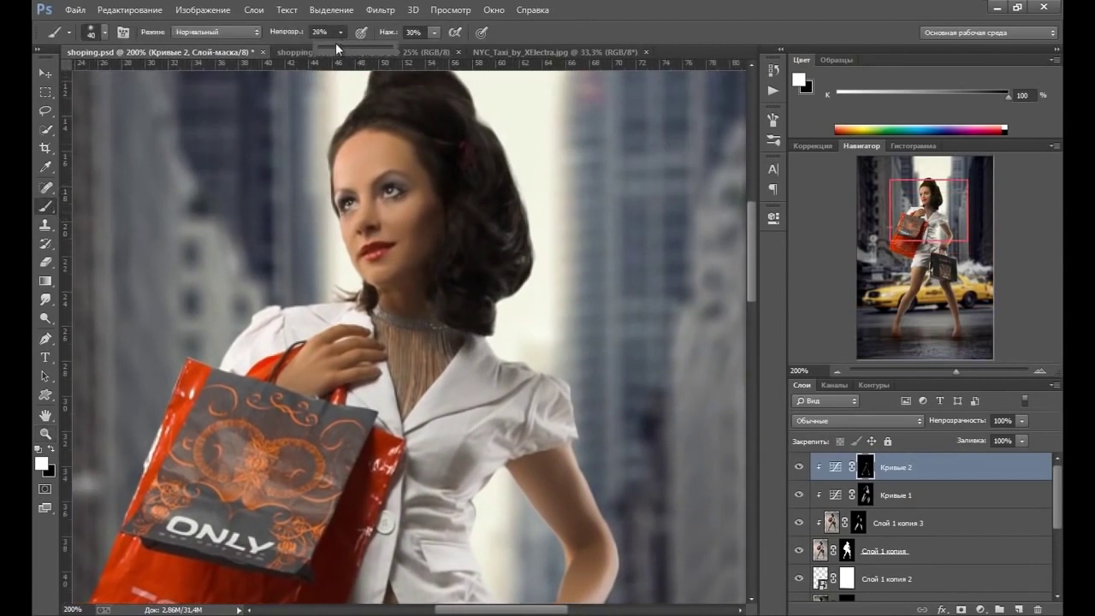
{"action": "left_click", "coordinate": [332, 43]}
{"action": "left_click_drag", "start_coordinate": [332, 45], "coordinate": [334, 44]}
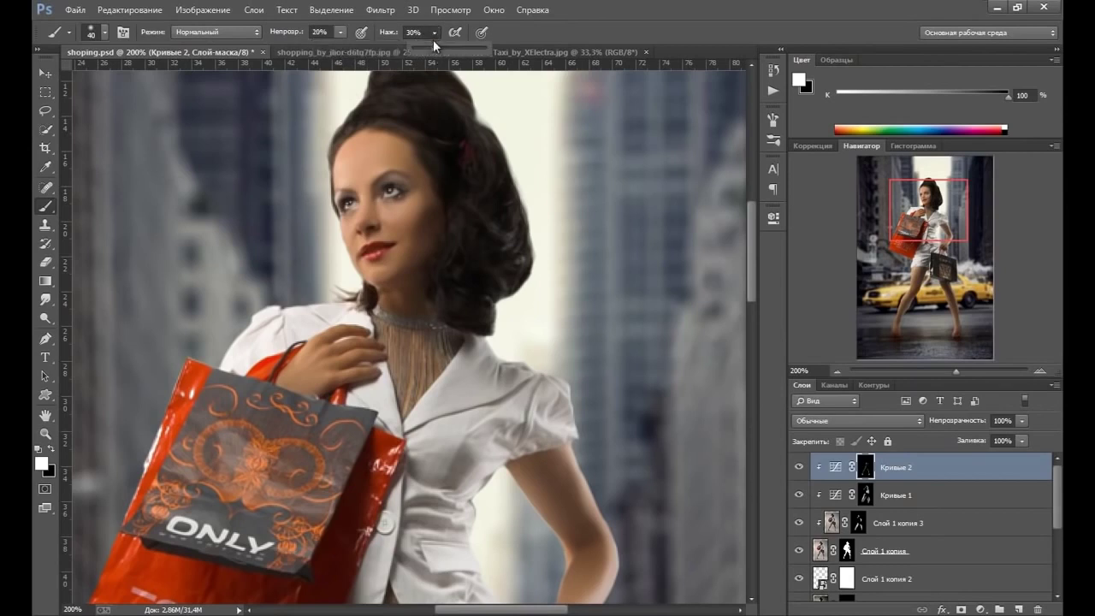
{"action": "left_click_drag", "start_coordinate": [426, 45], "coordinate": [428, 45]}
{"action": "key", "text": "bracketleft"}
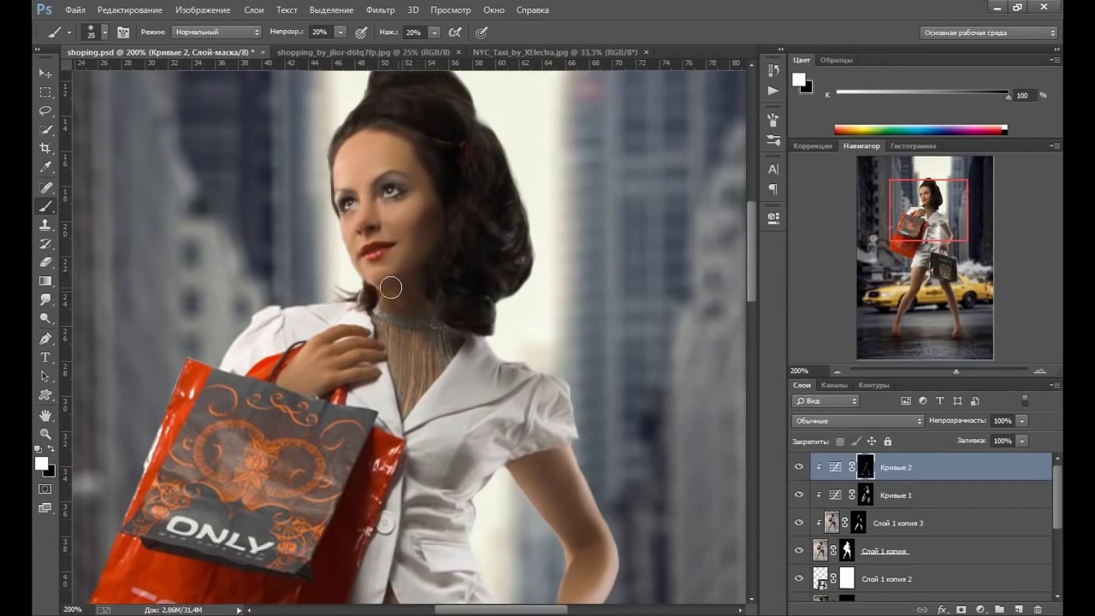
{"action": "key", "text": "bracketleft"}
{"action": "key", "text": "bracketright"}
{"action": "left_click", "coordinate": [798, 470]}
{"action": "left_click", "coordinate": [798, 469]}
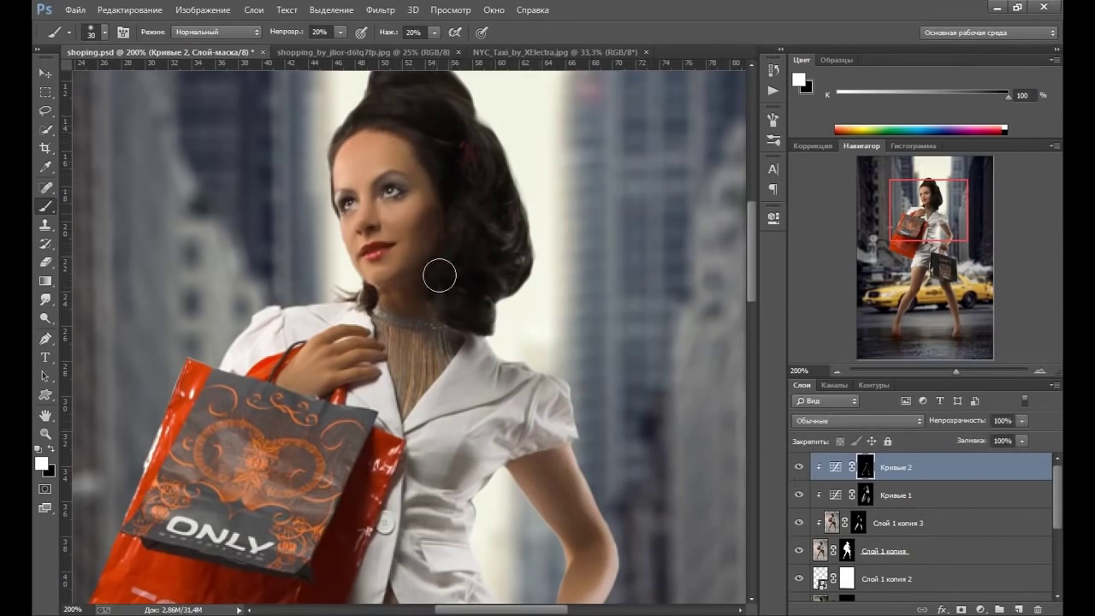
{"action": "key", "text": "bracketleft"}
{"action": "key", "text": "bracketleft"}
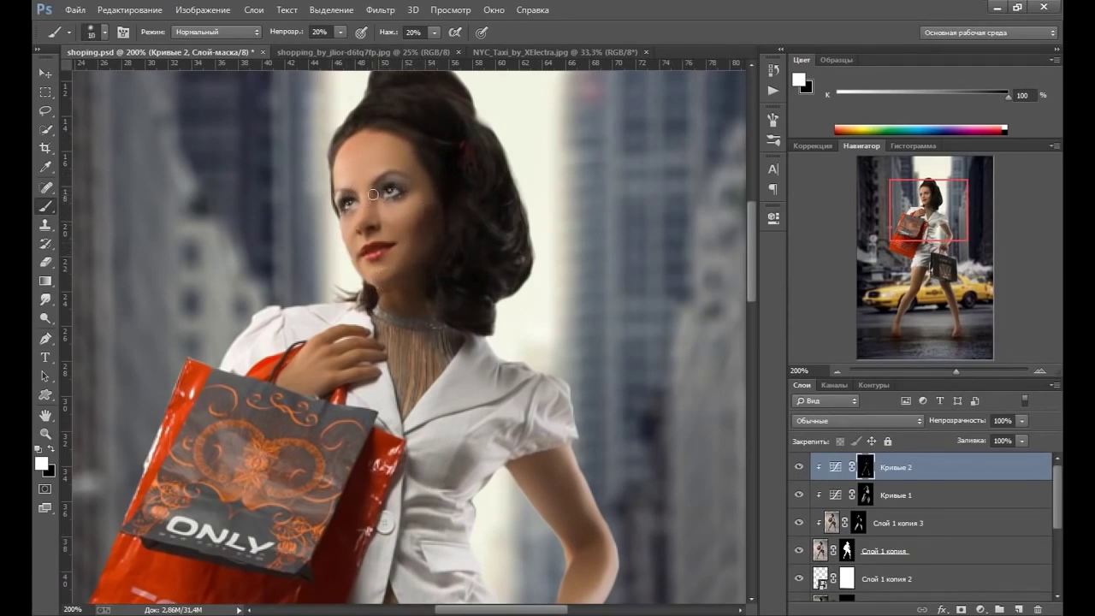
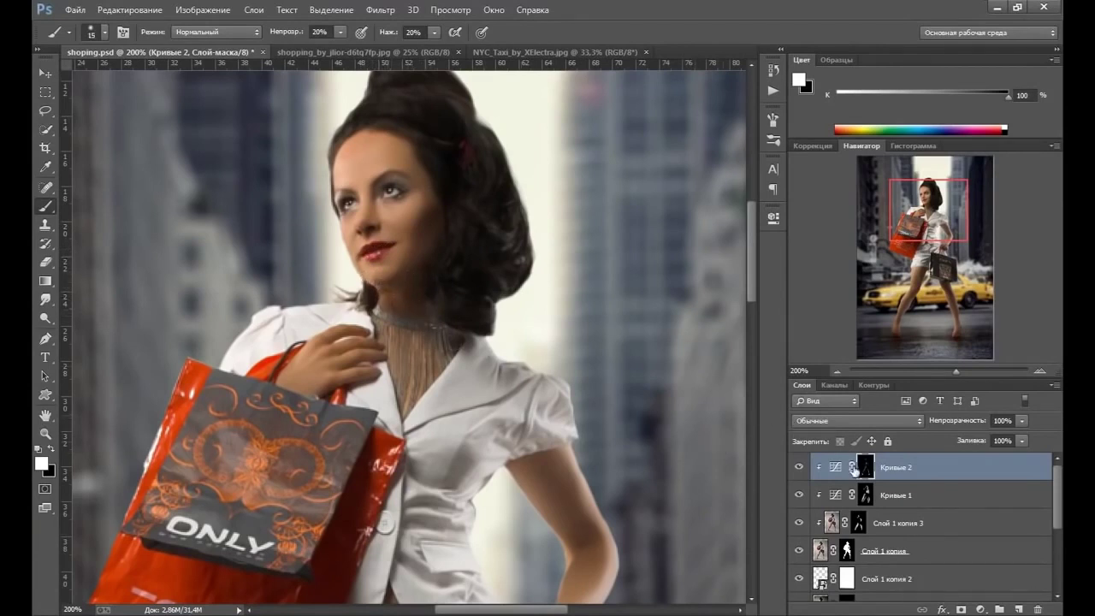
Select the Кривые 1 mask and brighten the woman's forehead with a larger brush.
{"action": "left_click", "coordinate": [865, 496]}
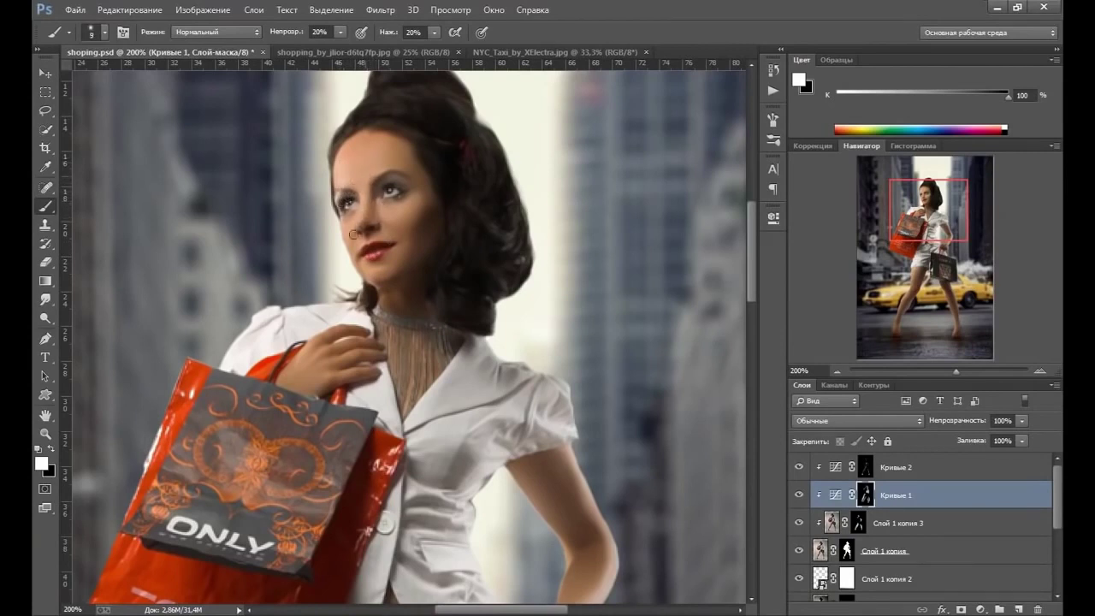
{"action": "key", "text": "bracketright"}
{"action": "key", "text": "bracketright"}
{"action": "mouse_move", "coordinate": [351, 166]}
{"action": "left_mouse_down"}
{"action": "mouse_move", "coordinate": [367, 146]}
{"action": "mouse_move", "coordinate": [361, 171]}
{"action": "mouse_move", "coordinate": [379, 159]}
{"action": "left_mouse_up"}
{"action": "key", "text": "bracketright"}
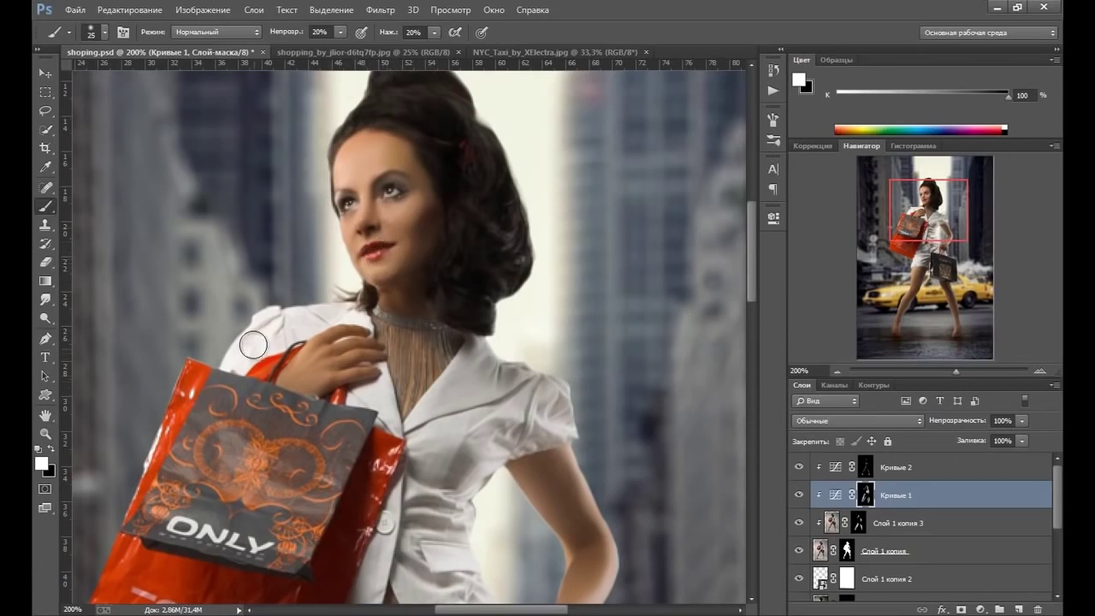
{"action": "key", "text": "bracketleft"}
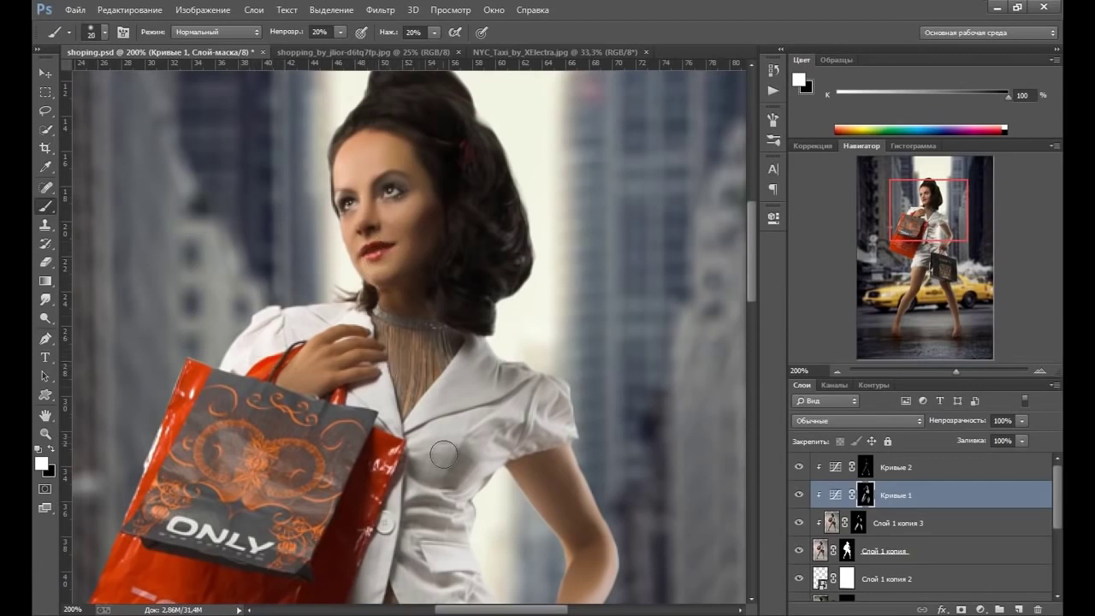
{"action": "key", "text": "bracketright"}
{"action": "key", "text": "bracketright"}
{"action": "key", "text": "bracketright"}
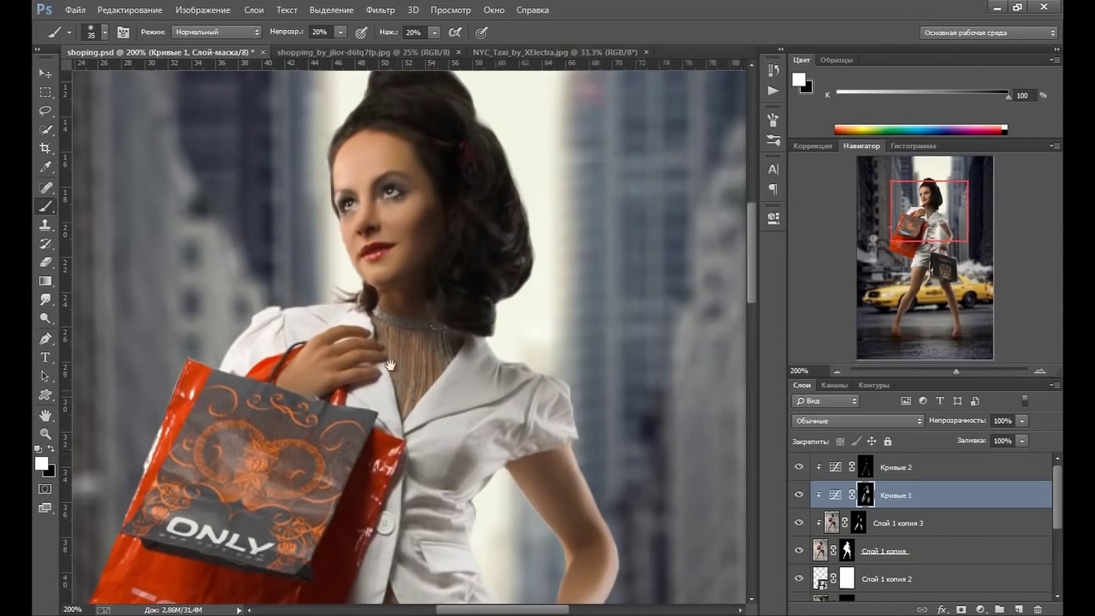
Set the brush to 50% flow and 40% opacity, then brighten the jacket front.
{"action": "left_click_drag", "start_coordinate": [389, 365], "coordinate": [358, 319]}
{"action": "left_click_drag", "start_coordinate": [434, 31], "coordinate": [456, 46]}
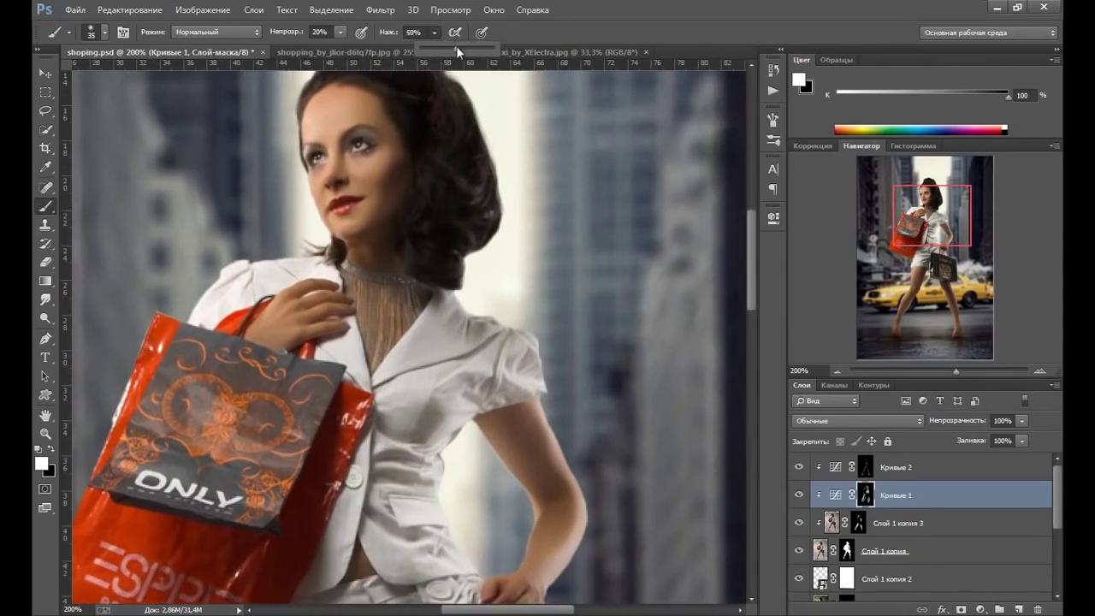
{"action": "mouse_move", "coordinate": [340, 32]}
{"action": "left_mouse_down"}
{"action": "mouse_move", "coordinate": [339, 51]}
{"action": "mouse_move", "coordinate": [363, 47]}
{"action": "left_mouse_up"}
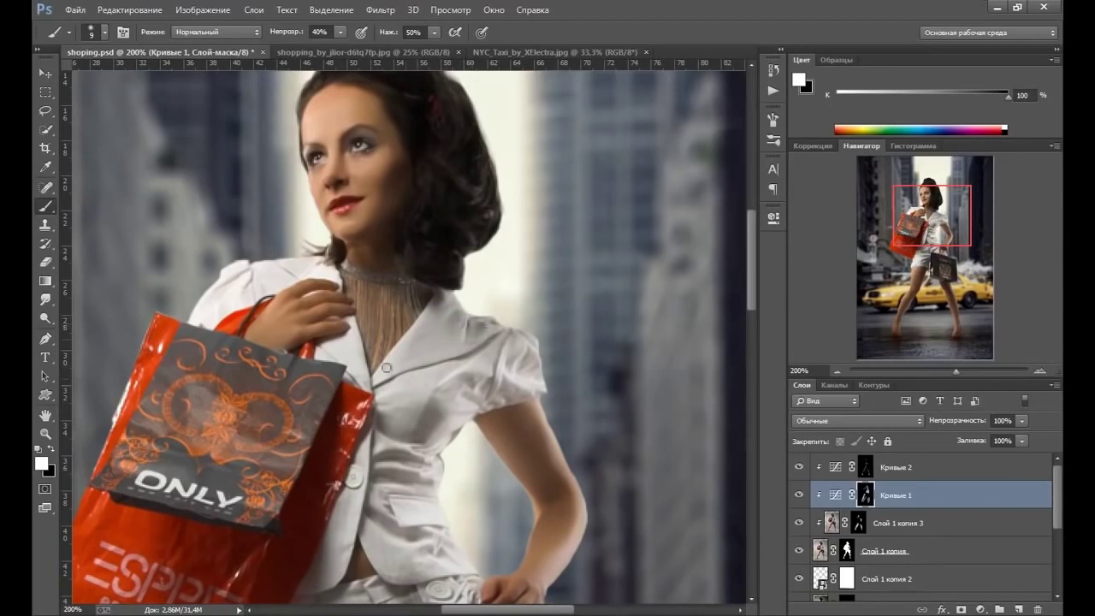
{"action": "key", "text": "bracketright"}
{"action": "key", "text": "bracketright"}
{"action": "key", "text": "bracketright"}
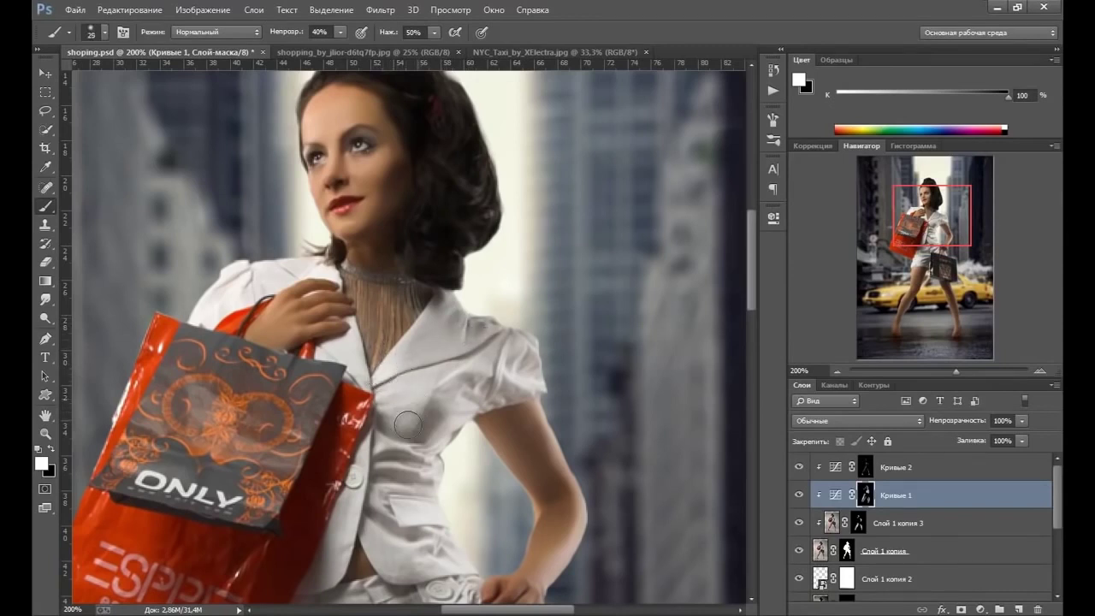
{"action": "key", "text": "bracketleft"}
{"action": "key", "text": "bracketright"}
{"action": "left_click_drag", "start_coordinate": [375, 456], "coordinate": [424, 457]}
Resize the brush and paint white on the Кривые 1 mask over the upper jacket.
{"action": "scroll", "coordinate": [410, 381], "scroll_direction": "down", "scroll_amount": 3}
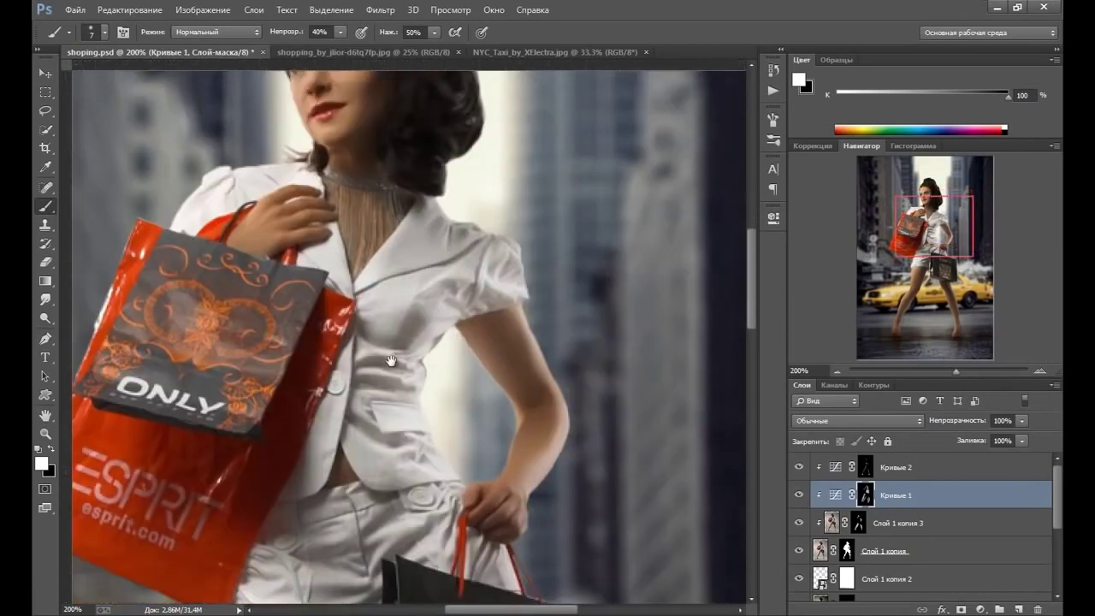
{"action": "key", "text": "bracketright"}
{"action": "key", "text": "bracketright"}
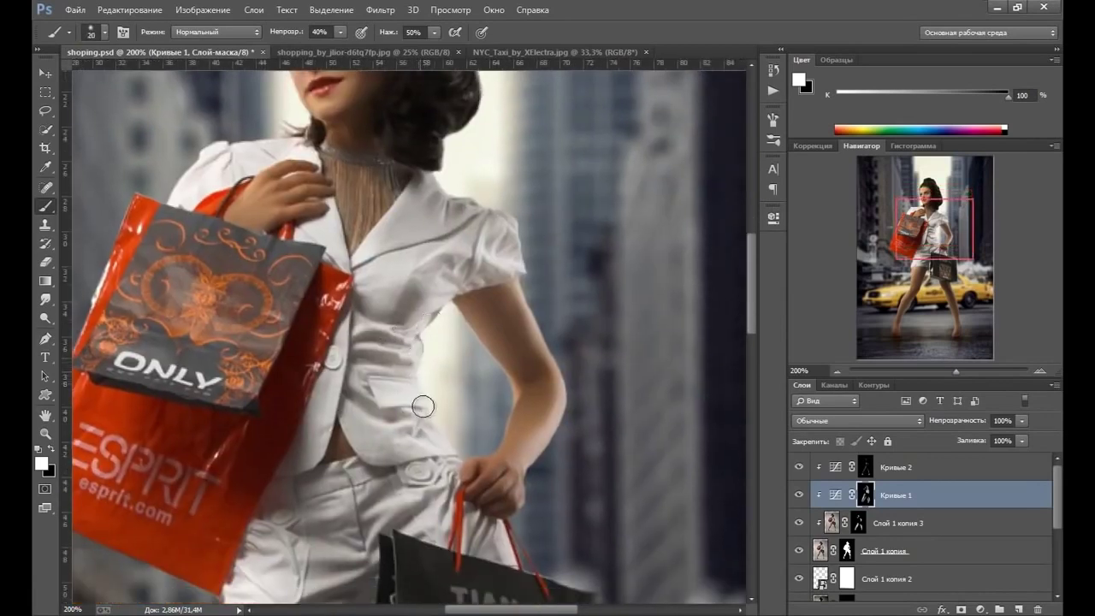
{"action": "key", "text": "bracketleft"}
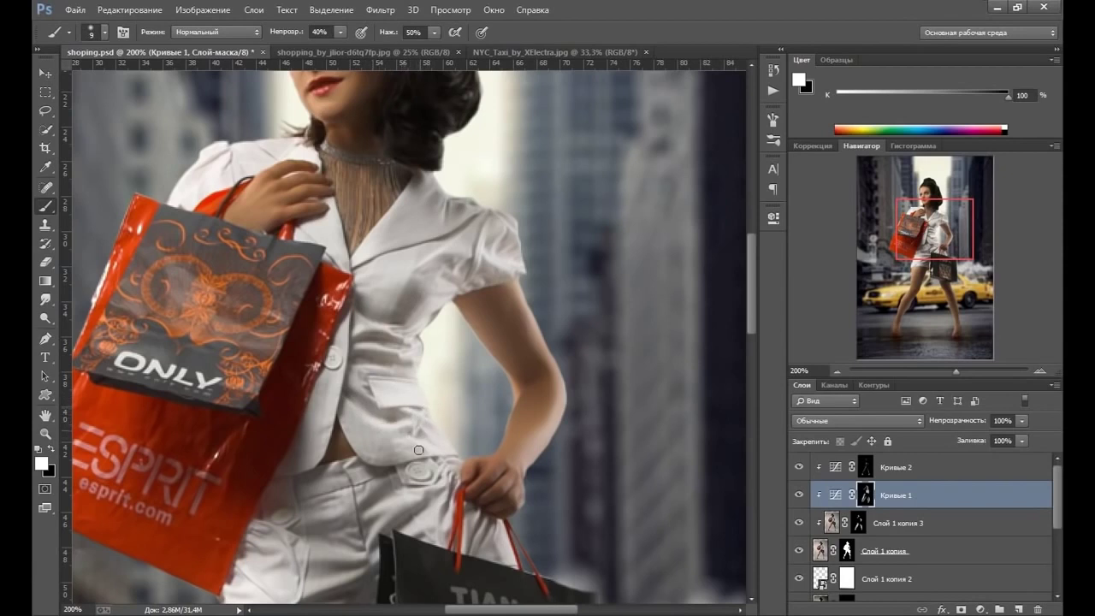
{"action": "key", "text": "bracketright"}
{"action": "key", "text": "bracketright"}
{"action": "key", "text": "bracketleft"}
{"action": "key", "text": "bracketright"}
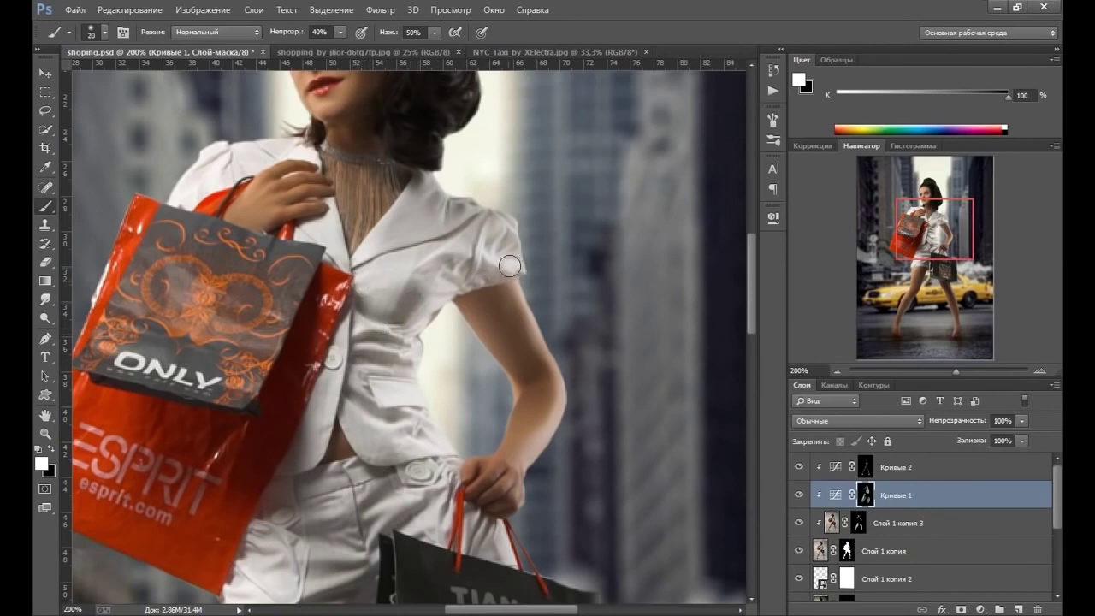
{"action": "key", "text": "bracketleft"}
{"action": "left_click_drag", "start_coordinate": [375, 267], "coordinate": [444, 338]}
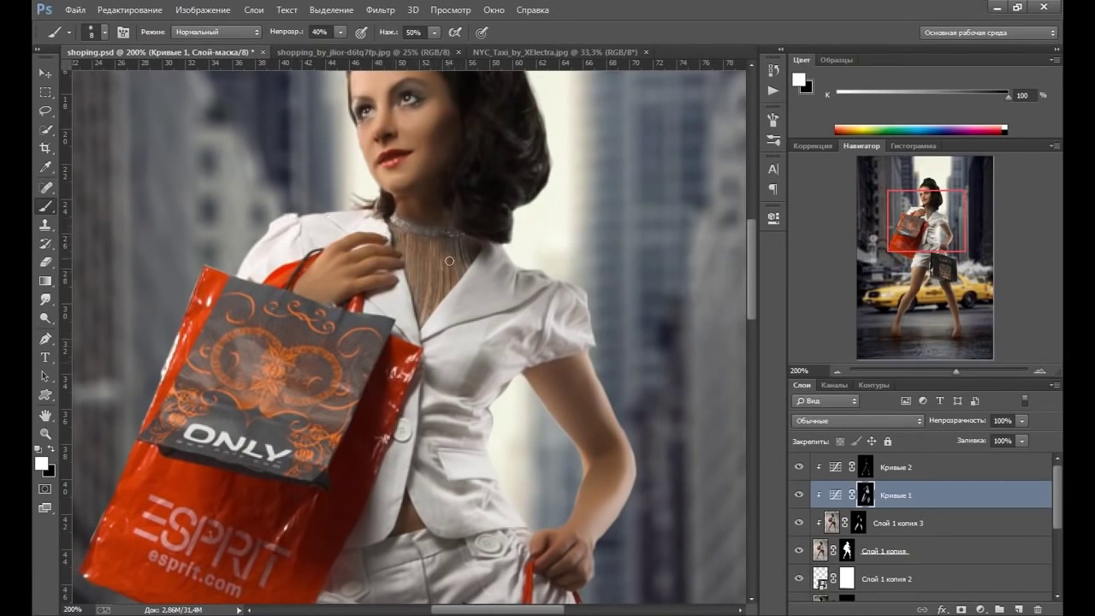
Continue painting the Кривые 1 mask over the shorts, legs and lower jacket.
{"action": "left_click_drag", "start_coordinate": [444, 353], "coordinate": [421, 270]}
{"action": "key", "text": "bracketright"}
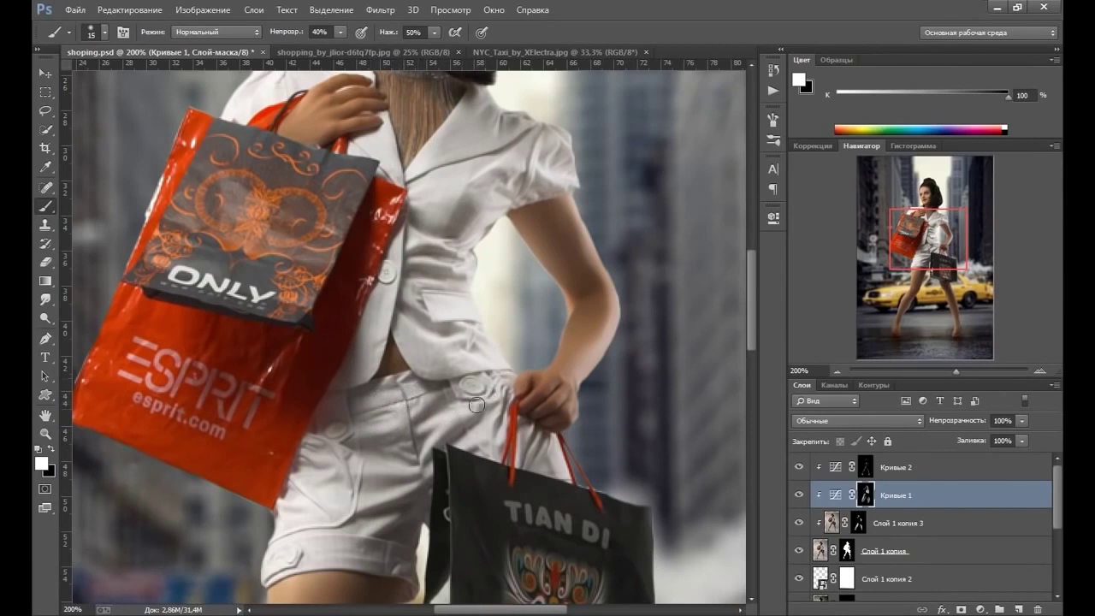
{"action": "key", "text": "bracketleft"}
{"action": "key", "text": "bracketleft"}
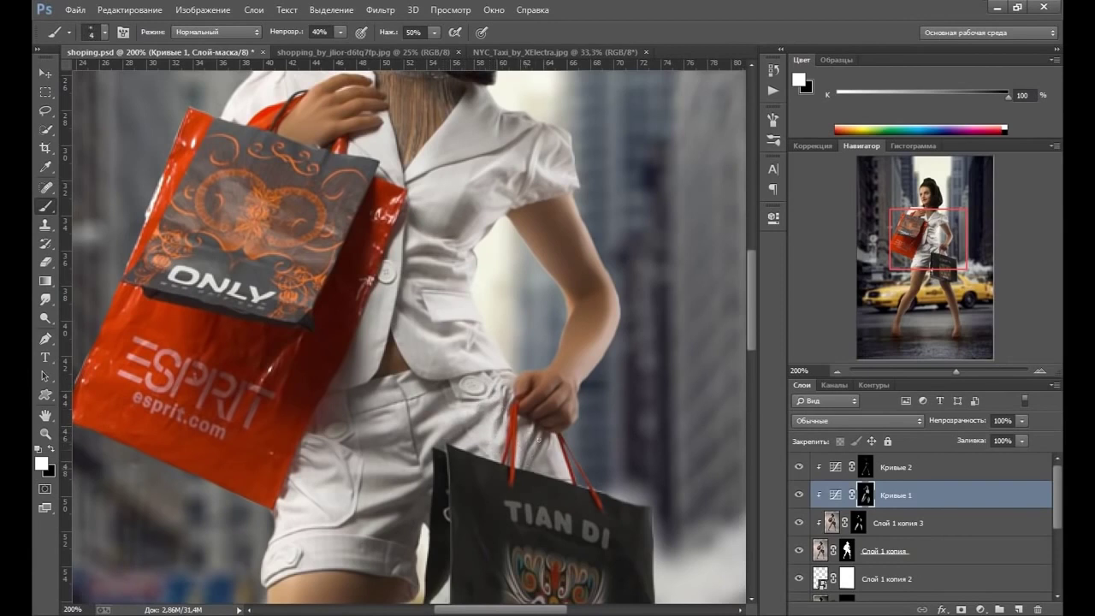
{"action": "left_click_drag", "start_coordinate": [430, 437], "coordinate": [401, 371]}
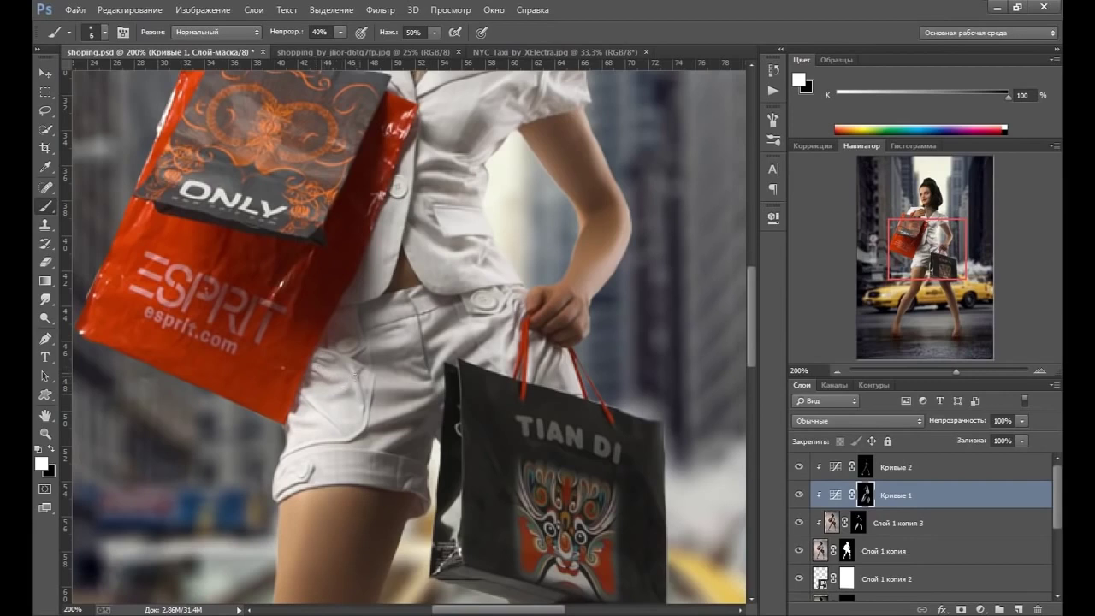
{"action": "key", "text": "bracketright"}
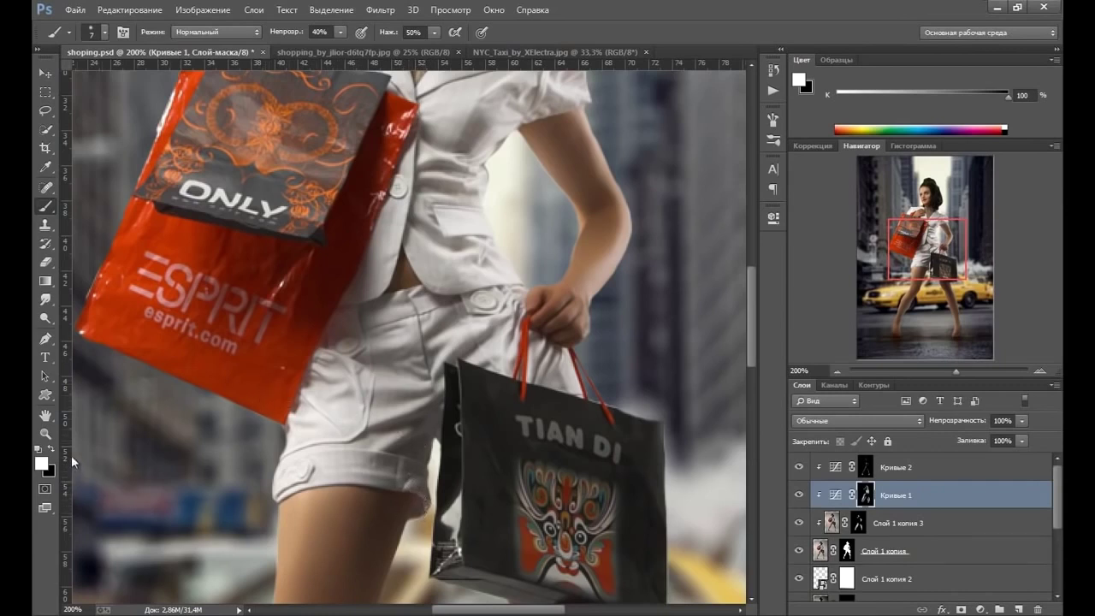
Fit the image on screen and toggle Кривые 1 visibility to compare the brightening.
{"action": "left_click", "coordinate": [45, 434]}
{"action": "right_click", "coordinate": [503, 368]}
{"action": "left_click", "coordinate": [543, 378]}
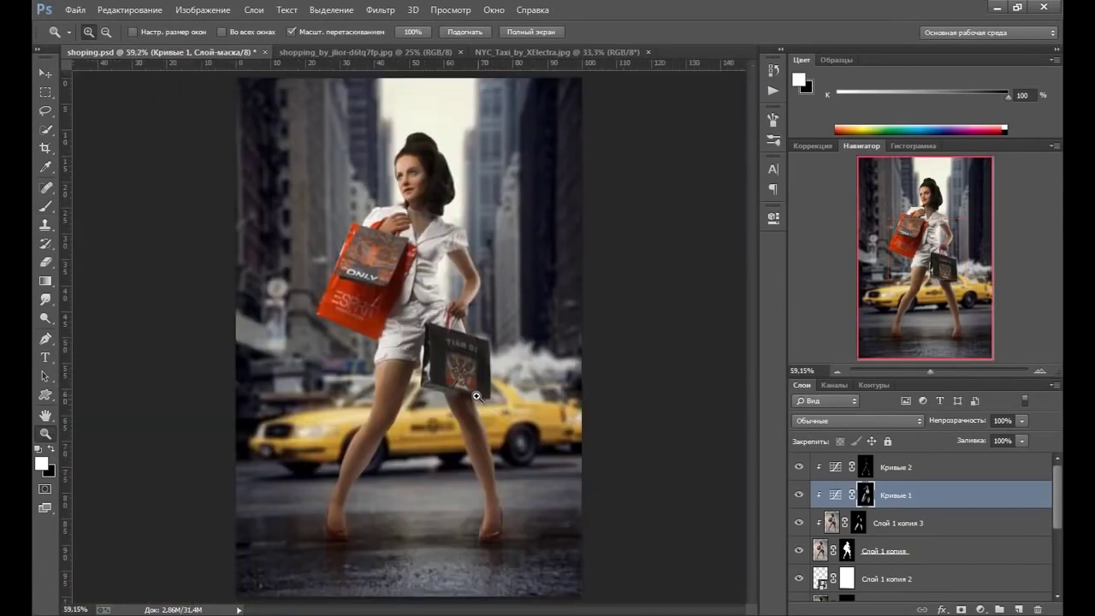
{"action": "left_click", "coordinate": [477, 396]}
{"action": "left_click", "coordinate": [799, 496]}
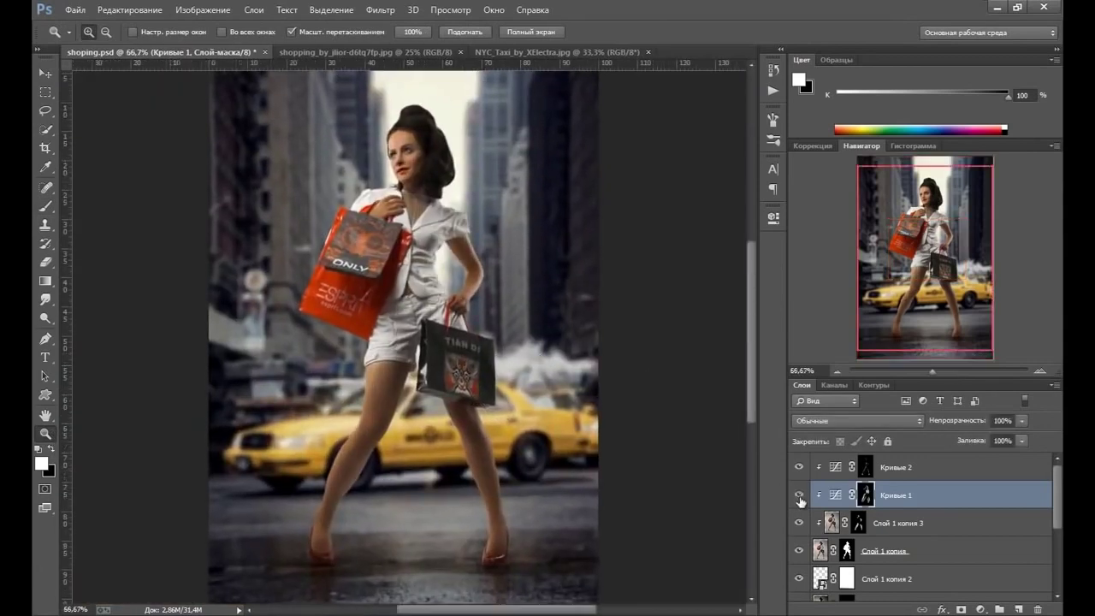
{"action": "left_click", "coordinate": [799, 496]}
{"action": "left_click", "coordinate": [796, 519]}
{"action": "left_click", "coordinate": [795, 518]}
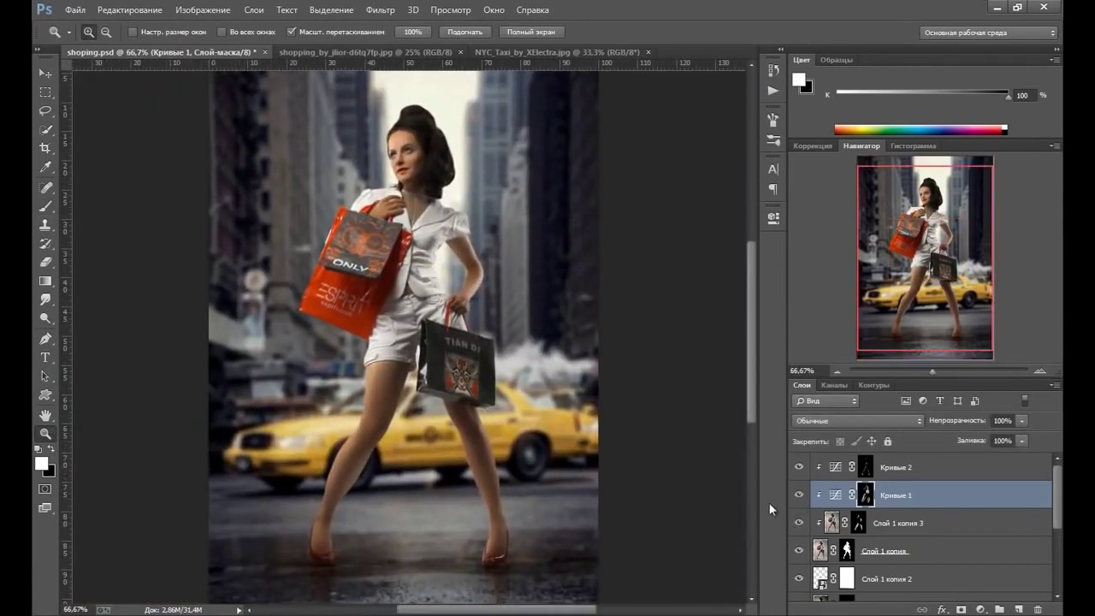
Select the Кривые 2 mask, zoom to 200% on the shorts and pick the Brush.
{"action": "left_click", "coordinate": [864, 471]}
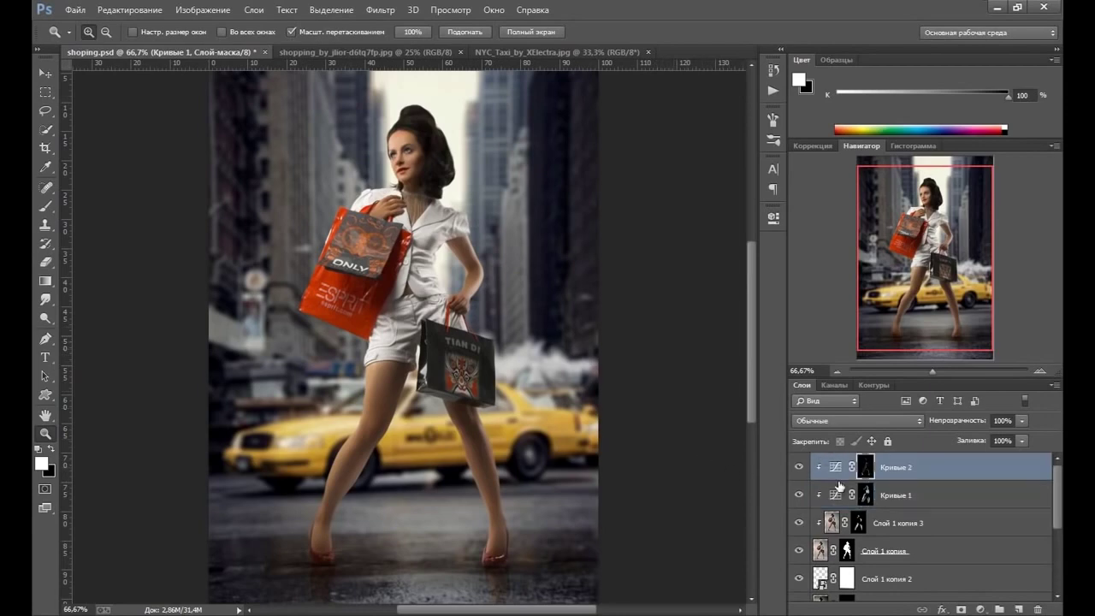
{"action": "left_click", "coordinate": [396, 357]}
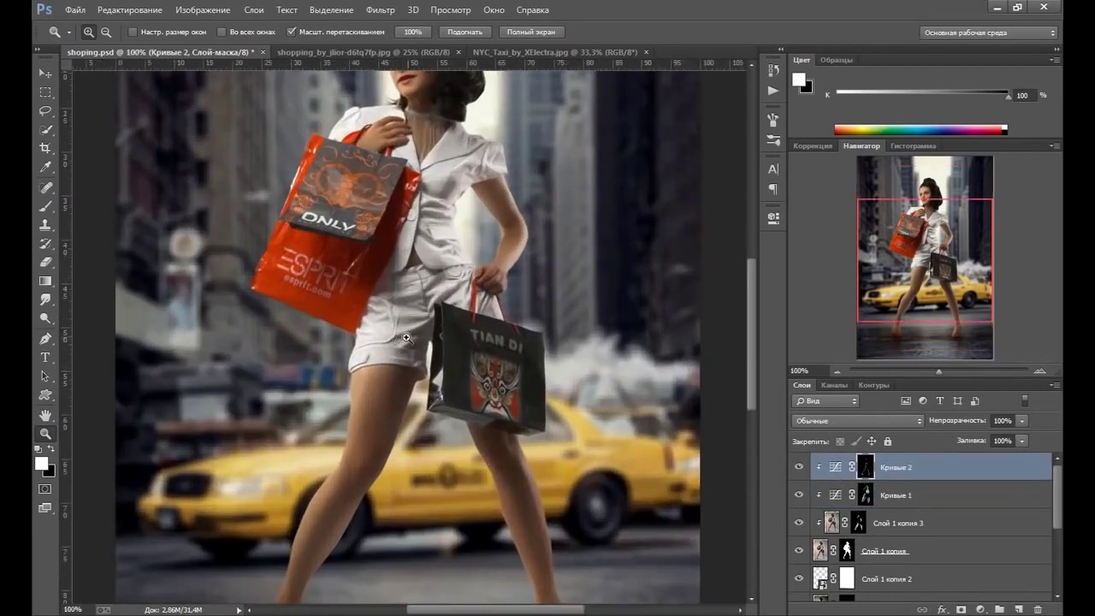
{"action": "left_click", "coordinate": [407, 338]}
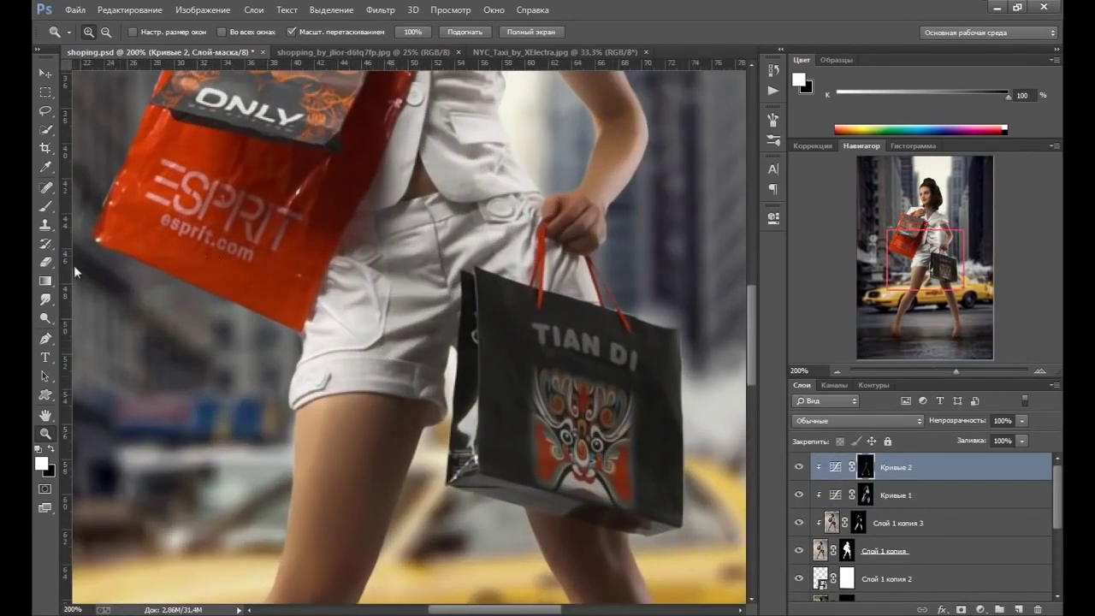
{"action": "left_click", "coordinate": [45, 206]}
{"action": "left_click", "coordinate": [434, 32]}
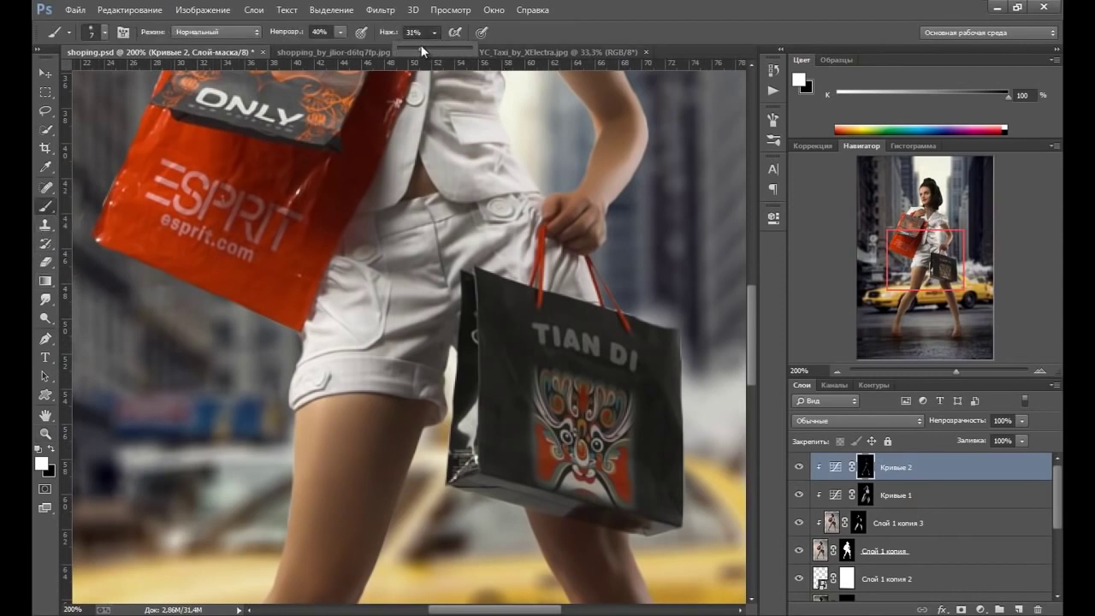
Set brush flow to 30% and paint the Кривые 2 mask around the neck.
{"action": "left_click", "coordinate": [484, 128]}
{"action": "key", "text": "bracketleft"}
{"action": "key", "text": "bracketright"}
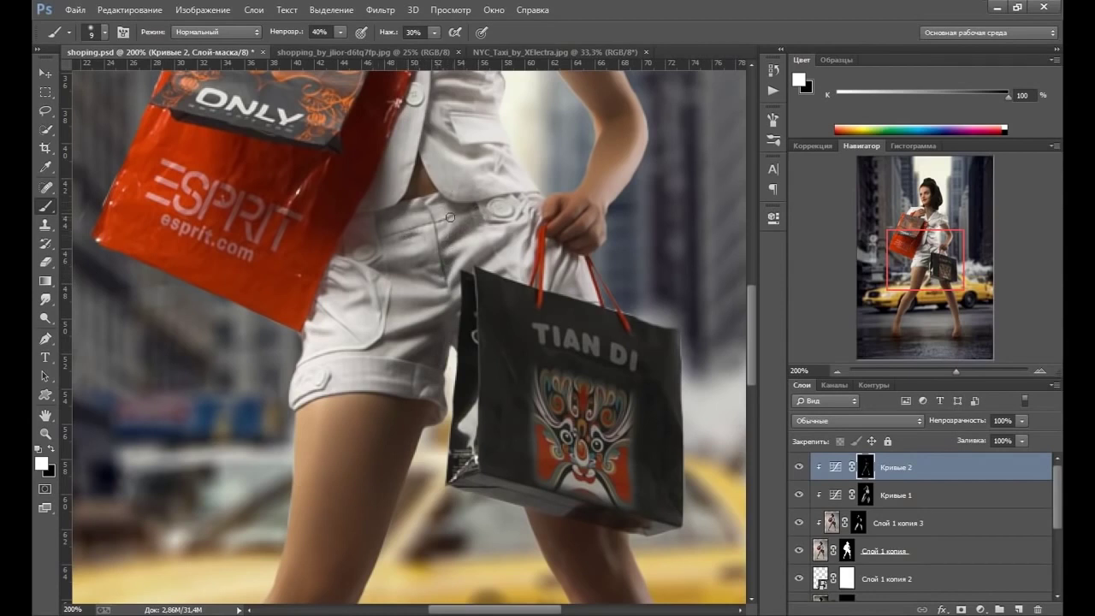
{"action": "key", "text": "bracketright"}
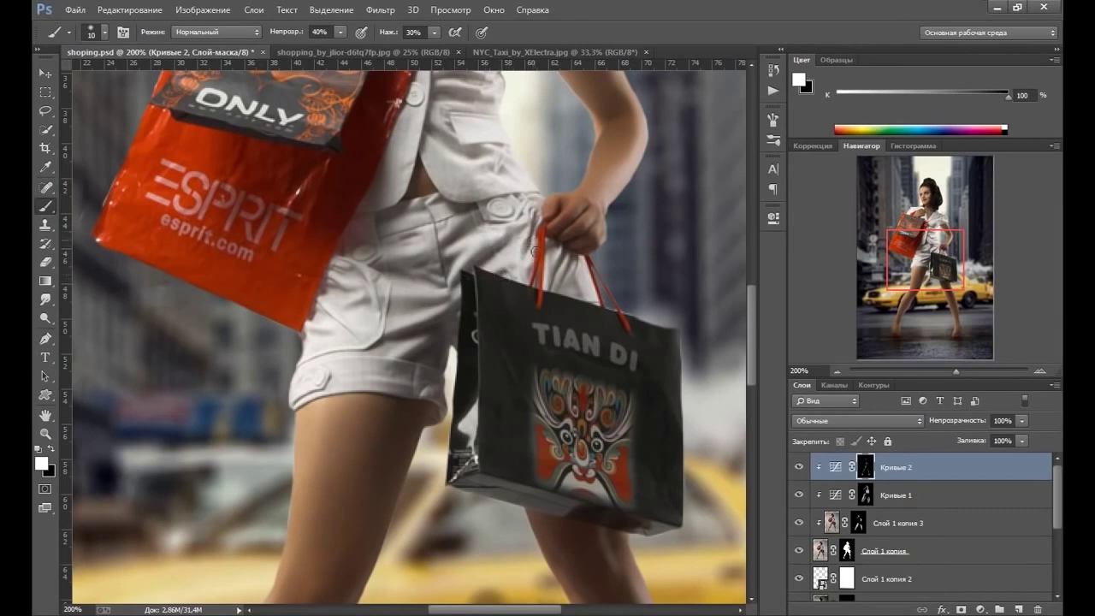
{"action": "key", "text": "bracketleft"}
{"action": "key", "text": "bracketleft"}
{"action": "key", "text": "bracketleft"}
{"action": "scroll", "coordinate": [524, 256], "scroll_direction": "up", "scroll_amount": 3}
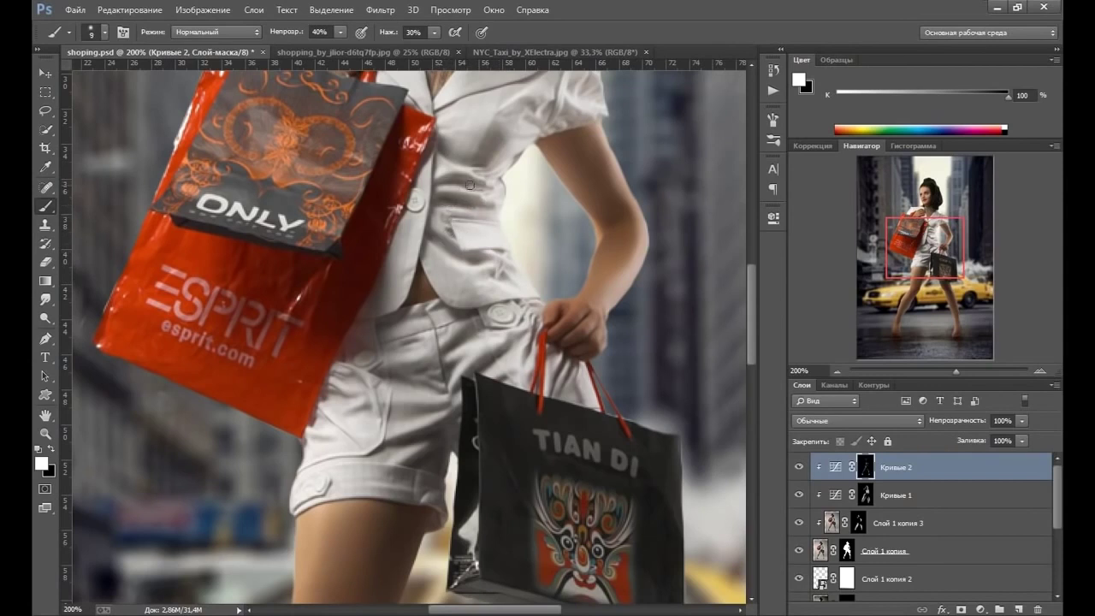
{"action": "scroll", "coordinate": [470, 185], "scroll_direction": "up", "scroll_amount": 3}
Continue painting Кривые 2 over the face and upper body, enlarging the brush to 20.
{"action": "key", "text": "bracketright"}
{"action": "key", "text": "bracketright"}
{"action": "key", "text": "bracketright"}
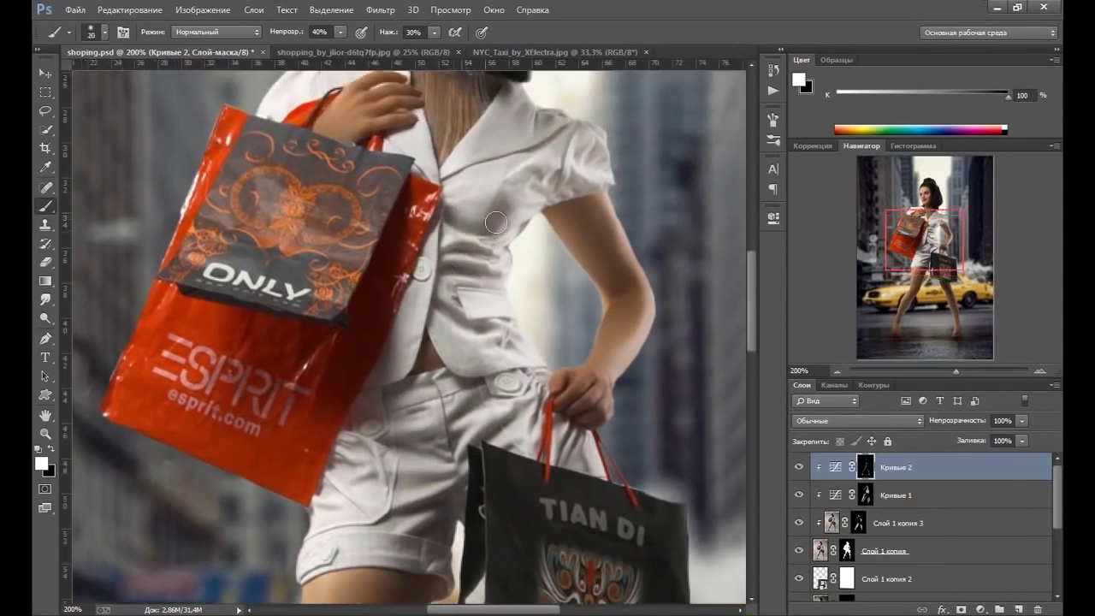
{"action": "left_click_drag", "start_coordinate": [512, 134], "coordinate": [476, 259]}
{"action": "key", "text": "bracketleft"}
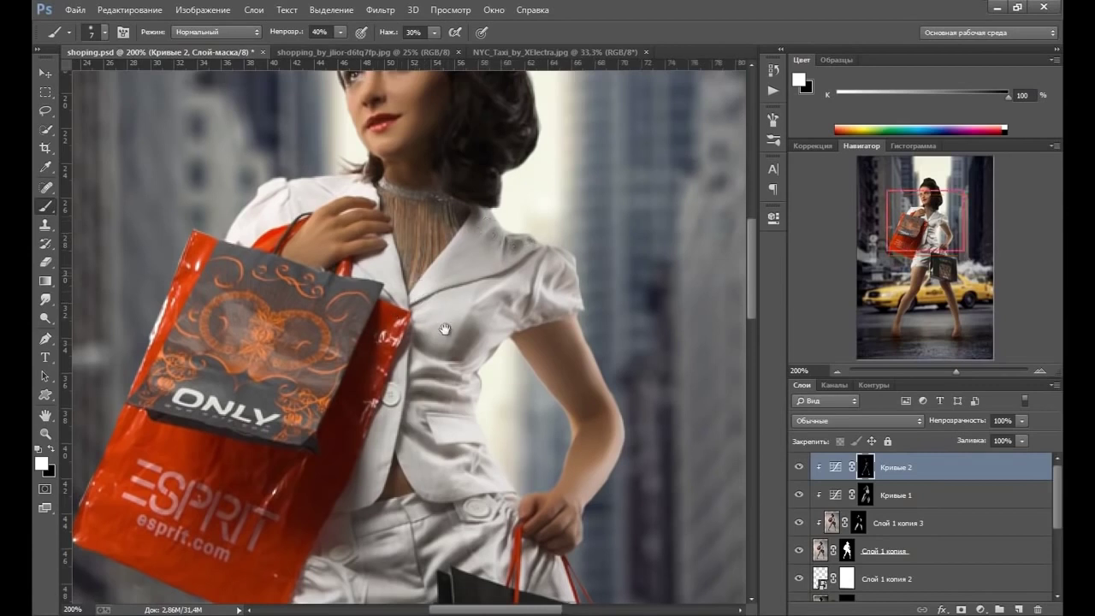
{"action": "left_click_drag", "start_coordinate": [366, 207], "coordinate": [395, 269]}
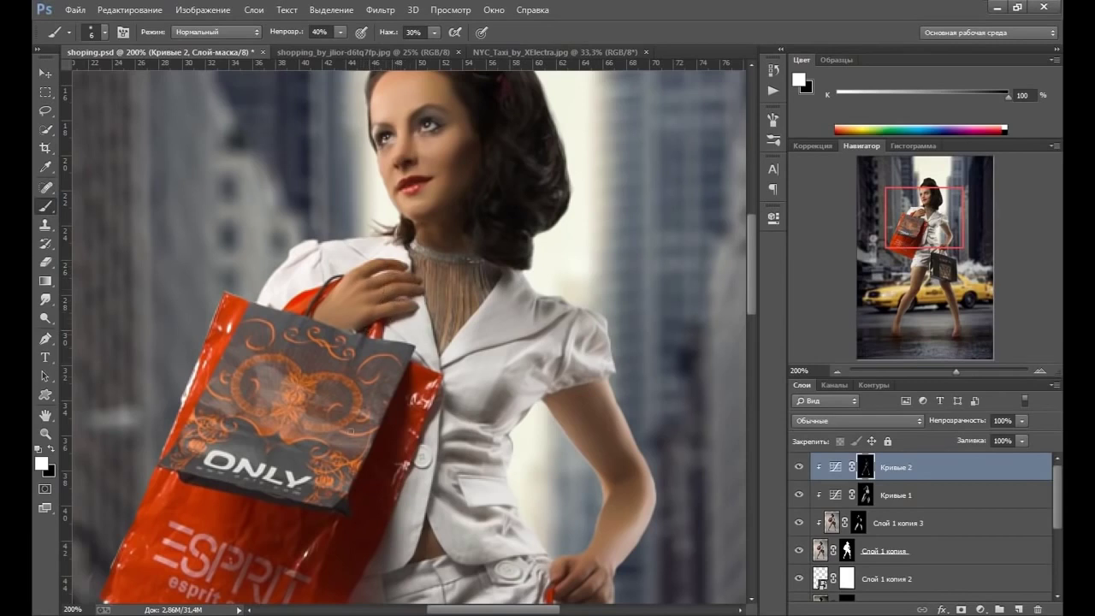
{"action": "scroll", "coordinate": [286, 451], "scroll_direction": "down", "scroll_amount": 2}
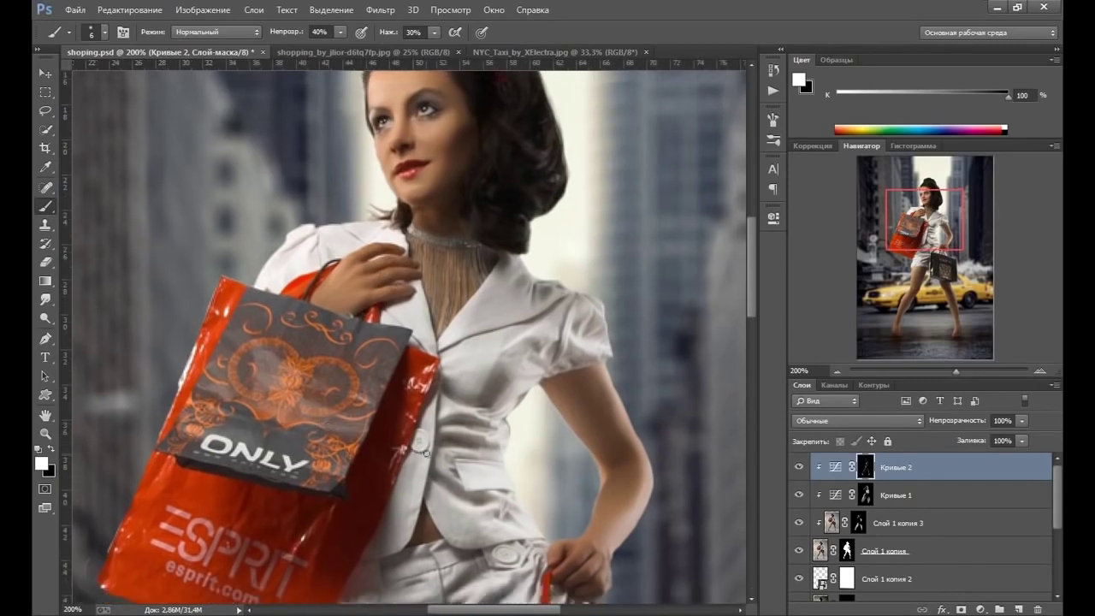
{"action": "key", "text": "bracketright"}
{"action": "key", "text": "bracketright"}
{"action": "key", "text": "bracketright"}
{"action": "left_click_drag", "start_coordinate": [406, 474], "coordinate": [432, 333]}
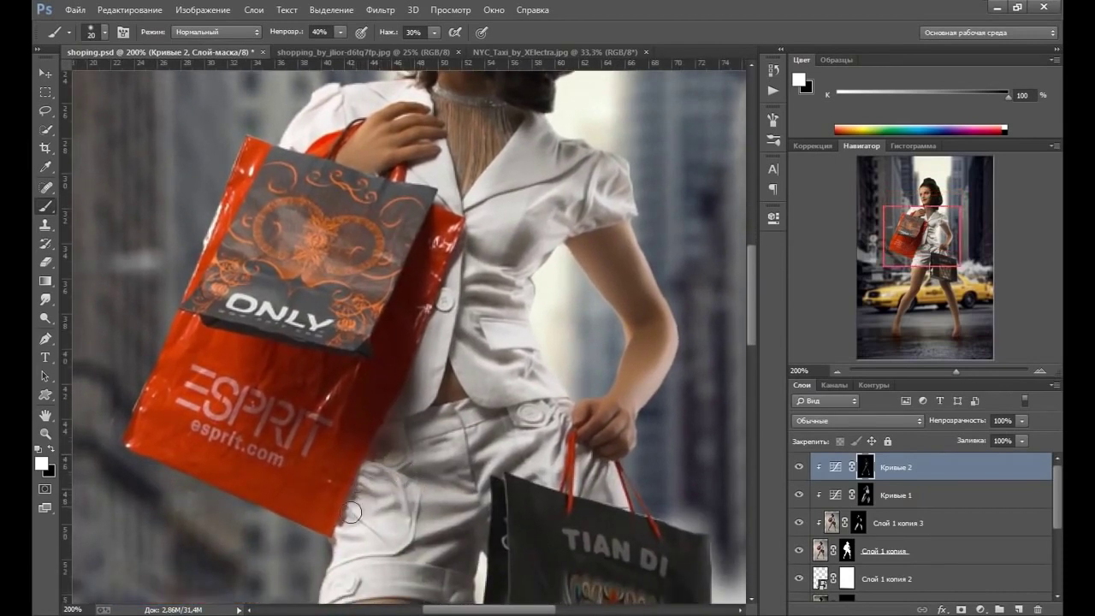
Fit the image on screen and toggle Кривые 2 off and on to compare the neck.
{"action": "left_click", "coordinate": [45, 433]}
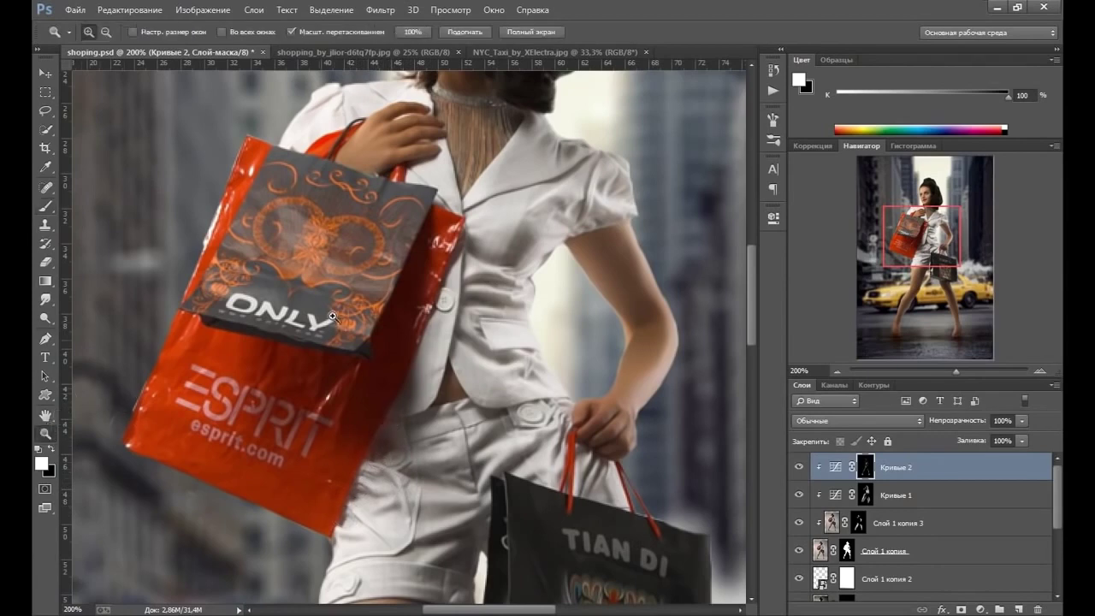
{"action": "right_click", "coordinate": [323, 313]}
{"action": "left_click", "coordinate": [368, 321]}
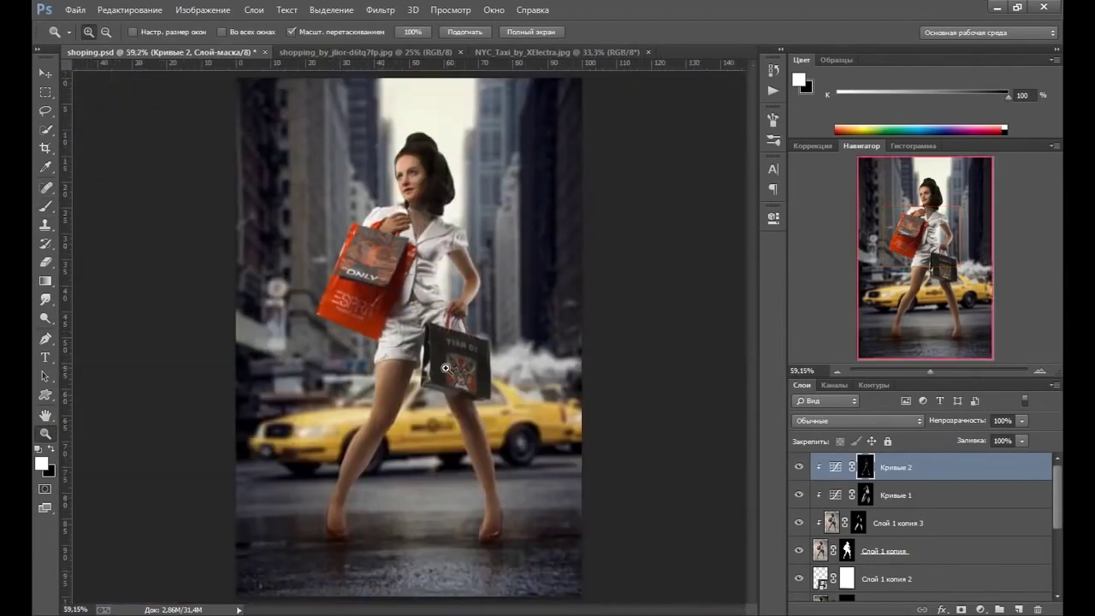
{"action": "left_click", "coordinate": [795, 467]}
{"action": "left_click", "coordinate": [796, 466]}
{"action": "left_click", "coordinate": [796, 466]}
Zoom in on the hair and target the Кривые 1 mask with a size-15 brush.
{"action": "left_click", "coordinate": [446, 163]}
{"action": "left_click", "coordinate": [448, 141]}
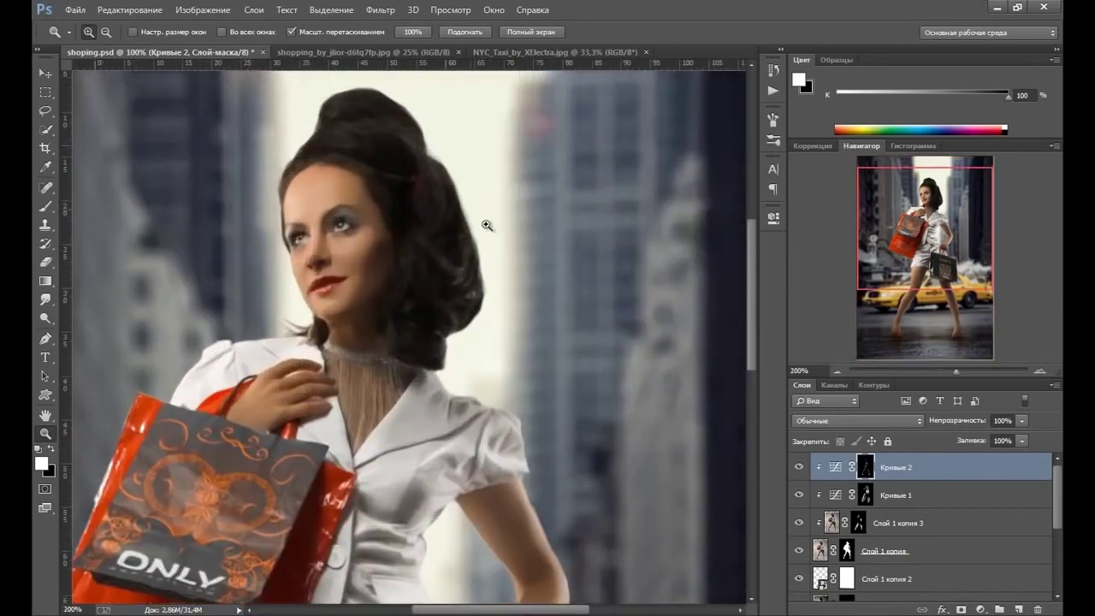
{"action": "left_click", "coordinate": [865, 494]}
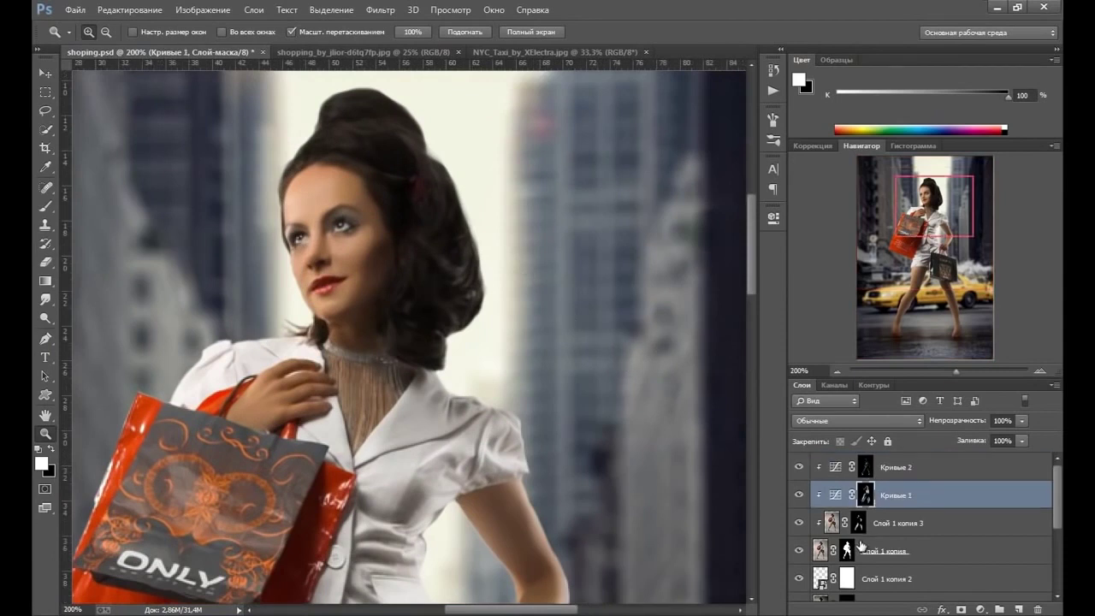
{"action": "left_click", "coordinate": [47, 207]}
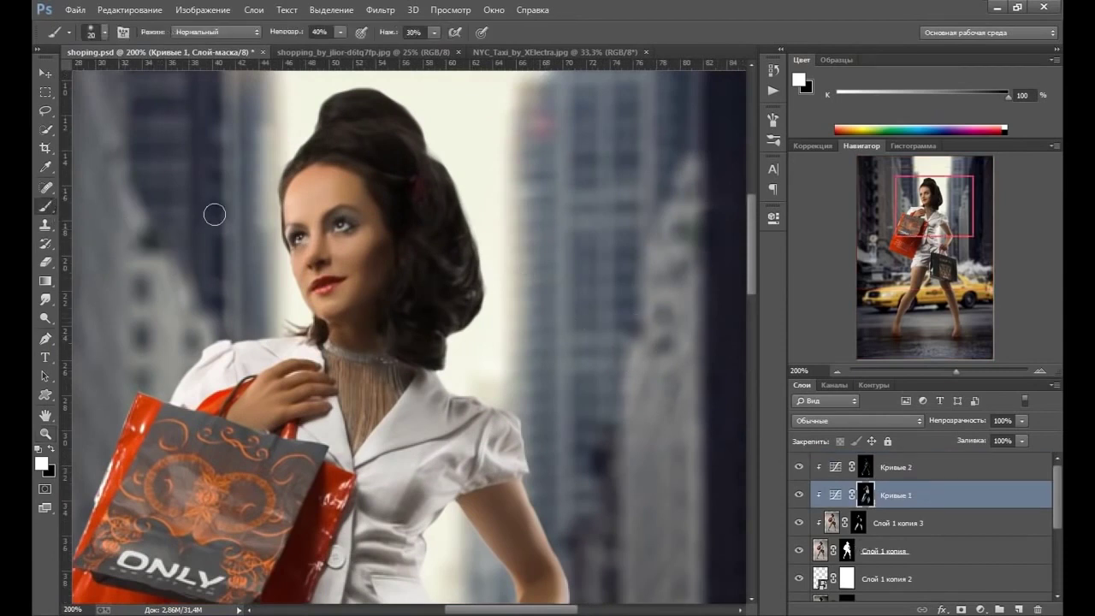
{"action": "key", "text": "bracketleft"}
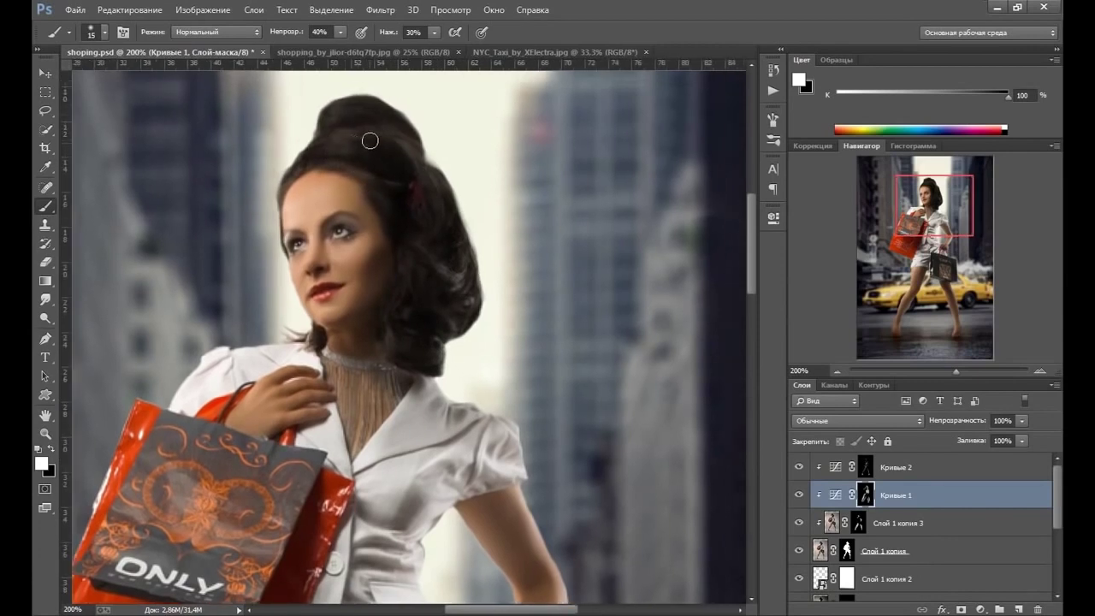
Paint the Кривые 1 mask along the hair's right edge, ending at 57% flow and size 9.
{"action": "key", "text": "bracketright"}
{"action": "mouse_move", "coordinate": [434, 33]}
{"action": "left_mouse_down"}
{"action": "mouse_move", "coordinate": [475, 51]}
{"action": "mouse_move", "coordinate": [577, 28]}
{"action": "left_mouse_up"}
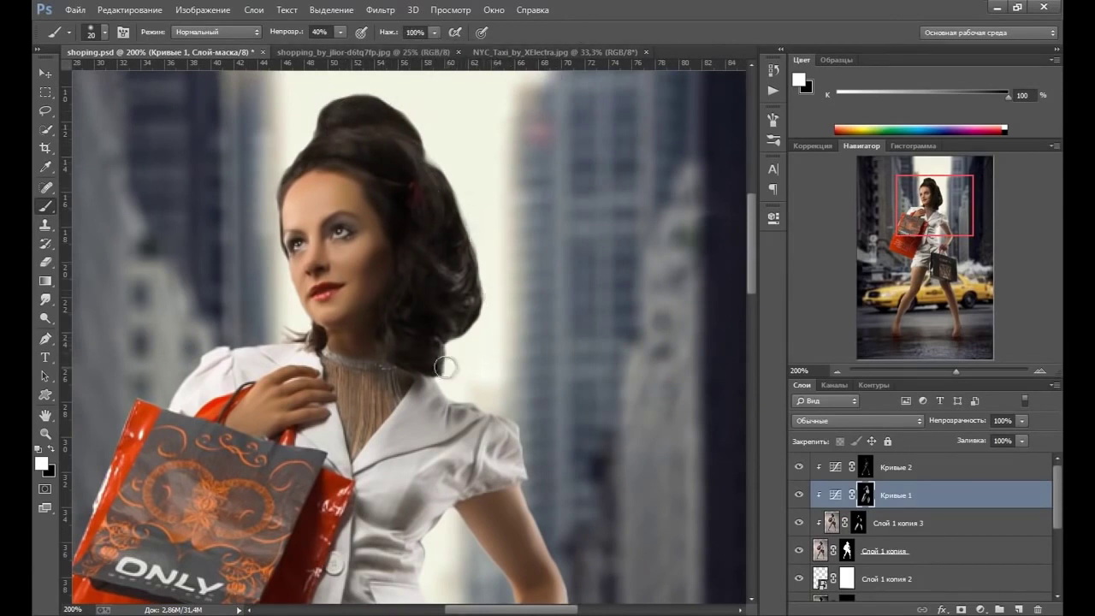
{"action": "mouse_move", "coordinate": [445, 368]}
{"action": "left_mouse_down"}
{"action": "mouse_move", "coordinate": [484, 309]}
{"action": "mouse_move", "coordinate": [459, 187]}
{"action": "mouse_move", "coordinate": [330, 97]}
{"action": "mouse_move", "coordinate": [380, 92]}
{"action": "mouse_move", "coordinate": [430, 144]}
{"action": "mouse_move", "coordinate": [466, 216]}
{"action": "mouse_move", "coordinate": [487, 267]}
{"action": "mouse_move", "coordinate": [453, 375]}
{"action": "mouse_move", "coordinate": [486, 310]}
{"action": "left_mouse_up"}
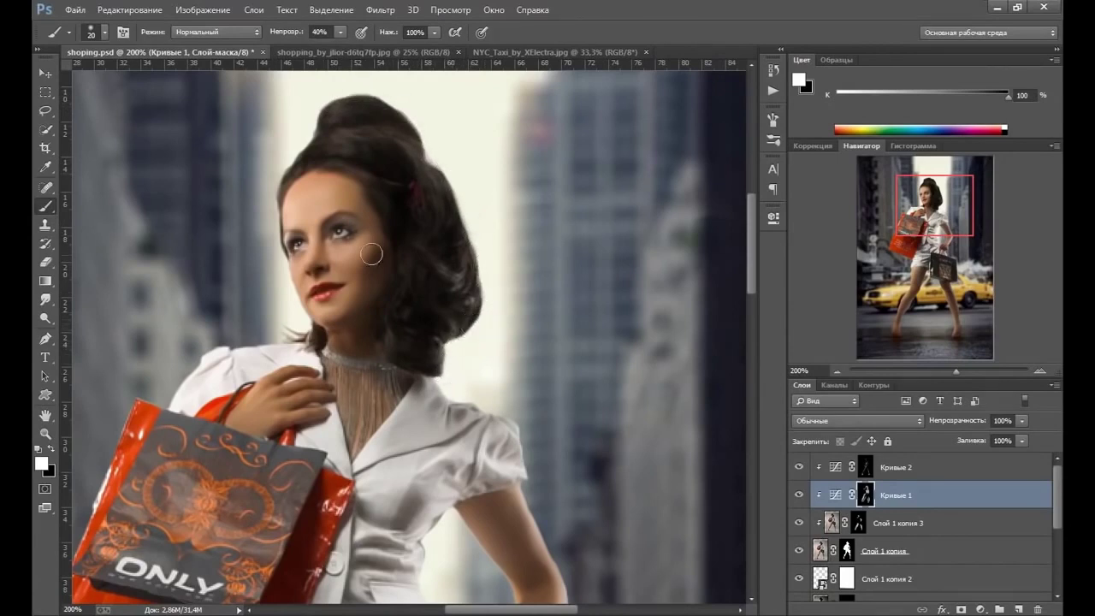
{"action": "left_click", "coordinate": [435, 32]}
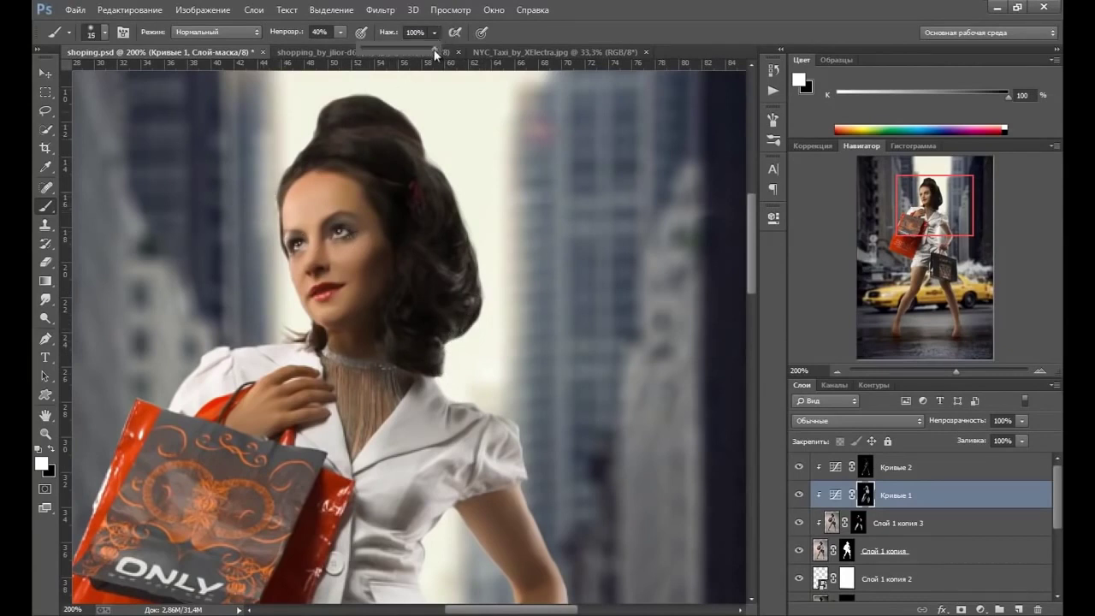
{"action": "key", "text": "bracketleft"}
{"action": "key", "text": "bracketleft"}
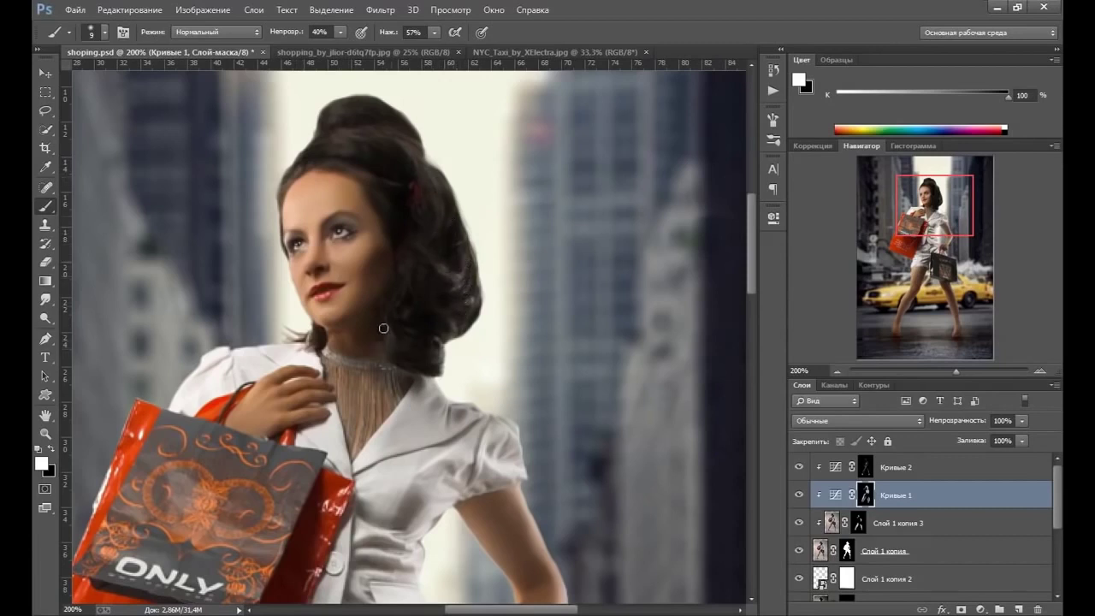
Set brush flow to 36% and paint the Кривые 2 mask around the hair and neck.
{"action": "left_click", "coordinate": [865, 467]}
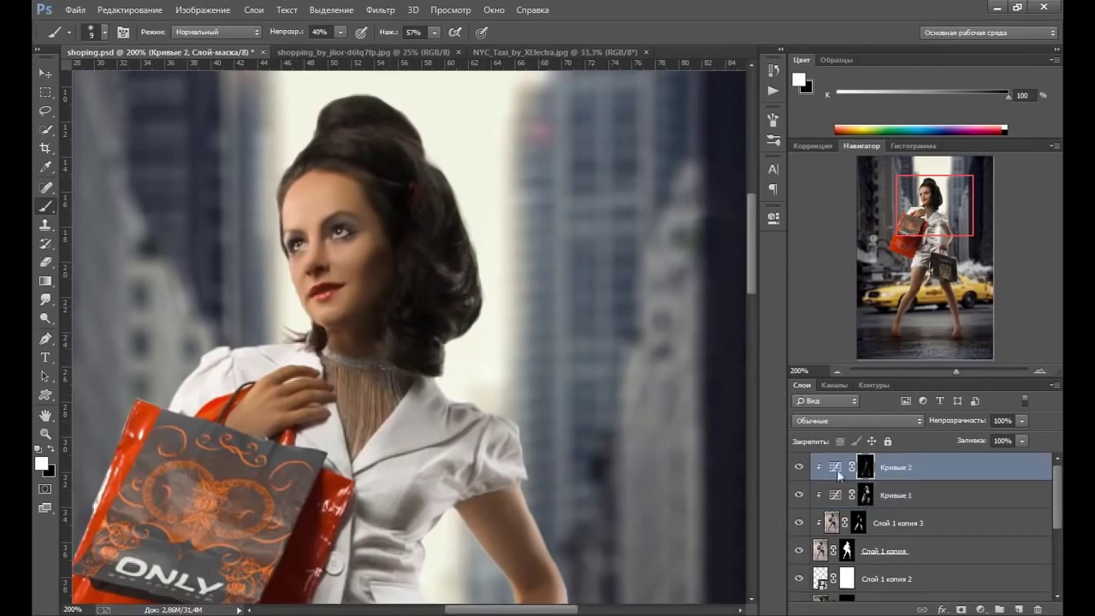
{"action": "left_click_drag", "start_coordinate": [434, 34], "coordinate": [425, 48]}
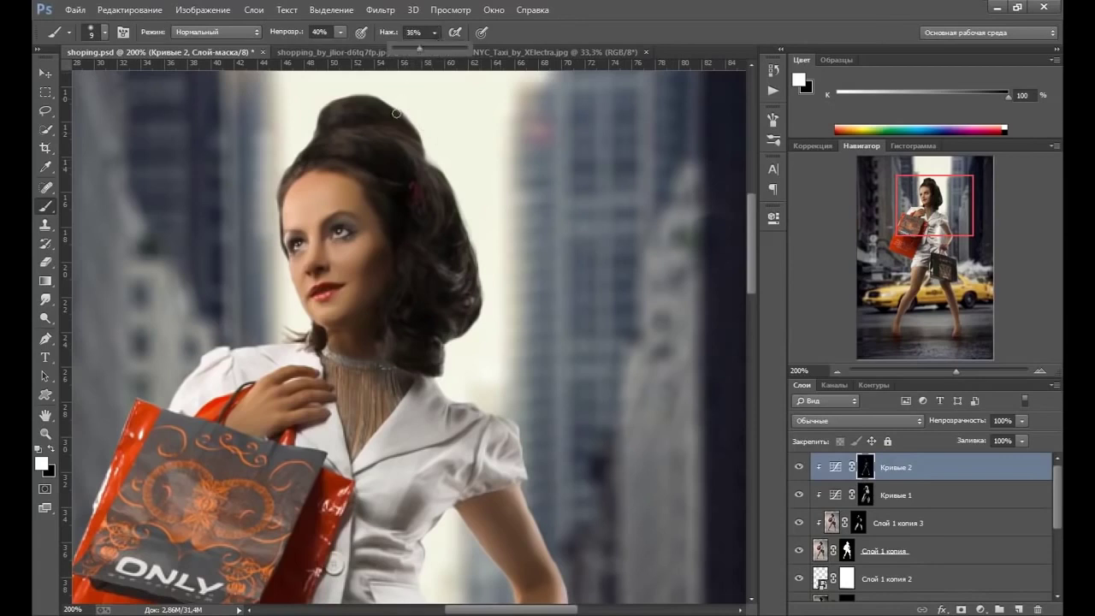
{"action": "left_click", "coordinate": [346, 151]}
{"action": "key", "text": "bracketright"}
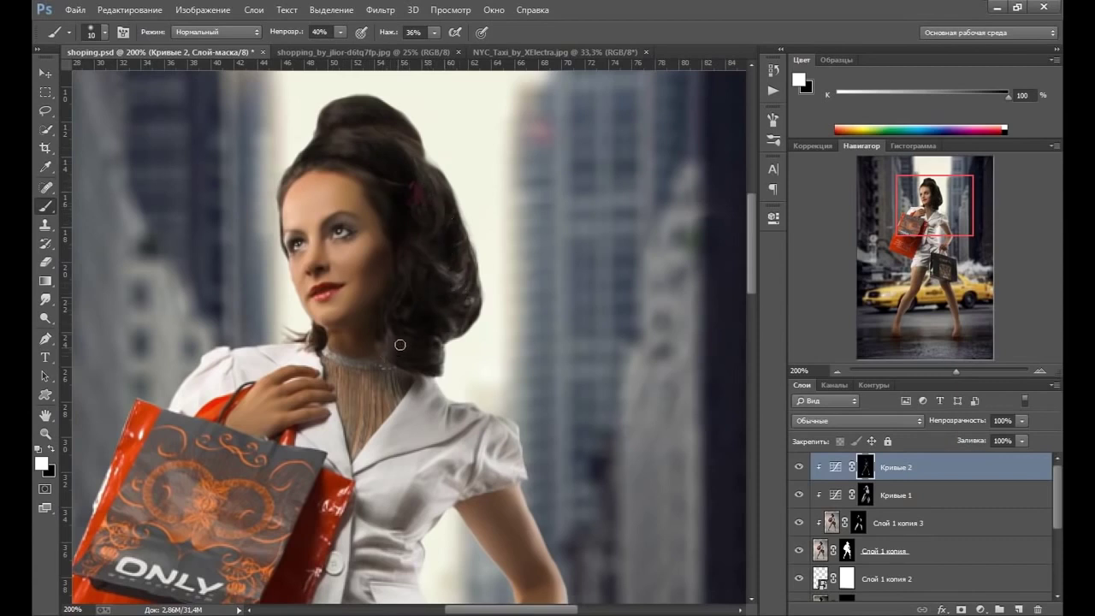
{"action": "scroll", "coordinate": [391, 228], "scroll_direction": "down", "scroll_amount": 3}
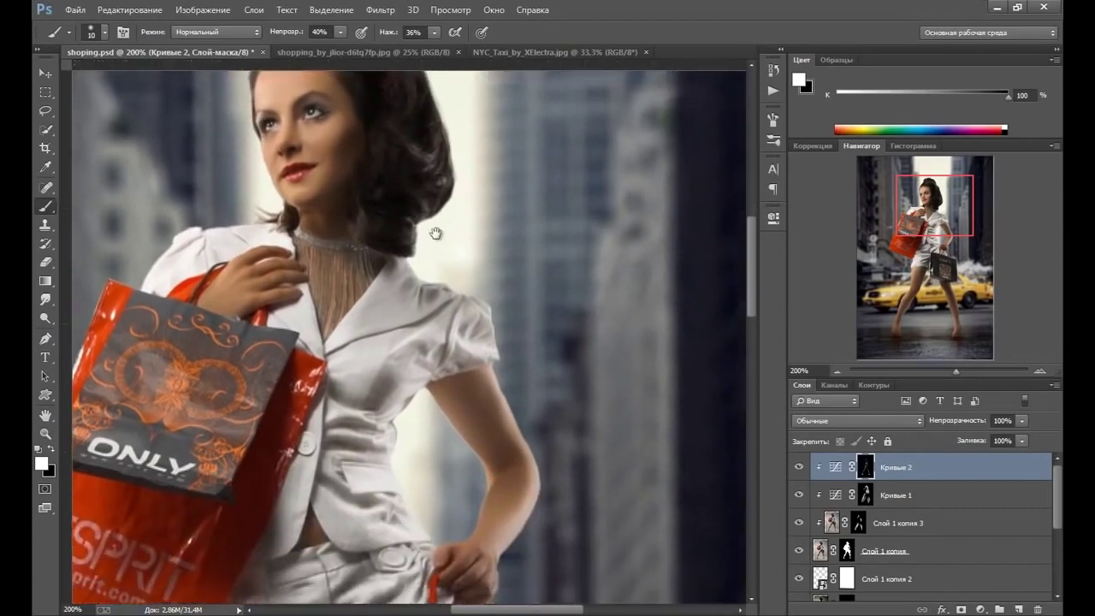
{"action": "scroll", "coordinate": [435, 232], "scroll_direction": "down", "scroll_amount": 3}
{"action": "left_click_drag", "start_coordinate": [391, 127], "coordinate": [436, 224]}
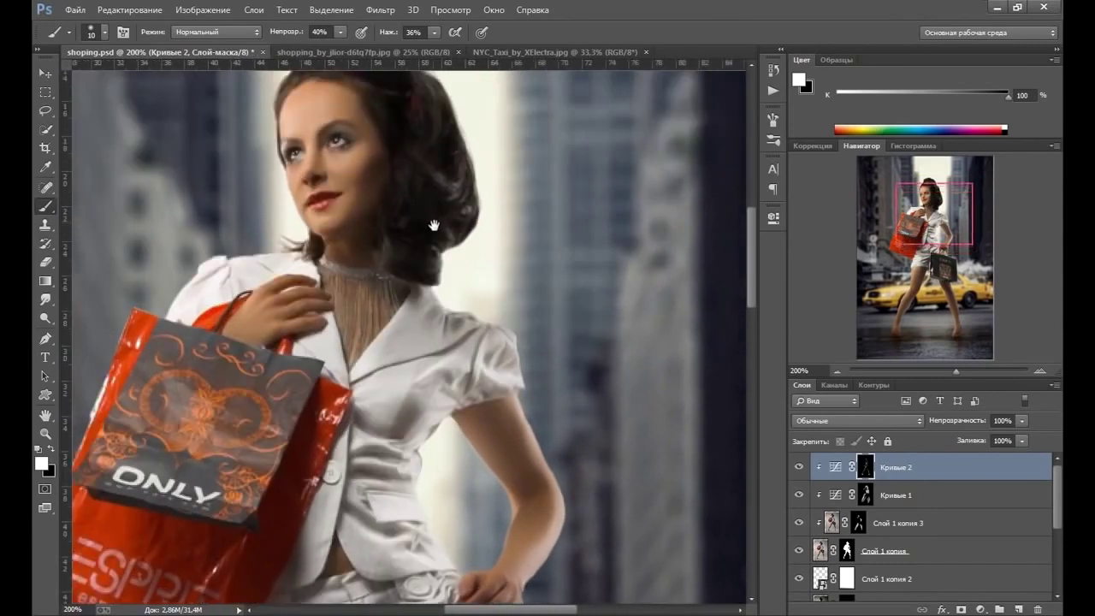
Reselect the Кривые 1 mask with a size-8 brush and bring up the zoom options.
{"action": "left_click", "coordinate": [863, 496]}
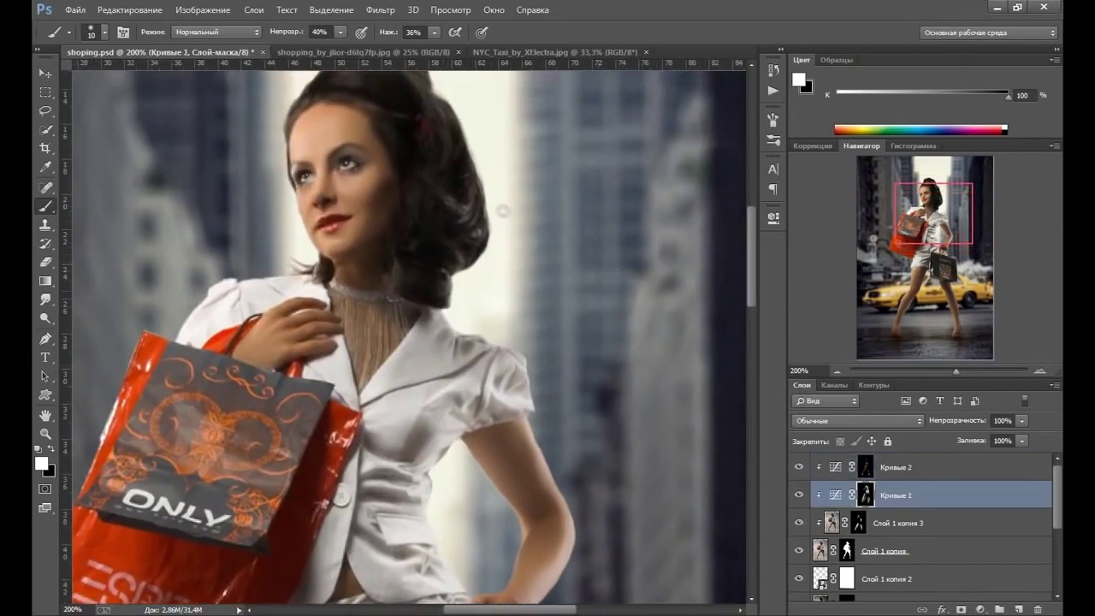
{"action": "key", "text": "bracketleft"}
{"action": "key", "text": "bracketleft"}
{"action": "left_click", "coordinate": [46, 433]}
{"action": "right_click", "coordinate": [281, 340]}
Fit the image, zoom to the bags, compare Кривые 1, and set brush opacity to 27%.
{"action": "left_click", "coordinate": [326, 347]}
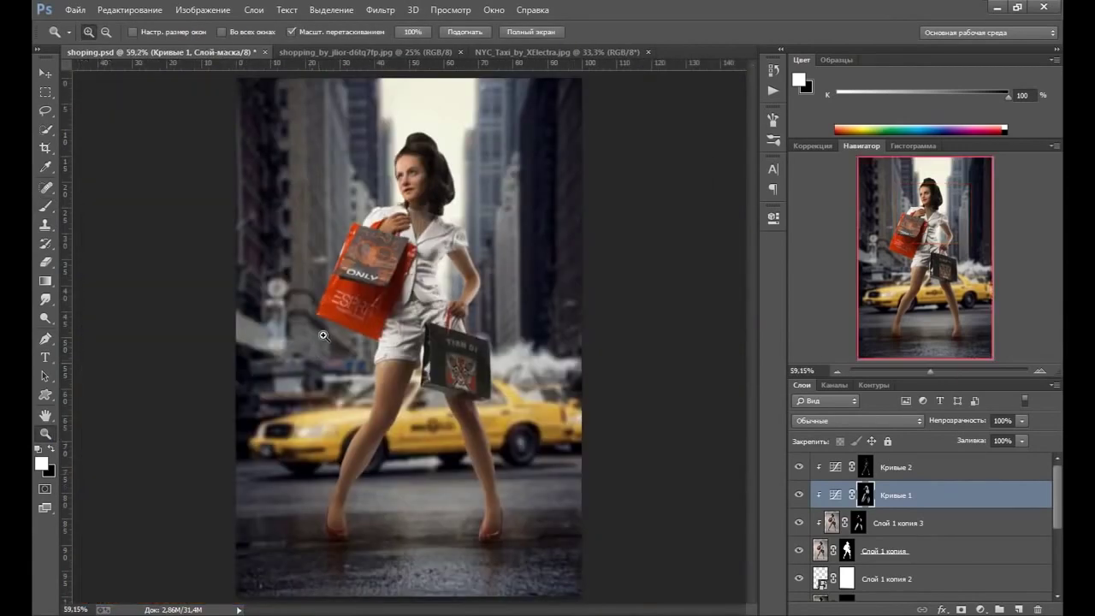
{"action": "left_click", "coordinate": [361, 275]}
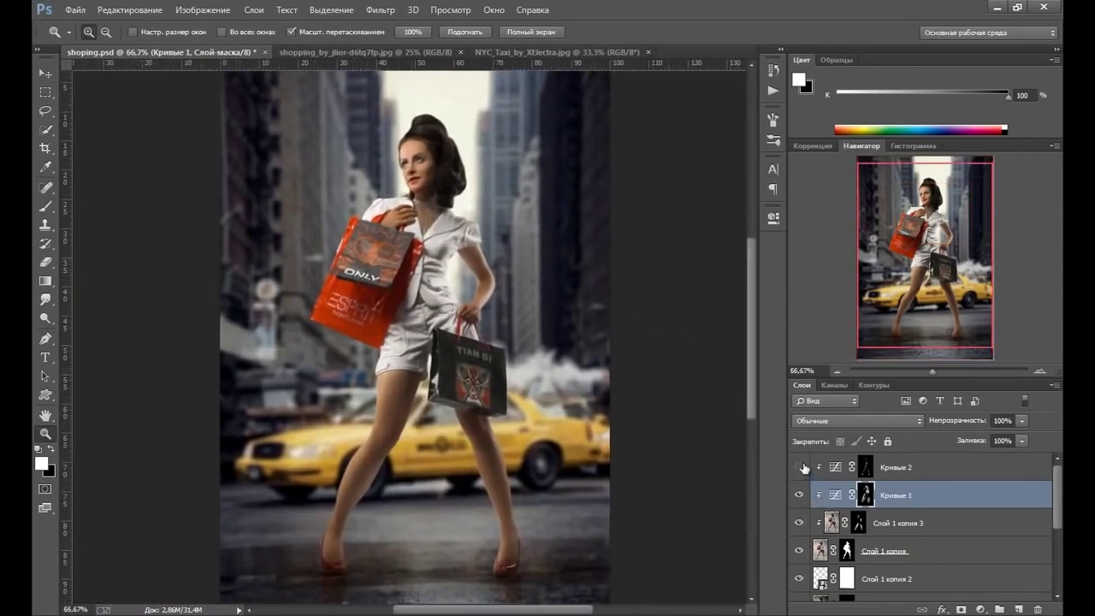
{"action": "left_click", "coordinate": [800, 495]}
{"action": "left_click", "coordinate": [46, 206]}
{"action": "left_click", "coordinate": [340, 32]}
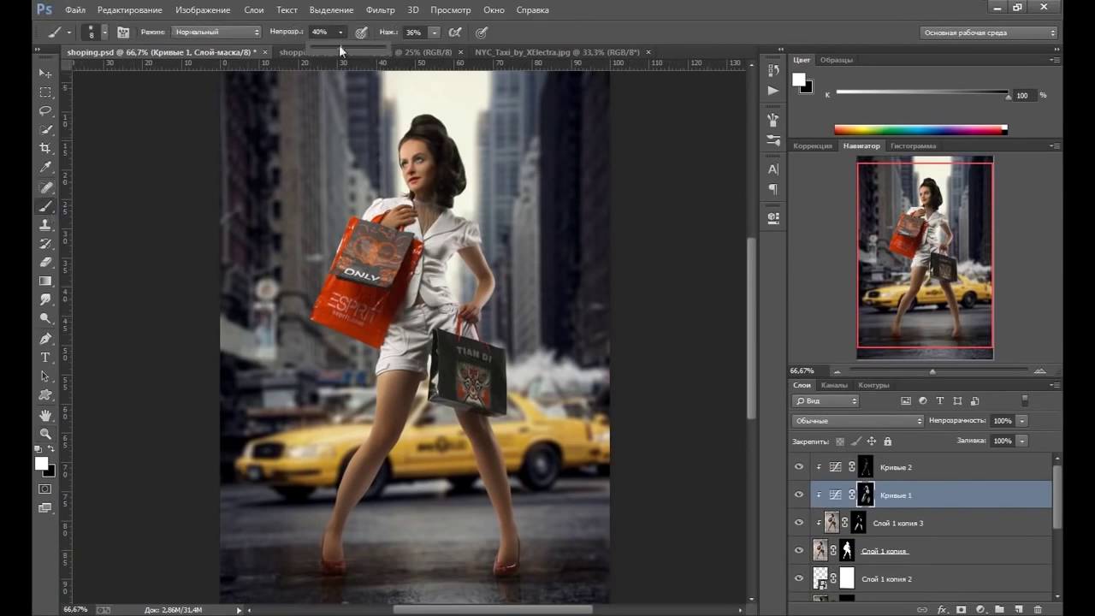
{"action": "left_click", "coordinate": [359, 298]}
Paint the Кривые 1 mask over the orange ESPRIT bag and black bag with 80/45 brushes.
{"action": "key", "text": "bracketright"}
{"action": "key", "text": "bracketright"}
{"action": "key", "text": "bracketright"}
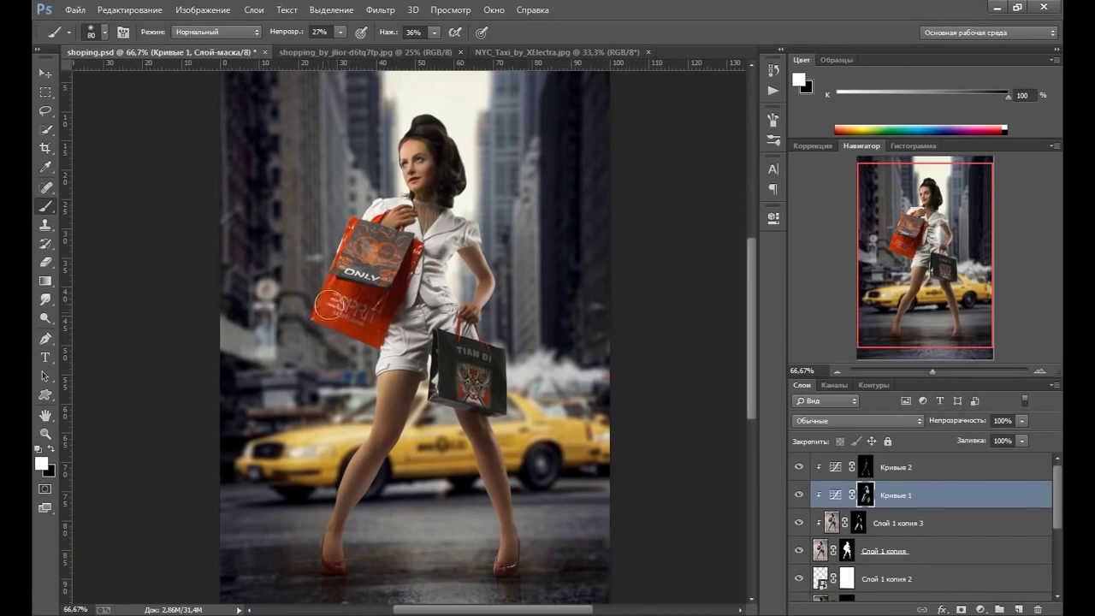
{"action": "left_click_drag", "start_coordinate": [330, 304], "coordinate": [350, 299]}
{"action": "key", "text": "bracketleft"}
{"action": "key", "text": "bracketleft"}
{"action": "key", "text": "bracketleft"}
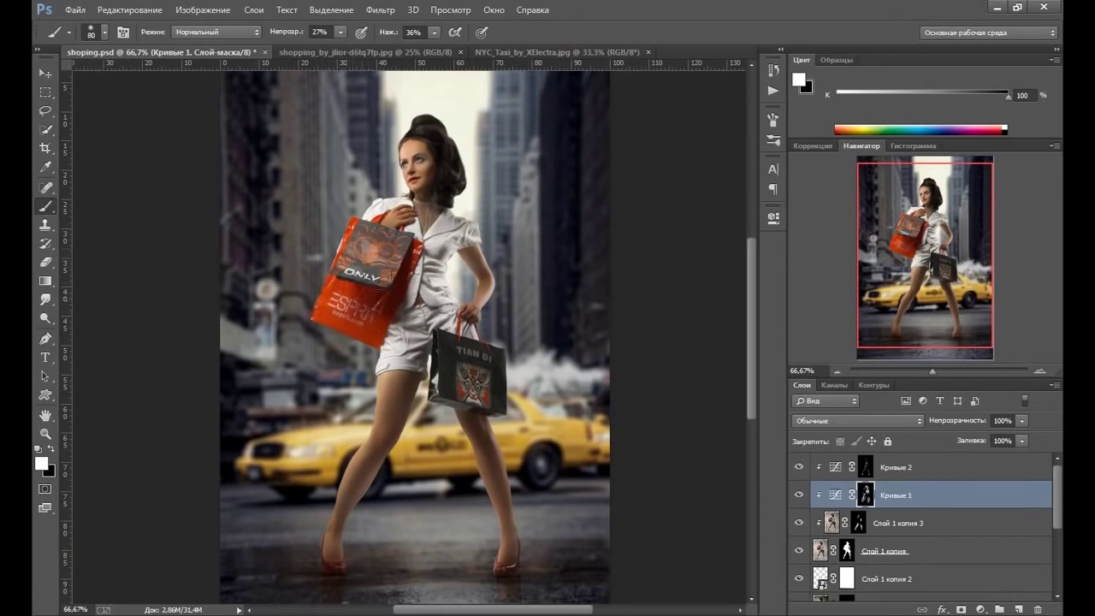
{"action": "left_click_drag", "start_coordinate": [366, 249], "coordinate": [360, 276]}
{"action": "key", "text": "bracketright"}
{"action": "key", "text": "bracketright"}
{"action": "key", "text": "bracketright"}
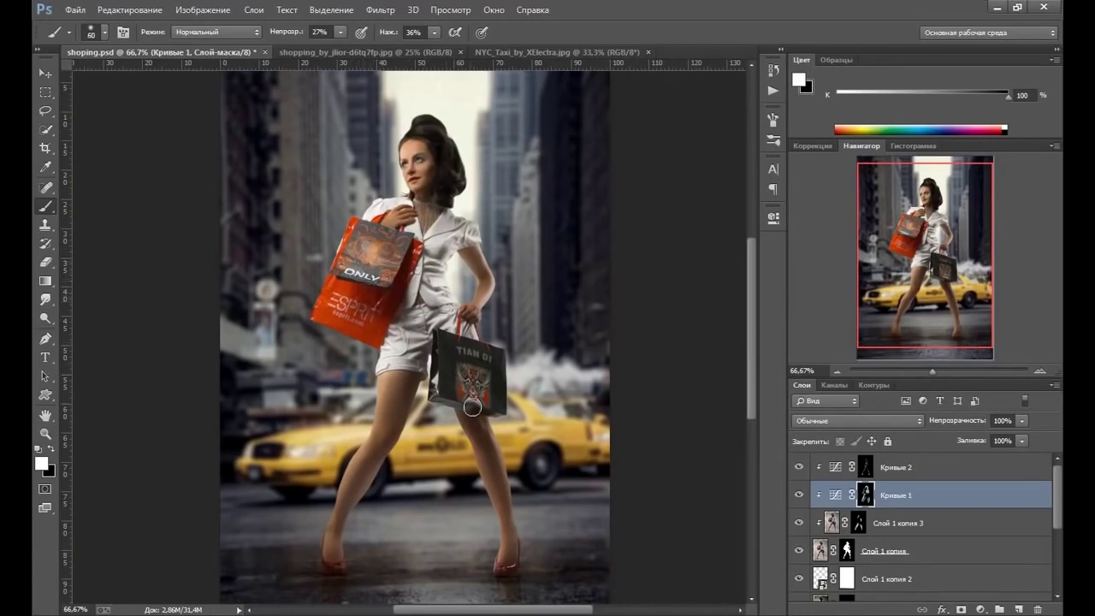
{"action": "key", "text": "bracketleft"}
{"action": "key", "text": "bracketleft"}
{"action": "key", "text": "bracketleft"}
{"action": "key", "text": "bracketleft"}
{"action": "key", "text": "bracketleft"}
{"action": "key", "text": "bracketleft"}
{"action": "key", "text": "bracketleft"}
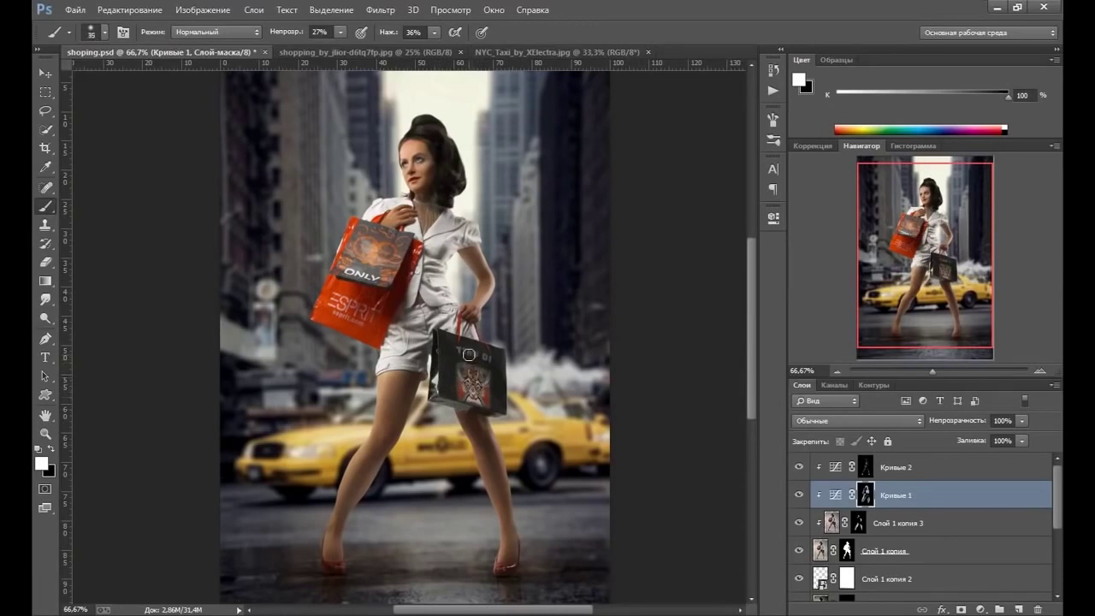
Switch to the Кривые 2 mask with a size-45 brush for the blouse.
{"action": "key", "text": "alt+bracketright"}
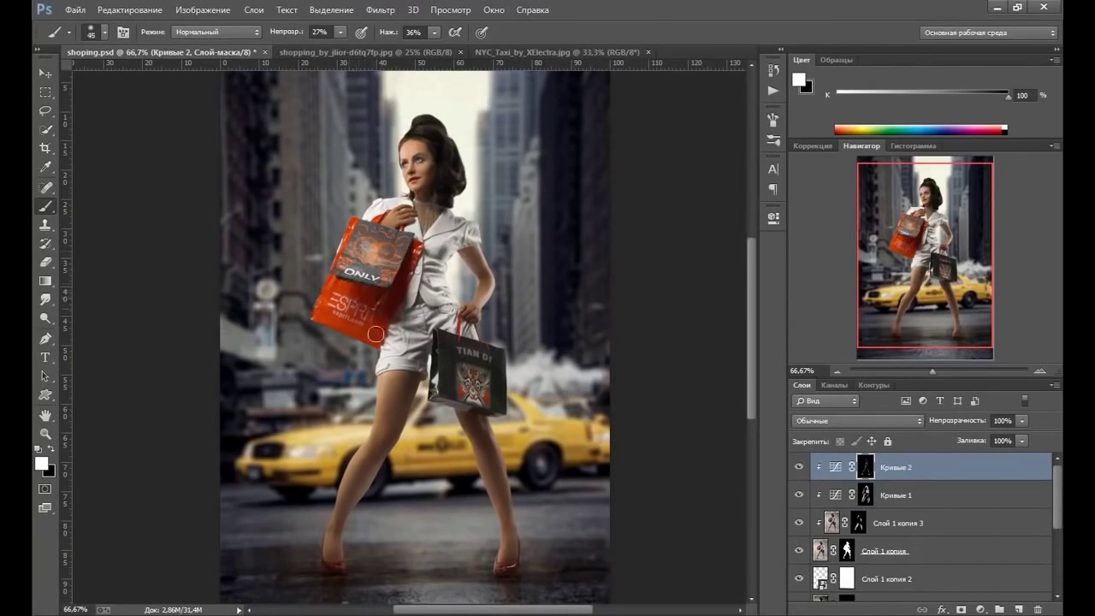
{"action": "key", "text": "bracketright"}
{"action": "key", "text": "bracketright"}
{"action": "key", "text": "bracketright"}
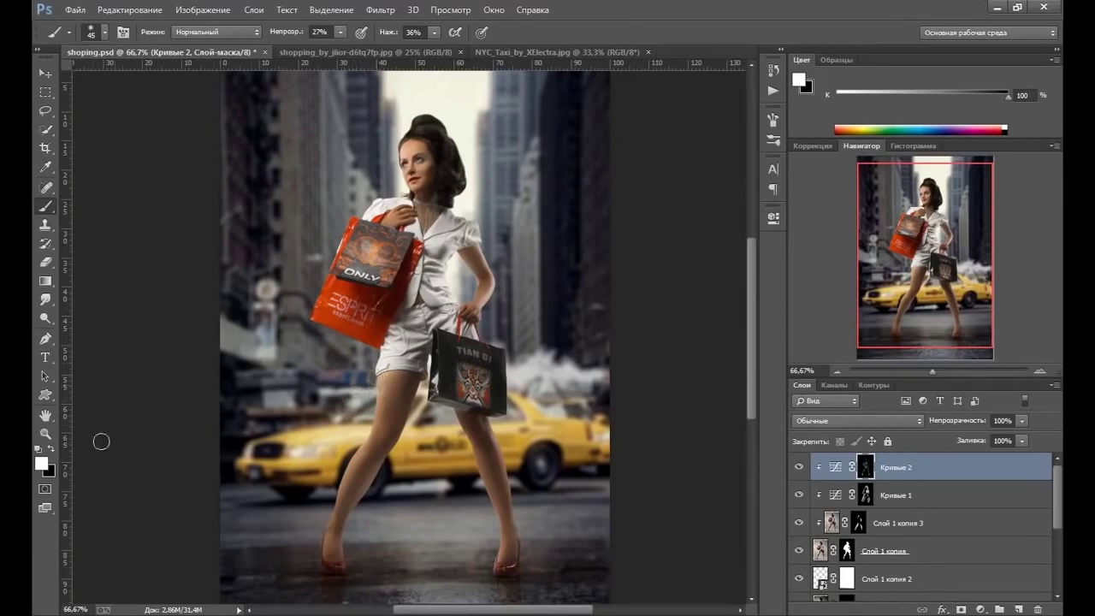
{"action": "left_click", "coordinate": [46, 433]}
Fit the image on screen and set Кривые 2 to about 84% and Кривые 1 to 85% opacity.
{"action": "right_click", "coordinate": [425, 425]}
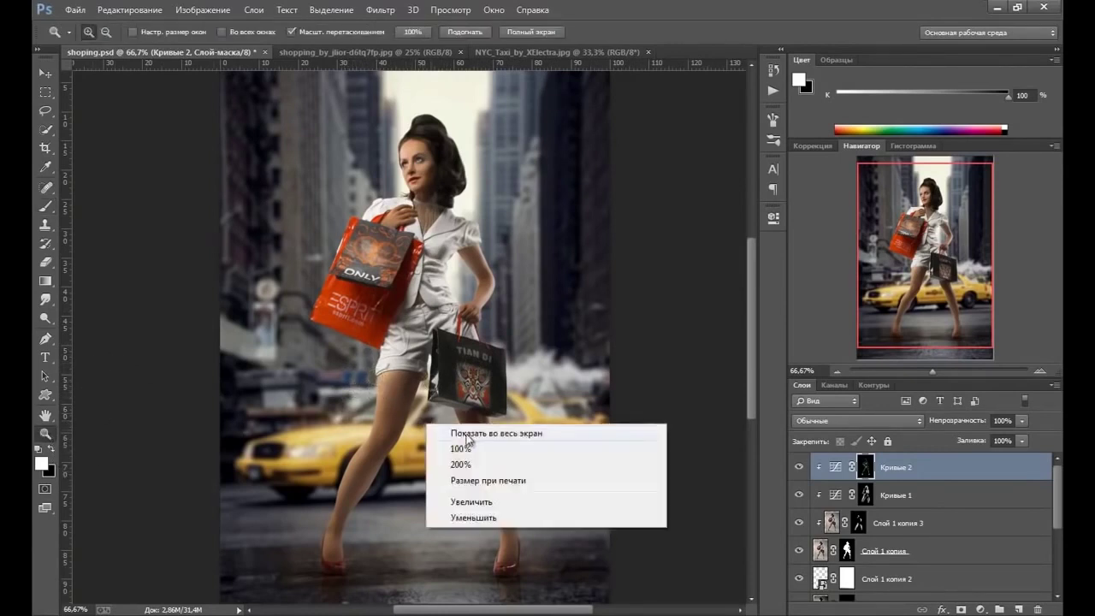
{"action": "left_click", "coordinate": [472, 432]}
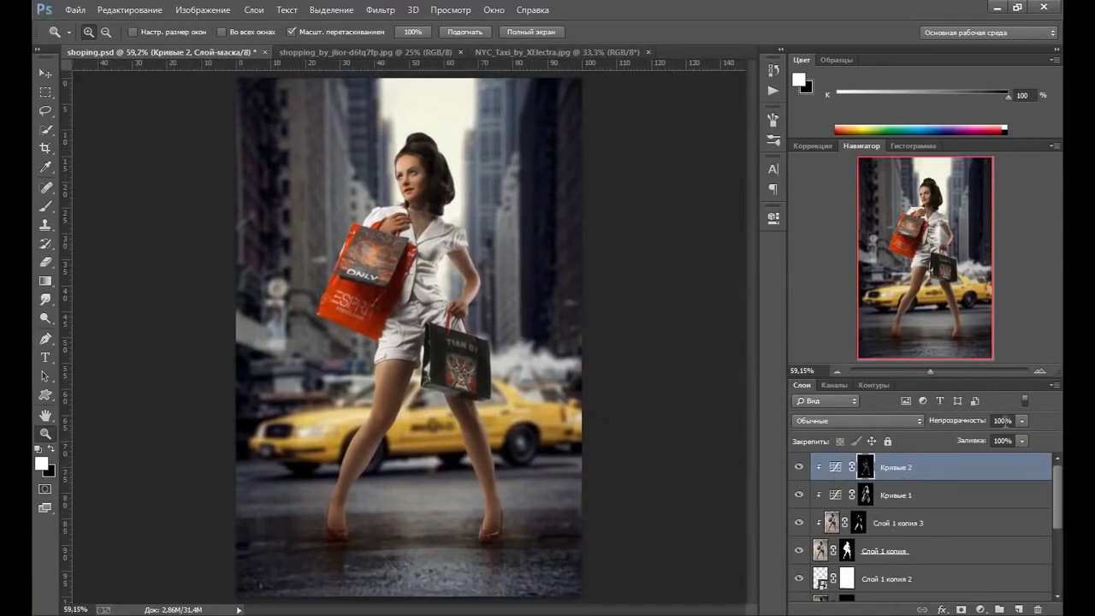
{"action": "left_click", "coordinate": [1022, 421]}
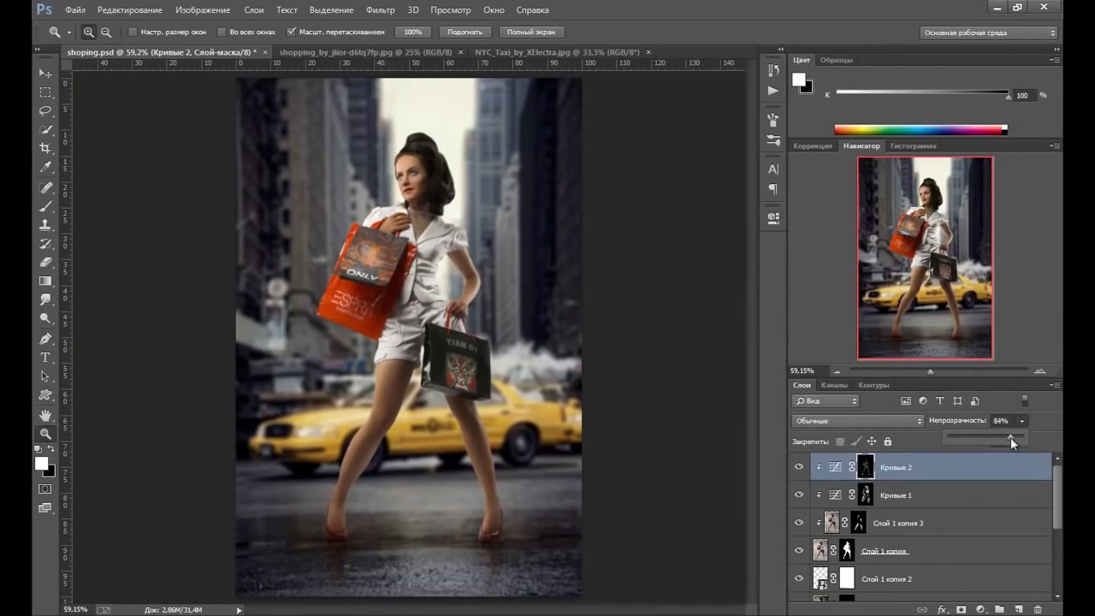
{"action": "left_click", "coordinate": [918, 498]}
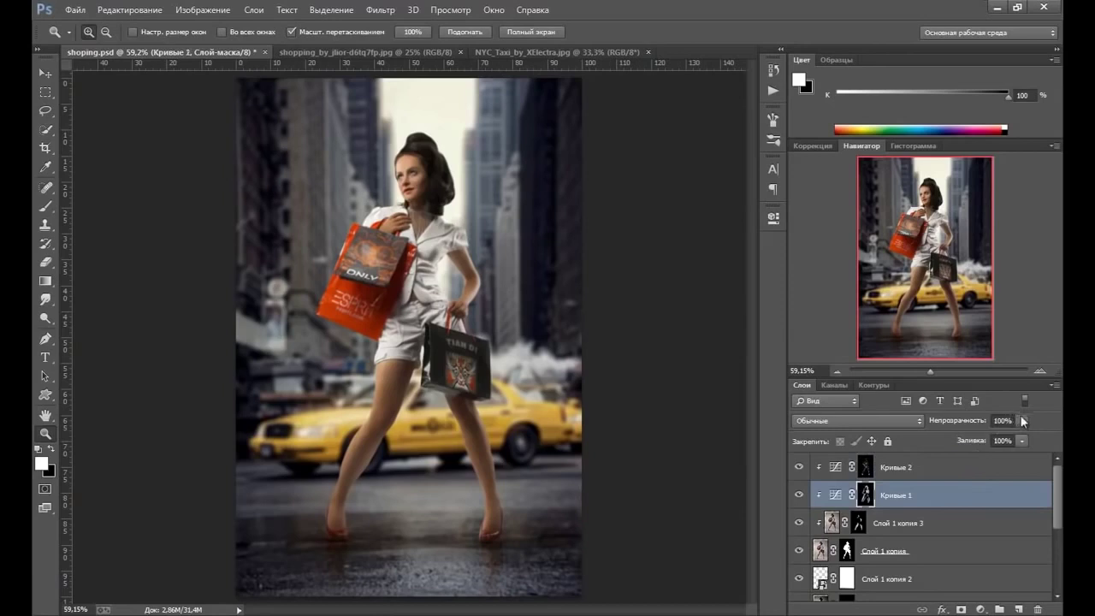
{"action": "left_click", "coordinate": [1023, 421]}
{"action": "left_click_drag", "start_coordinate": [1011, 439], "coordinate": [1012, 439]}
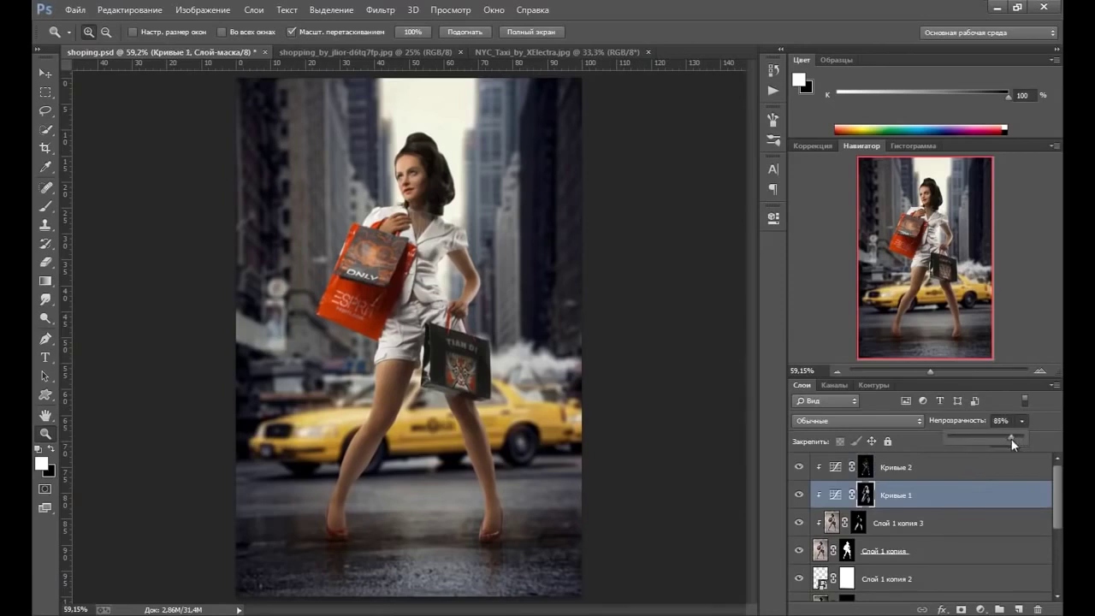
{"action": "left_click", "coordinate": [944, 465]}
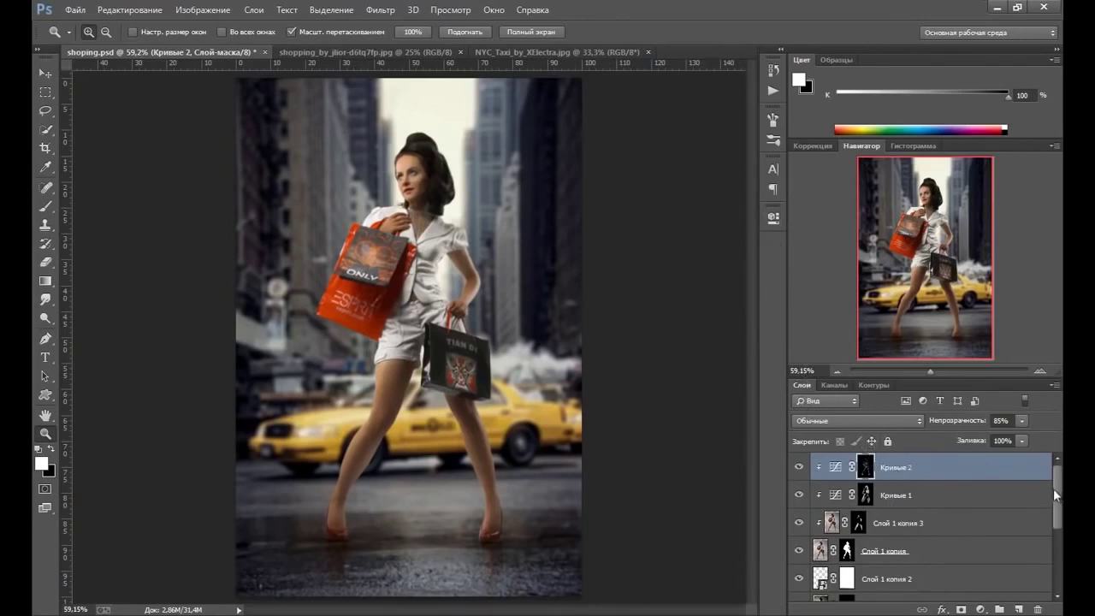
{"action": "scroll", "coordinate": [1055, 494], "scroll_direction": "down", "scroll_amount": 3}
{"action": "scroll", "coordinate": [1059, 489], "scroll_direction": "up", "scroll_amount": 3}
{"action": "scroll", "coordinate": [1059, 485], "scroll_direction": "down", "scroll_amount": 2}
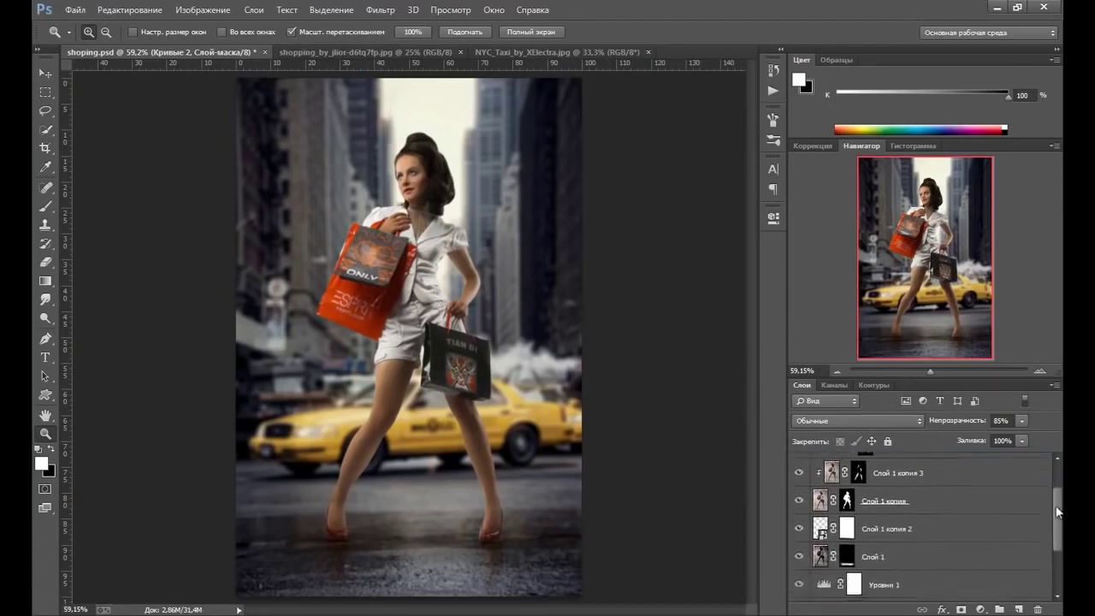
Group Кривые 2 through Слой 1 into Группа 1, compare it, and add Слой 2 above.
{"action": "left_click", "coordinate": [918, 549], "text": "shift"}
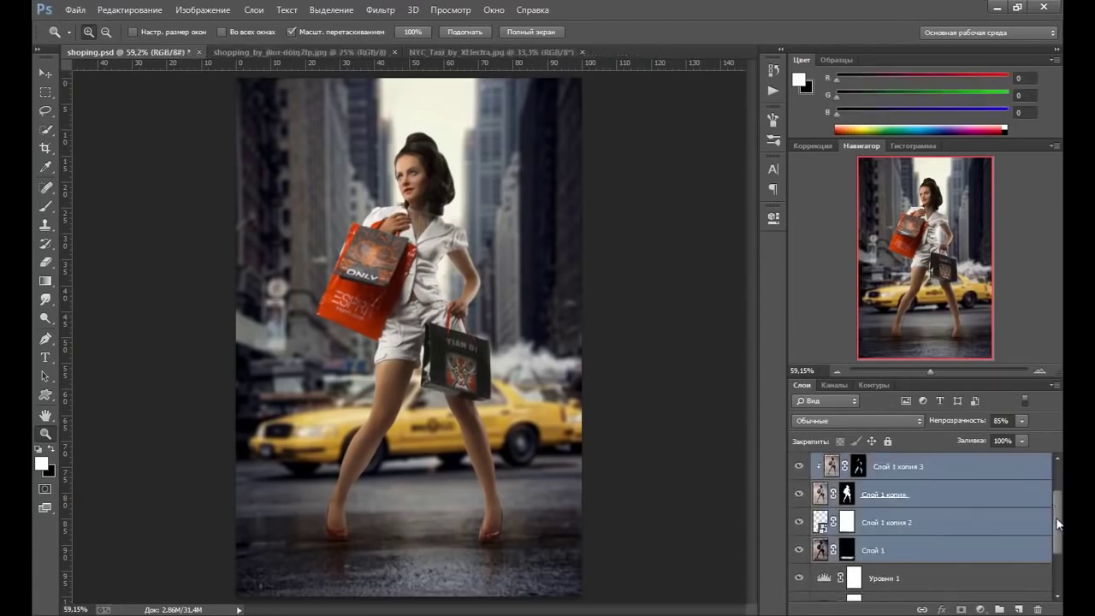
{"action": "scroll", "coordinate": [1059, 492], "scroll_direction": "up", "scroll_amount": 2}
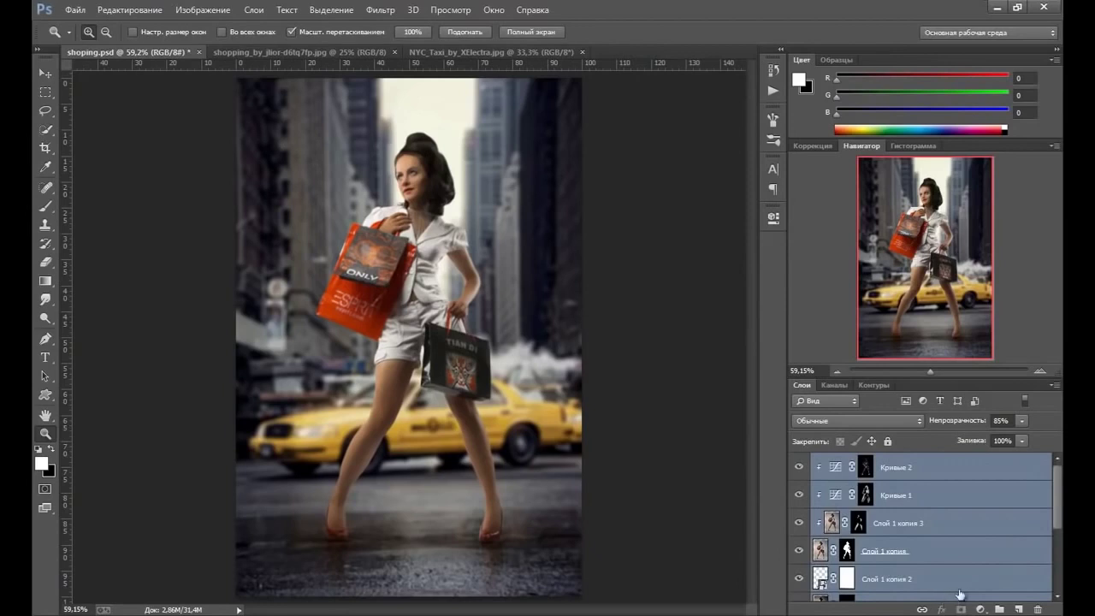
{"action": "mouse_move", "coordinate": [960, 593]}
{"action": "left_mouse_down"}
{"action": "mouse_move", "coordinate": [958, 610]}
{"action": "mouse_move", "coordinate": [999, 609]}
{"action": "left_mouse_up"}
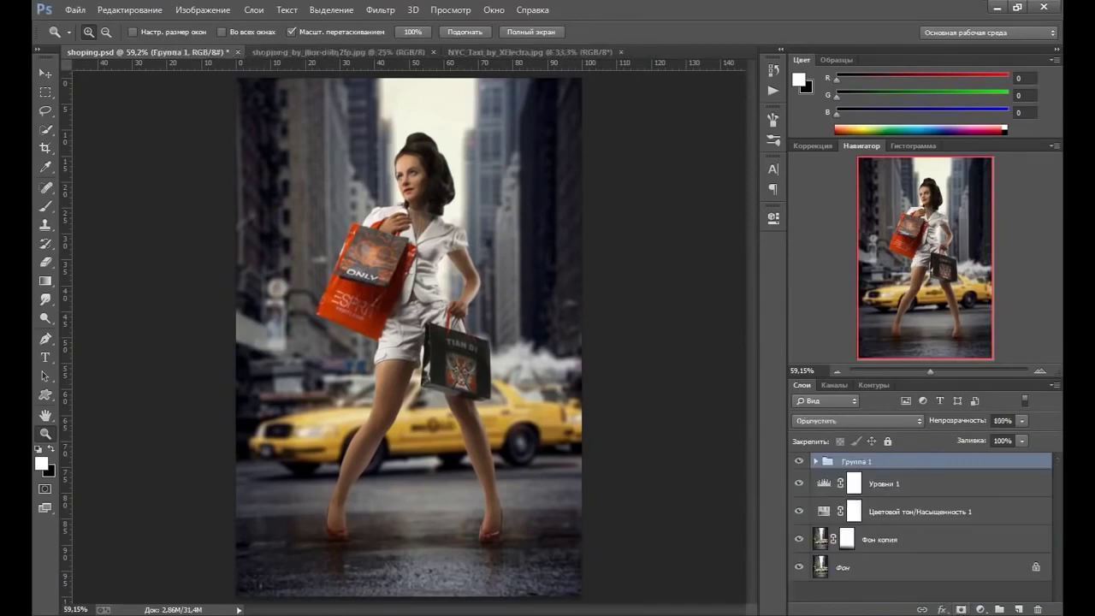
{"action": "left_click", "coordinate": [800, 462]}
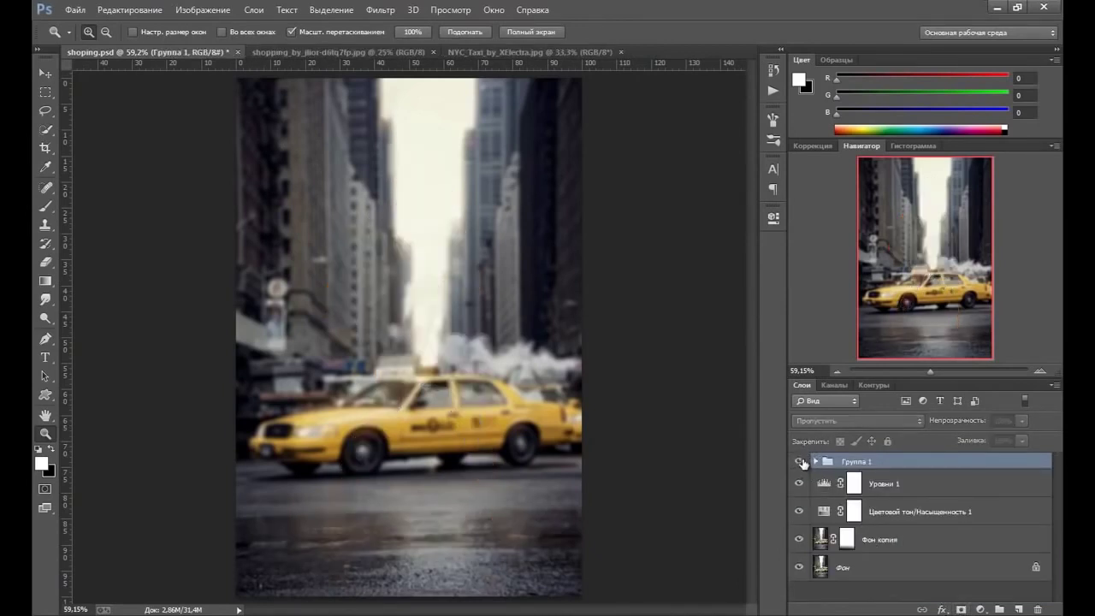
{"action": "left_click", "coordinate": [797, 484]}
{"action": "left_click", "coordinate": [799, 462]}
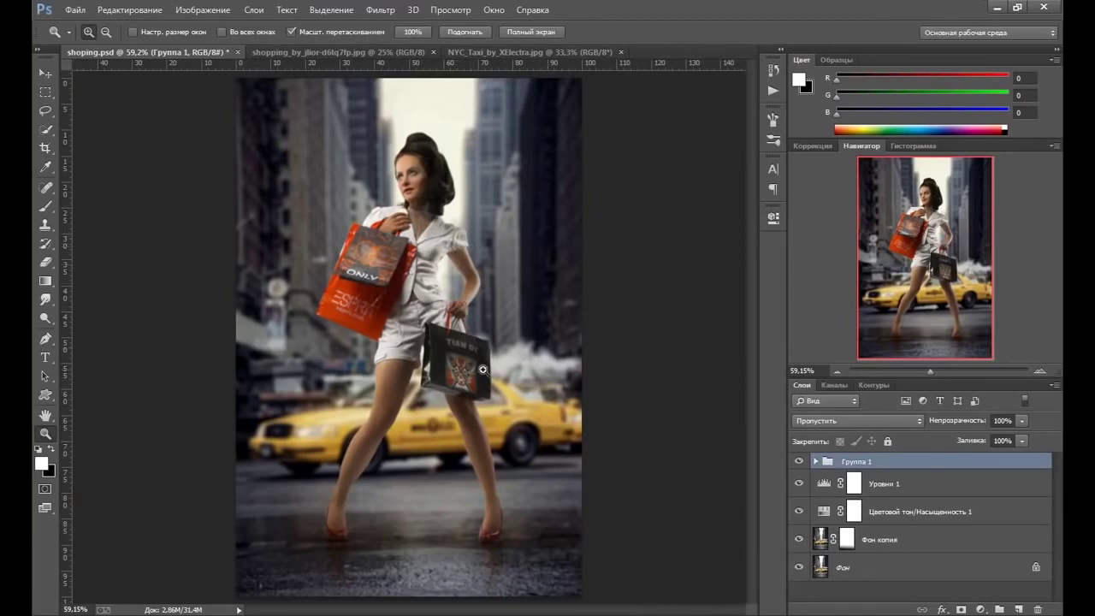
{"action": "left_click", "coordinate": [1019, 609]}
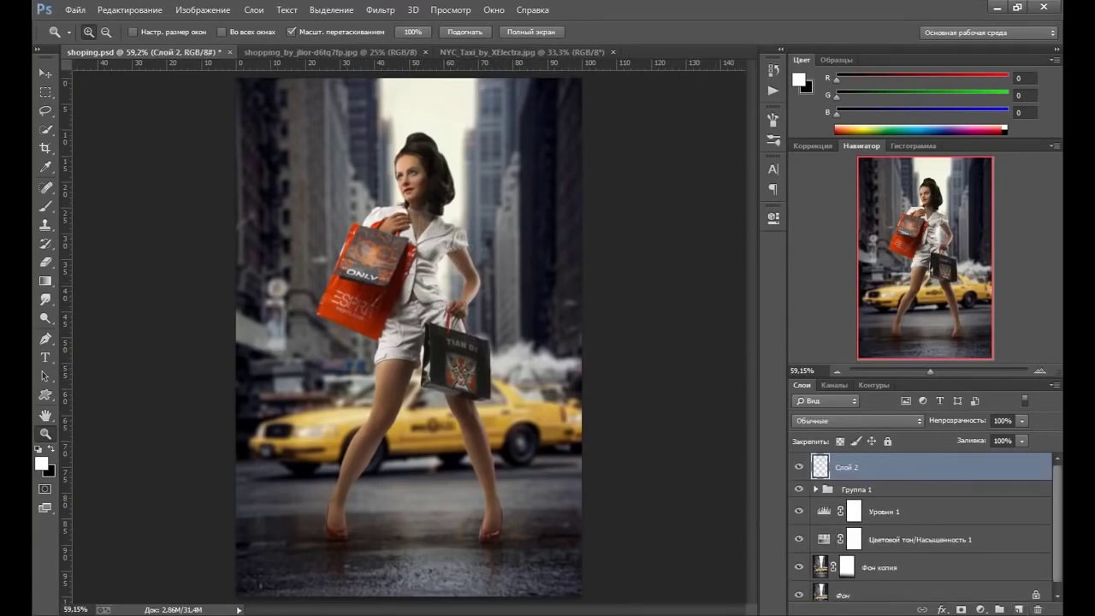
Paint soft white light on Слой 2 over the woman's cheek, chin and neck with a 100 px brush.
{"action": "left_click", "coordinate": [47, 206]}
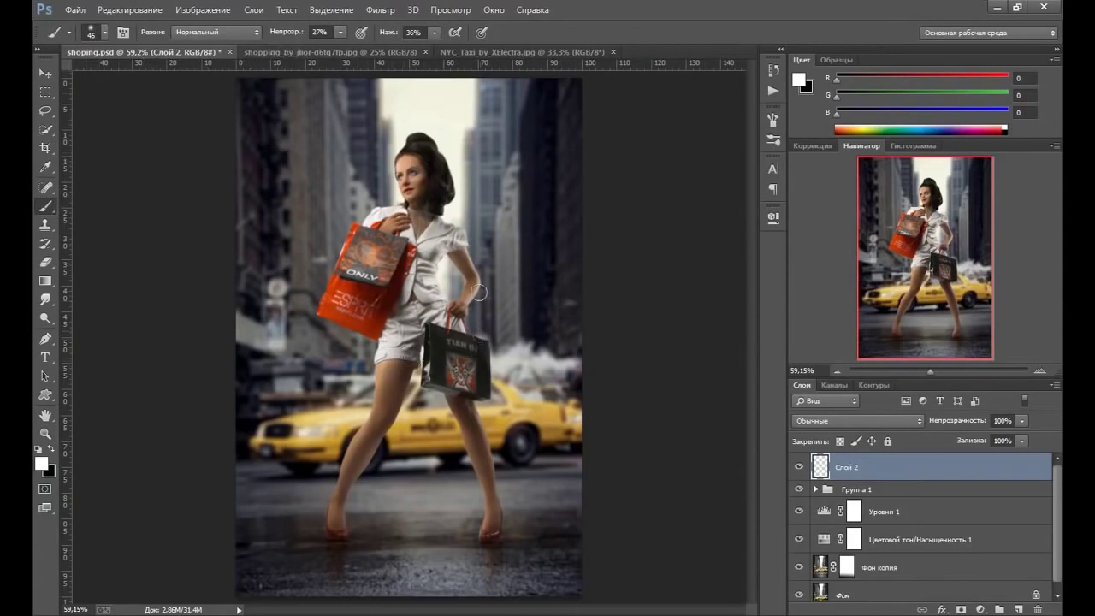
{"action": "key", "text": "bracketright"}
{"action": "key", "text": "bracketright"}
{"action": "key", "text": "bracketright"}
{"action": "left_click_drag", "start_coordinate": [422, 160], "coordinate": [425, 195]}
{"action": "left_click_drag", "start_coordinate": [417, 242], "coordinate": [401, 234]}
Add glow over her torso, hair and neck with 125–70 px brushes, then toggle the layer to compare.
{"action": "key", "text": "bracketright"}
{"action": "key", "text": "bracketright"}
{"action": "key", "text": "bracketleft"}
{"action": "left_click_drag", "start_coordinate": [440, 276], "coordinate": [454, 256]}
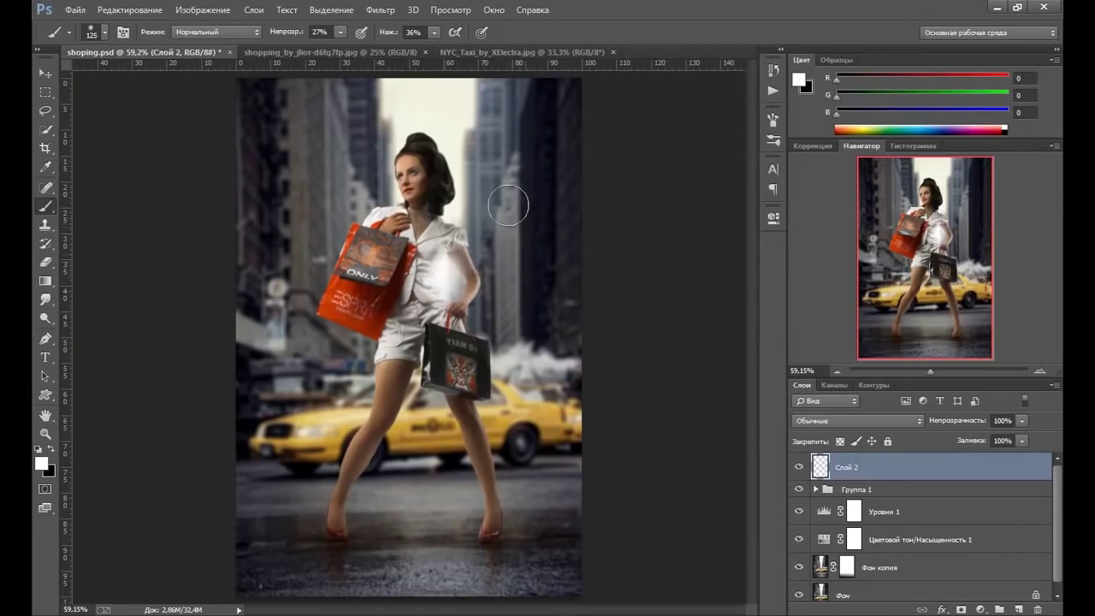
{"action": "key", "text": "bracketleft"}
{"action": "key", "text": "bracketleft"}
{"action": "left_click_drag", "start_coordinate": [460, 203], "coordinate": [452, 218]}
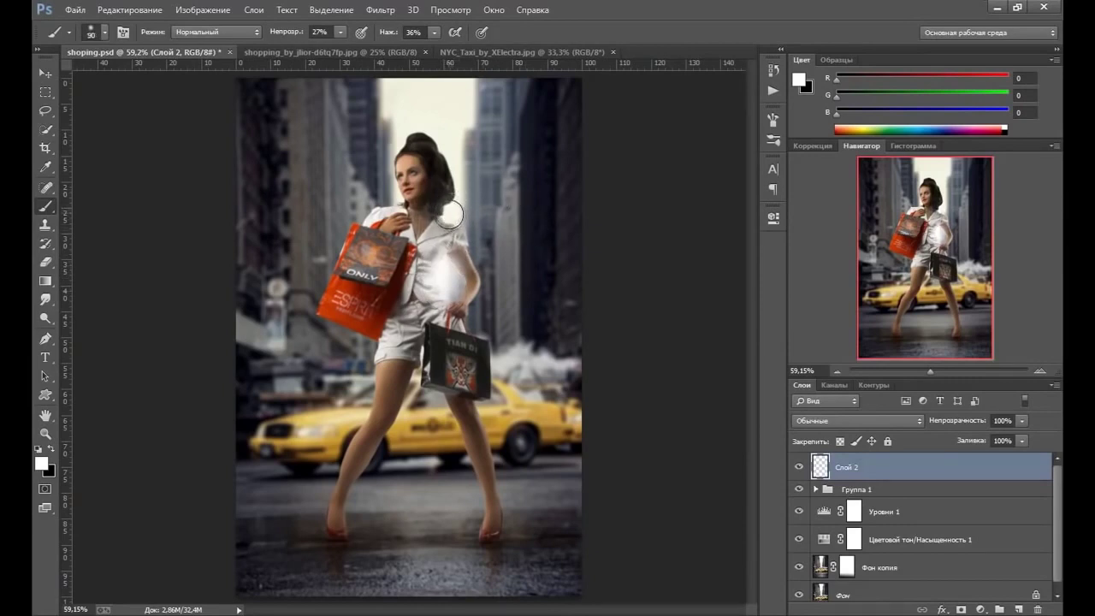
{"action": "key", "text": "bracketleft"}
{"action": "key", "text": "bracketleft"}
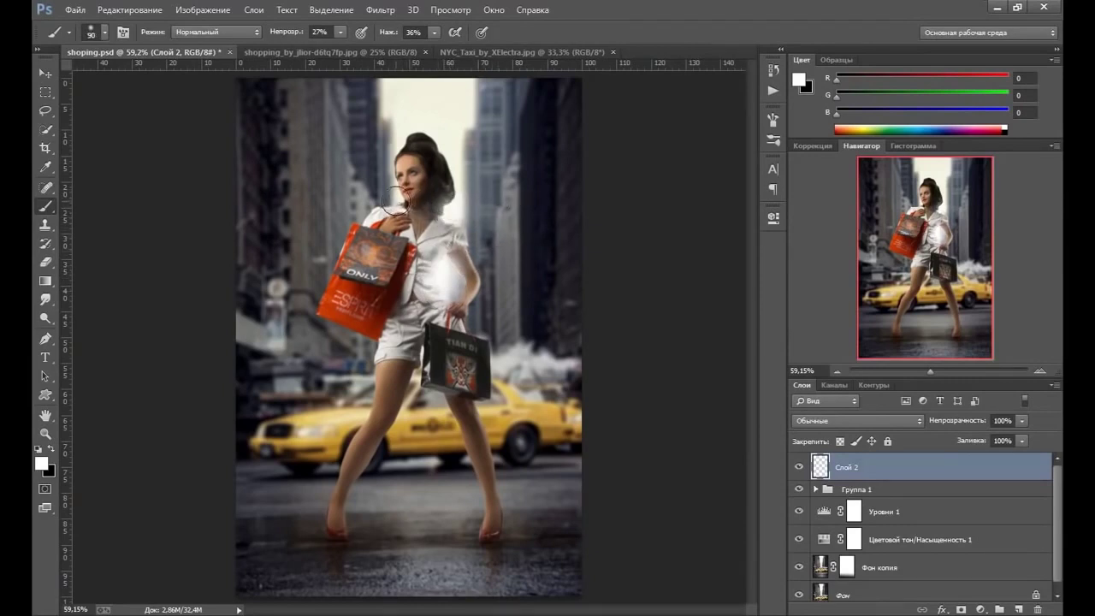
{"action": "left_click_drag", "start_coordinate": [397, 199], "coordinate": [399, 204]}
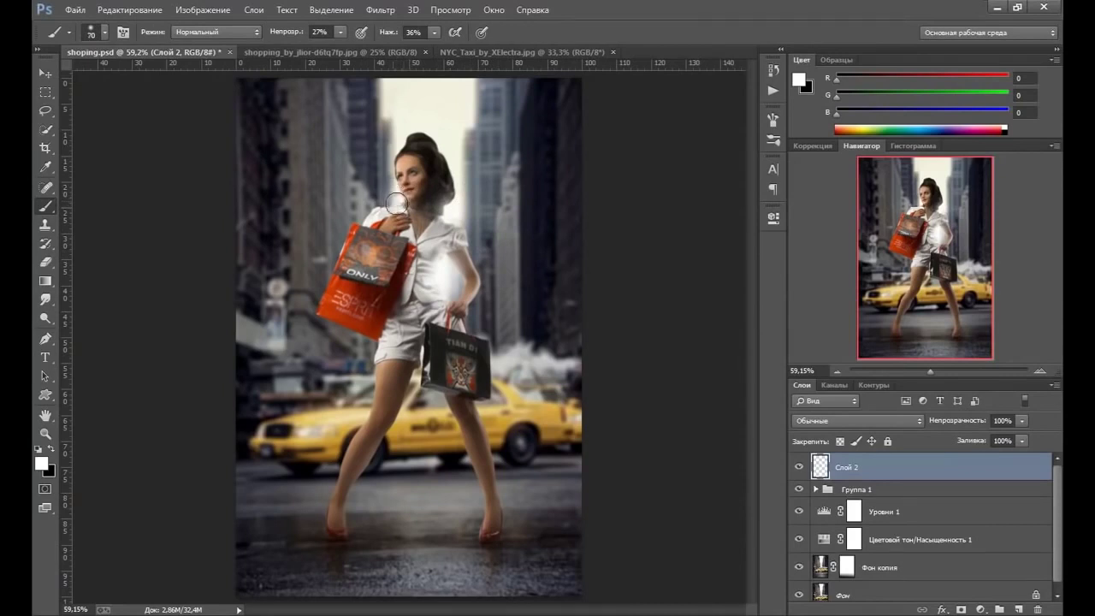
{"action": "key", "text": "bracketright"}
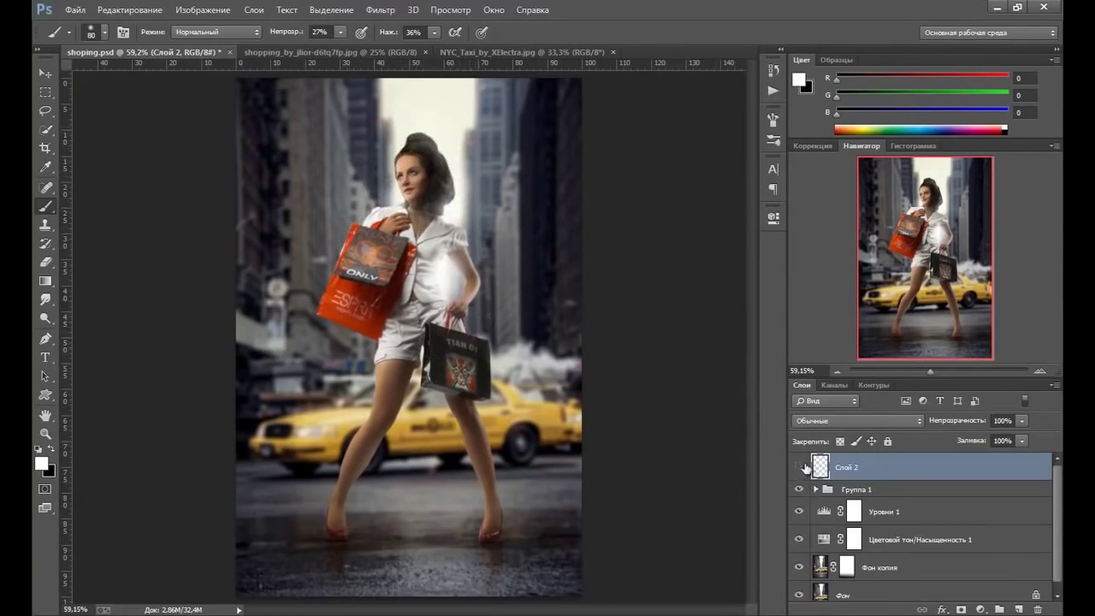
{"action": "left_click", "coordinate": [799, 467]}
{"action": "left_click", "coordinate": [799, 467]}
{"action": "left_click", "coordinate": [801, 467]}
Add a Кривые 3 curves layer with its midpoint lowered to about 160→95, darkening the whole image.
{"action": "left_click", "coordinate": [979, 609]}
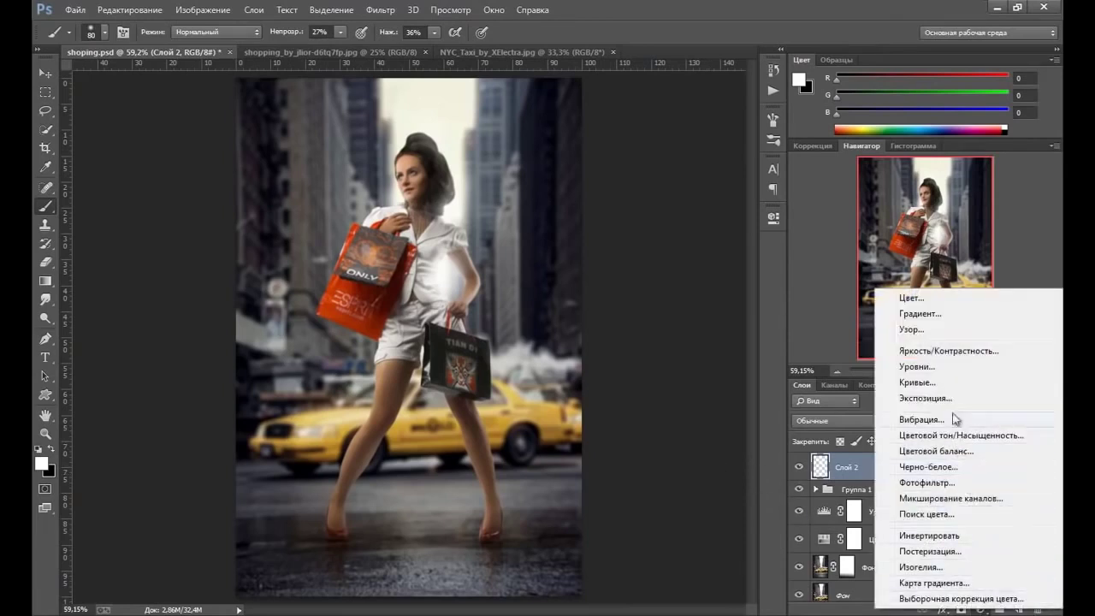
{"action": "left_click", "coordinate": [917, 382]}
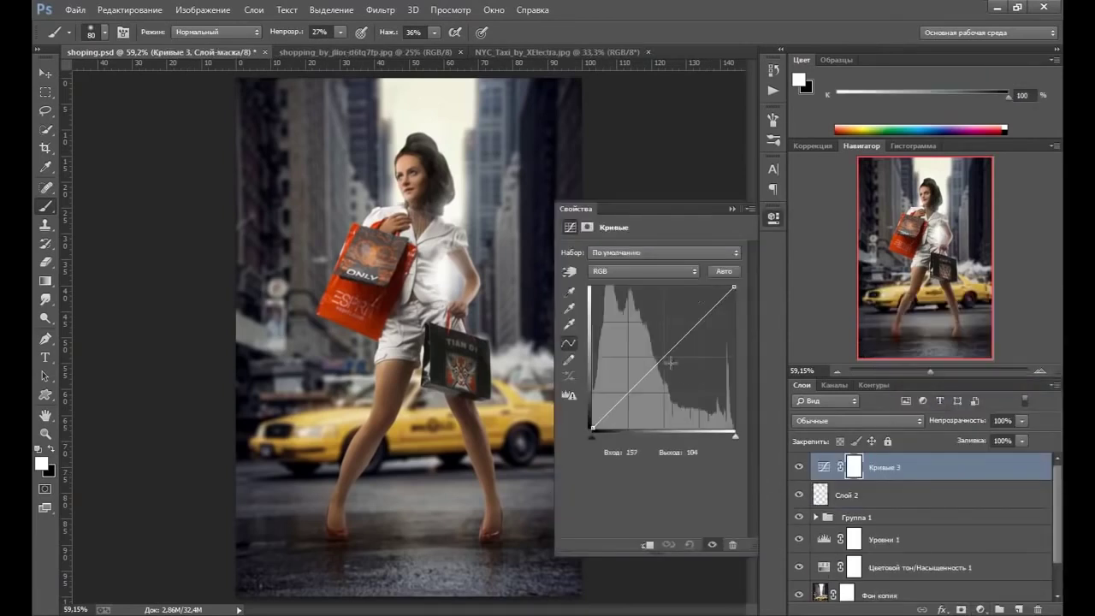
{"action": "left_click_drag", "start_coordinate": [671, 348], "coordinate": [682, 375]}
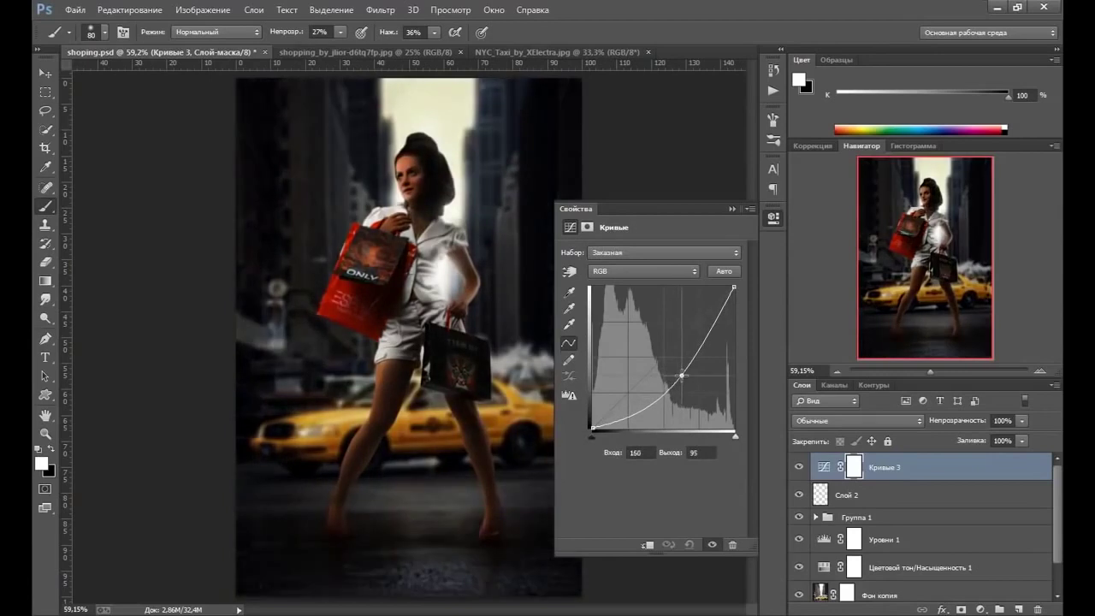
{"action": "left_click", "coordinate": [731, 210]}
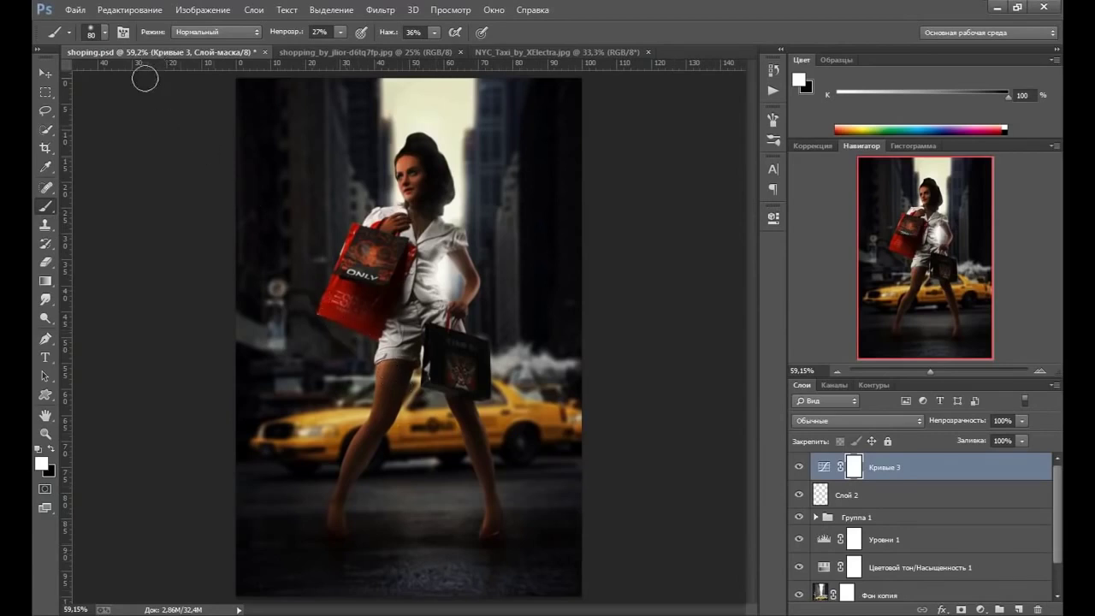
{"action": "left_click", "coordinate": [46, 281]}
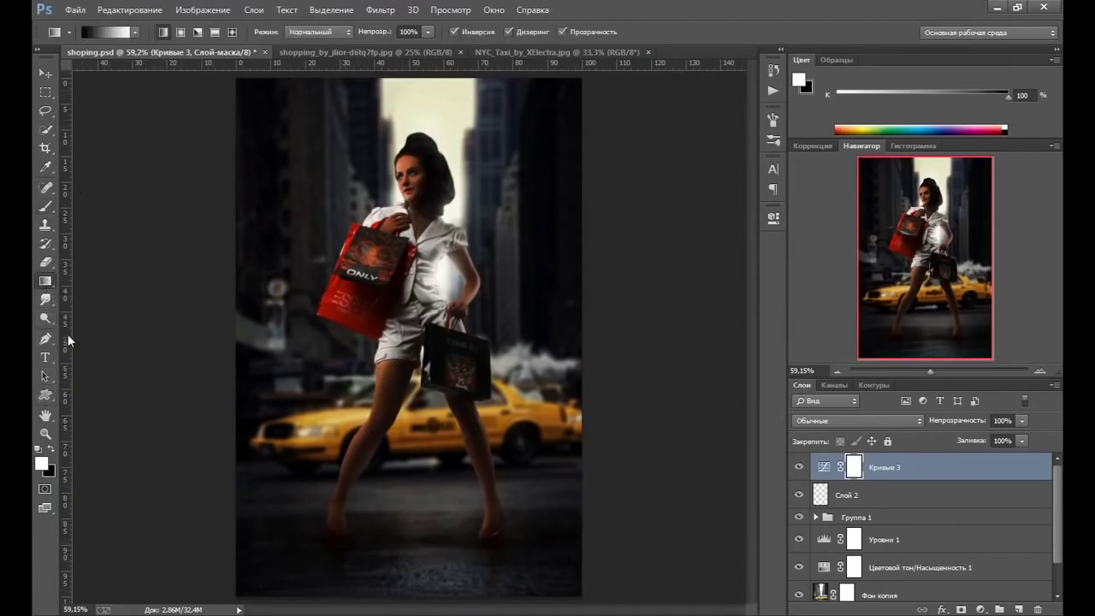
Mask Кривые 3 with a radial gradient, black stop at 70%, from the bag to the bottom-right corner.
{"action": "left_click", "coordinate": [109, 33]}
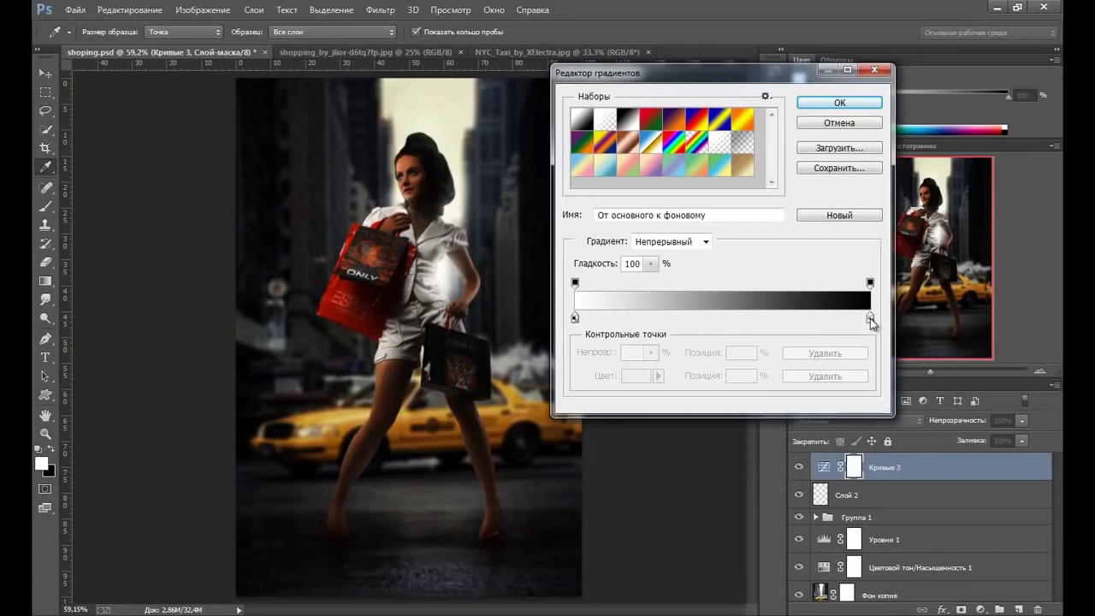
{"action": "left_click_drag", "start_coordinate": [871, 318], "coordinate": [784, 321]}
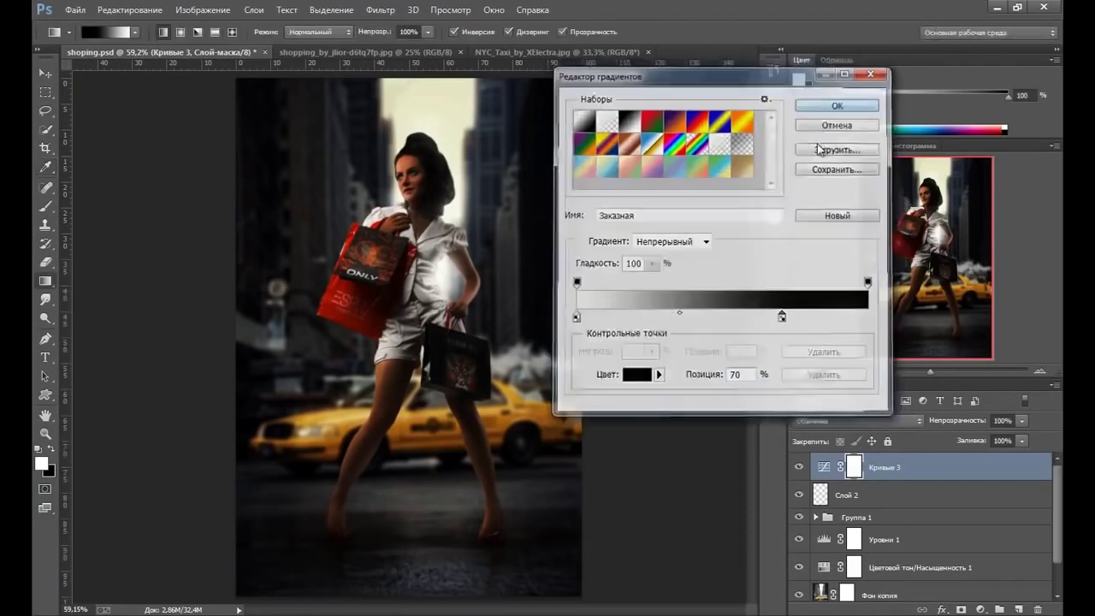
{"action": "key", "text": "Return"}
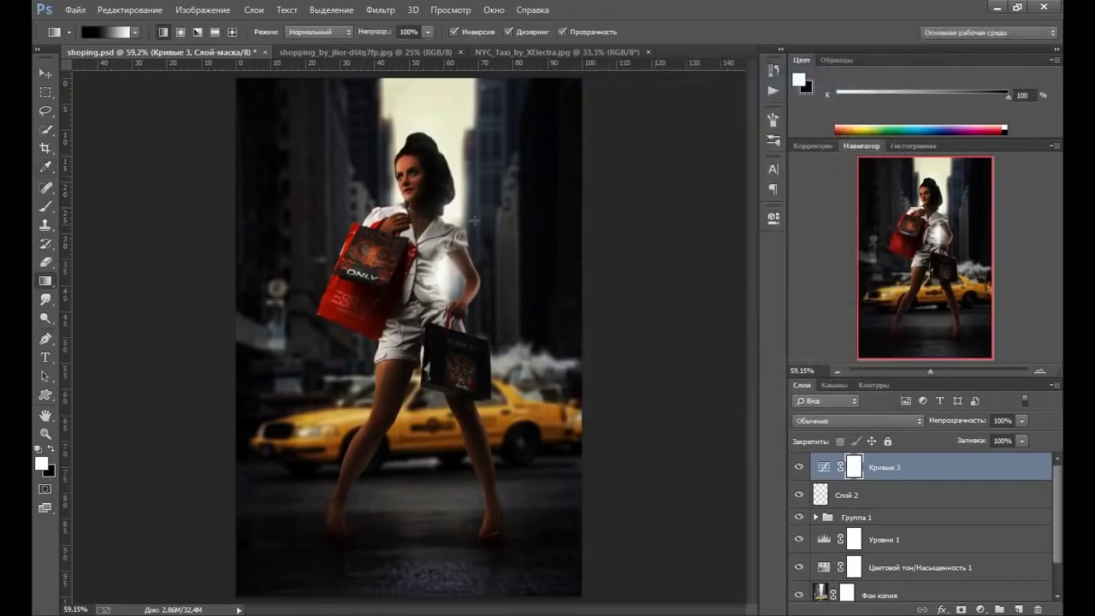
{"action": "left_click", "coordinate": [180, 33]}
{"action": "left_click_drag", "start_coordinate": [424, 324], "coordinate": [584, 596]}
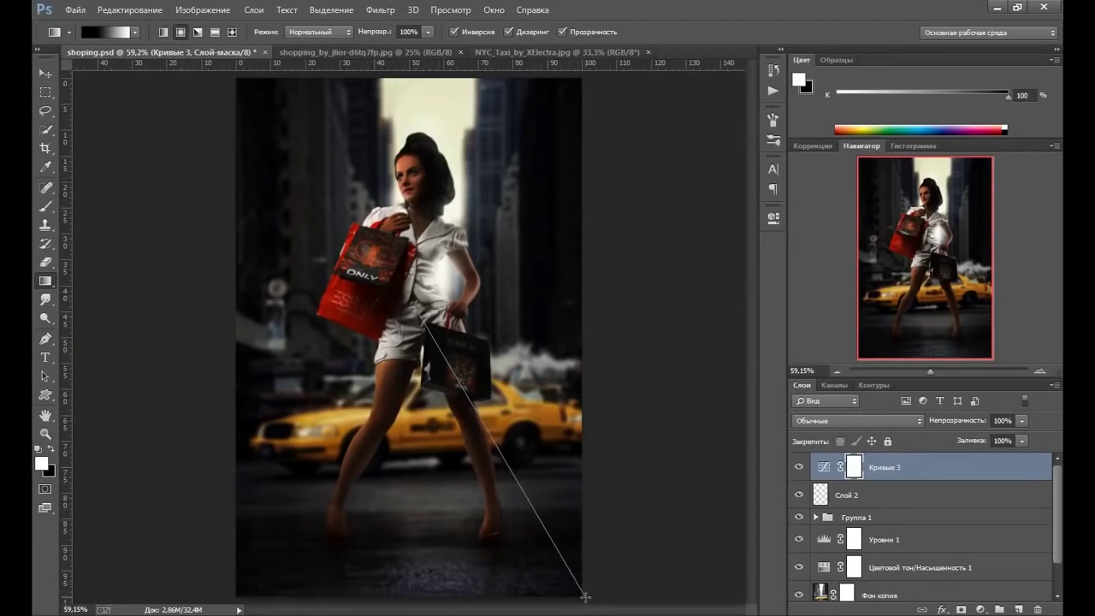
{"action": "left_click_drag", "start_coordinate": [586, 596], "coordinate": [586, 597]}
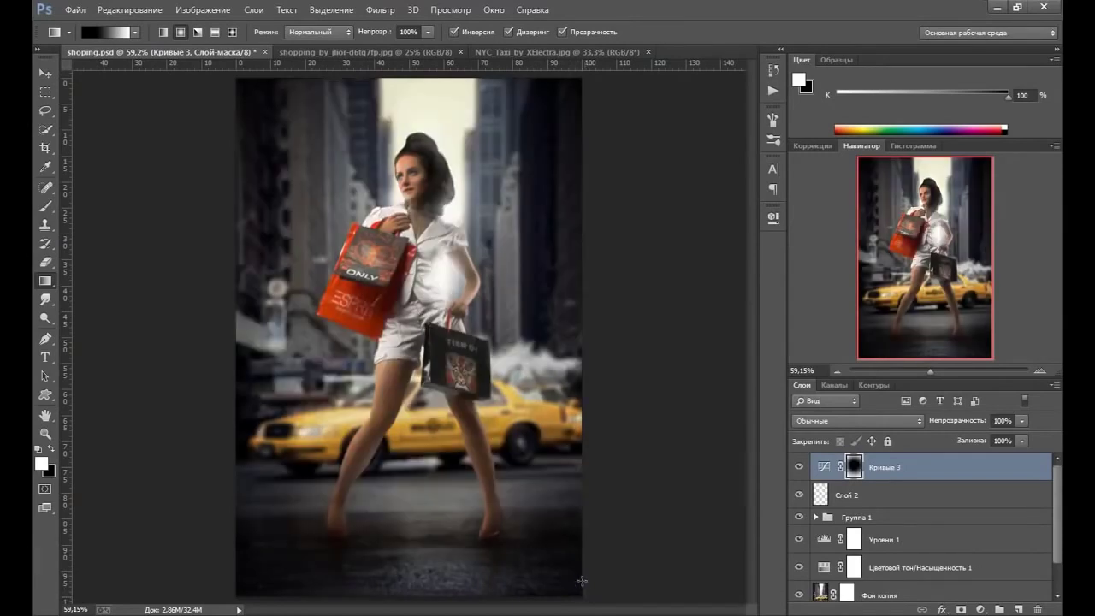
{"action": "key", "text": "ctrl+2"}
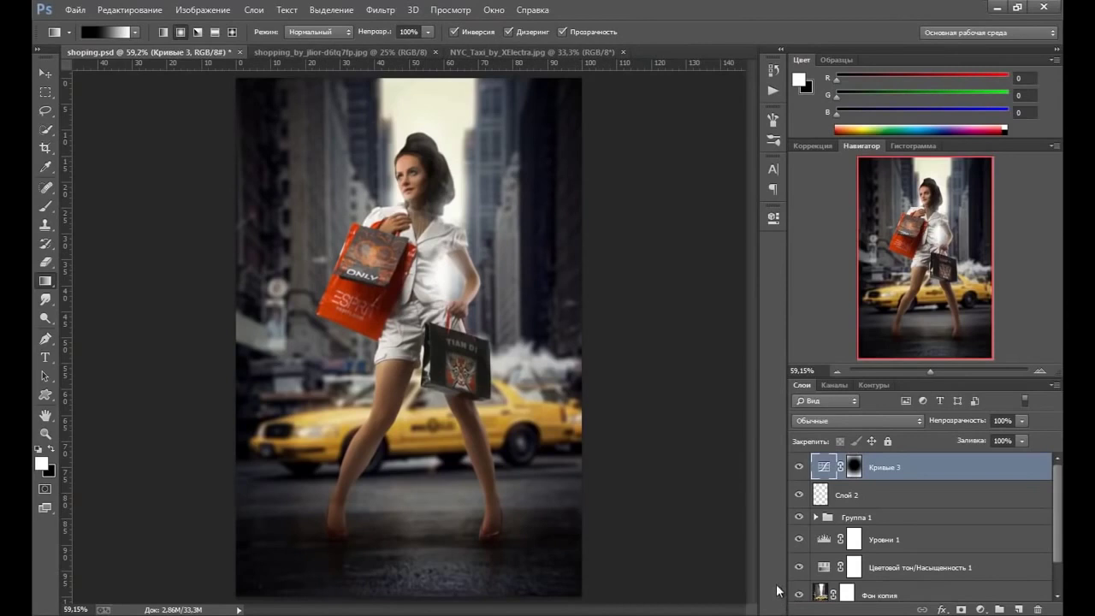
Add a Color Balance layer with Shadows Cyan–Red -5 and Yellow–Blue +15.
{"action": "left_click", "coordinate": [979, 609]}
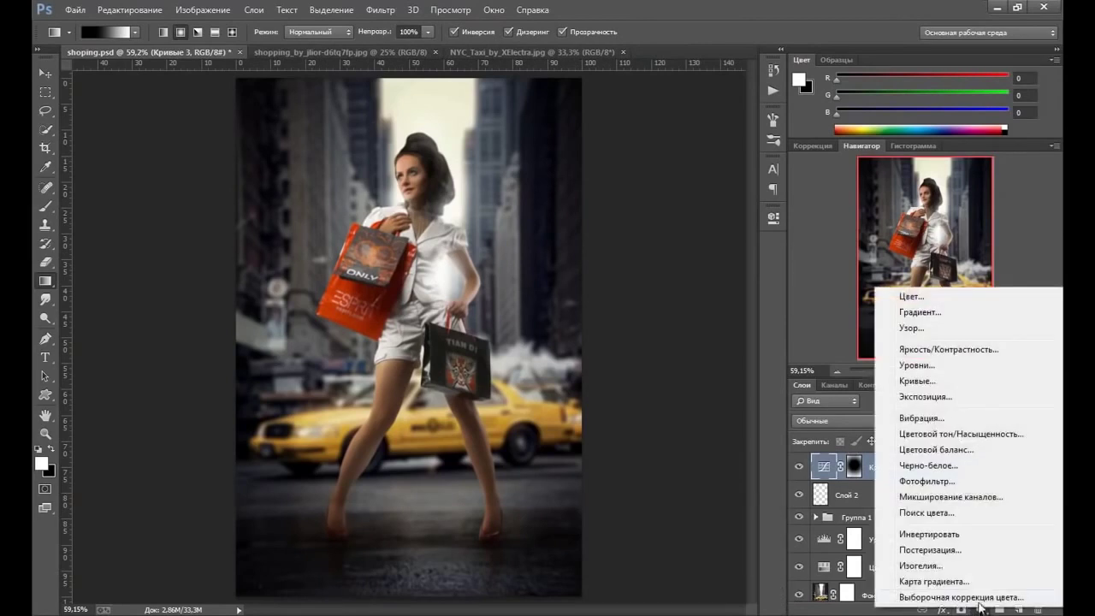
{"action": "left_click", "coordinate": [954, 449]}
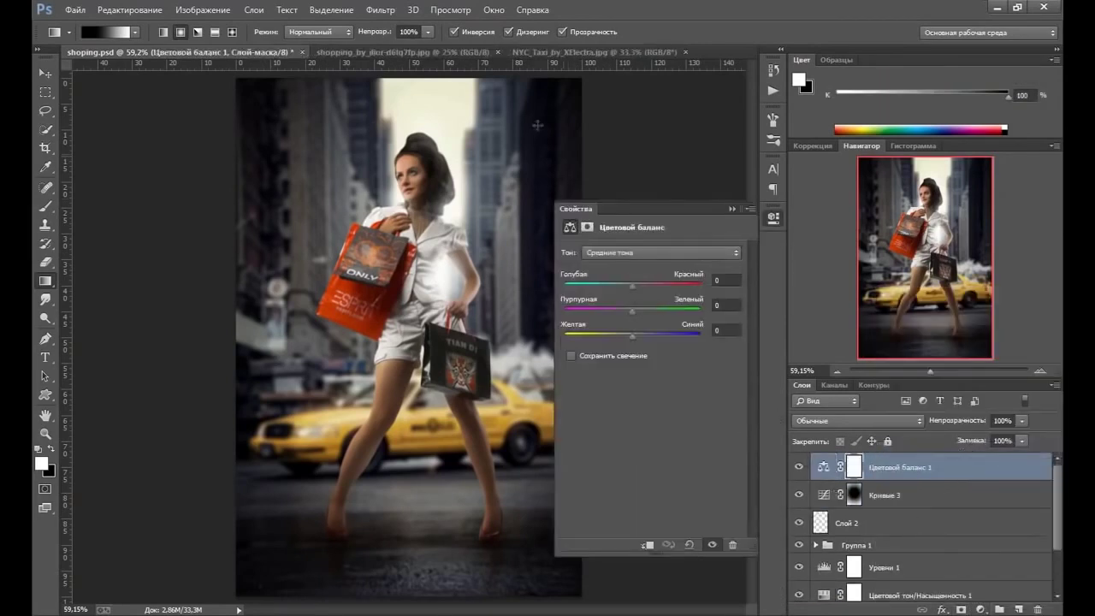
{"action": "left_click", "coordinate": [633, 255]}
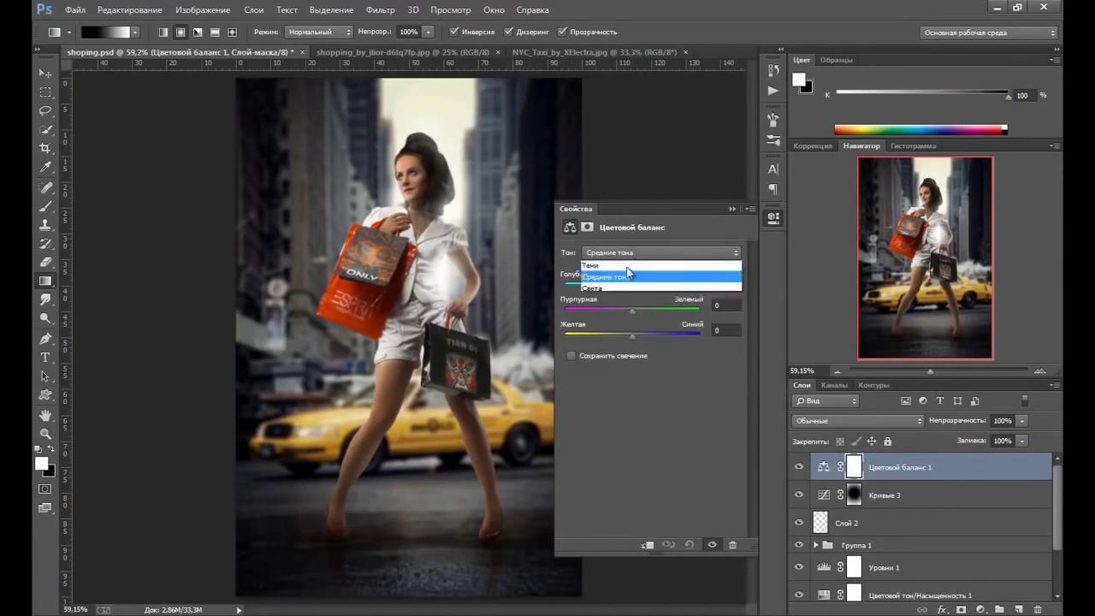
{"action": "left_click", "coordinate": [607, 265]}
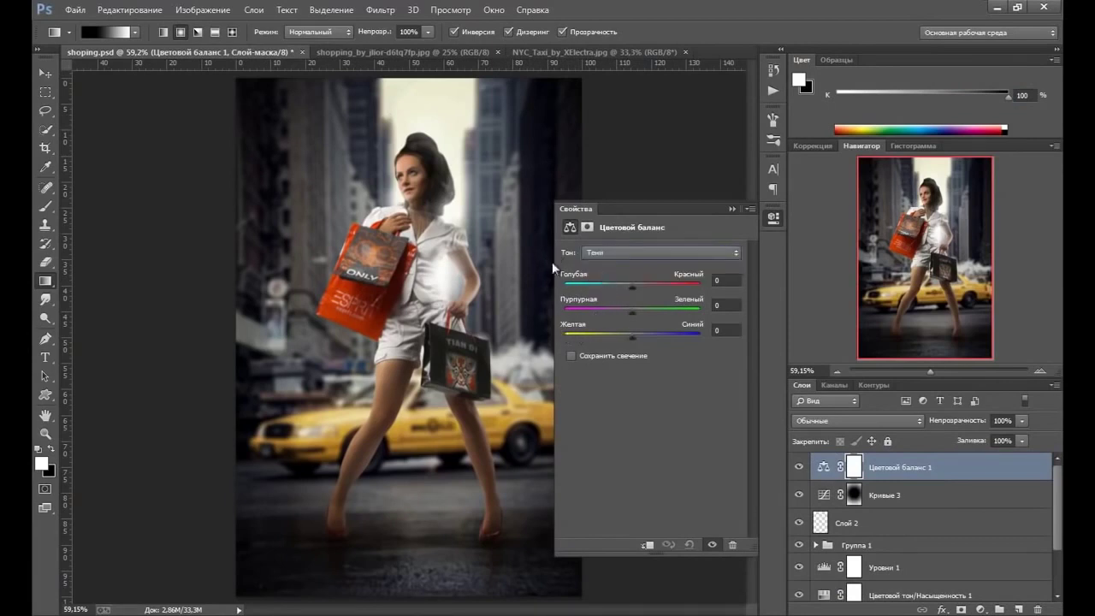
{"action": "left_click_drag", "start_coordinate": [633, 337], "coordinate": [639, 336]}
{"action": "left_click_drag", "start_coordinate": [632, 287], "coordinate": [629, 286]}
Shift the Color Balance midtones slightly toward blue (Yellow–Blue +1).
{"action": "left_click", "coordinate": [645, 254]}
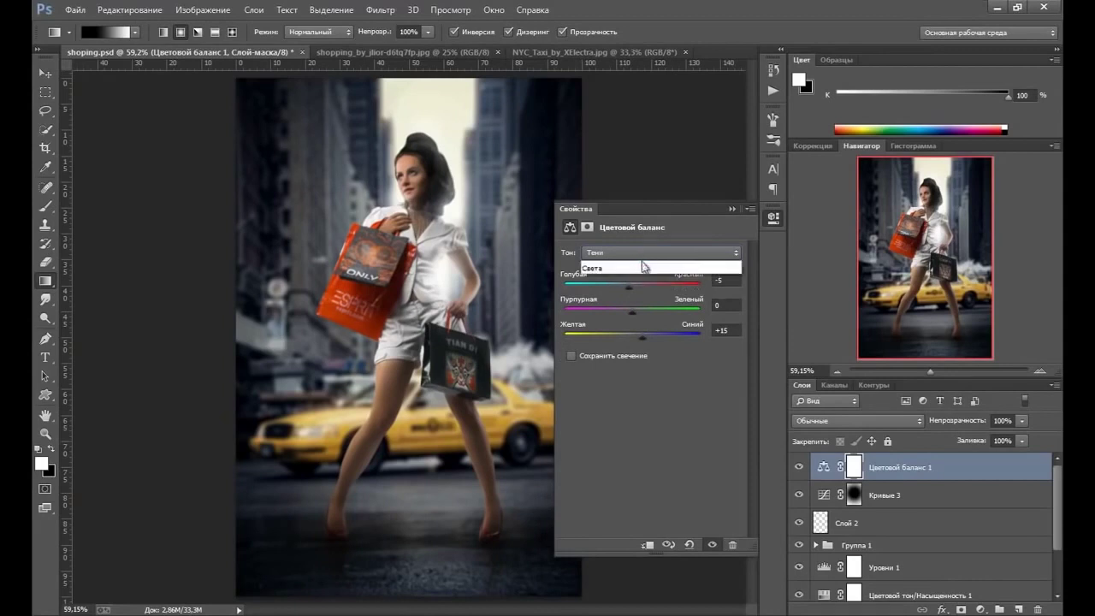
{"action": "key", "text": "Escape"}
{"action": "left_click", "coordinate": [625, 257]}
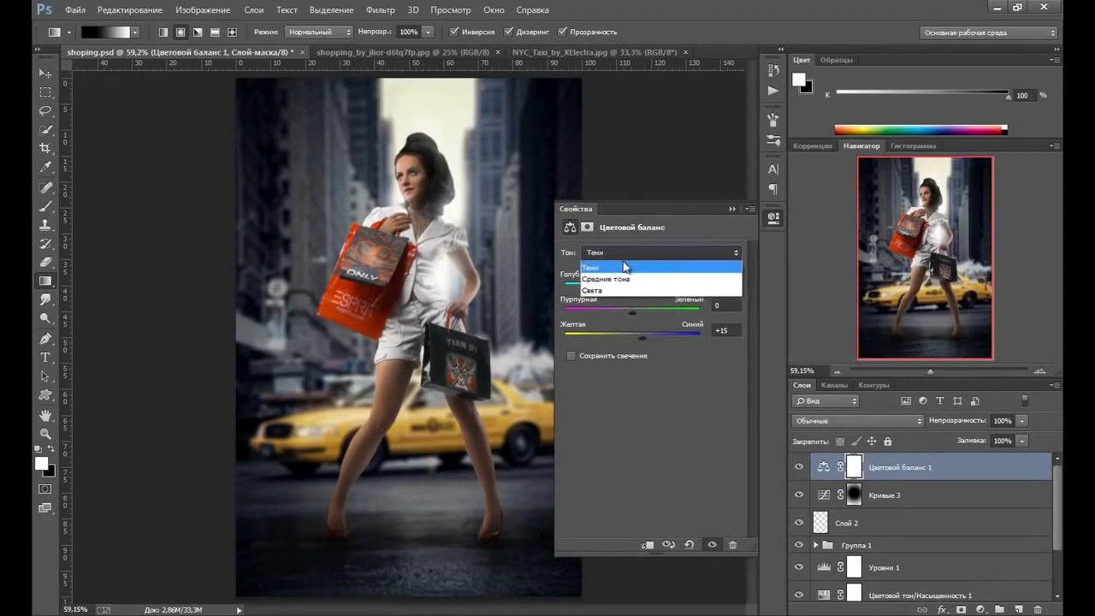
{"action": "left_click", "coordinate": [606, 280]}
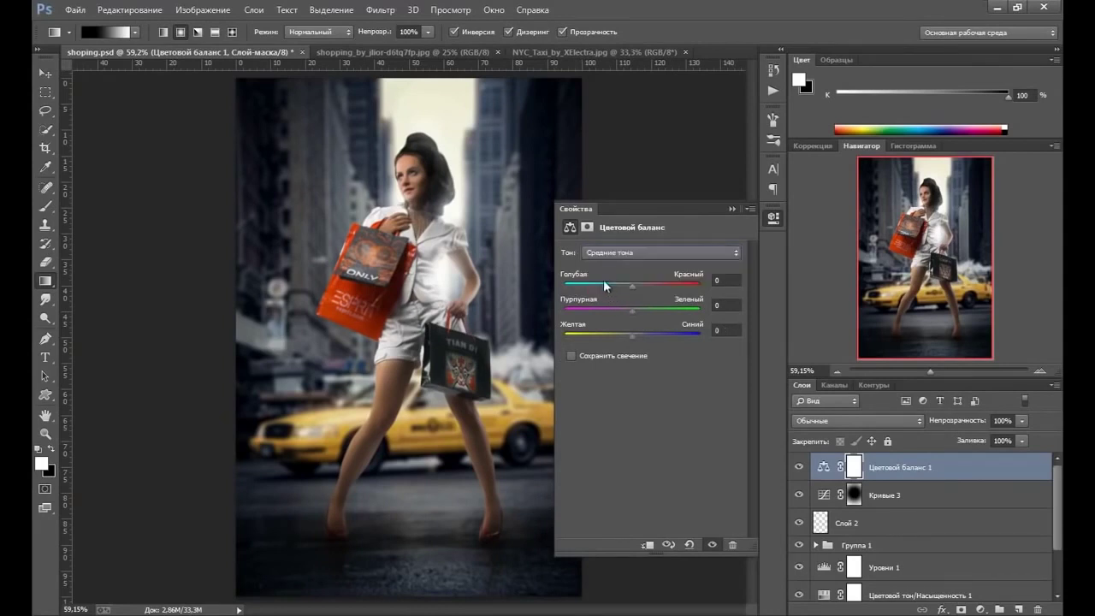
{"action": "left_click", "coordinate": [634, 335]}
{"action": "left_click", "coordinate": [731, 209]}
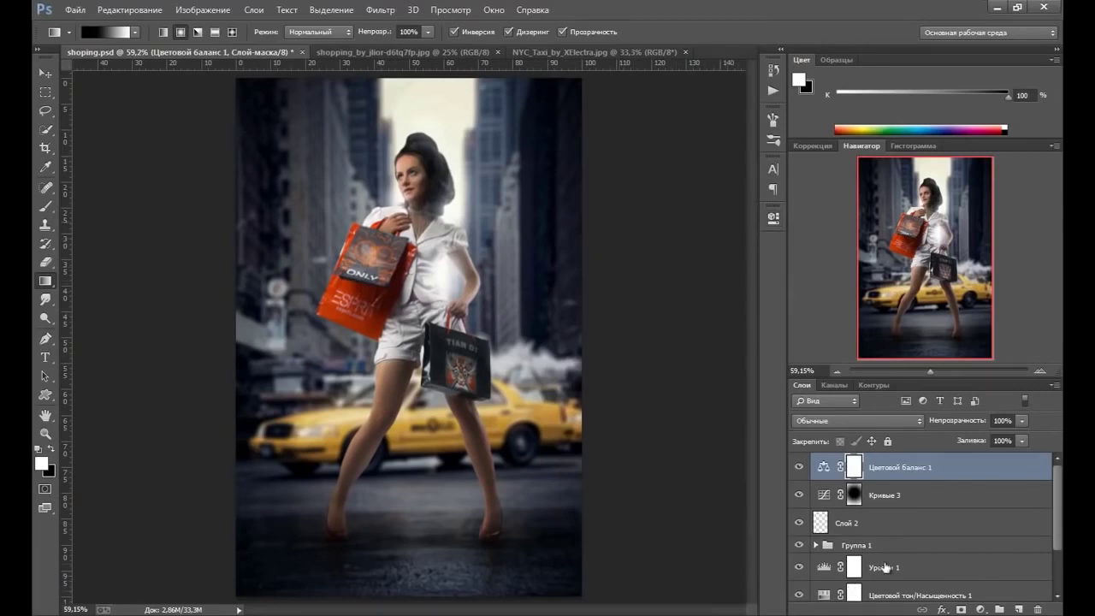
Add a Вибрация 1 vibrance layer with vibrance about +35 and saturation +3, and compare it on and off.
{"action": "left_click", "coordinate": [981, 609]}
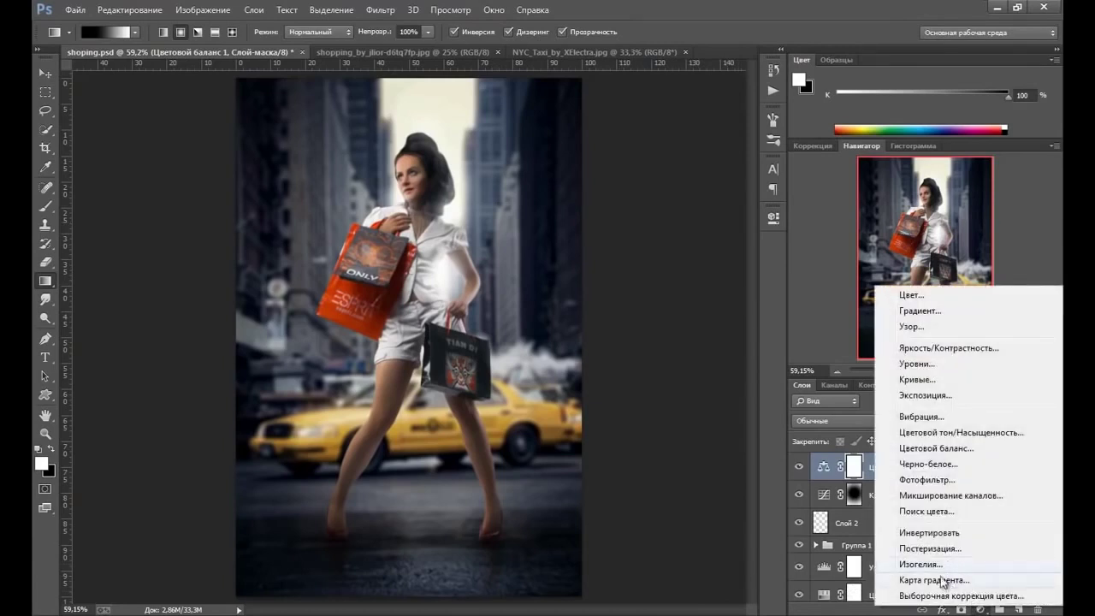
{"action": "left_click", "coordinate": [927, 417]}
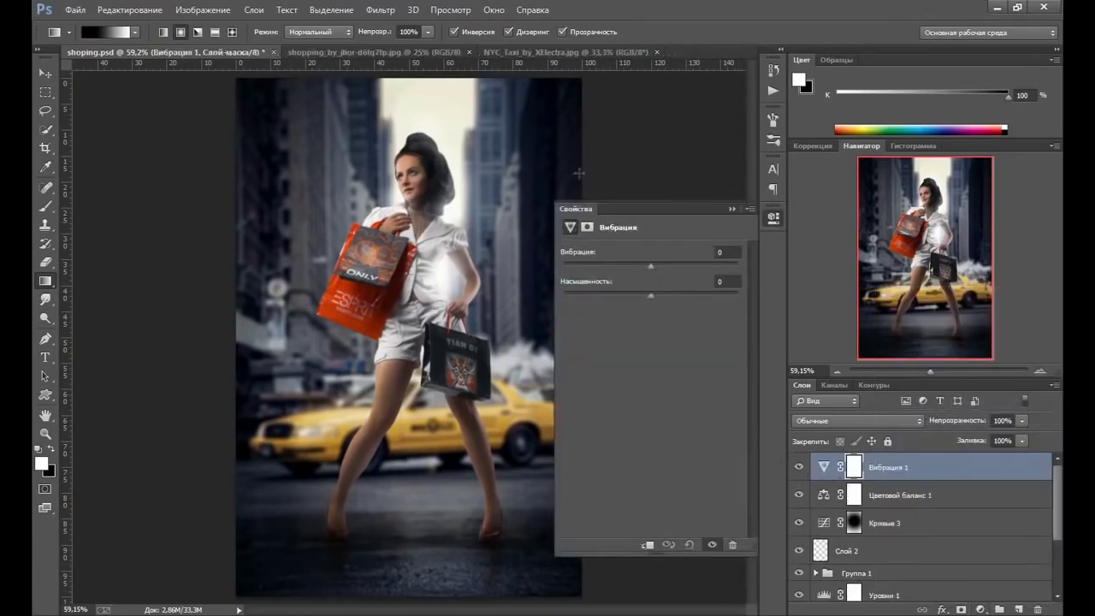
{"action": "left_click_drag", "start_coordinate": [651, 265], "coordinate": [657, 266]}
{"action": "left_click_drag", "start_coordinate": [682, 270], "coordinate": [686, 270]}
{"action": "left_click_drag", "start_coordinate": [652, 294], "coordinate": [654, 295]}
{"action": "left_click", "coordinate": [732, 209]}
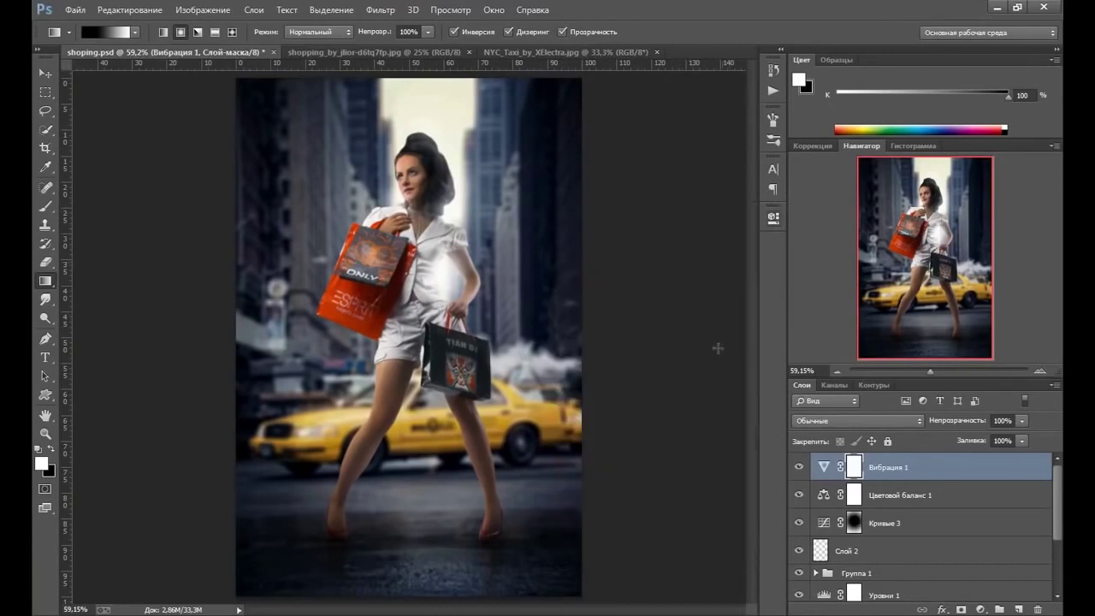
{"action": "left_click", "coordinate": [800, 467]}
Stamp all visible layers into Слой 3 and apply Lighting Effects with the spotlight on the woman.
{"action": "key", "text": "ctrl+shift+alt+e"}
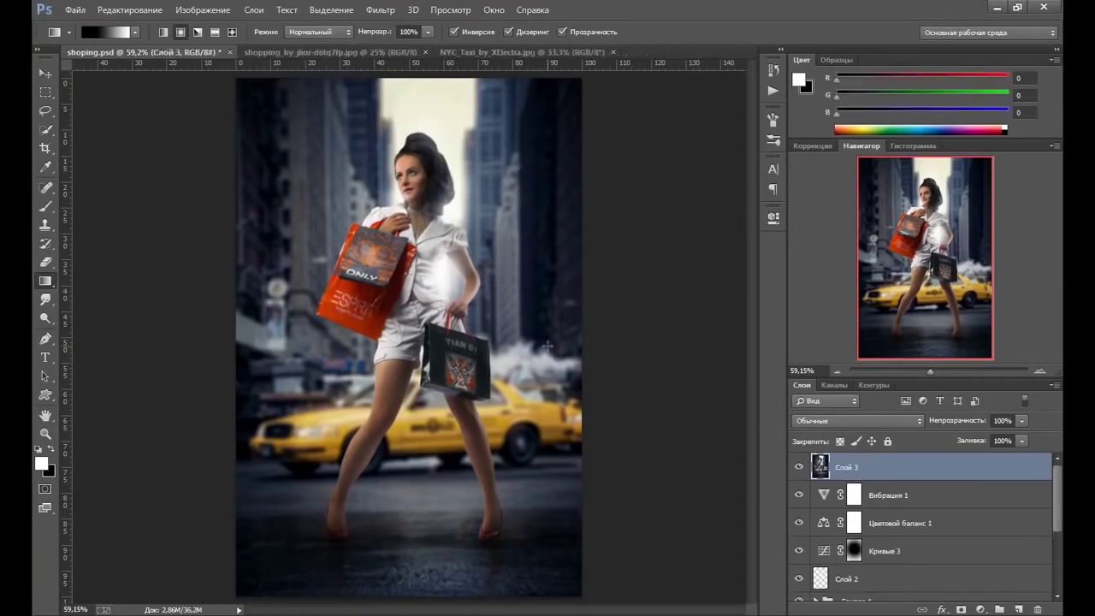
{"action": "left_click", "coordinate": [380, 9]}
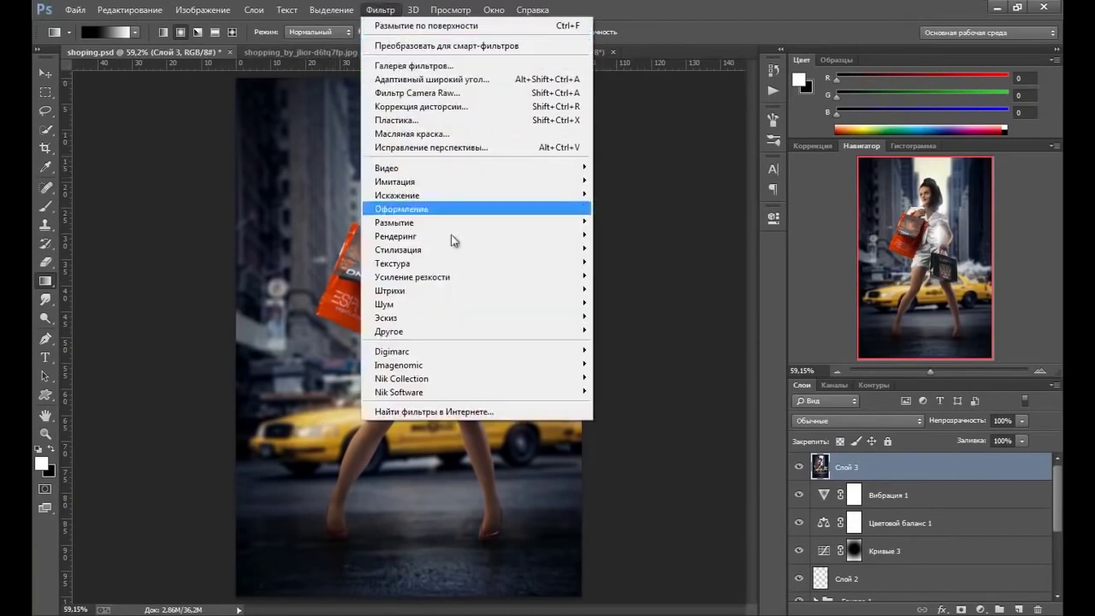
{"action": "mouse_move", "coordinate": [395, 236]}
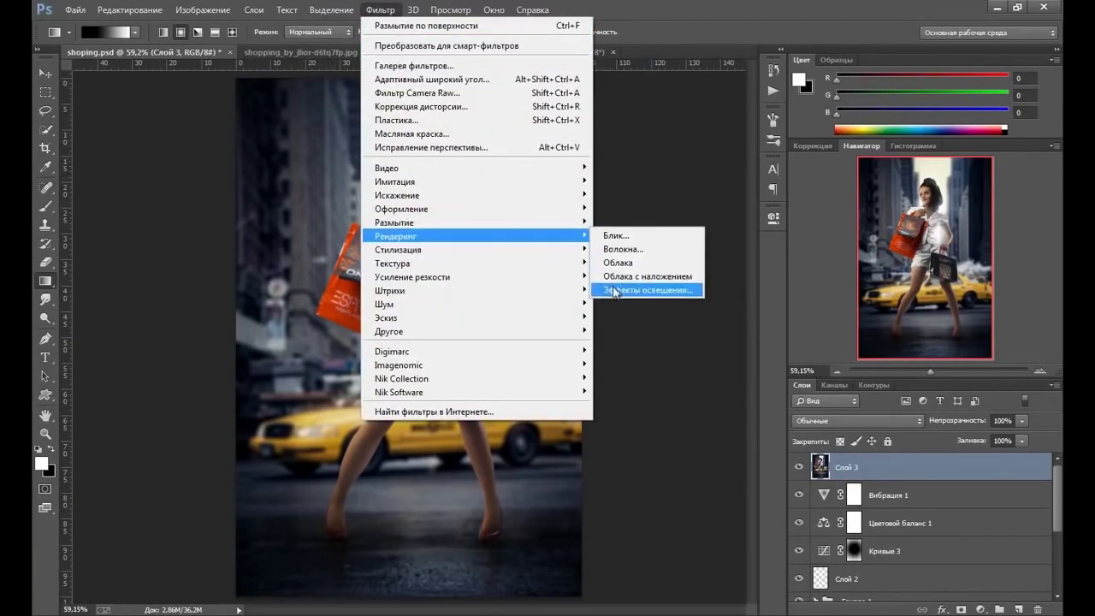
{"action": "left_click", "coordinate": [625, 290]}
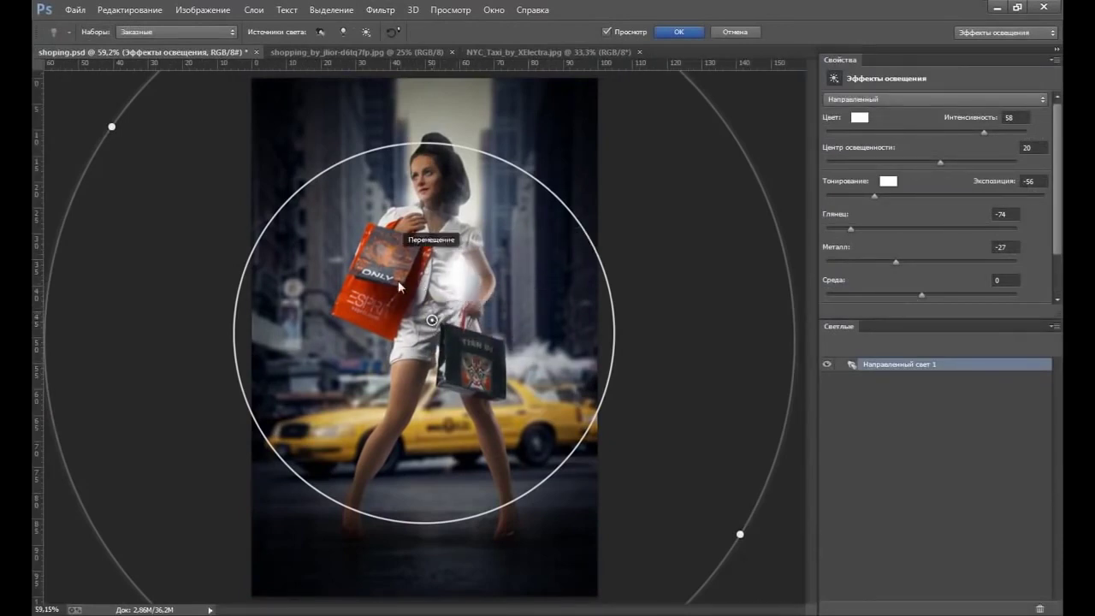
{"action": "left_click_drag", "start_coordinate": [437, 321], "coordinate": [433, 315]}
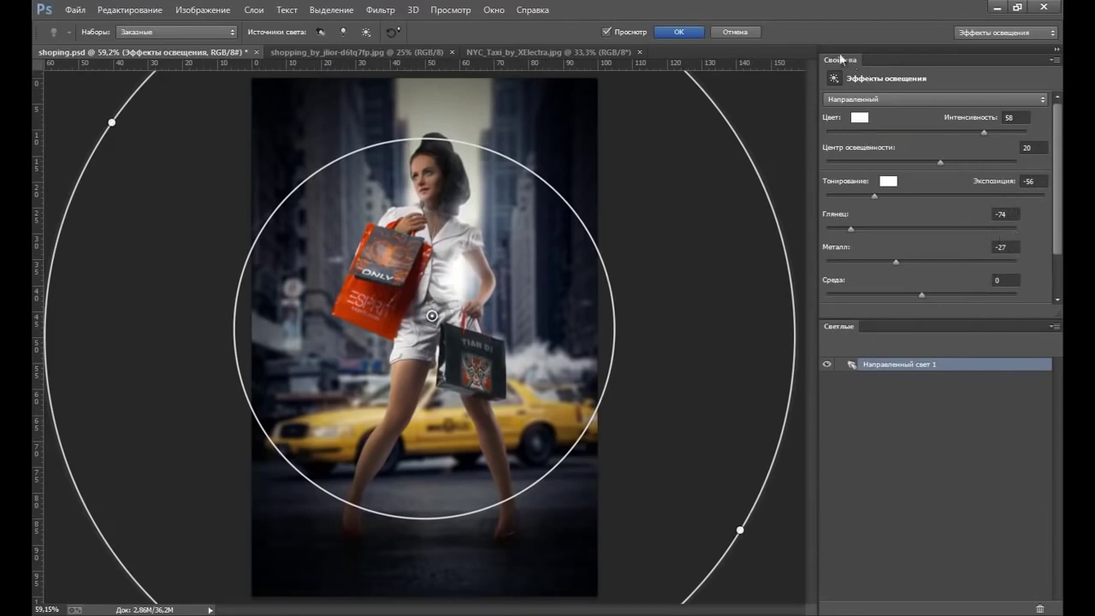
{"action": "left_click", "coordinate": [678, 34]}
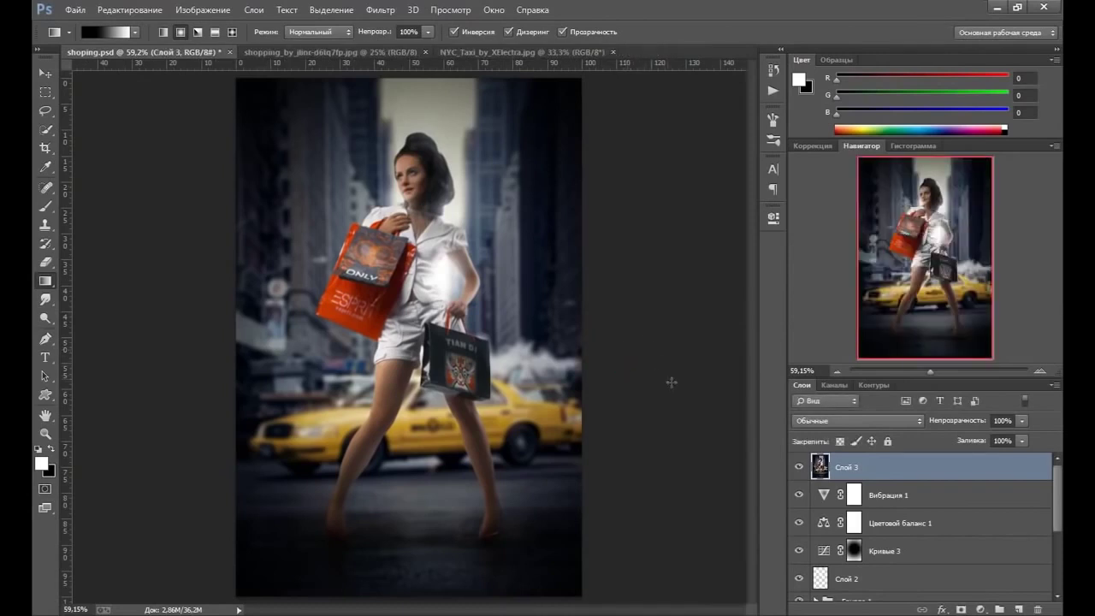
Copy the whole NYC_Taxi_by_XElectra.jpg image and paste it into shoping.psd as a new layer.
{"action": "left_click", "coordinate": [800, 468]}
{"action": "left_click", "coordinate": [799, 469]}
{"action": "left_click", "coordinate": [471, 53]}
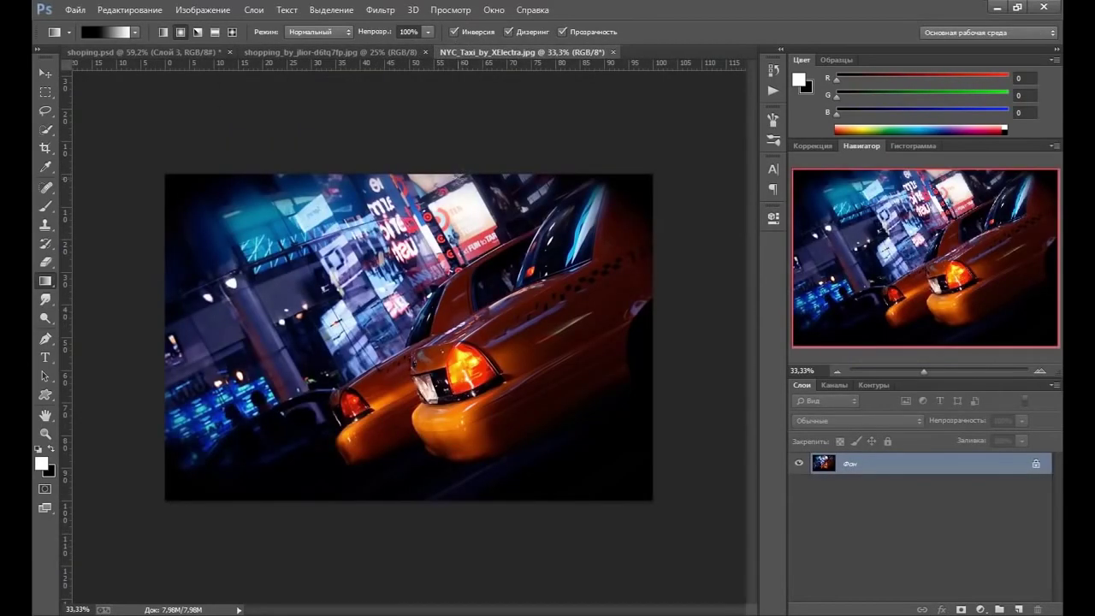
{"action": "key", "text": "ctrl+a"}
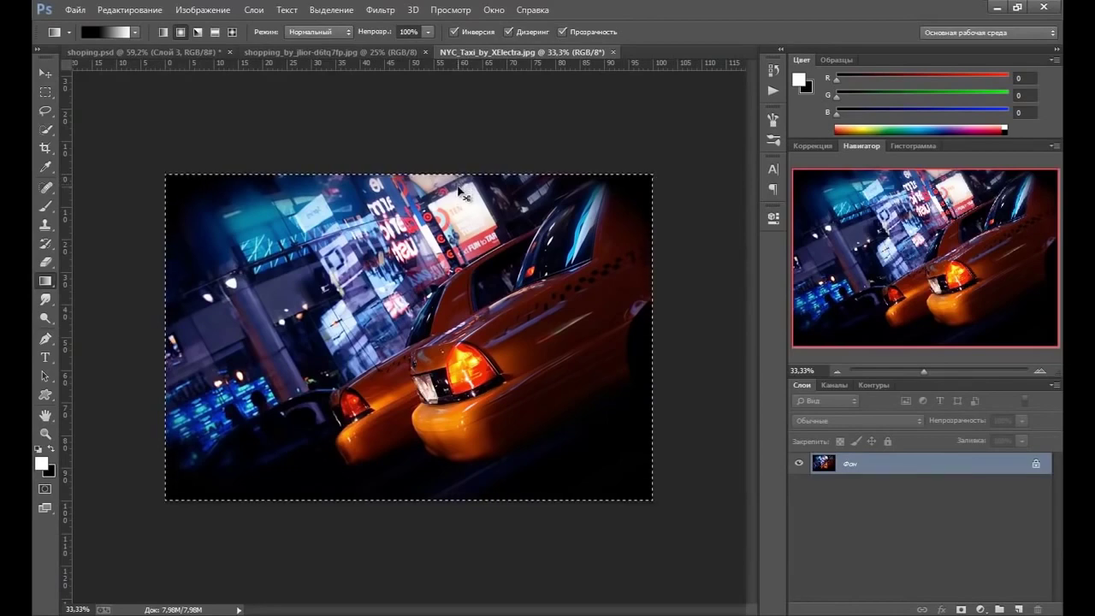
{"action": "left_click_drag", "start_coordinate": [172, 55], "coordinate": [177, 103]}
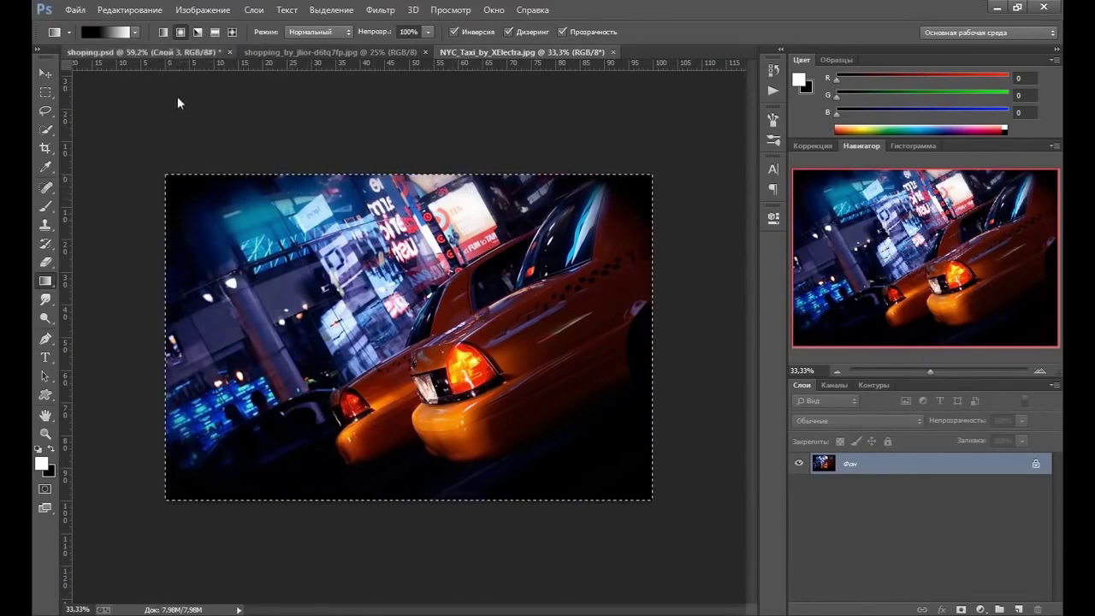
{"action": "key", "text": "ctrl+Tab"}
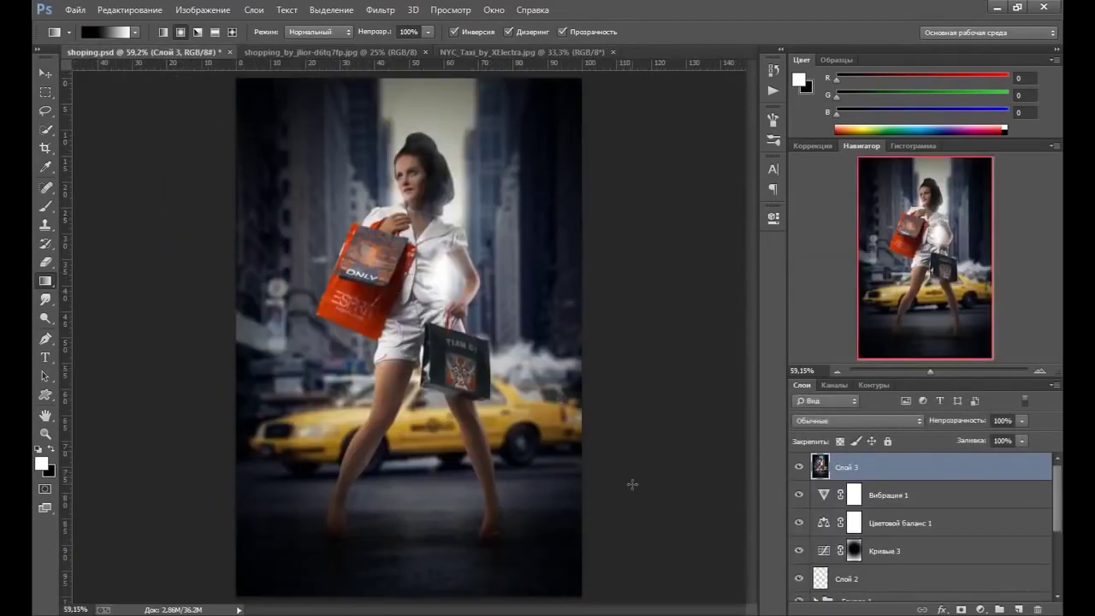
{"action": "key", "text": "ctrl+v"}
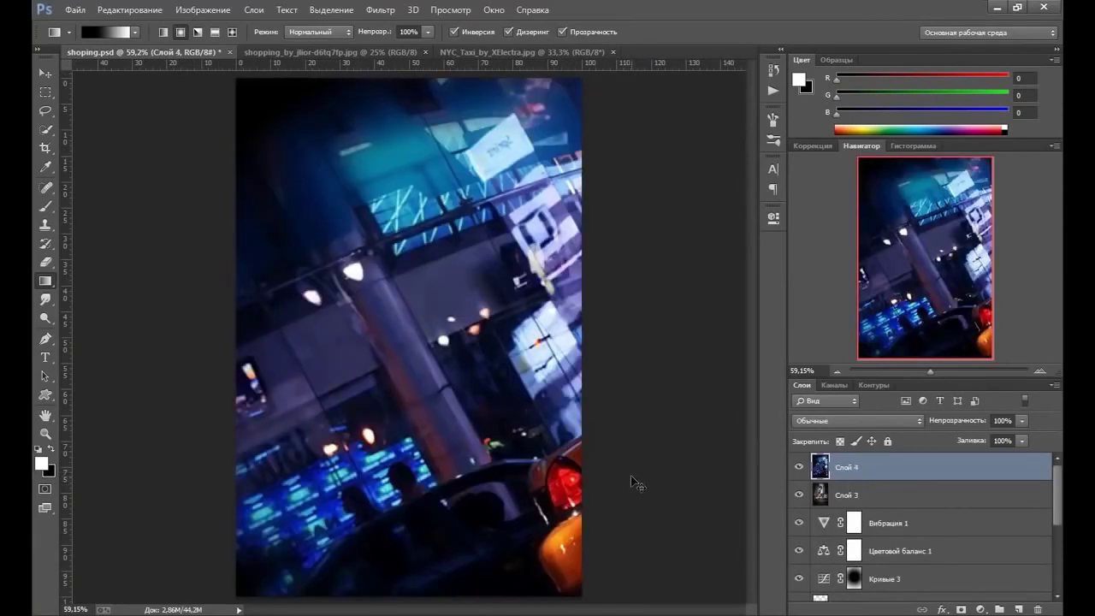
Scale the taxi layer to about 50.8% and move it down and left.
{"action": "key", "text": "ctrl+t"}
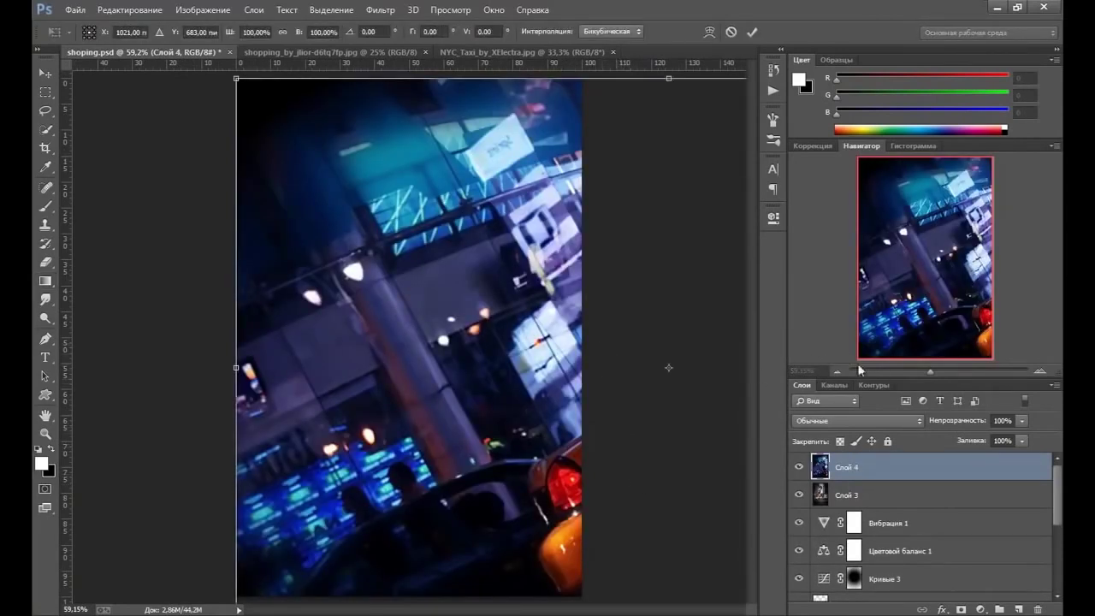
{"action": "left_click", "coordinate": [889, 369]}
{"action": "left_click_drag", "start_coordinate": [453, 354], "coordinate": [411, 332]}
{"action": "left_click", "coordinate": [901, 371]}
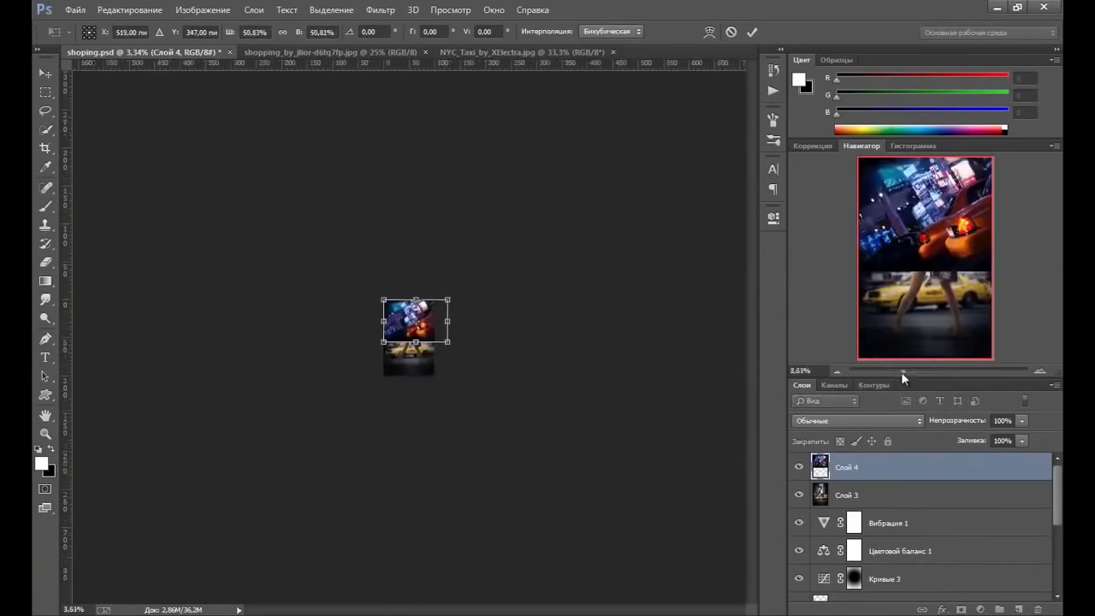
{"action": "left_click_drag", "start_coordinate": [901, 371], "coordinate": [911, 379]}
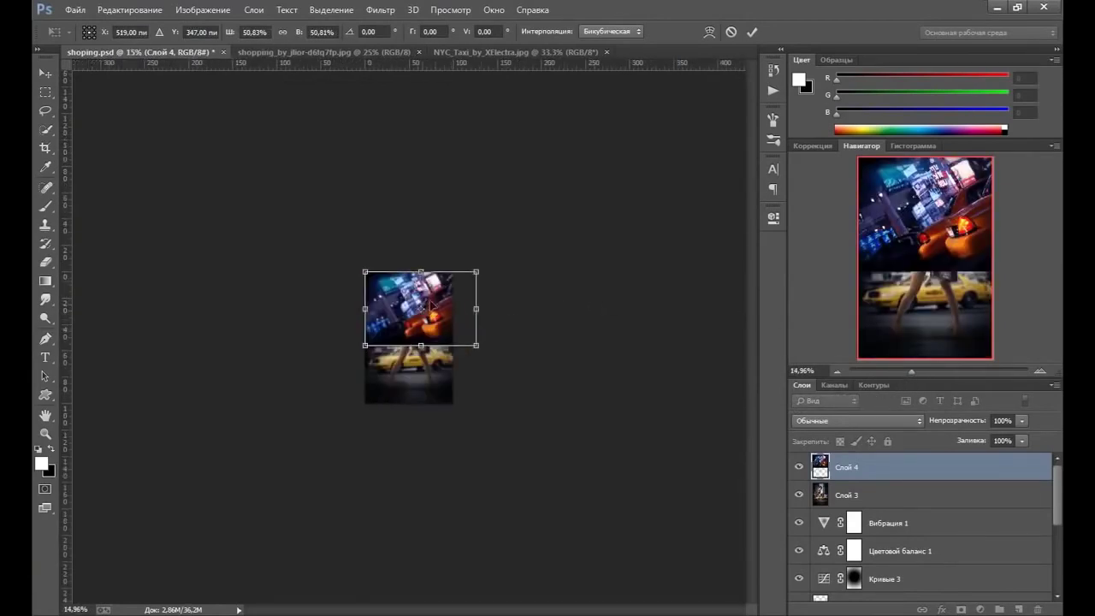
{"action": "left_click_drag", "start_coordinate": [449, 282], "coordinate": [438, 301]}
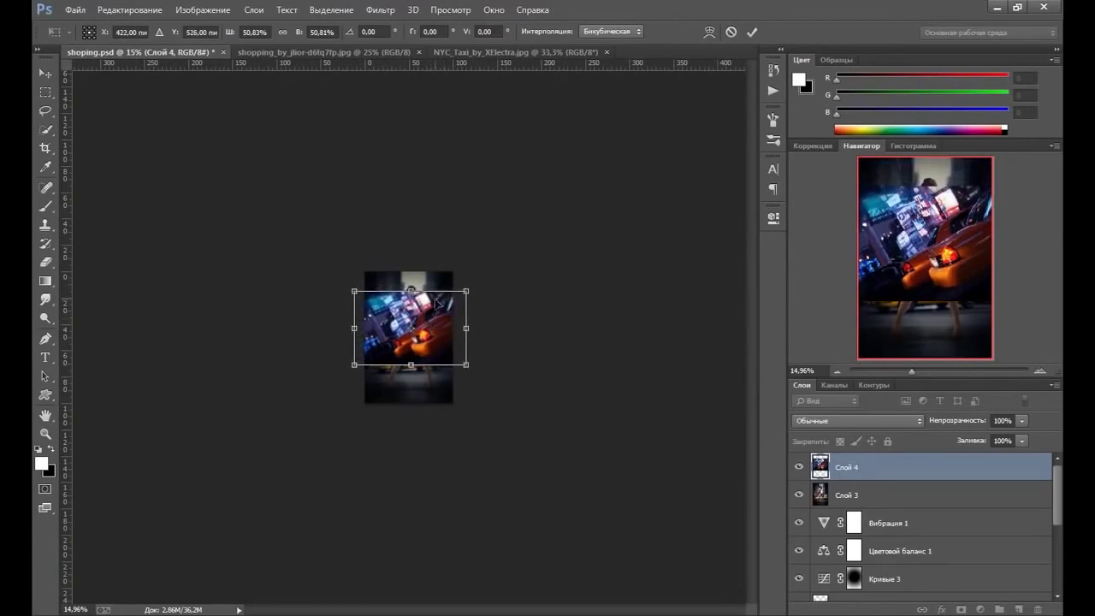
{"action": "key", "text": "Return"}
{"action": "left_click_drag", "start_coordinate": [912, 371], "coordinate": [926, 377]}
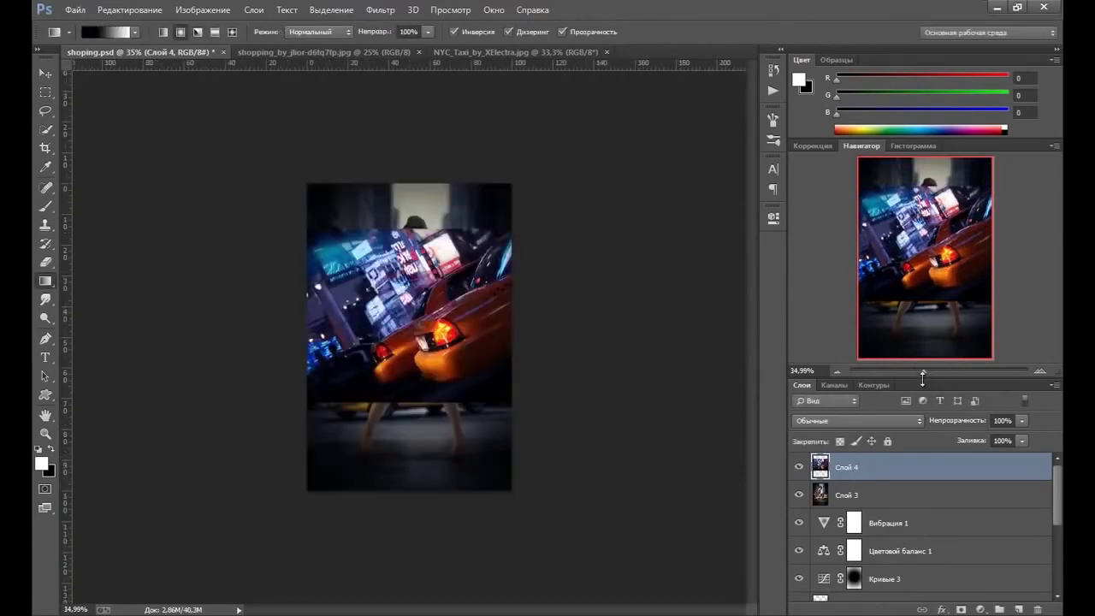
{"action": "left_click", "coordinate": [933, 371]}
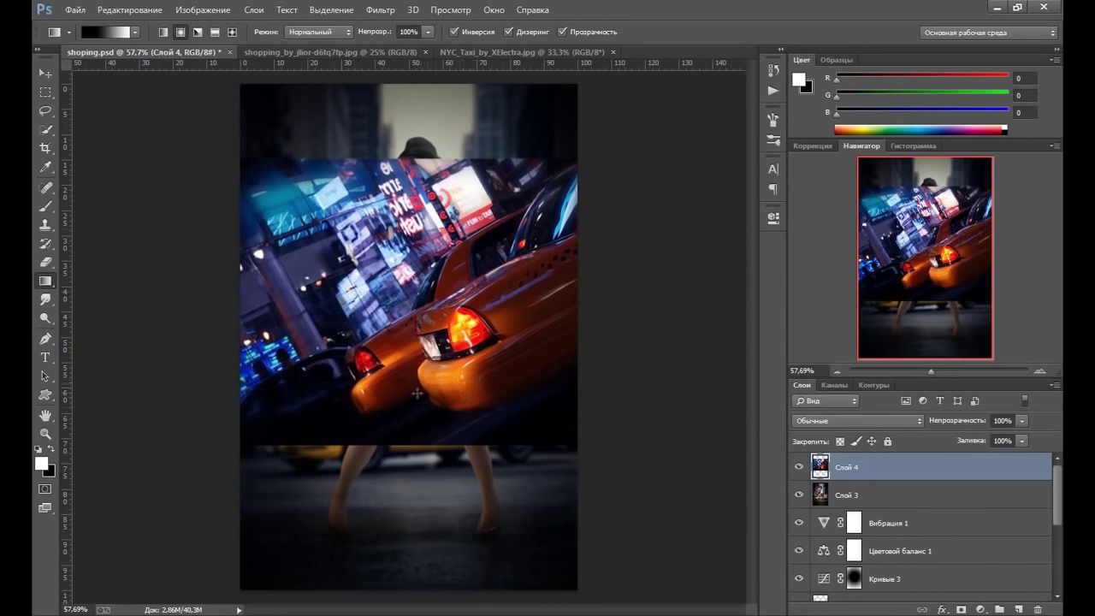
{"action": "left_click", "coordinate": [381, 10]}
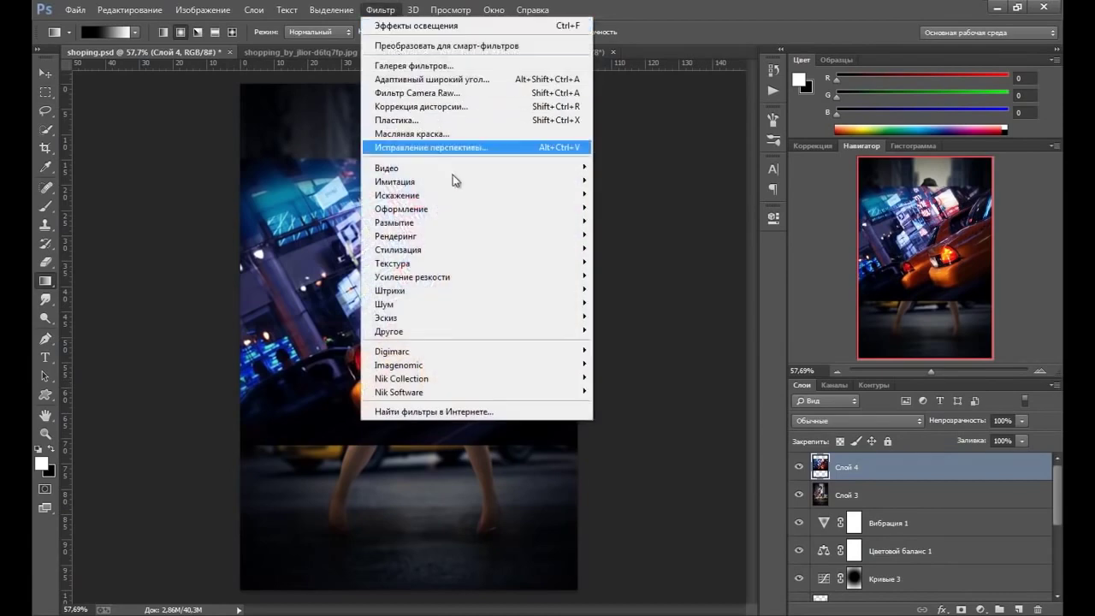
{"action": "mouse_move", "coordinate": [394, 222]}
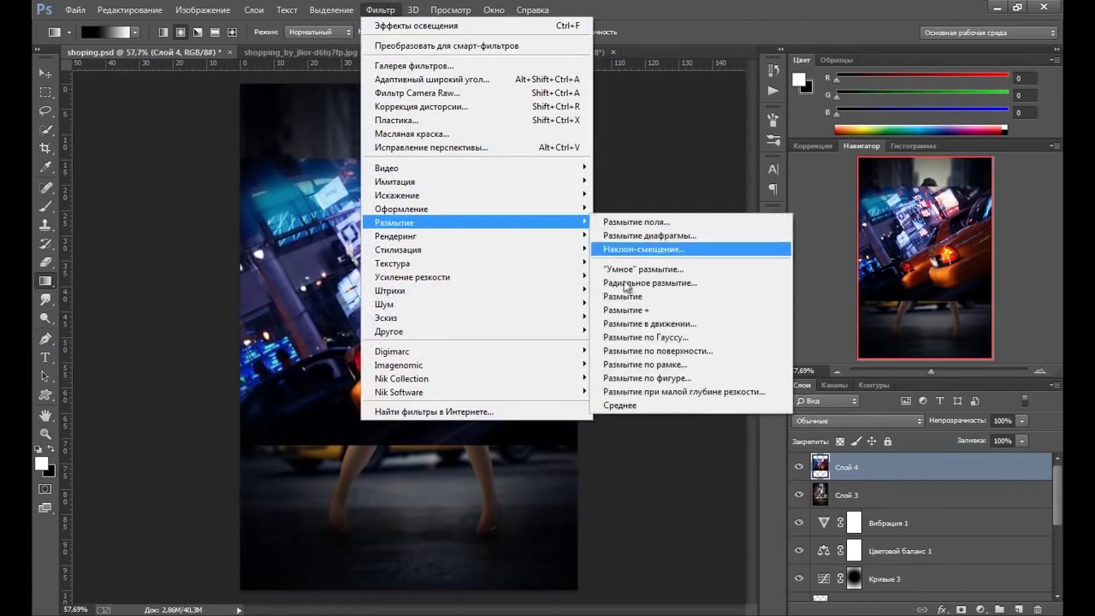
Apply a Motion Blur with a 25° angle and 406 px distance to Слой 4.
{"action": "left_click", "coordinate": [640, 324]}
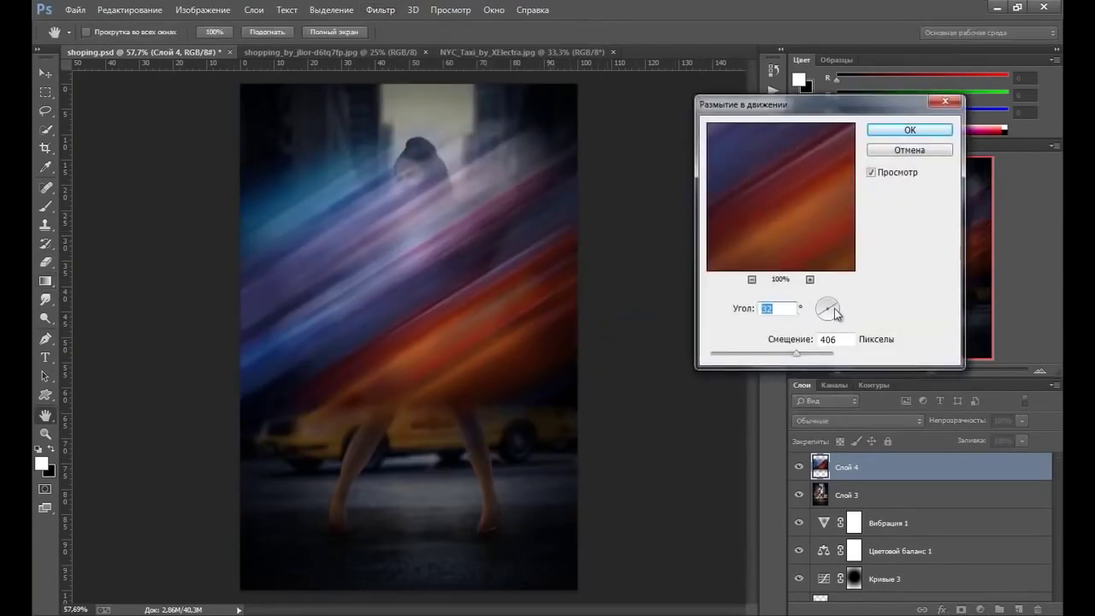
{"action": "left_click_drag", "start_coordinate": [837, 309], "coordinate": [838, 310]}
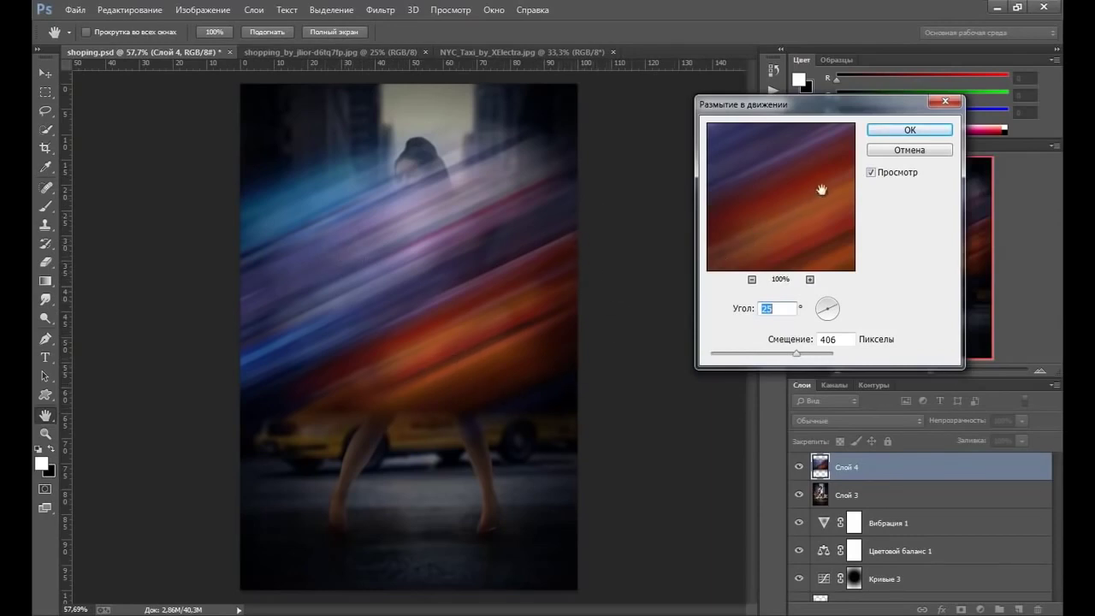
{"action": "left_click", "coordinate": [888, 130]}
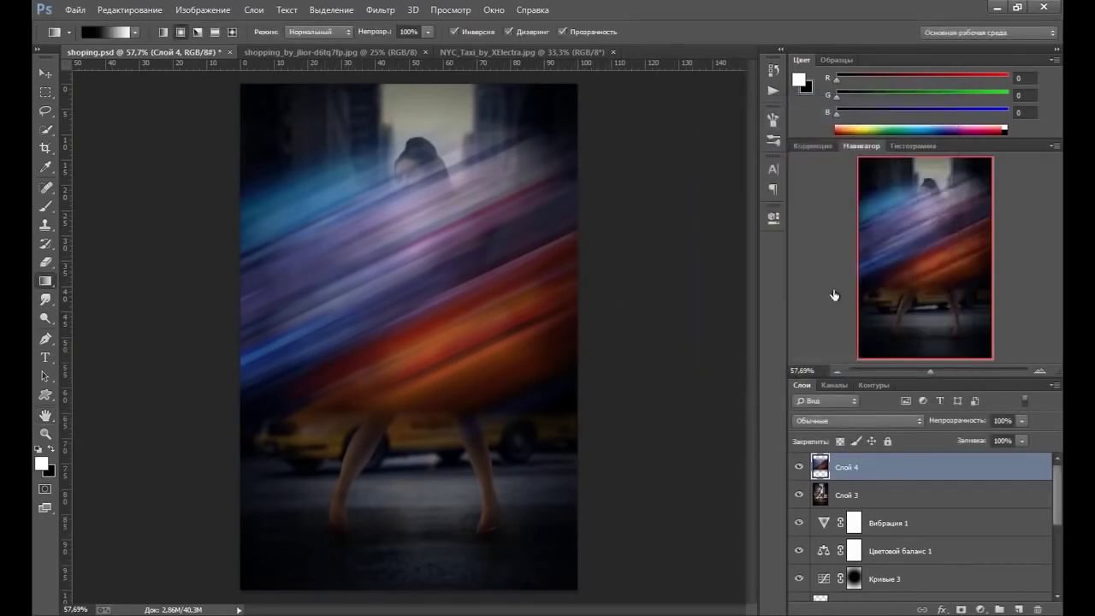
Set Слой 4 to Screen blend mode and move the light streaks lower over the woman.
{"action": "left_click", "coordinate": [824, 419]}
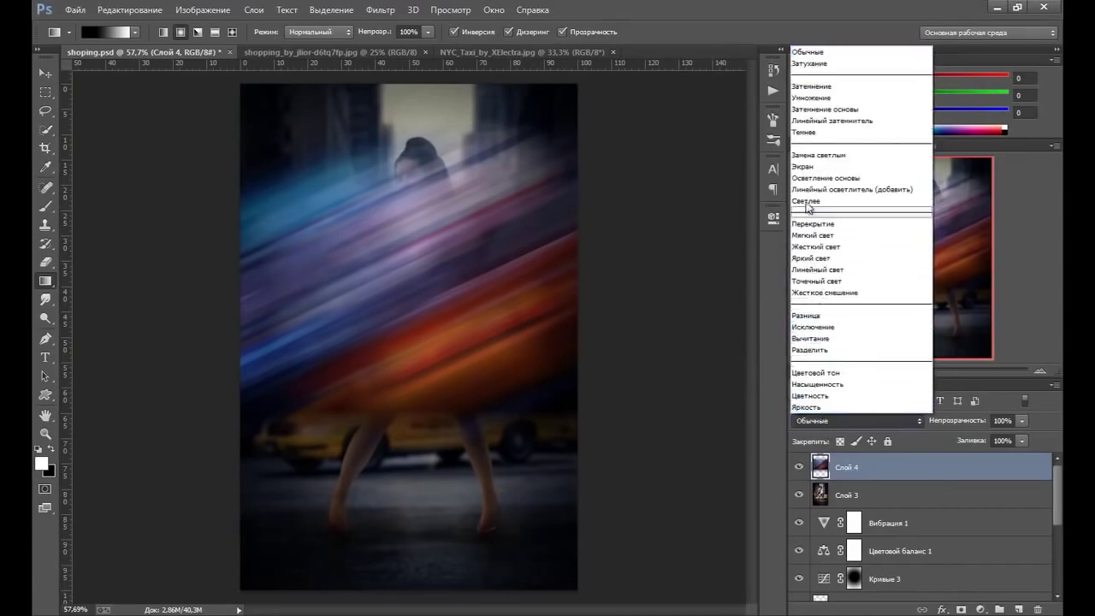
{"action": "left_click", "coordinate": [813, 178]}
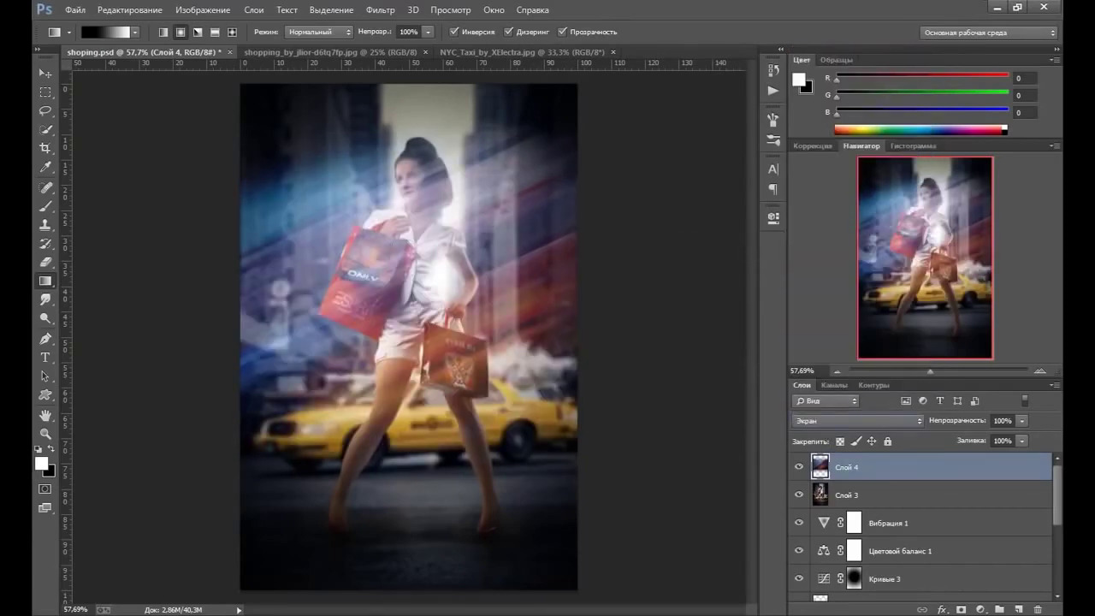
{"action": "left_click", "coordinate": [47, 73]}
{"action": "left_click_drag", "start_coordinate": [476, 299], "coordinate": [488, 425]}
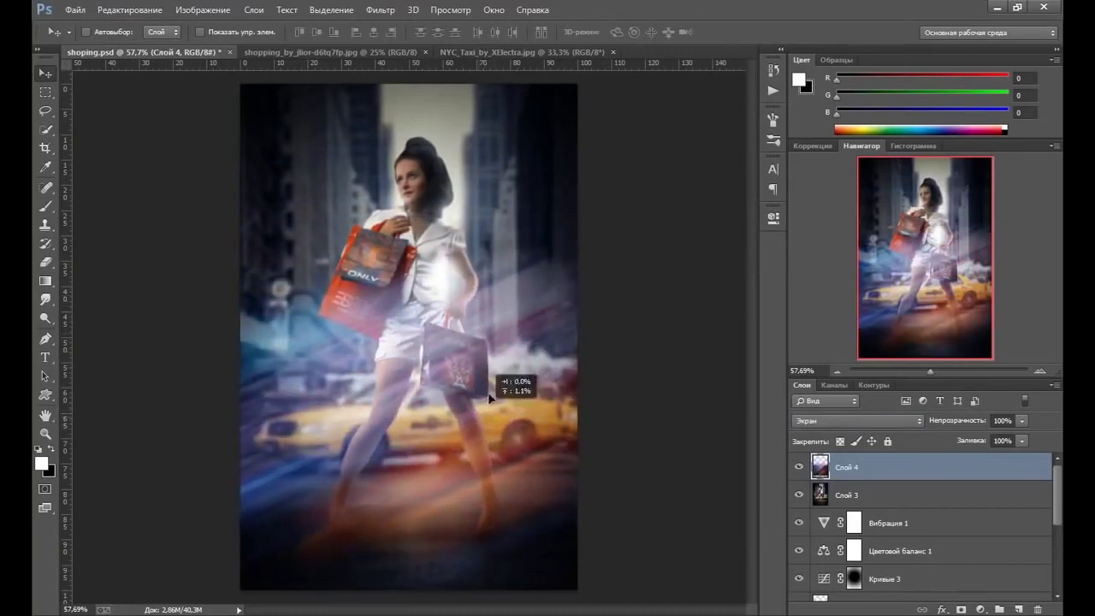
{"action": "mouse_move", "coordinate": [488, 426]}
{"action": "left_mouse_down"}
{"action": "mouse_move", "coordinate": [461, 376]}
{"action": "mouse_move", "coordinate": [465, 524]}
{"action": "left_mouse_up"}
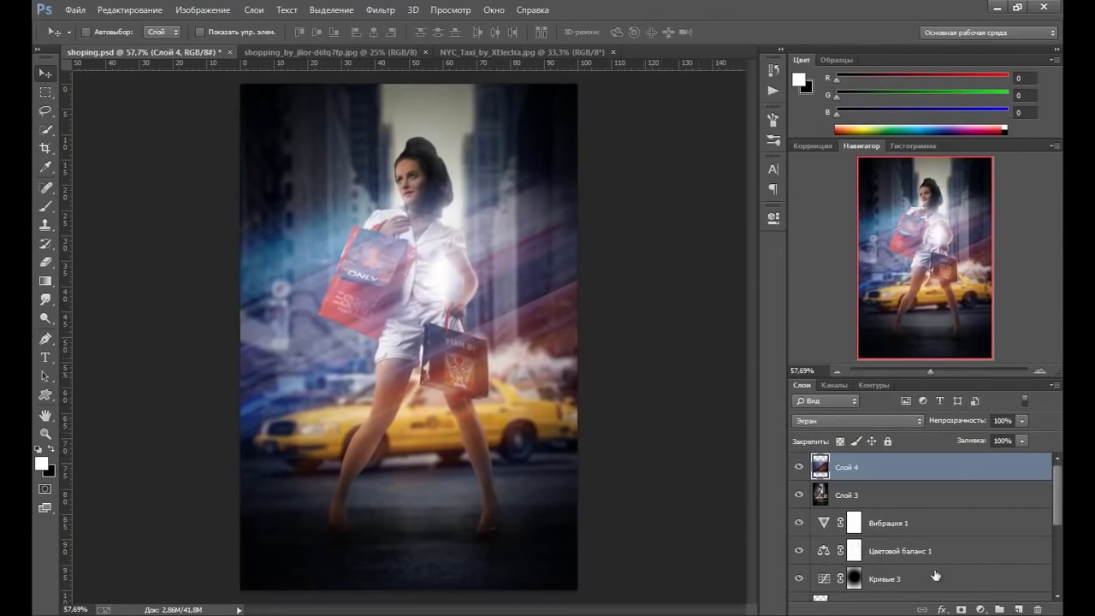
{"action": "left_click", "coordinate": [960, 609]}
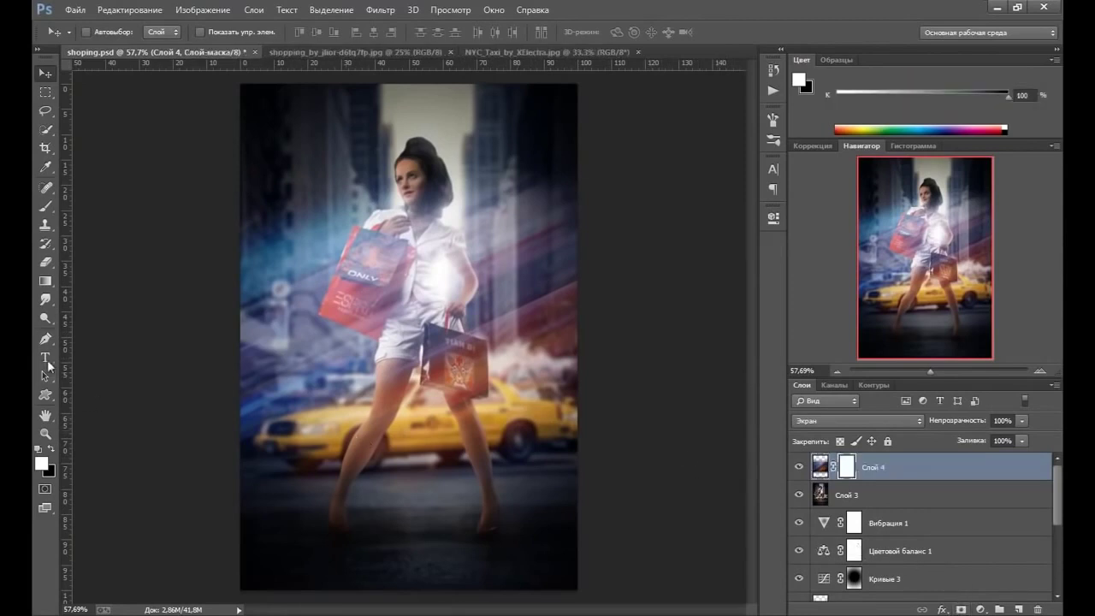
Draw a non-reversed radial gradient on the Слой 4 mask centred on the woman's torso.
{"action": "left_click", "coordinate": [45, 281]}
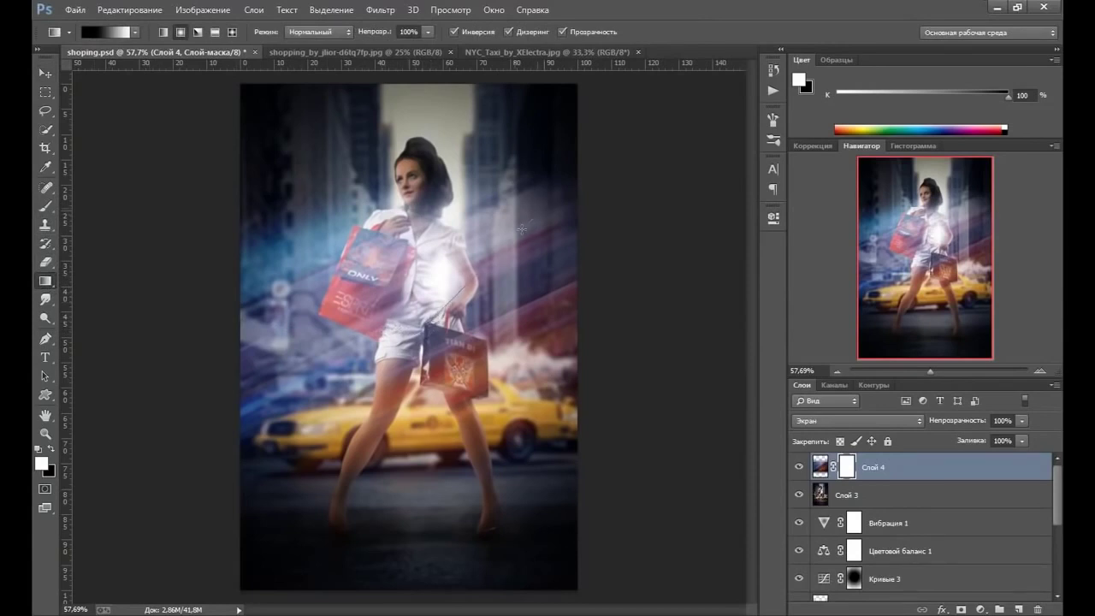
{"action": "left_click_drag", "start_coordinate": [550, 198], "coordinate": [561, 178]}
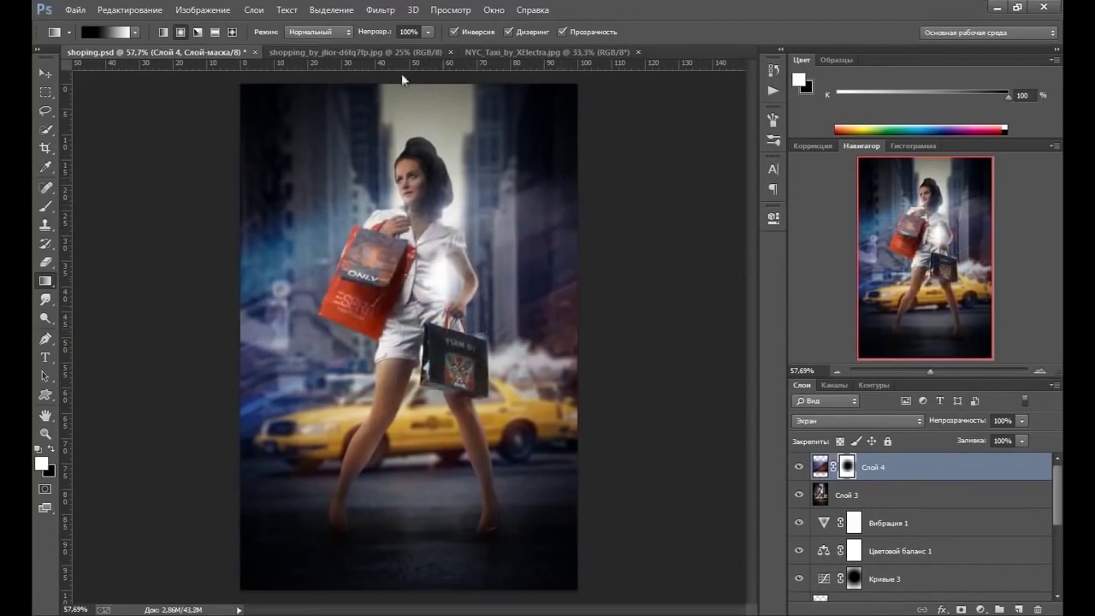
{"action": "left_click", "coordinate": [454, 33]}
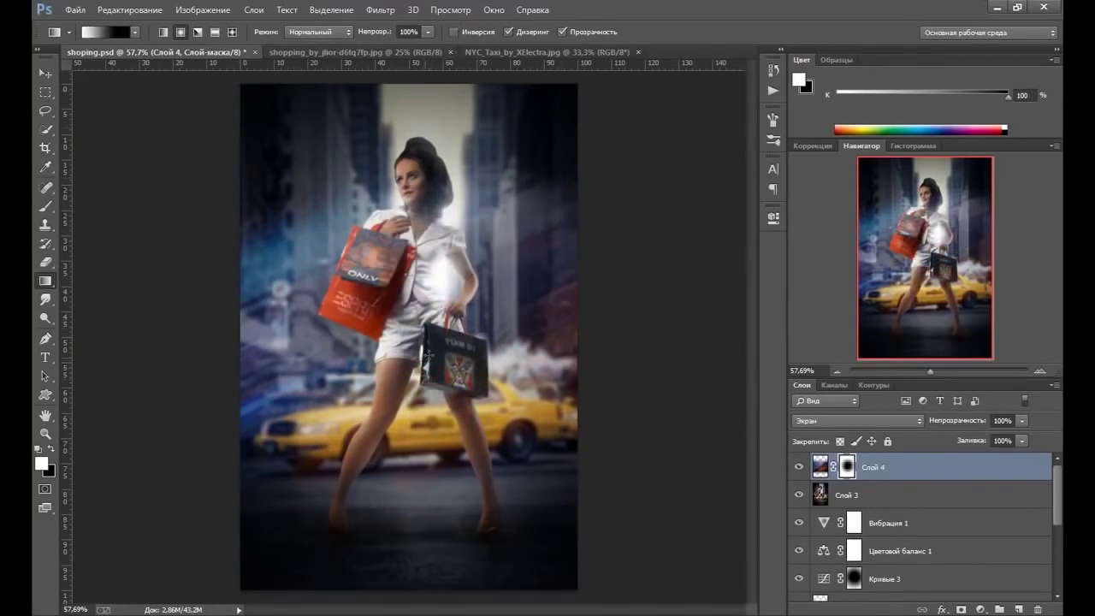
{"action": "left_click_drag", "start_coordinate": [427, 353], "coordinate": [543, 201]}
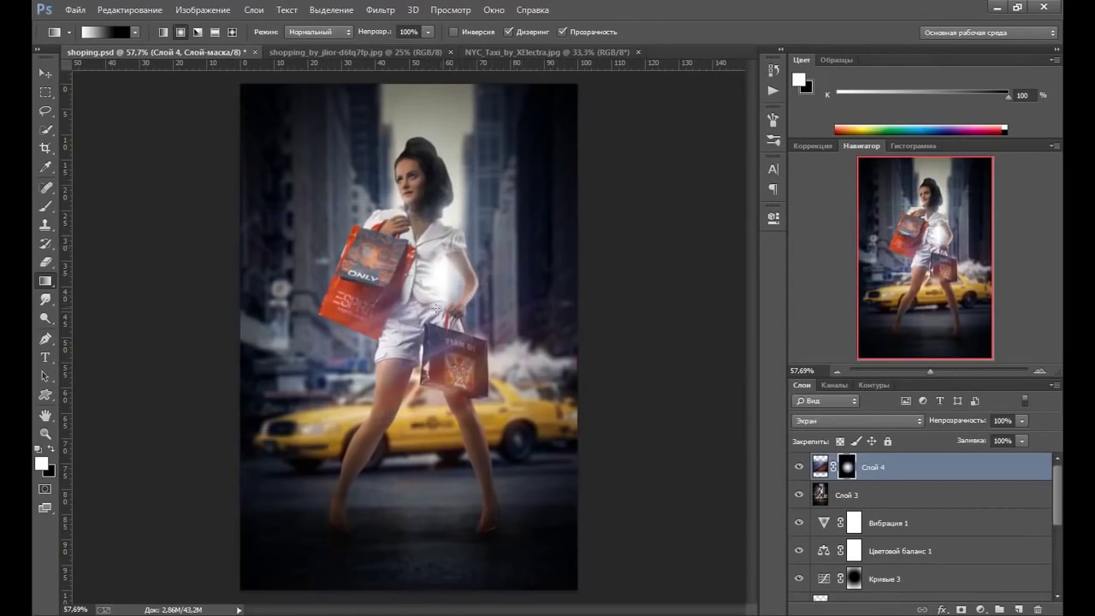
{"action": "left_click_drag", "start_coordinate": [527, 244], "coordinate": [533, 241]}
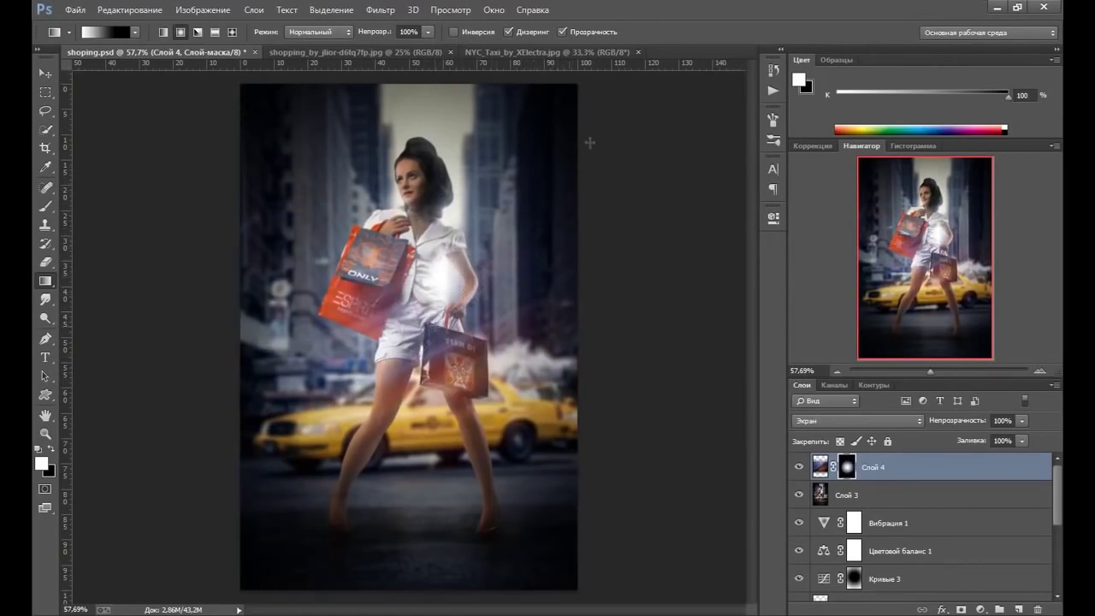
{"action": "left_click_drag", "start_coordinate": [590, 143], "coordinate": [519, 228]}
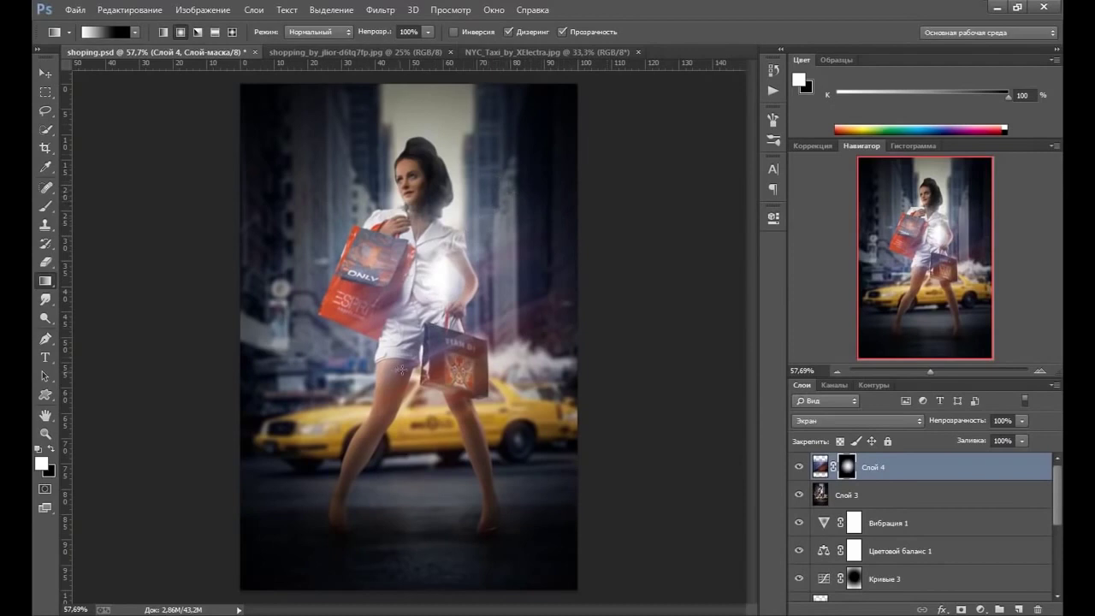
{"action": "left_click_drag", "start_coordinate": [440, 315], "coordinate": [537, 186]}
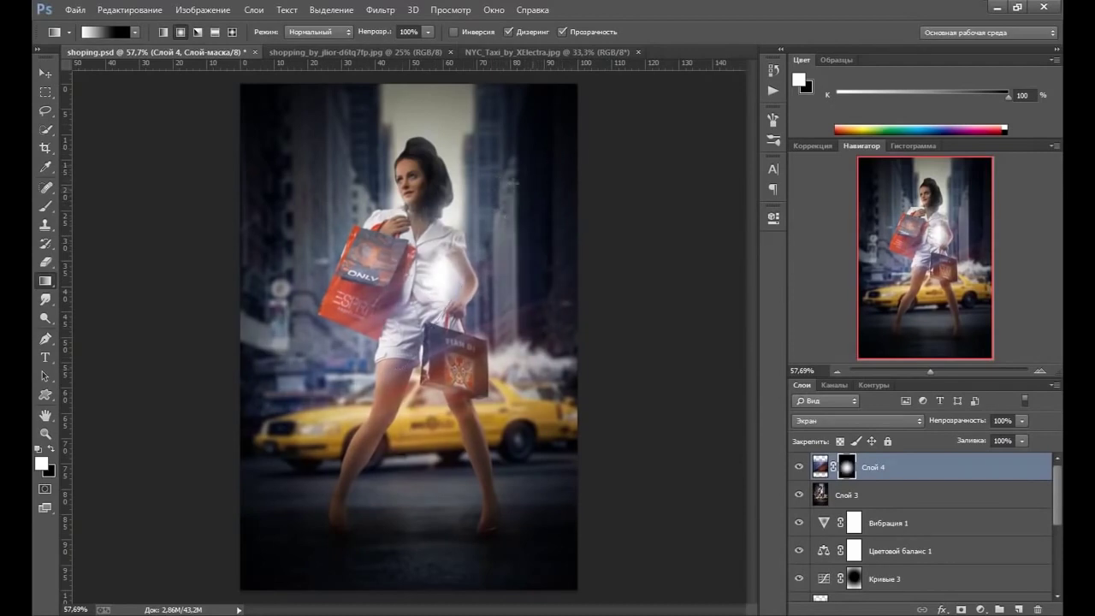
{"action": "left_click", "coordinate": [821, 467]}
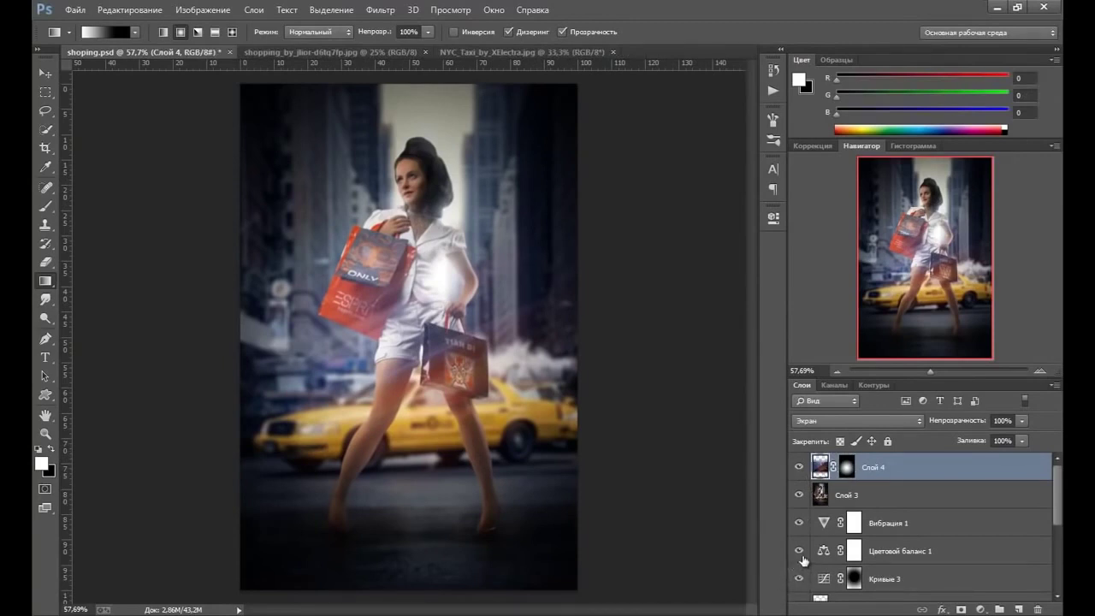
Duplicate the streak layer at 60% opacity and group it with Слой 4 into Группа 2.
{"action": "key", "text": "ctrl+j"}
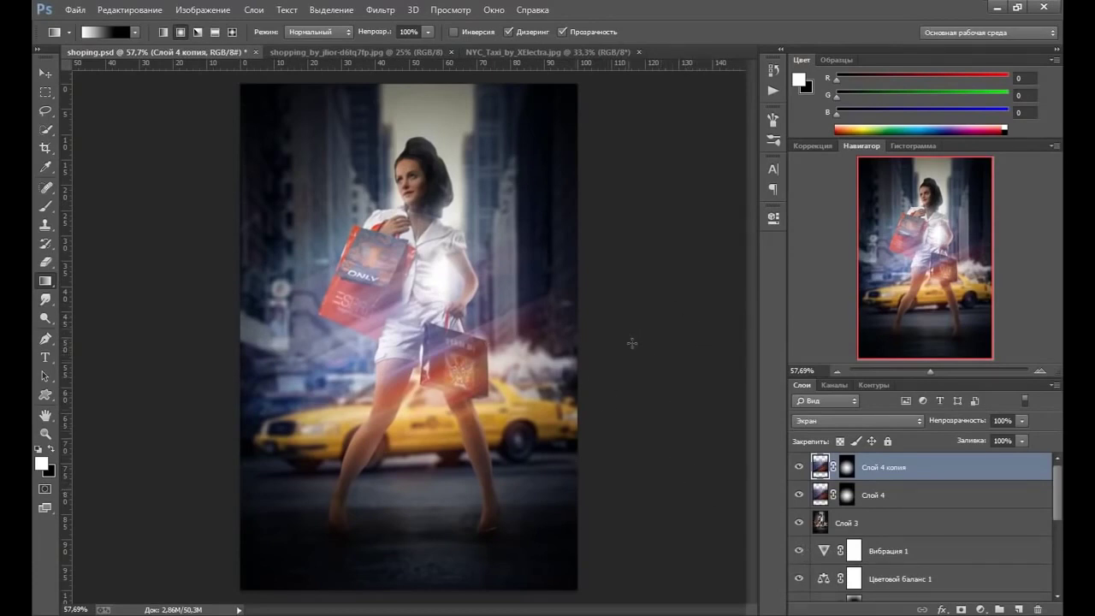
{"action": "left_click", "coordinate": [1022, 440]}
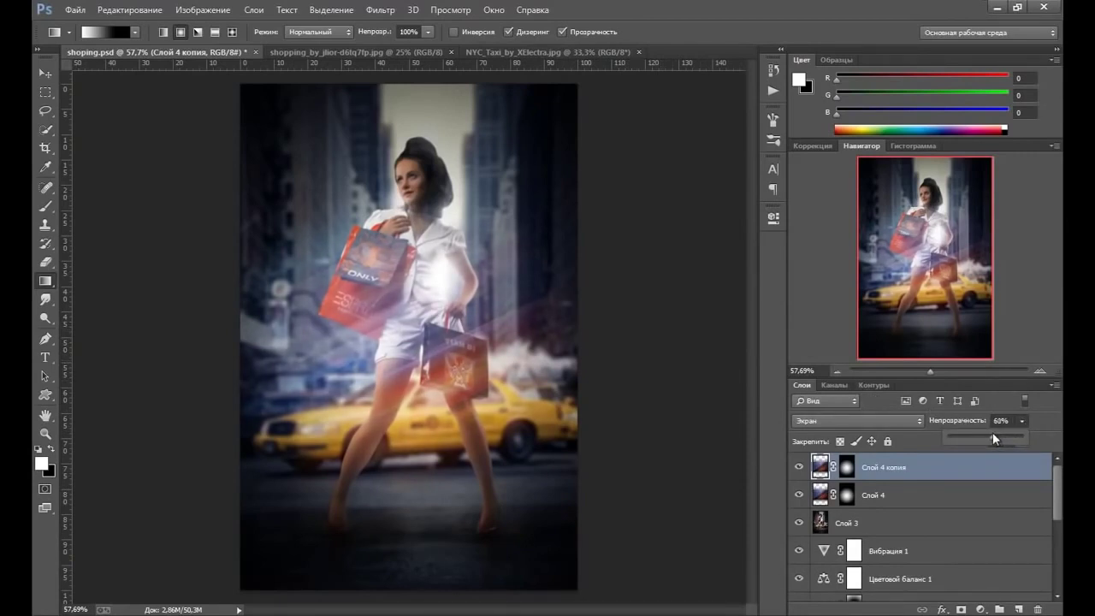
{"action": "left_click", "coordinate": [896, 496], "text": "shift"}
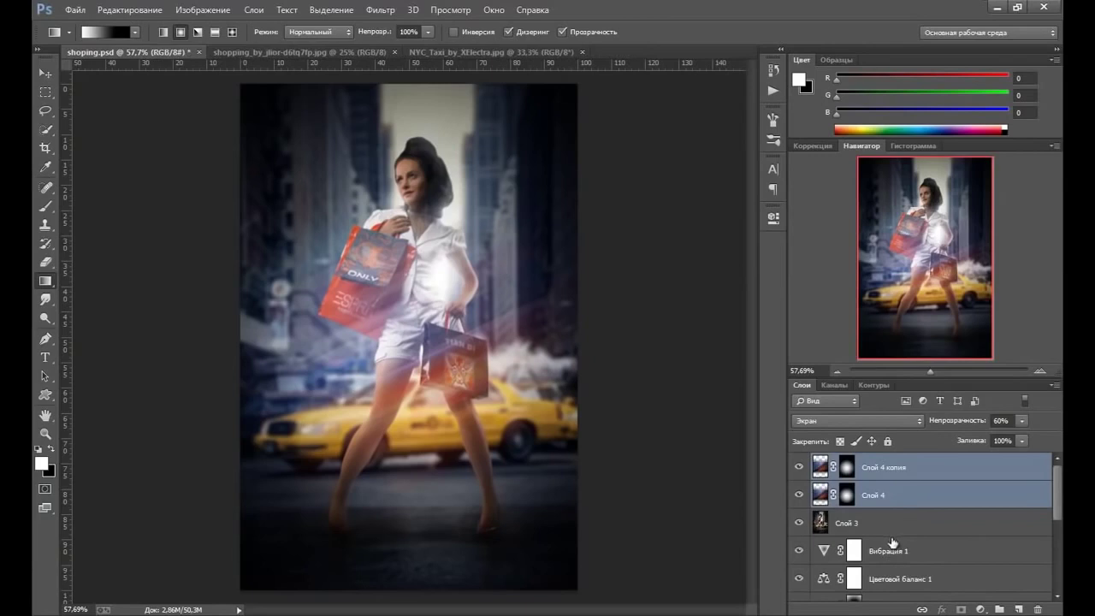
{"action": "key", "text": "ctrl+g"}
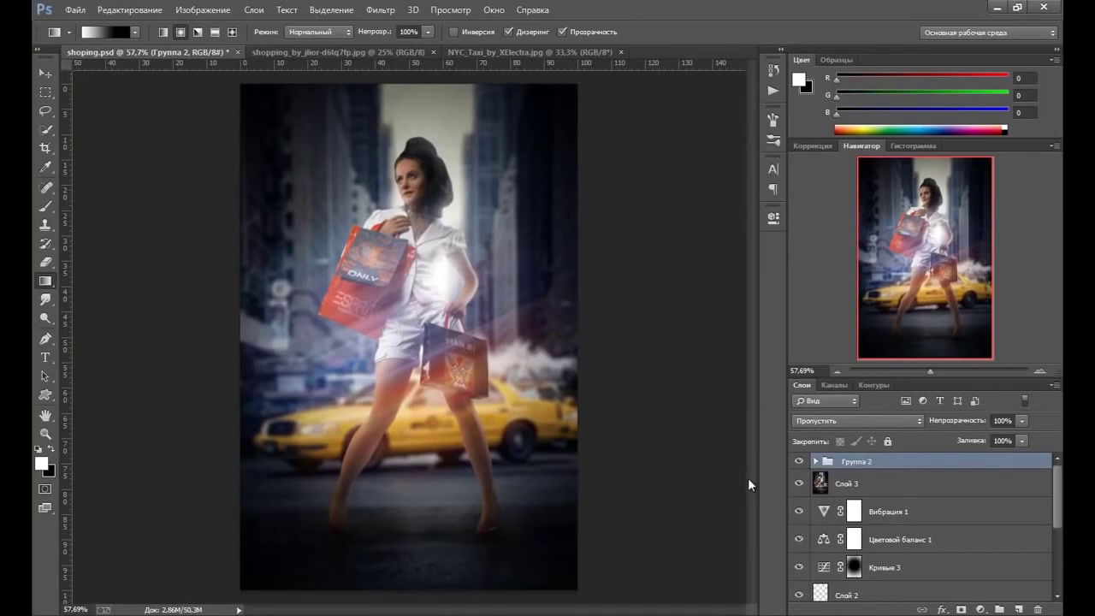
Stamp all visible layers into Слой 5 and apply Unsharp Mask: Amount 100%, Radius 0.8 px, Threshold 0.
{"action": "key", "text": "ctrl+shift+alt+e"}
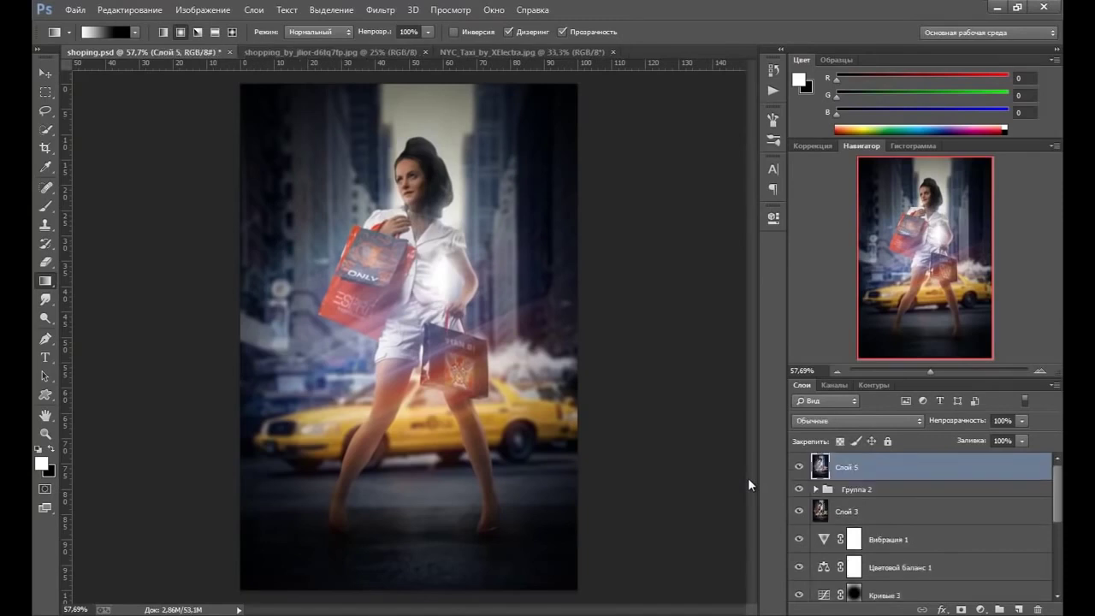
{"action": "left_click", "coordinate": [381, 10]}
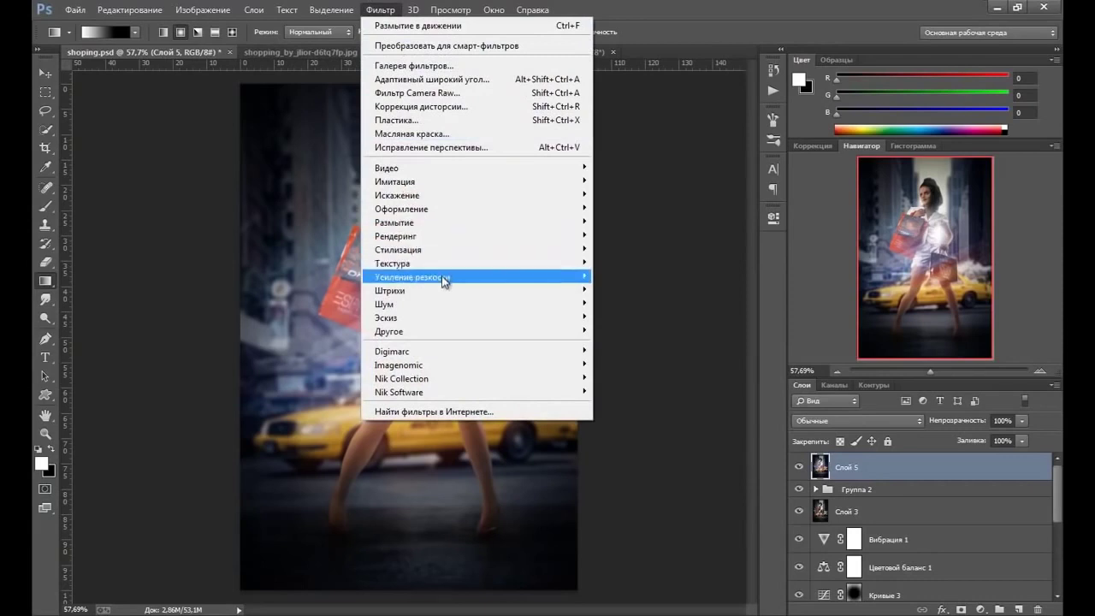
{"action": "mouse_move", "coordinate": [409, 277]}
{"action": "left_click", "coordinate": [611, 291]}
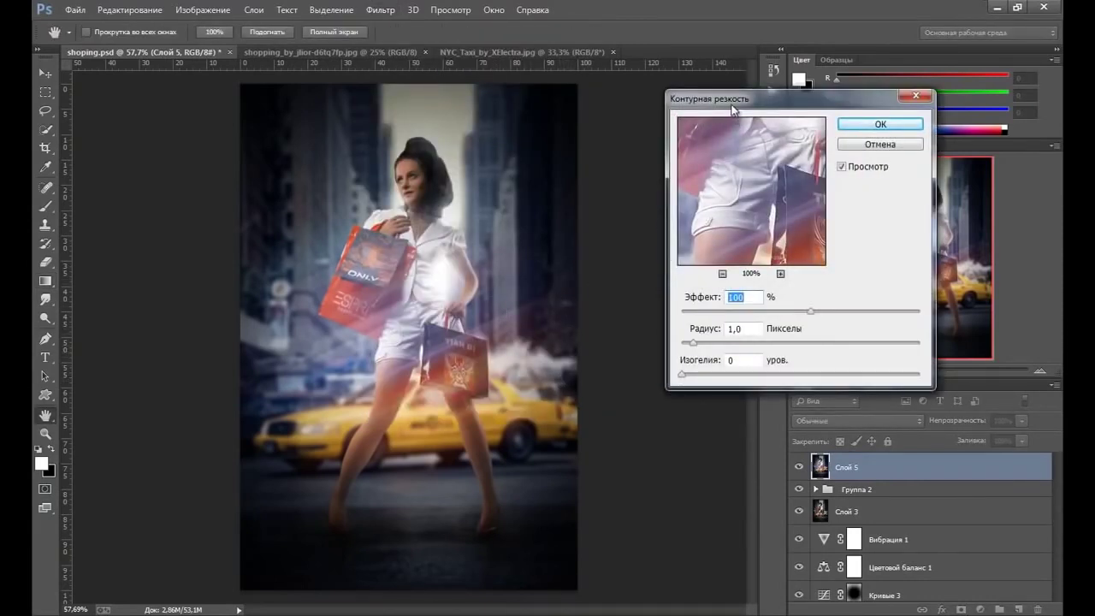
{"action": "left_click_drag", "start_coordinate": [723, 102], "coordinate": [682, 97]}
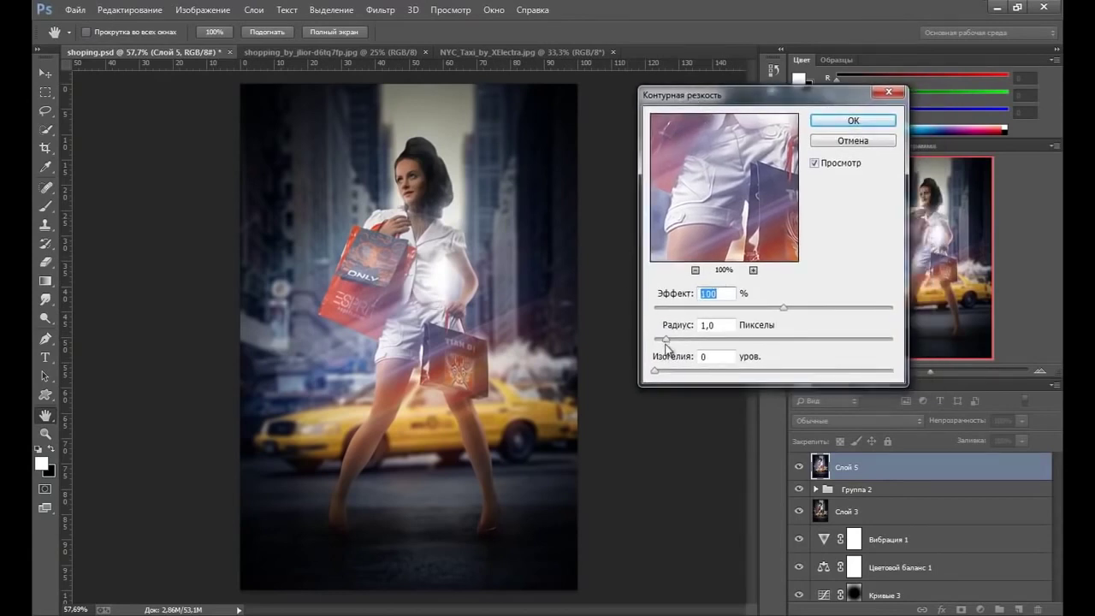
{"action": "left_click_drag", "start_coordinate": [666, 341], "coordinate": [664, 340]}
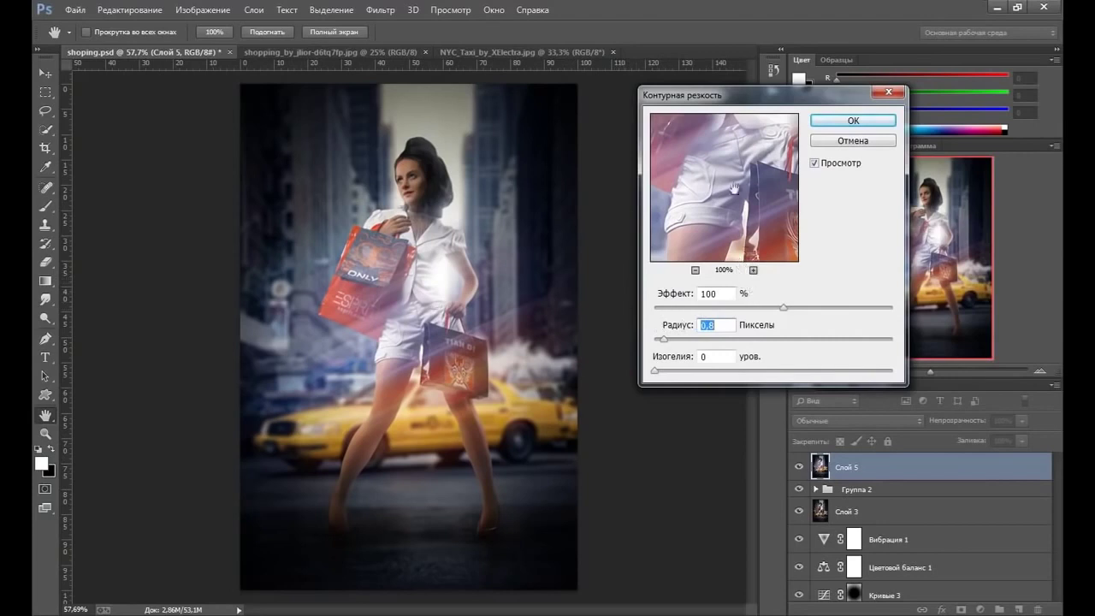
{"action": "left_click_drag", "start_coordinate": [734, 189], "coordinate": [714, 209]}
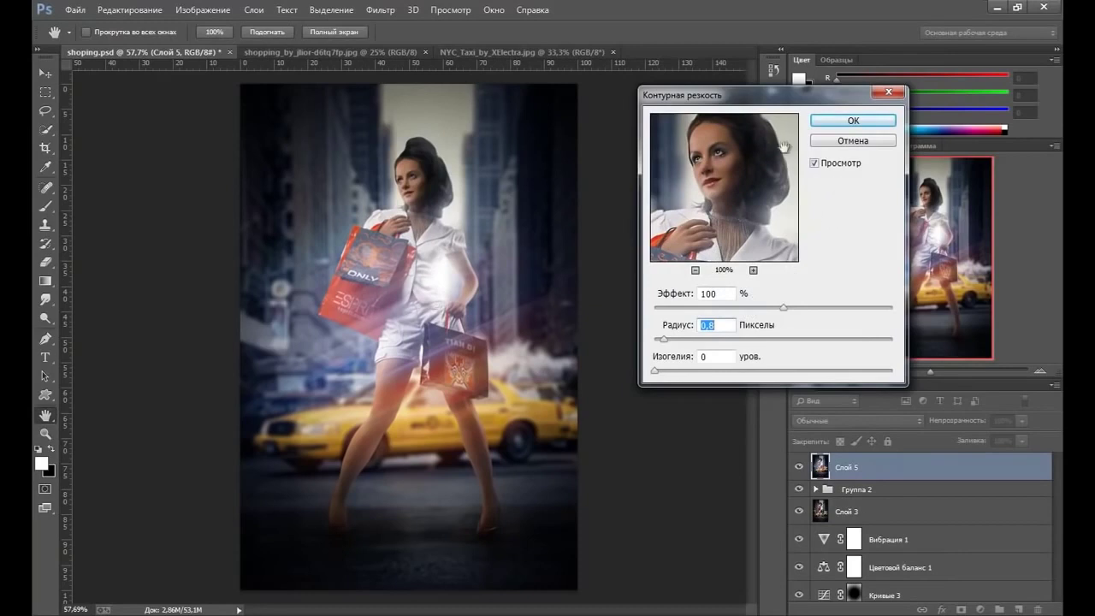
{"action": "left_click", "coordinate": [847, 122]}
{"action": "key", "text": "g"}
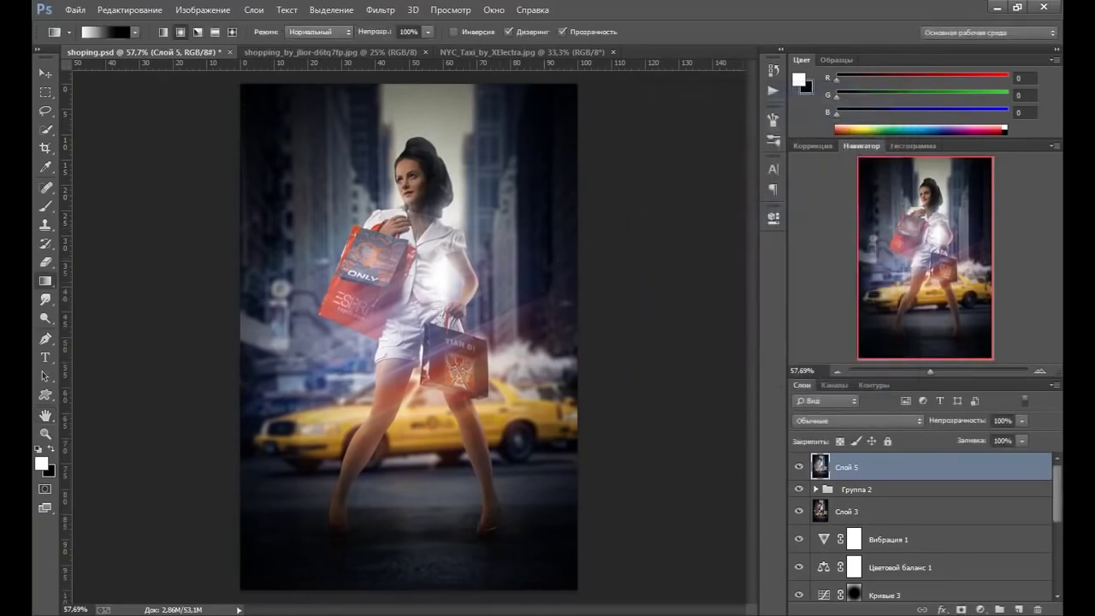
{"action": "left_click", "coordinate": [45, 433]}
{"action": "left_click", "coordinate": [311, 297]}
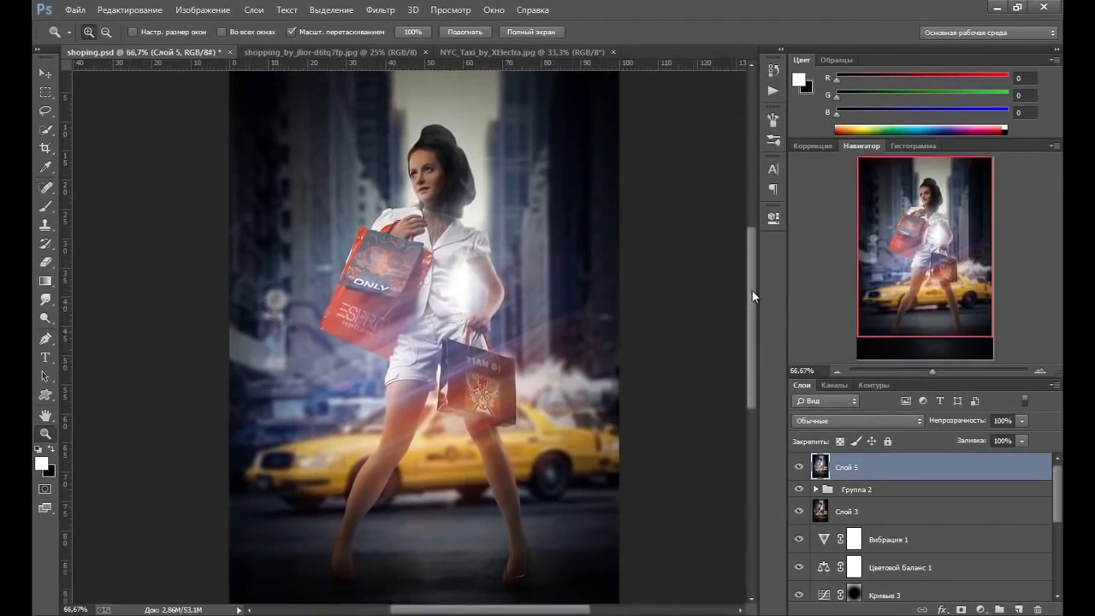
{"action": "scroll", "coordinate": [753, 300], "scroll_direction": "up", "scroll_amount": 1}
{"action": "scroll", "coordinate": [753, 299], "scroll_direction": "down", "scroll_amount": 2}
{"action": "scroll", "coordinate": [865, 505], "scroll_direction": "down", "scroll_amount": 2}
{"action": "scroll", "coordinate": [869, 479], "scroll_direction": "up", "scroll_amount": 2}
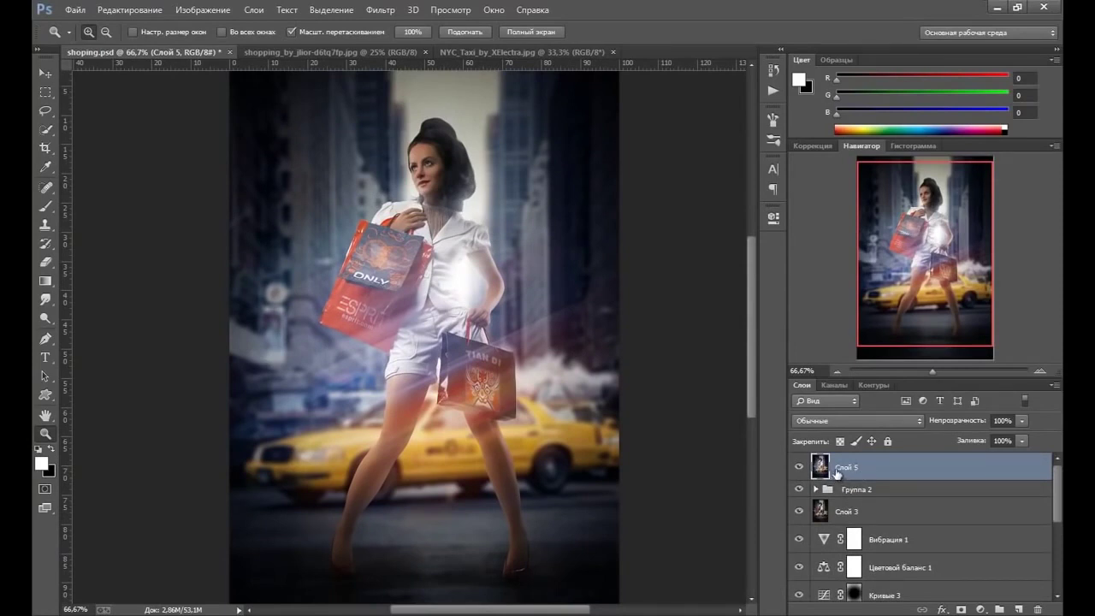
{"action": "right_click", "coordinate": [443, 296]}
{"action": "left_click", "coordinate": [477, 320]}
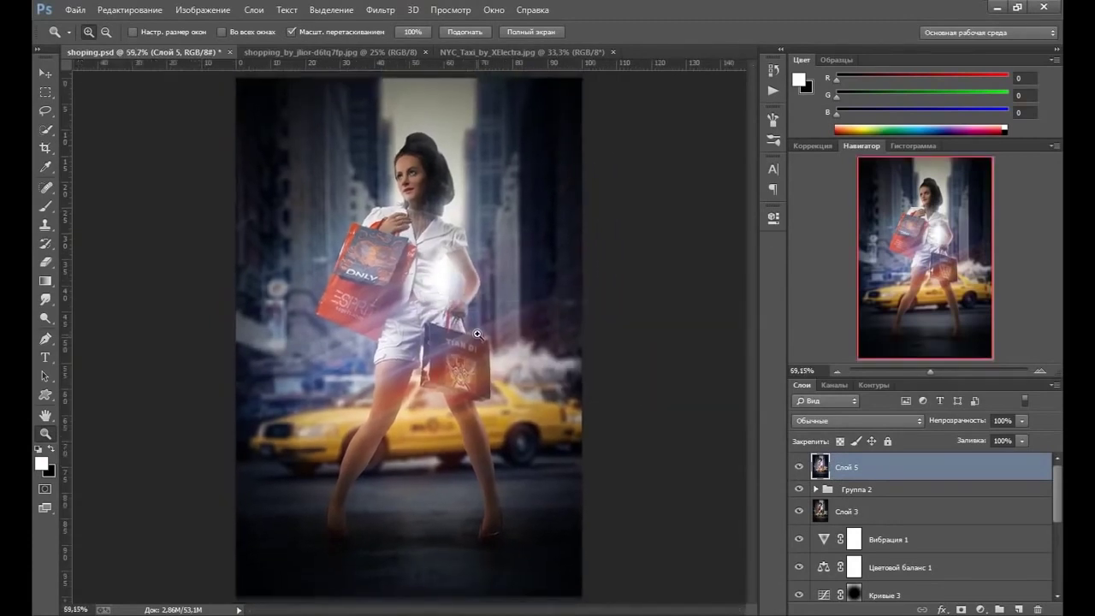